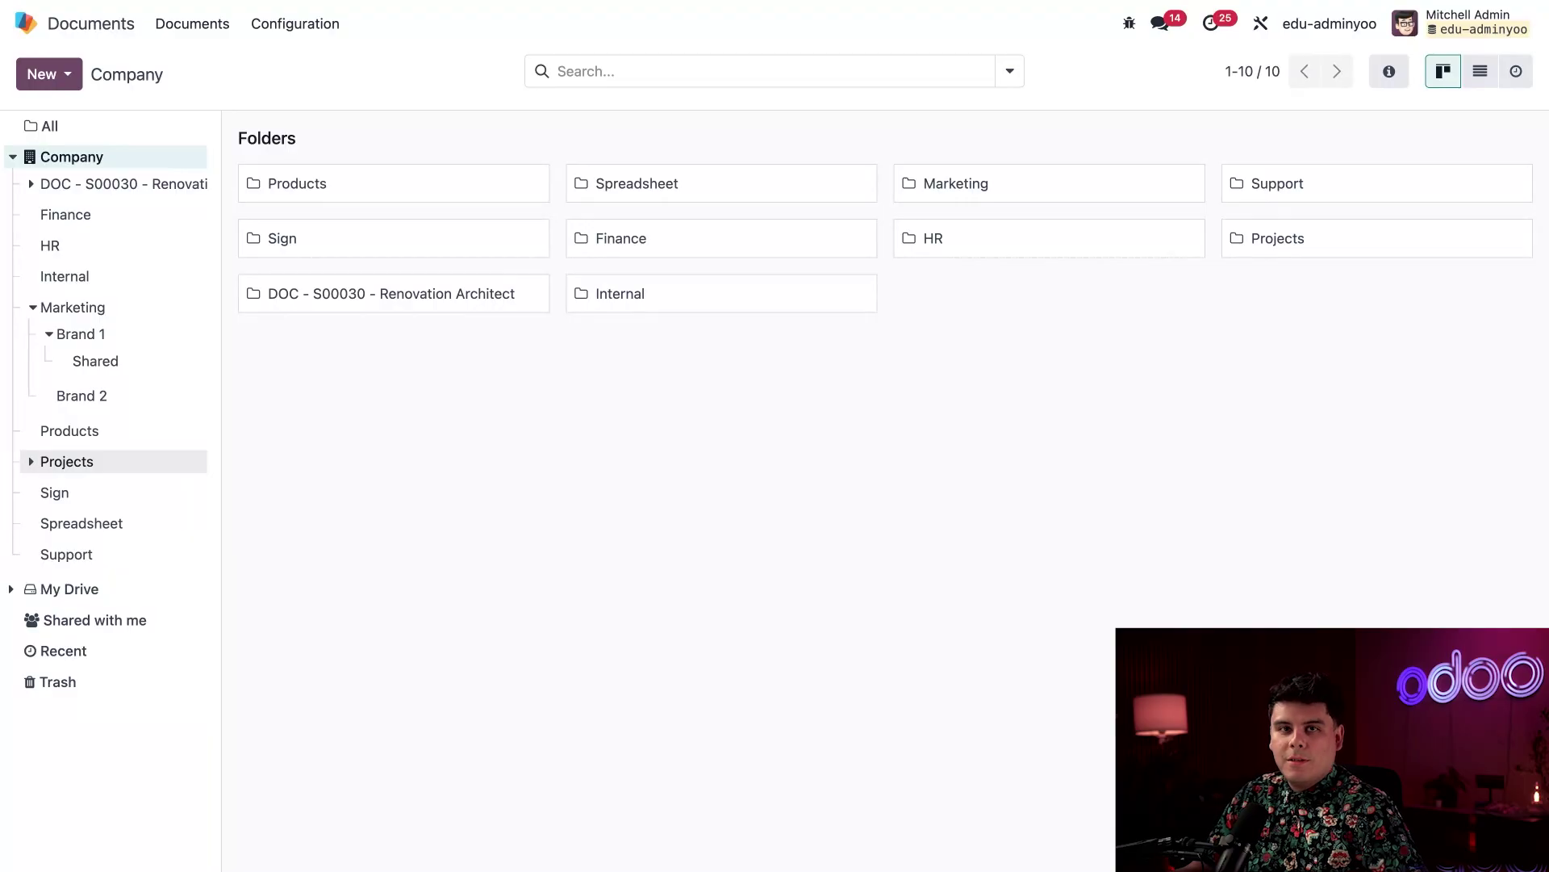
Open the Finance folder, review its Share access settings, then close the dialog
left_click(140, 219)
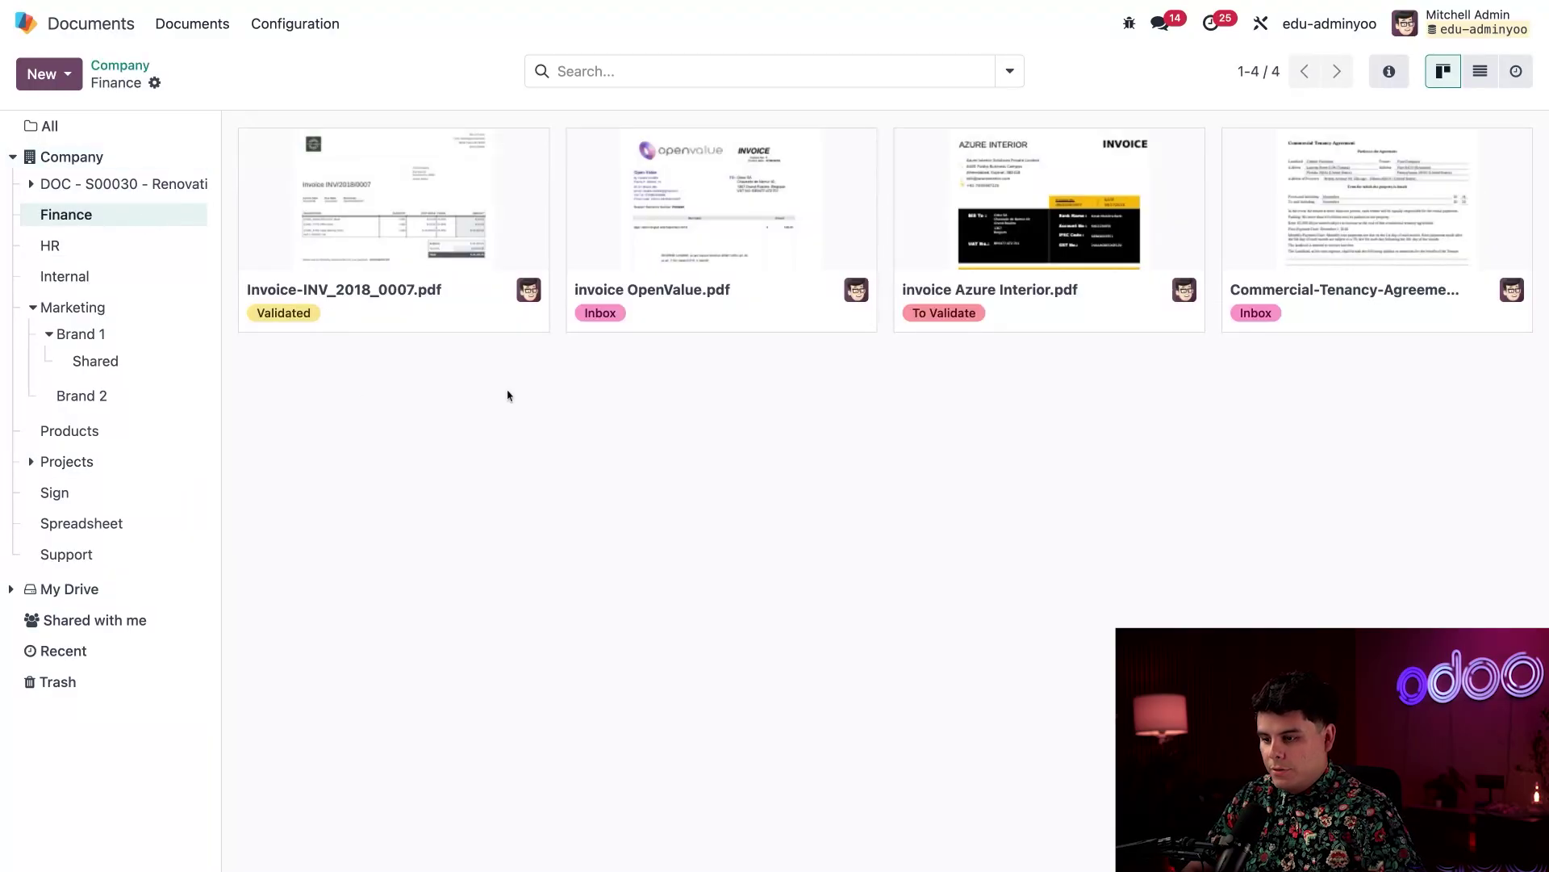
left_click(156, 83)
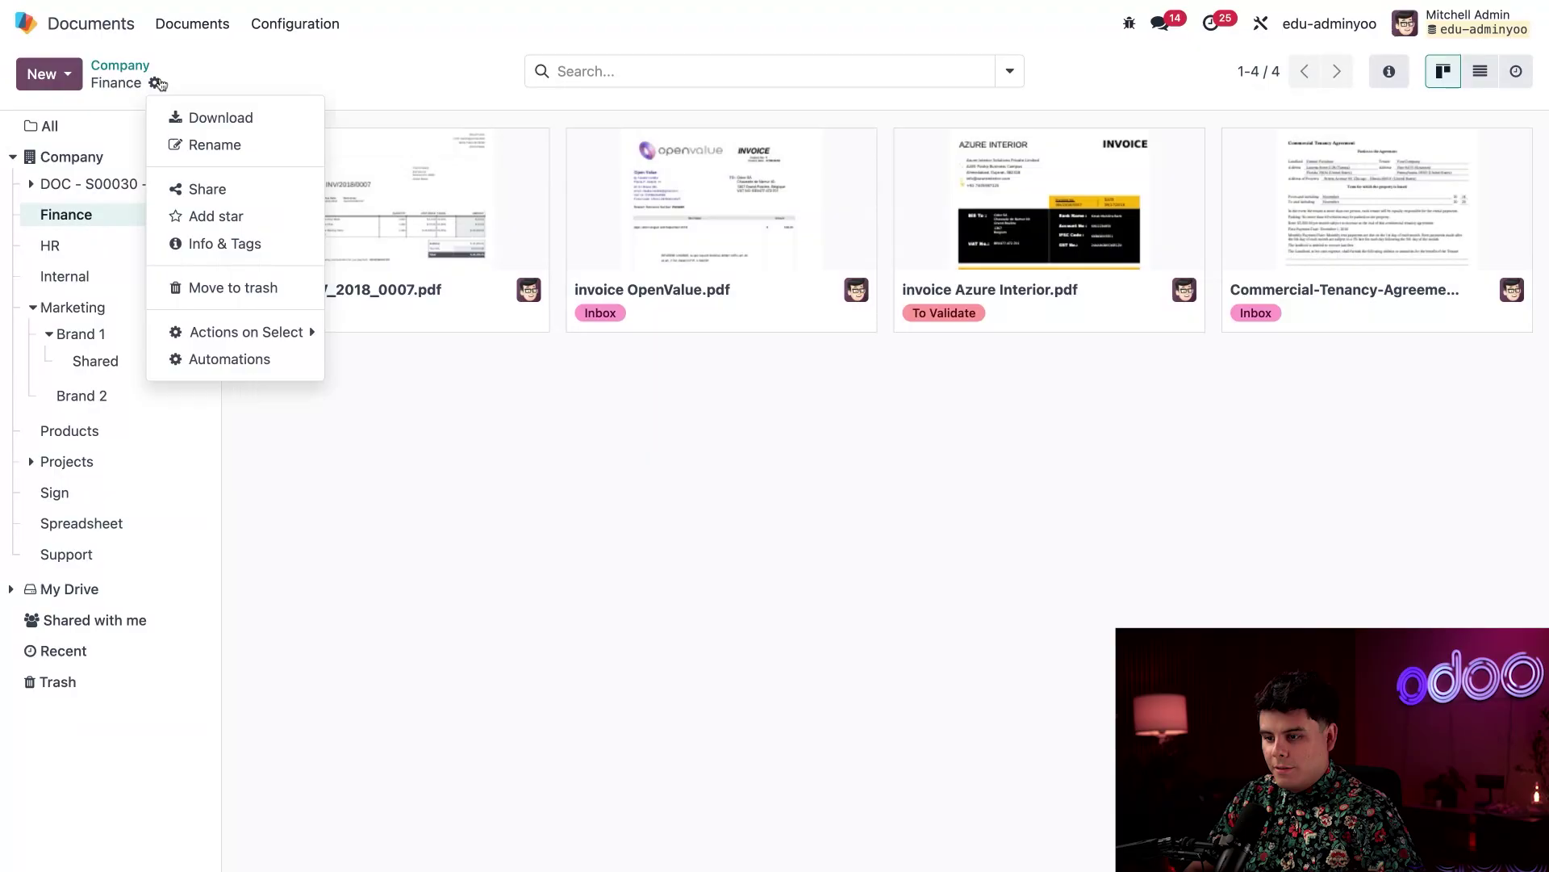
left_click(208, 188)
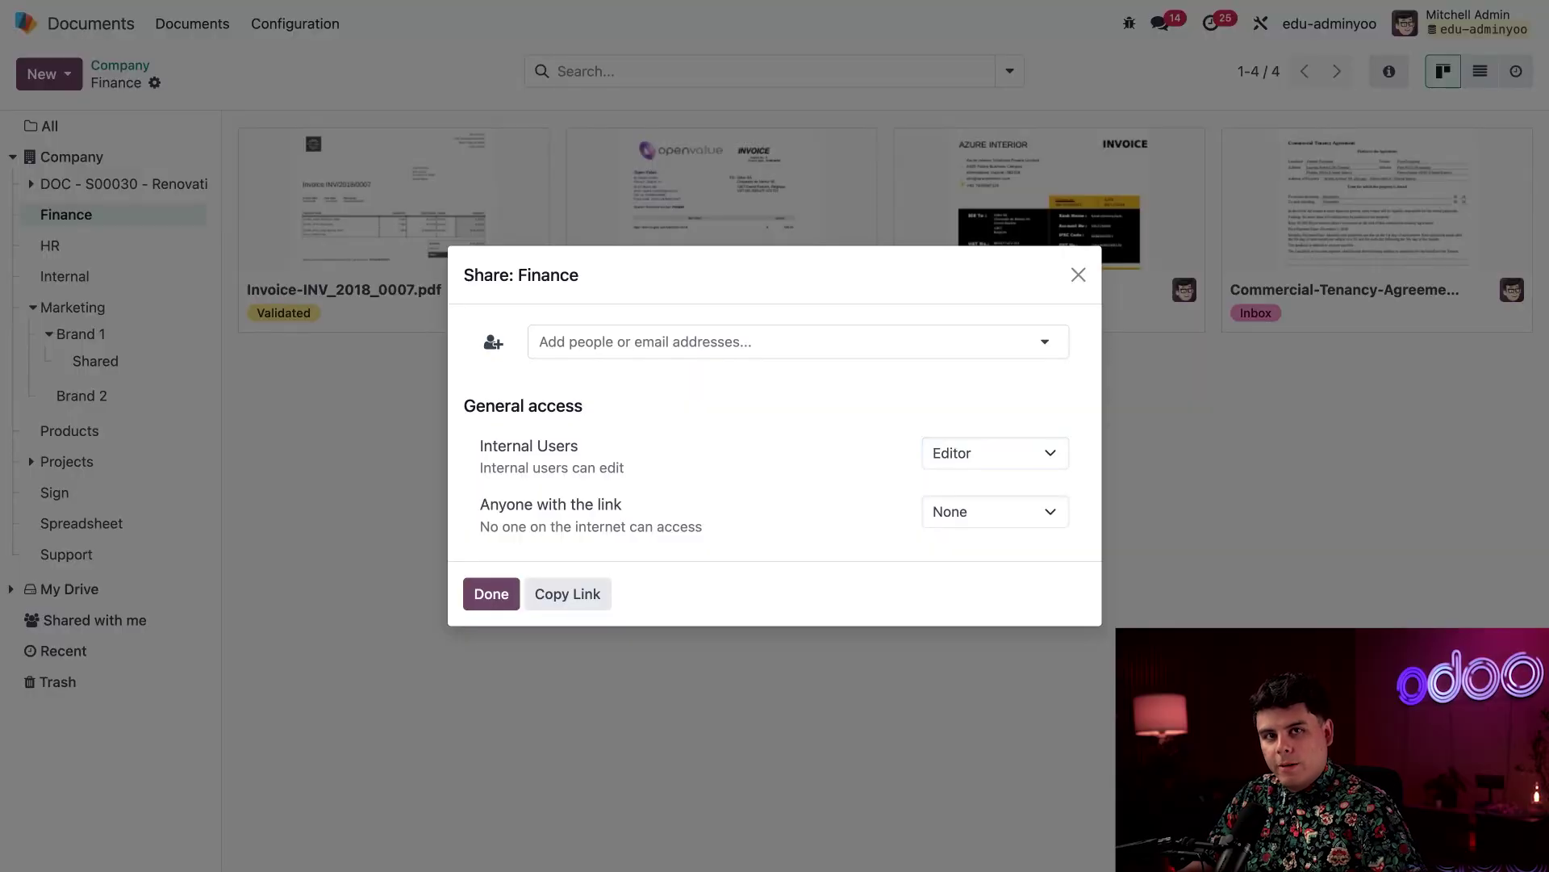
left_click(1078, 274)
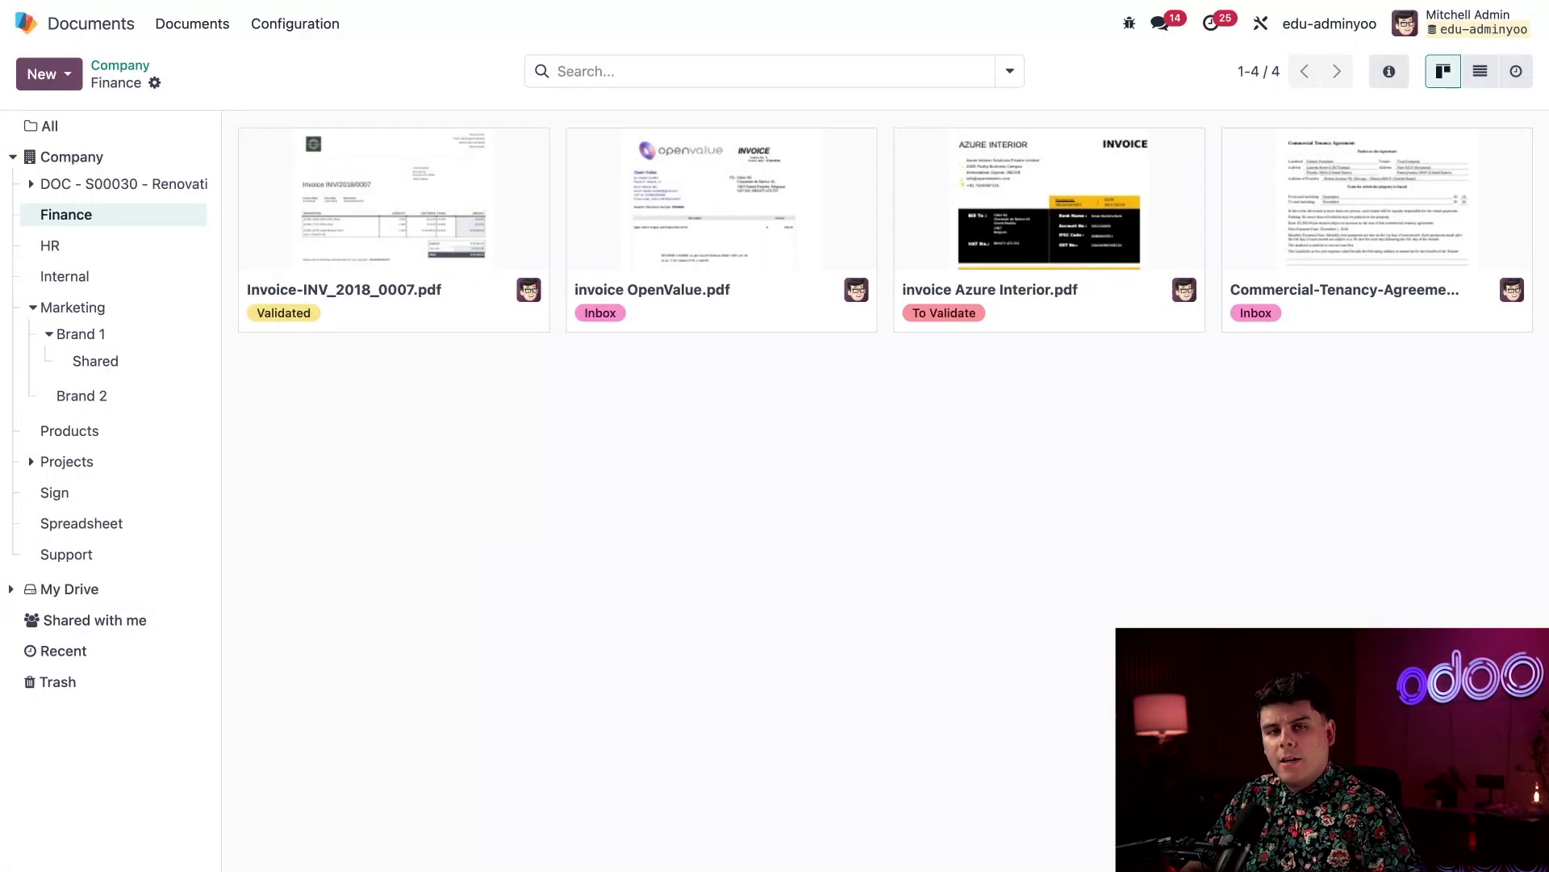
left_click(70, 82)
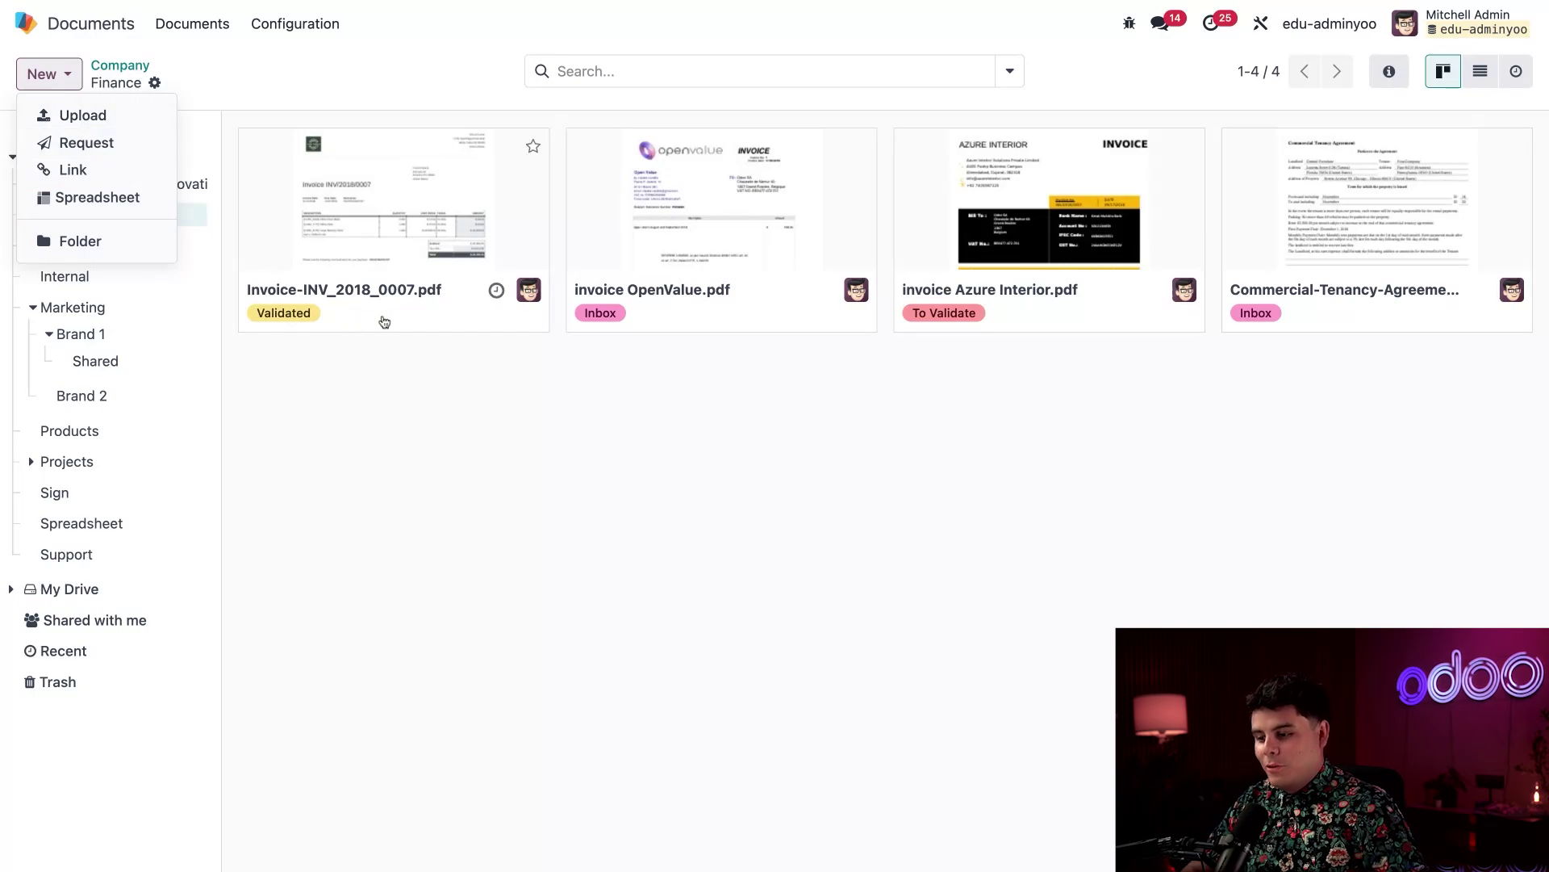
left_click(501, 432)
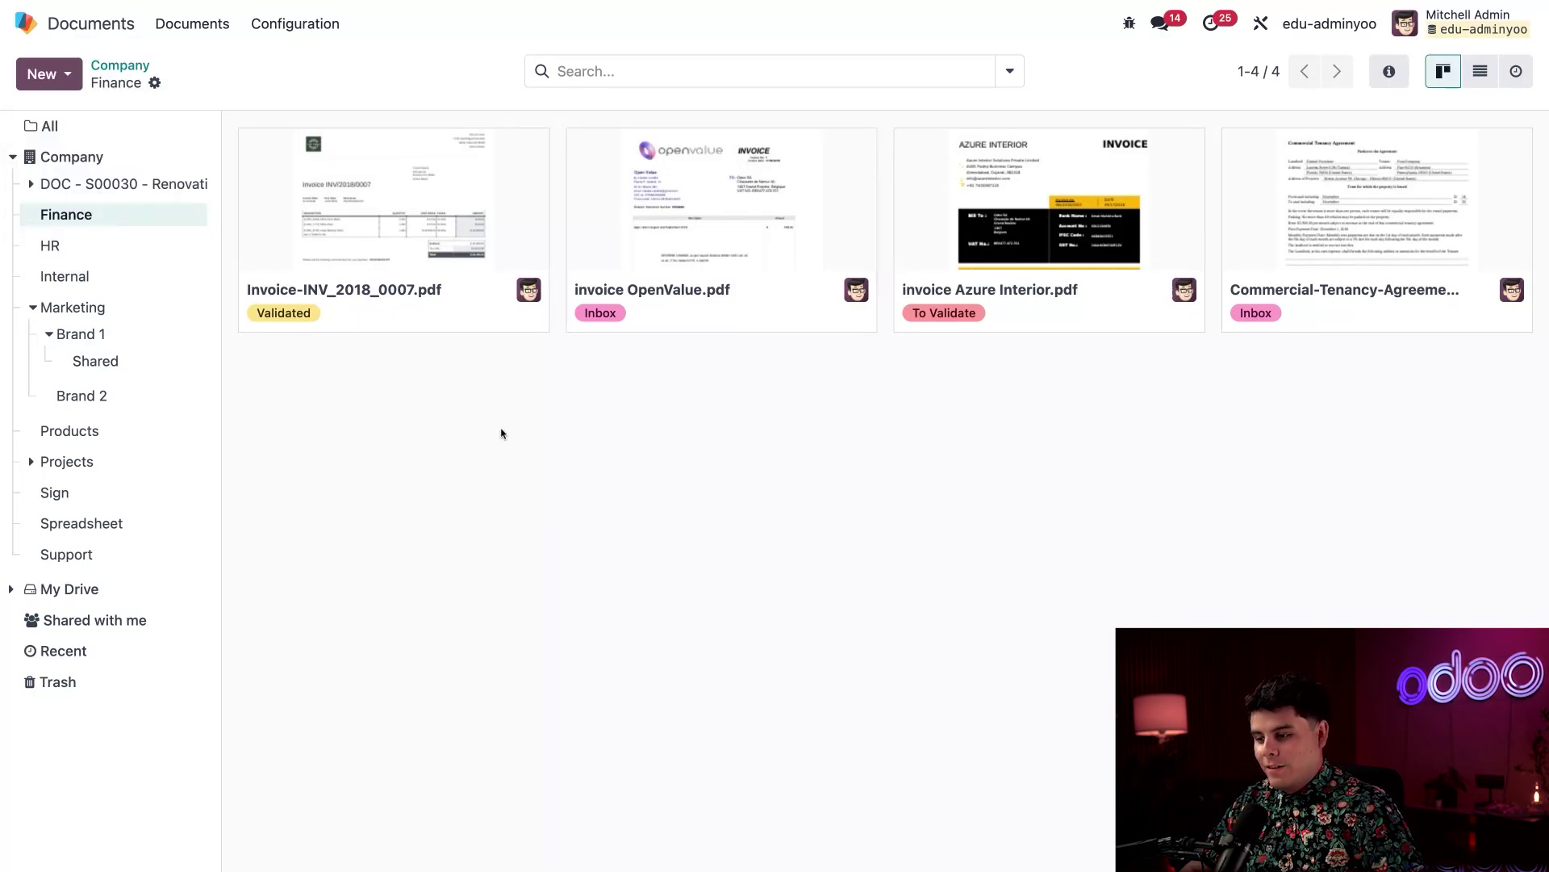
Select the OpenValue and Azure Interior invoices together
left_click(463, 327)
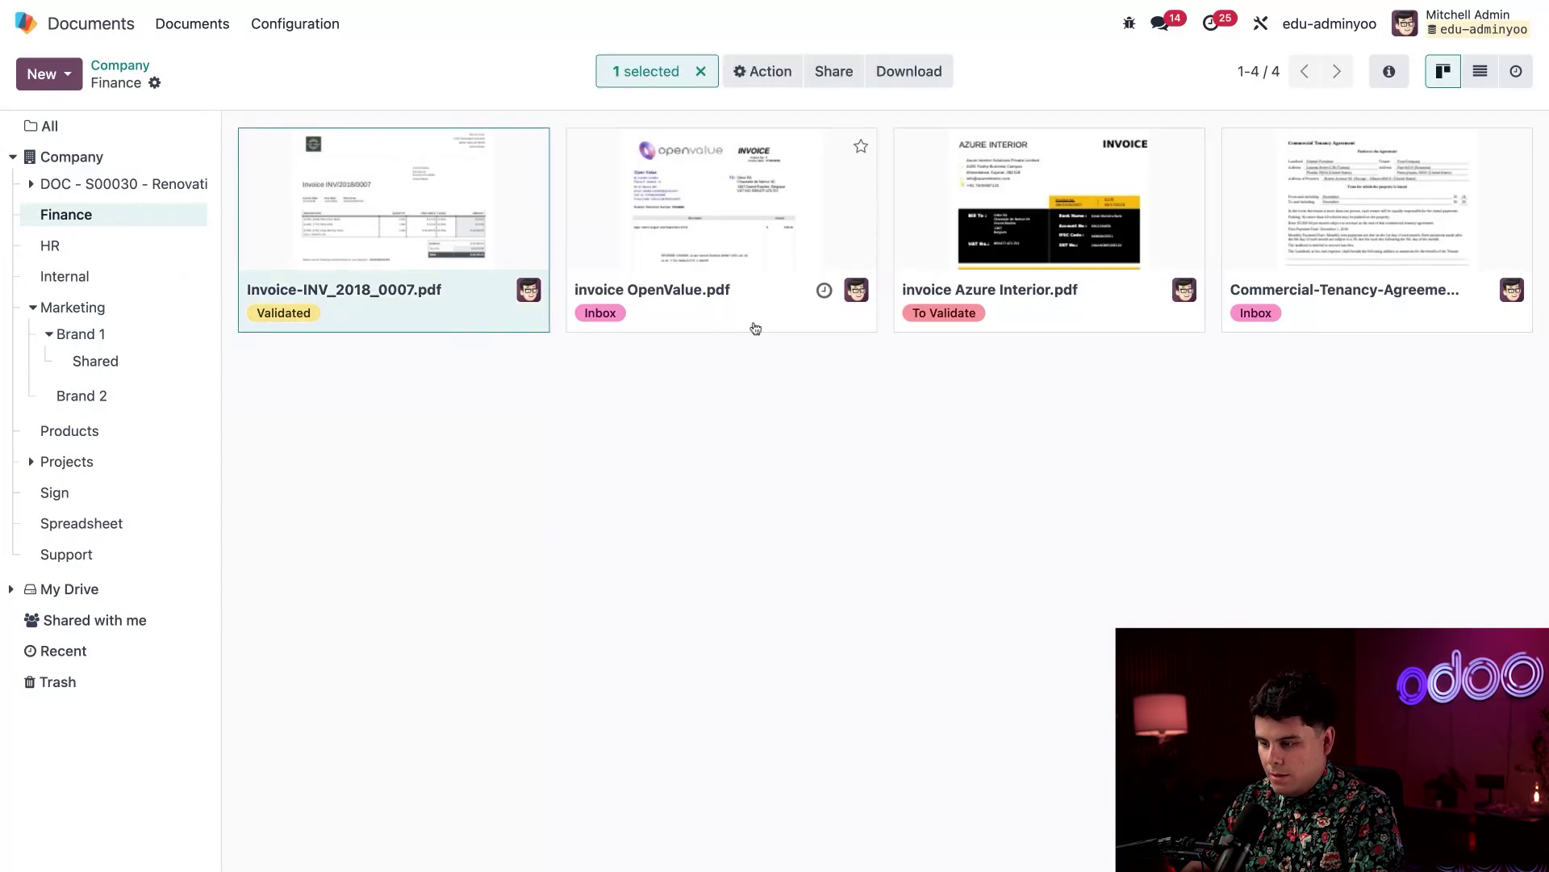
left_click(784, 327)
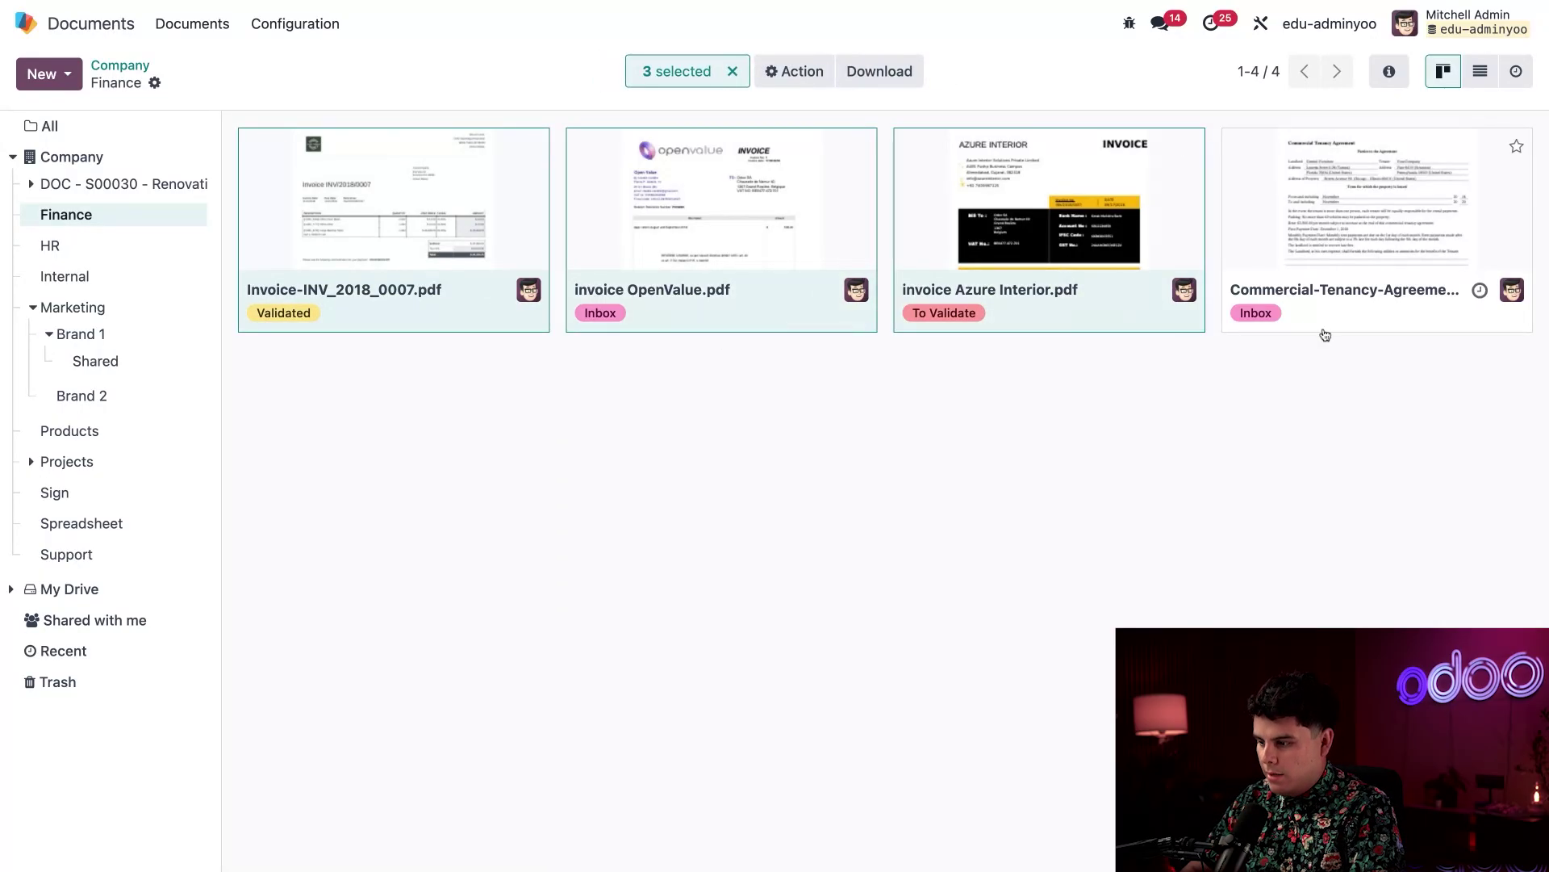
left_click(734, 337)
left_click(744, 322)
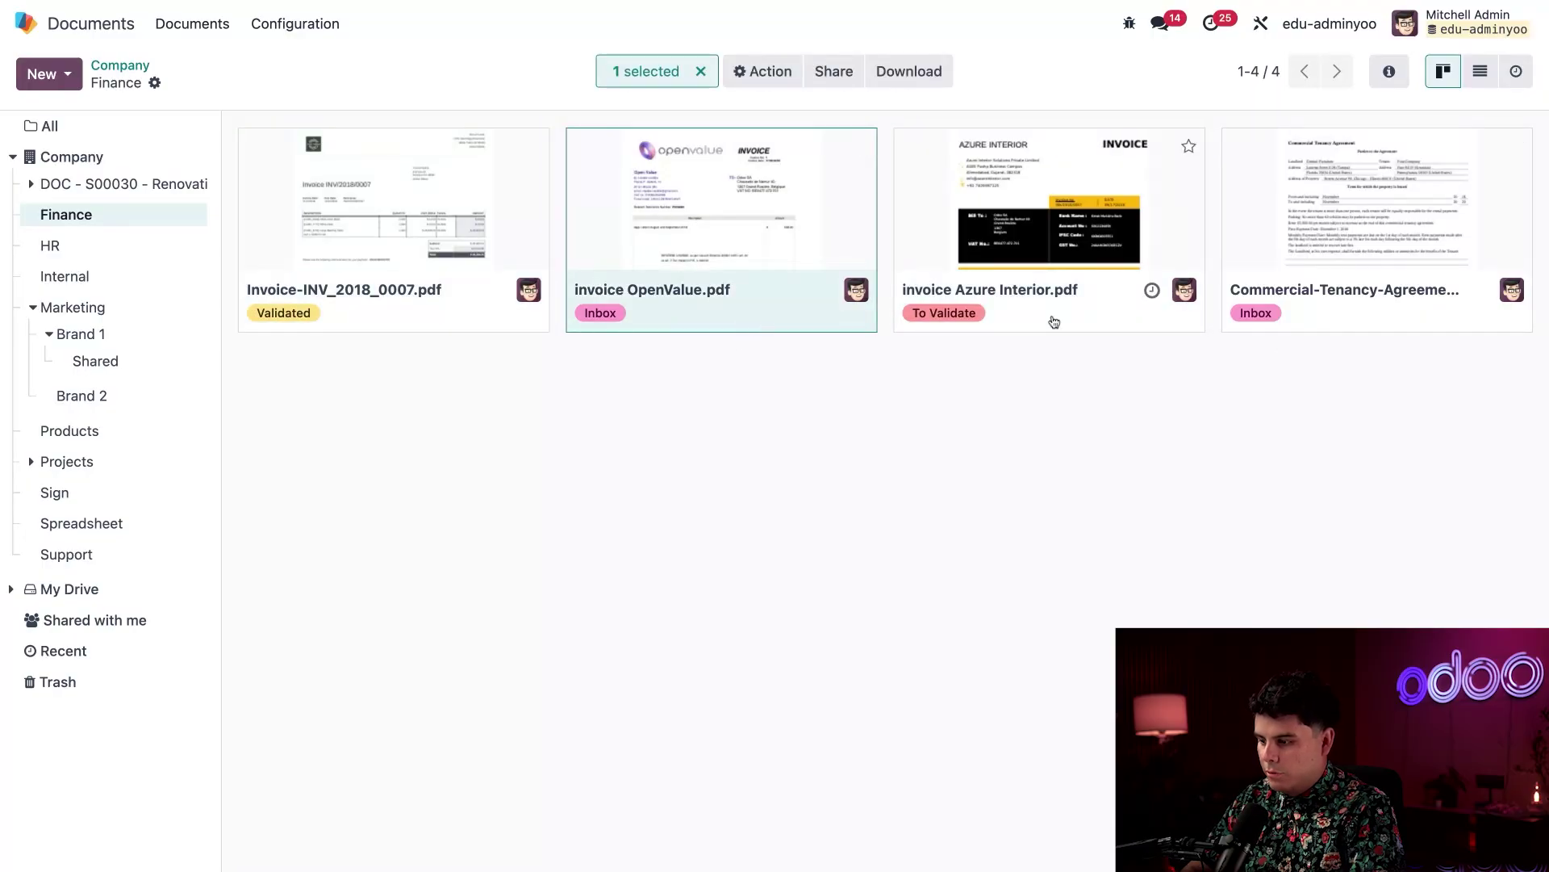
left_click(1051, 318)
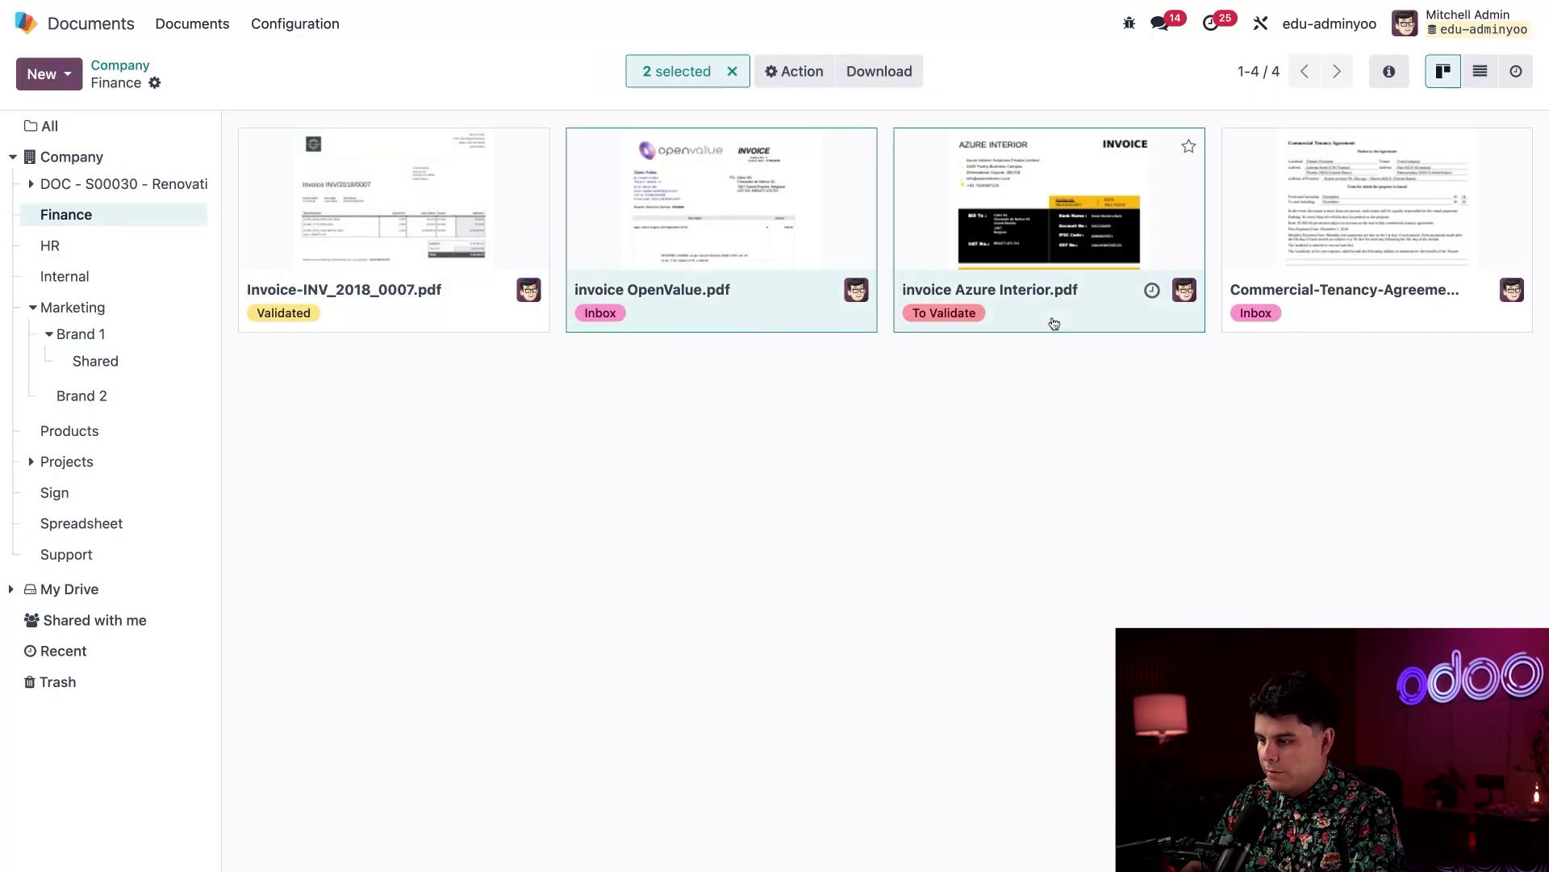
Check the Action menu for both invoices, dismiss it, and select Invoice-INV_2018_0007.pdf instead
left_click(806, 84)
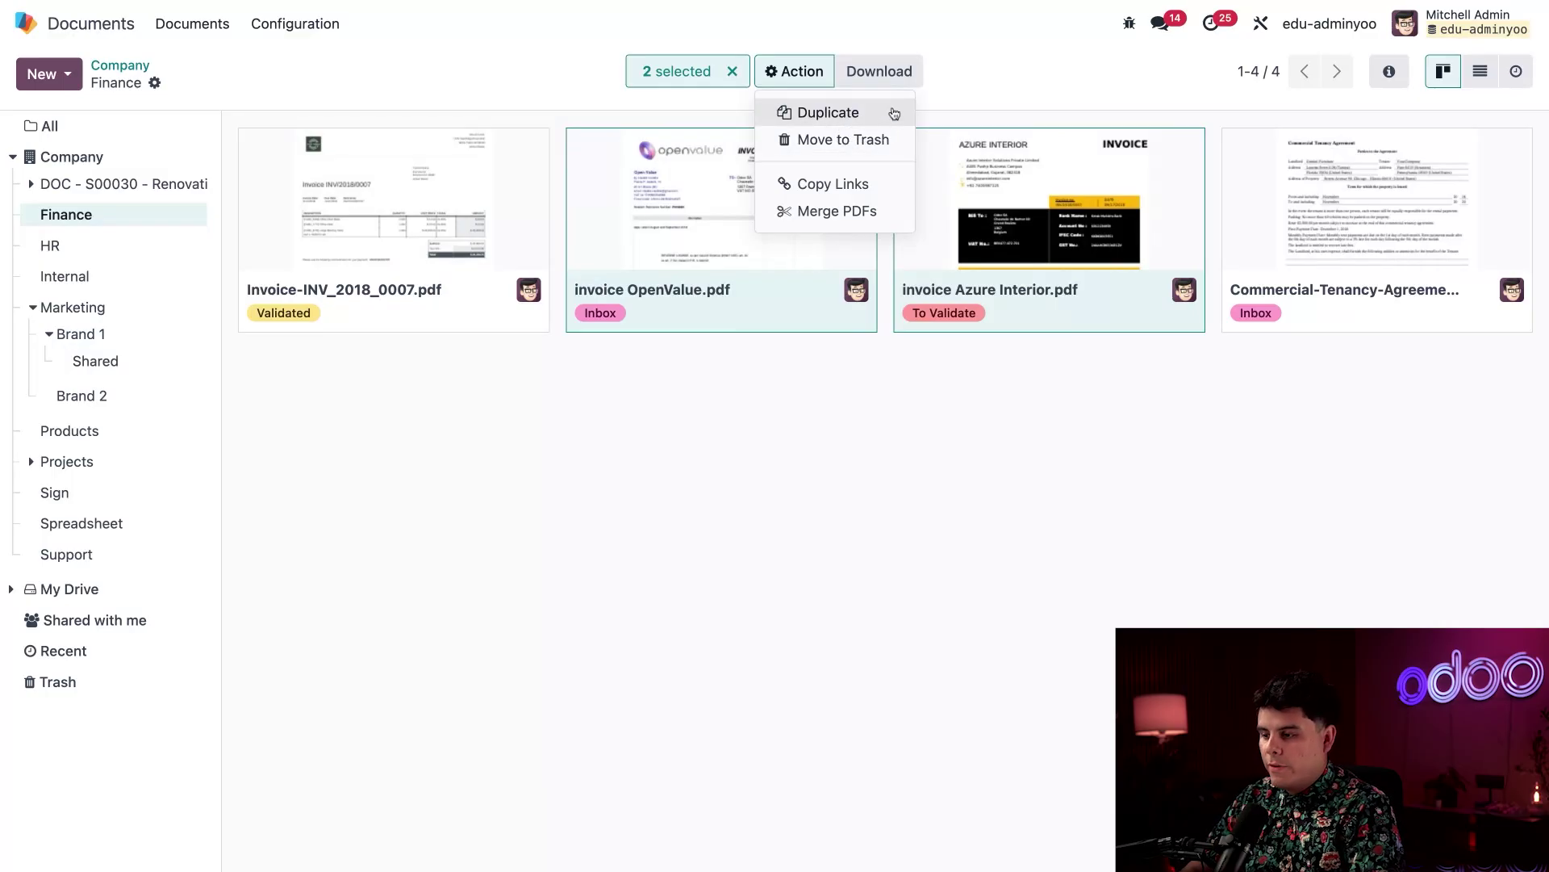
left_click(1002, 88)
left_click(901, 590)
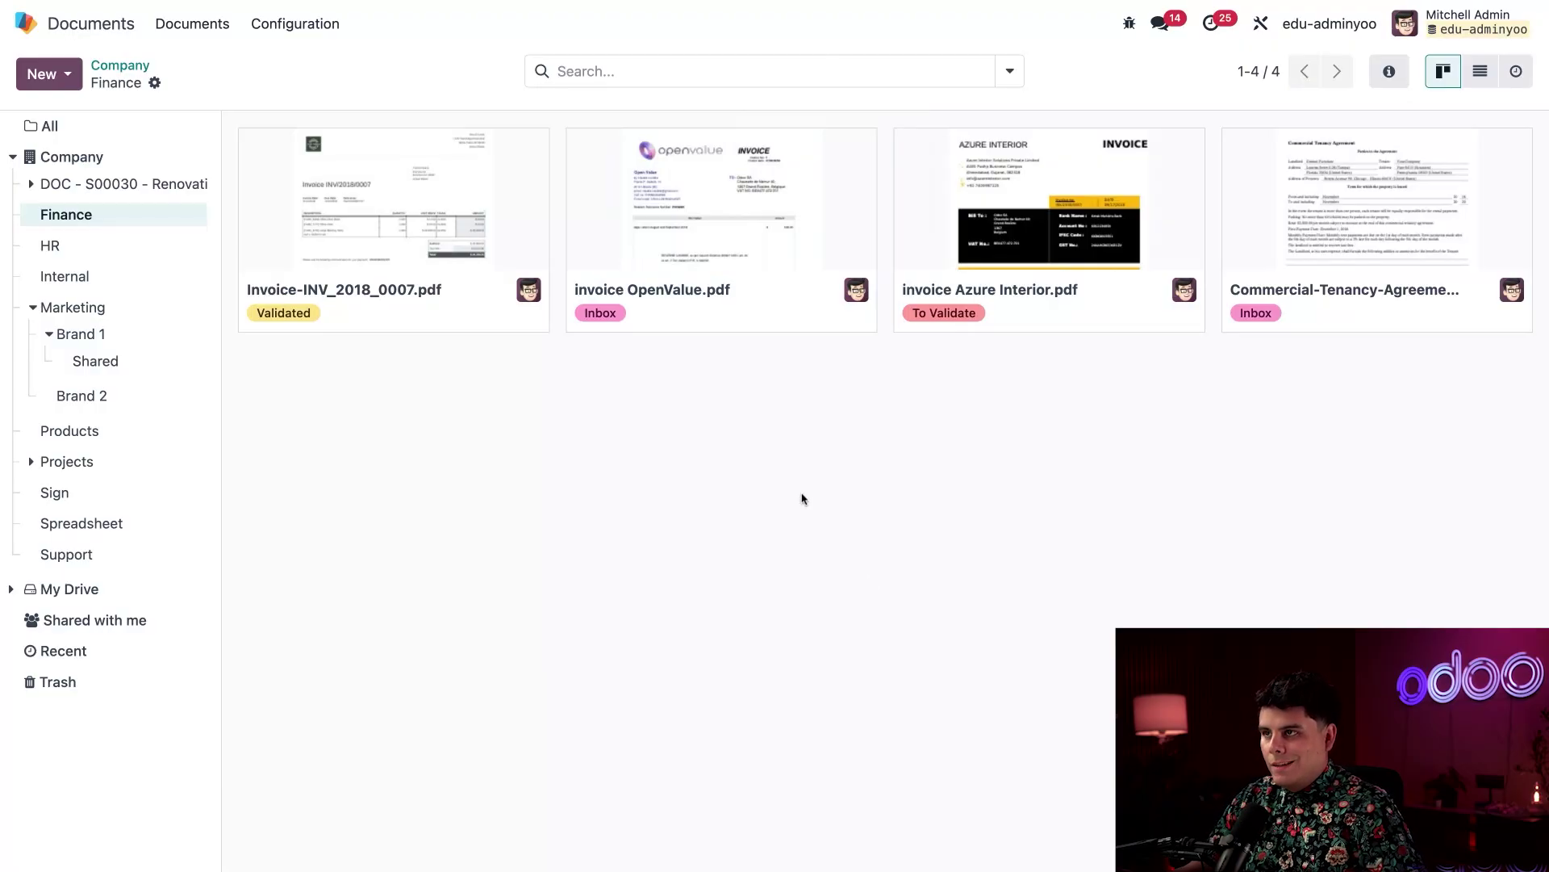
left_click(456, 322)
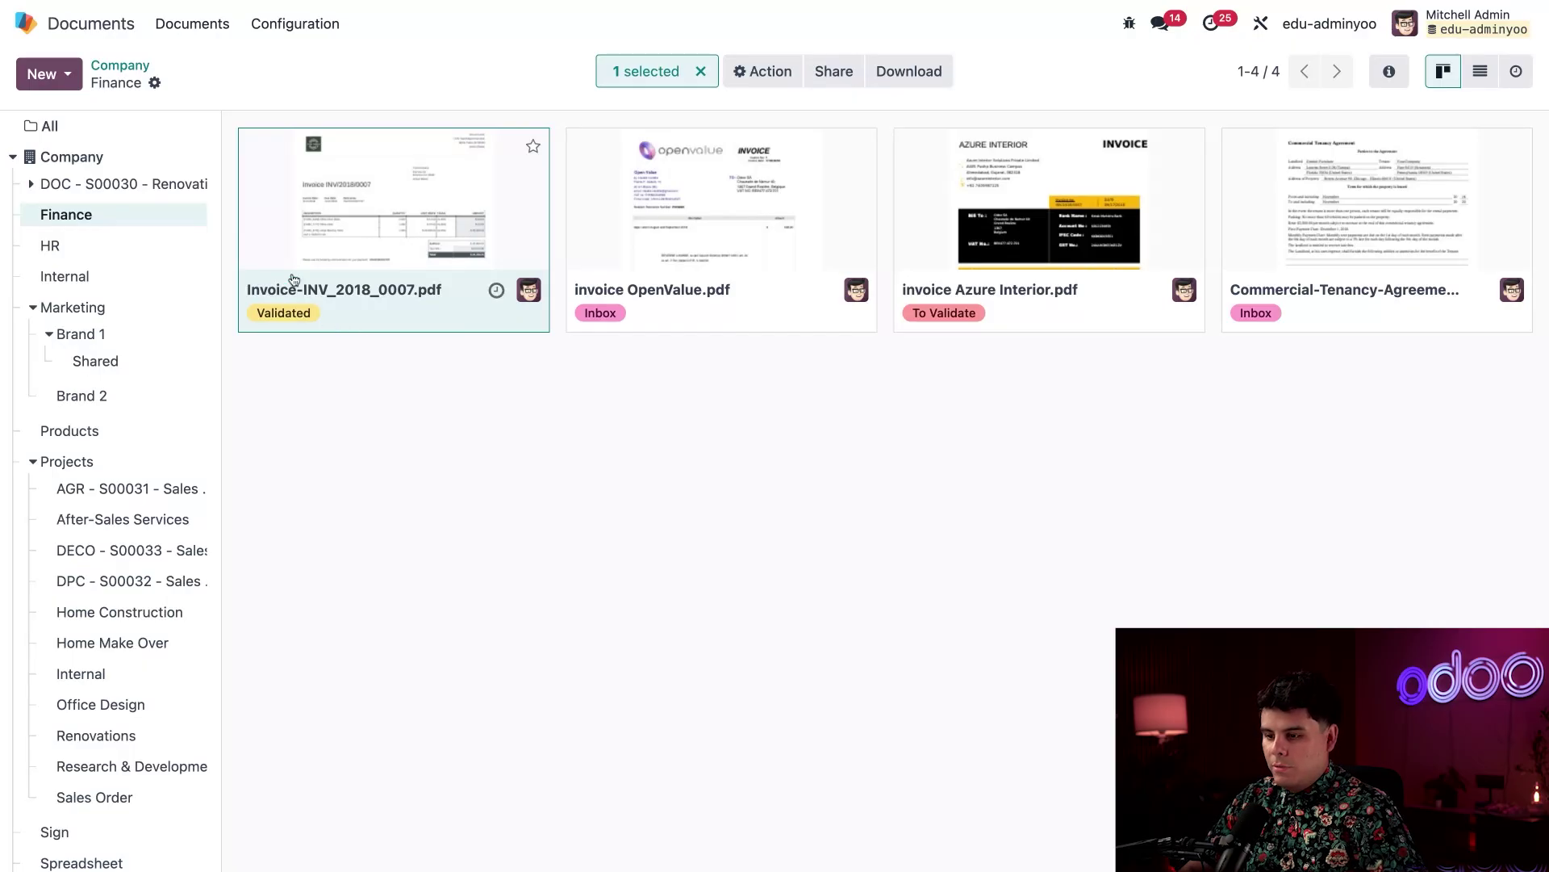
Show all documents and preview sample-nda.pdf, scrolling through its pages
left_click(121, 134)
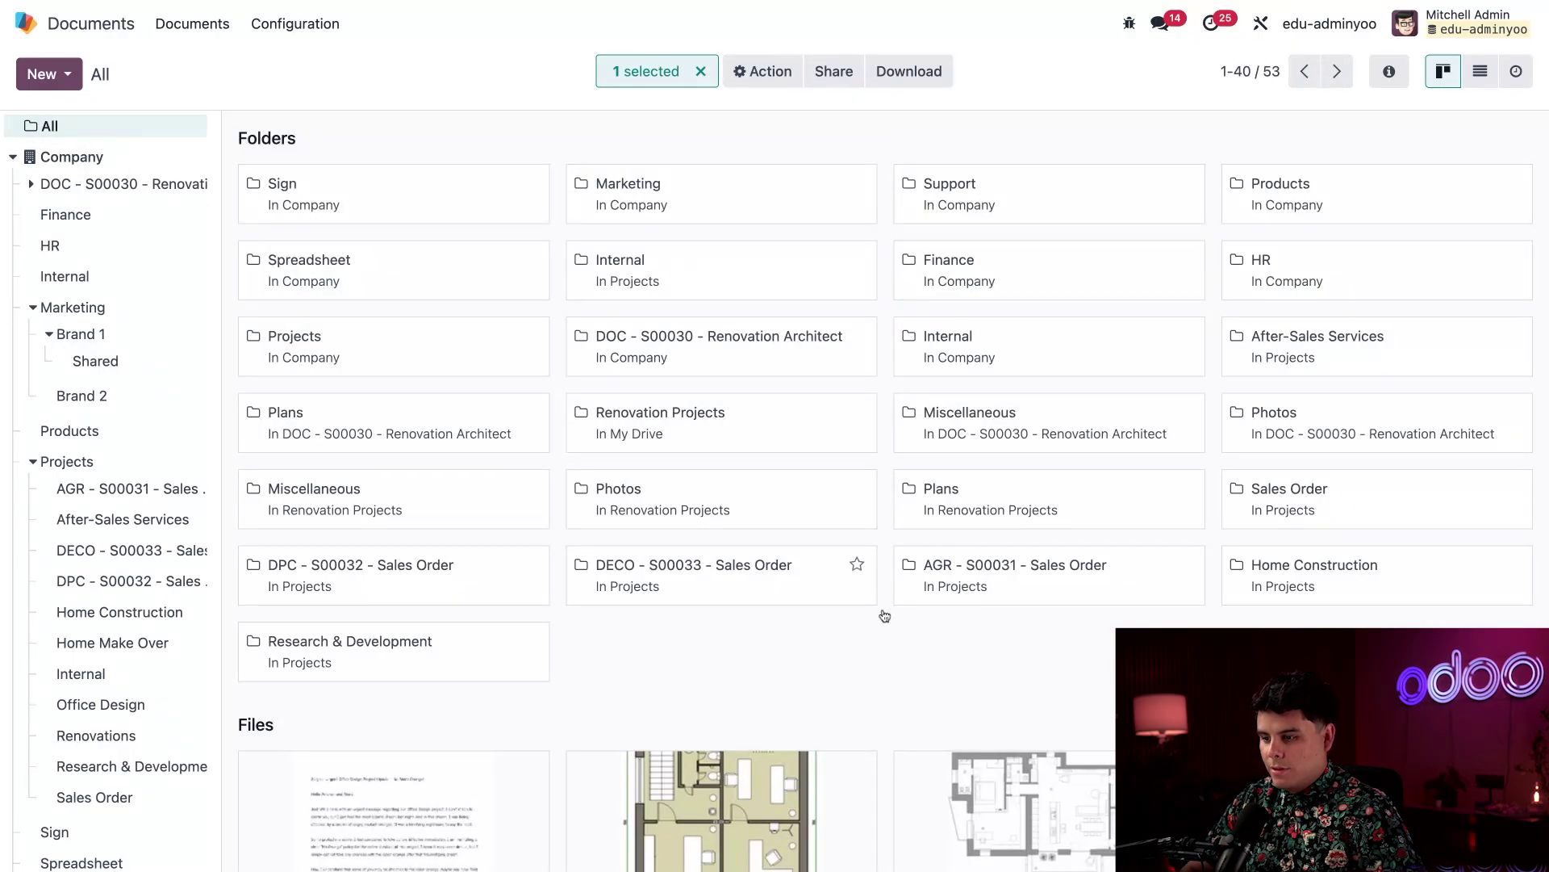
scroll(886, 618, "down", 10)
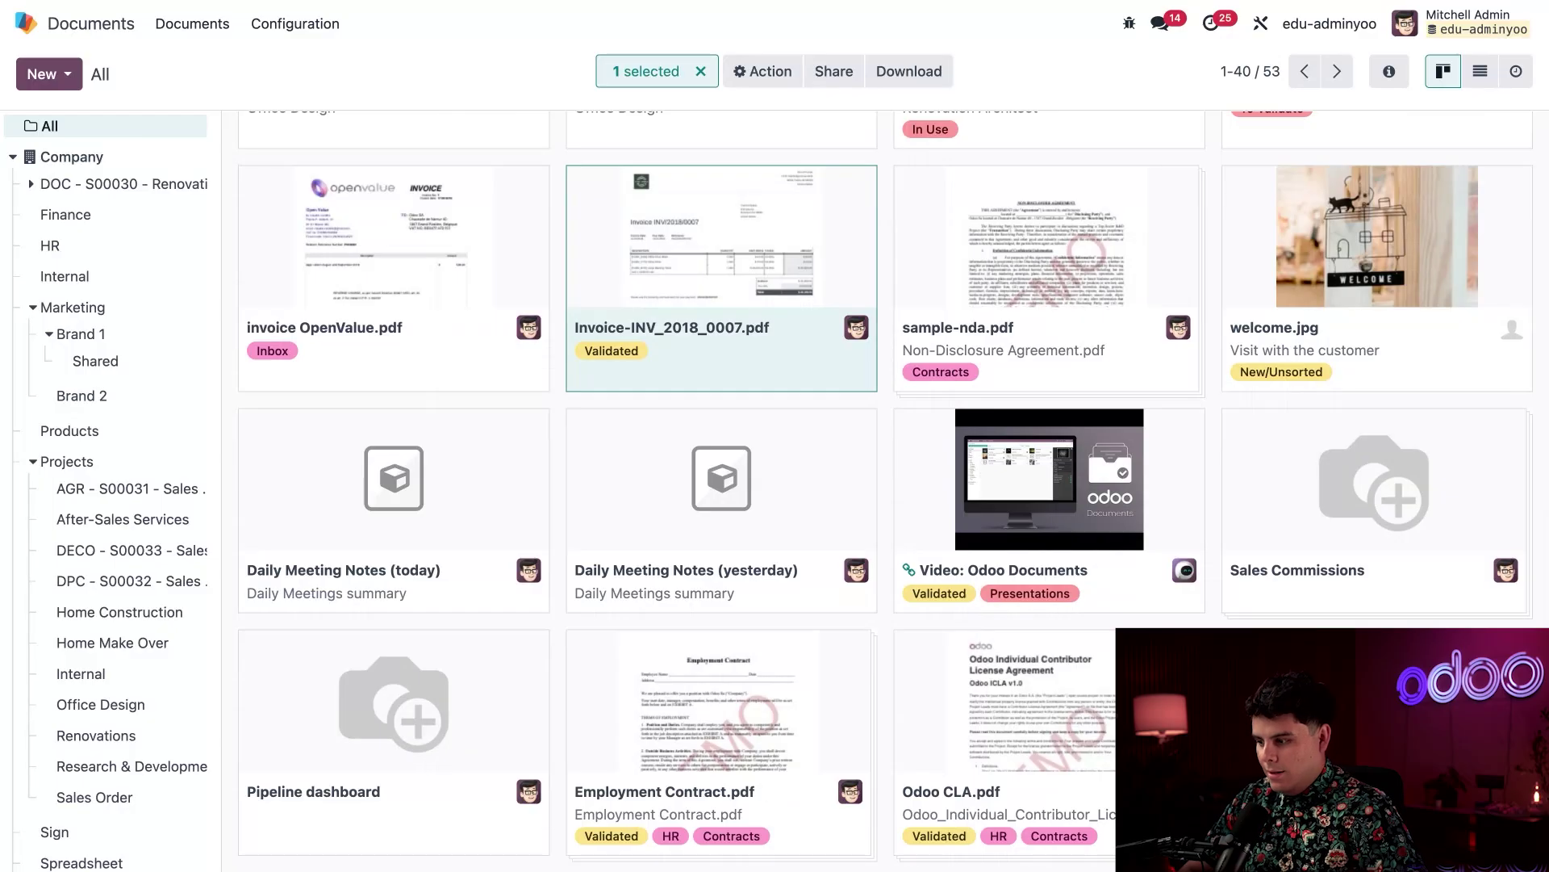
left_click(1067, 268)
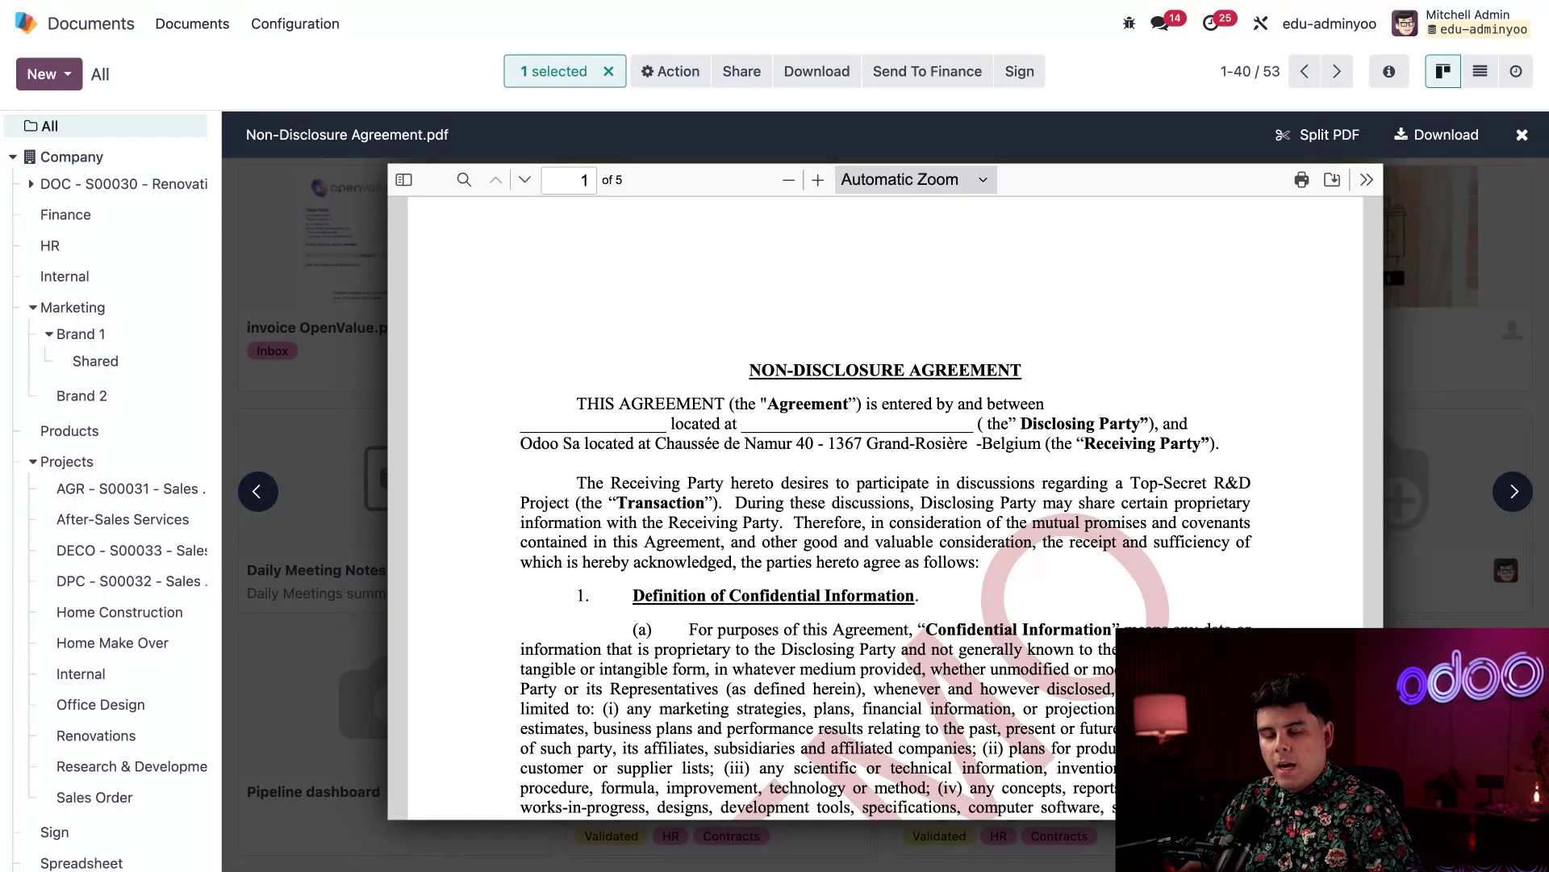
scroll(886, 509, "down", 5)
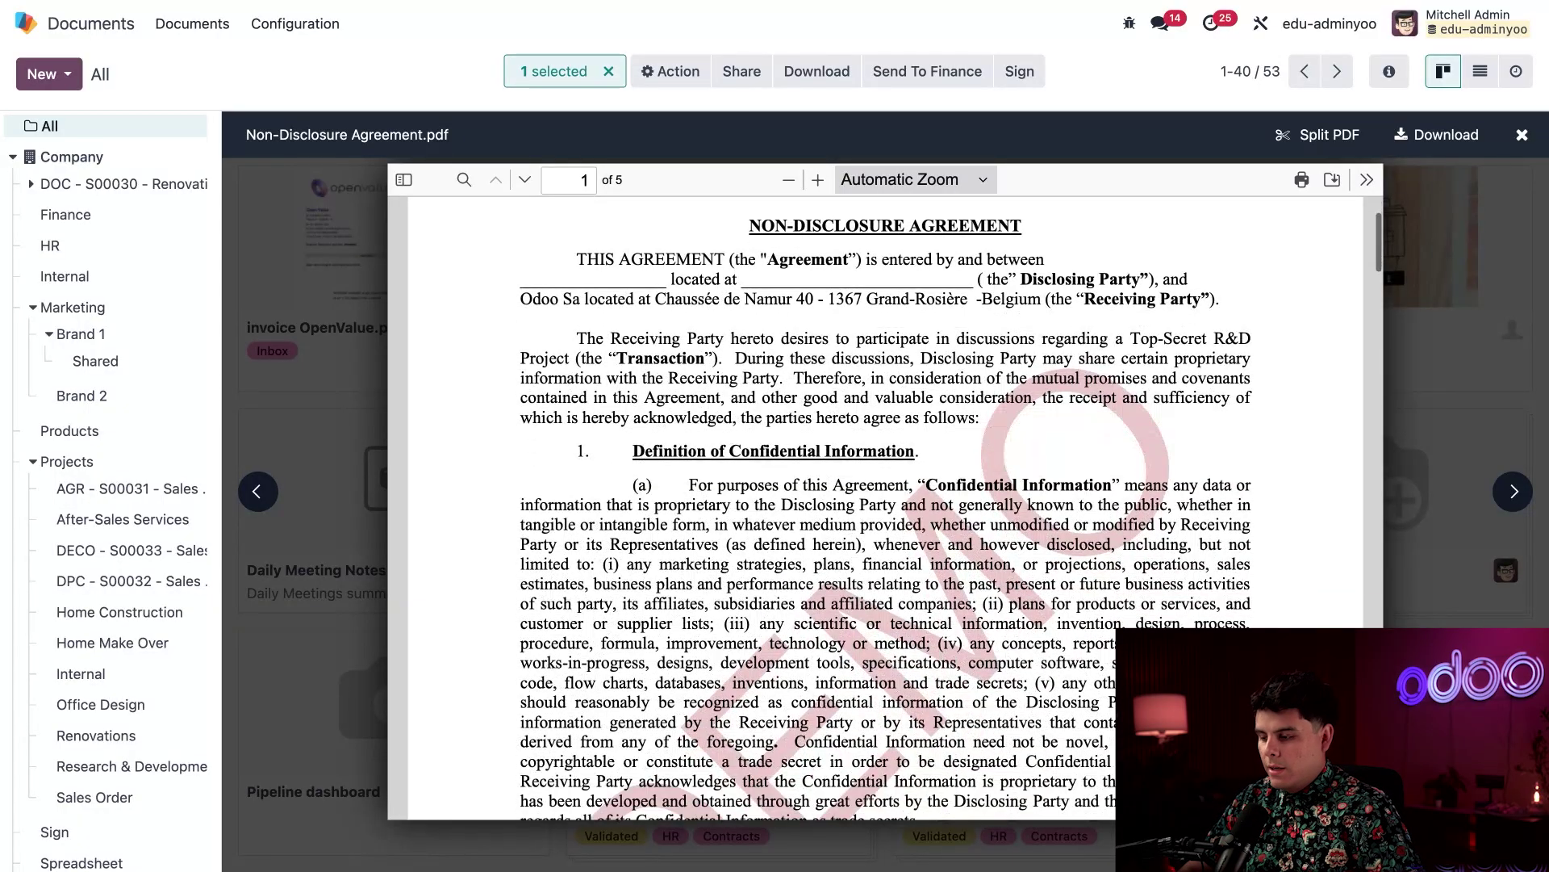
scroll(886, 508, "up", 5)
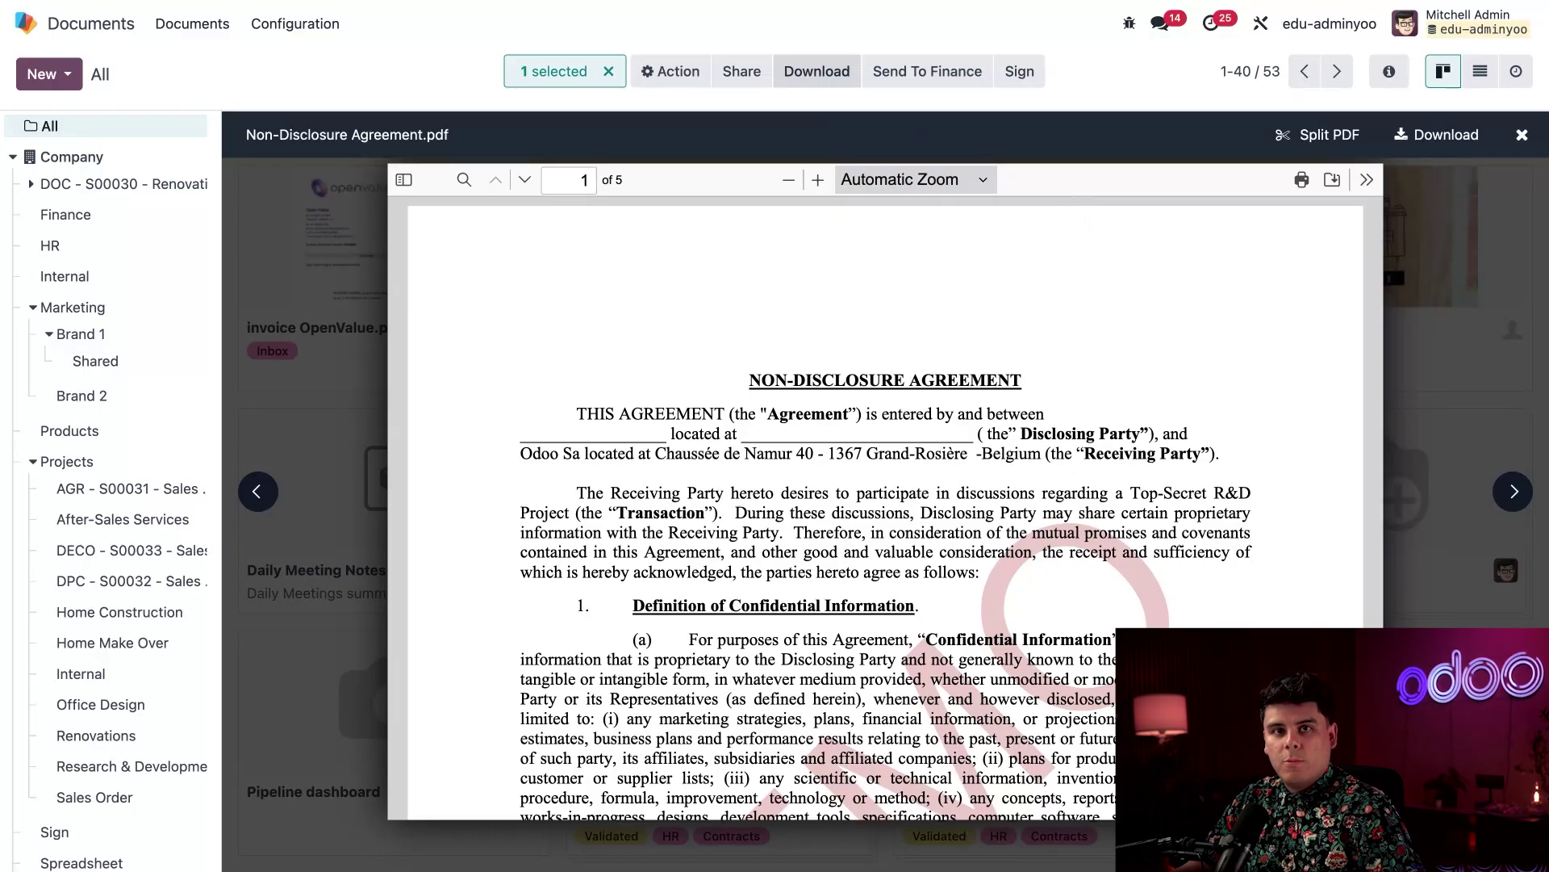
Show the NDA's Info & tags from the Action menu, then close the PDF preview
left_click(654, 73)
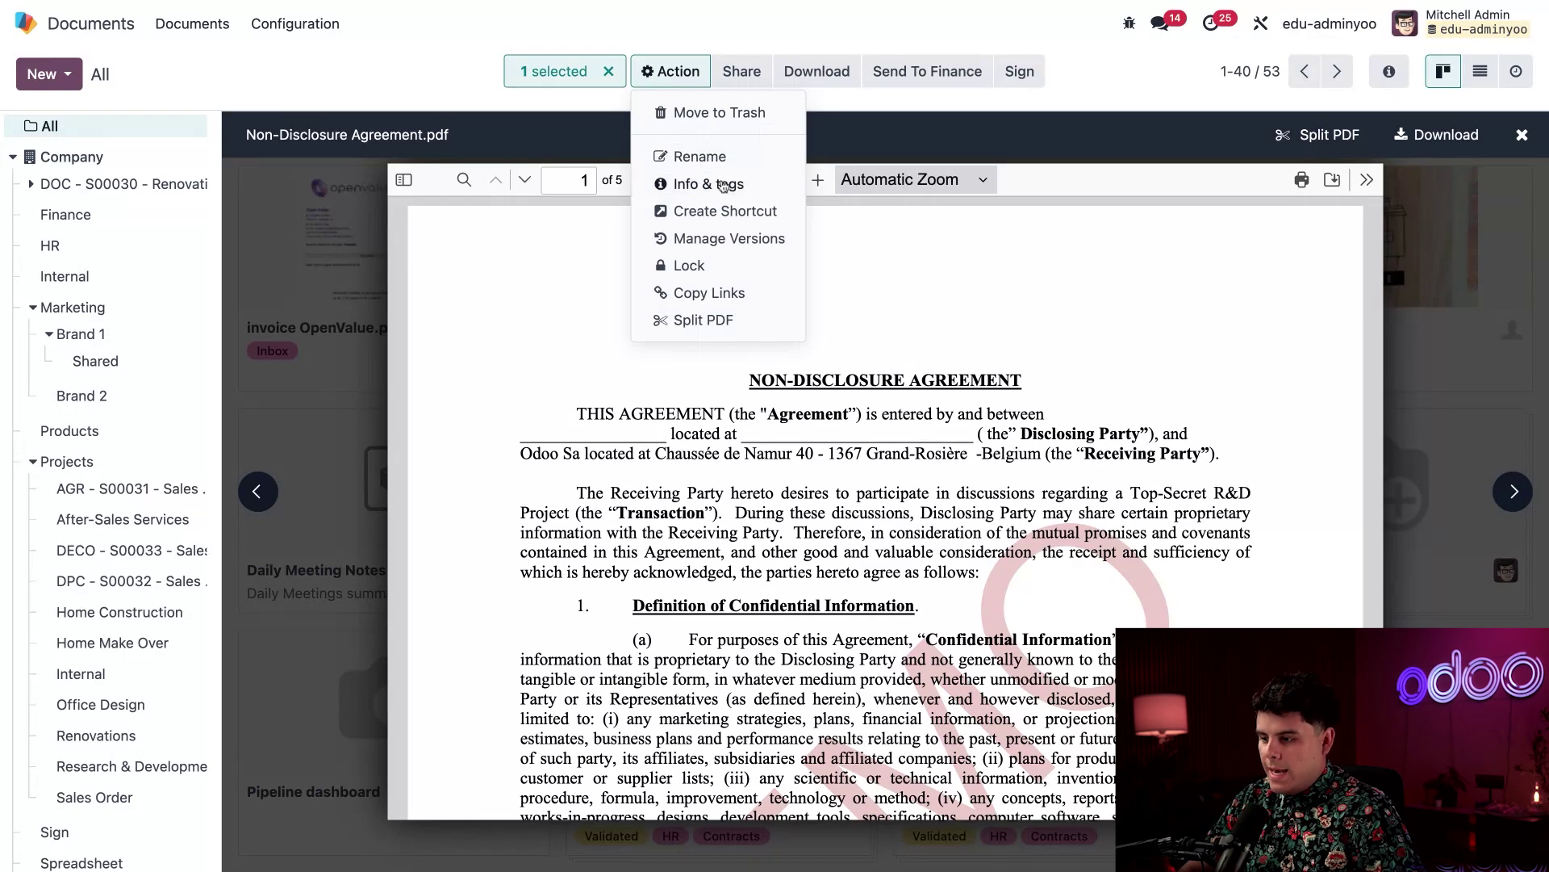
left_click(710, 184)
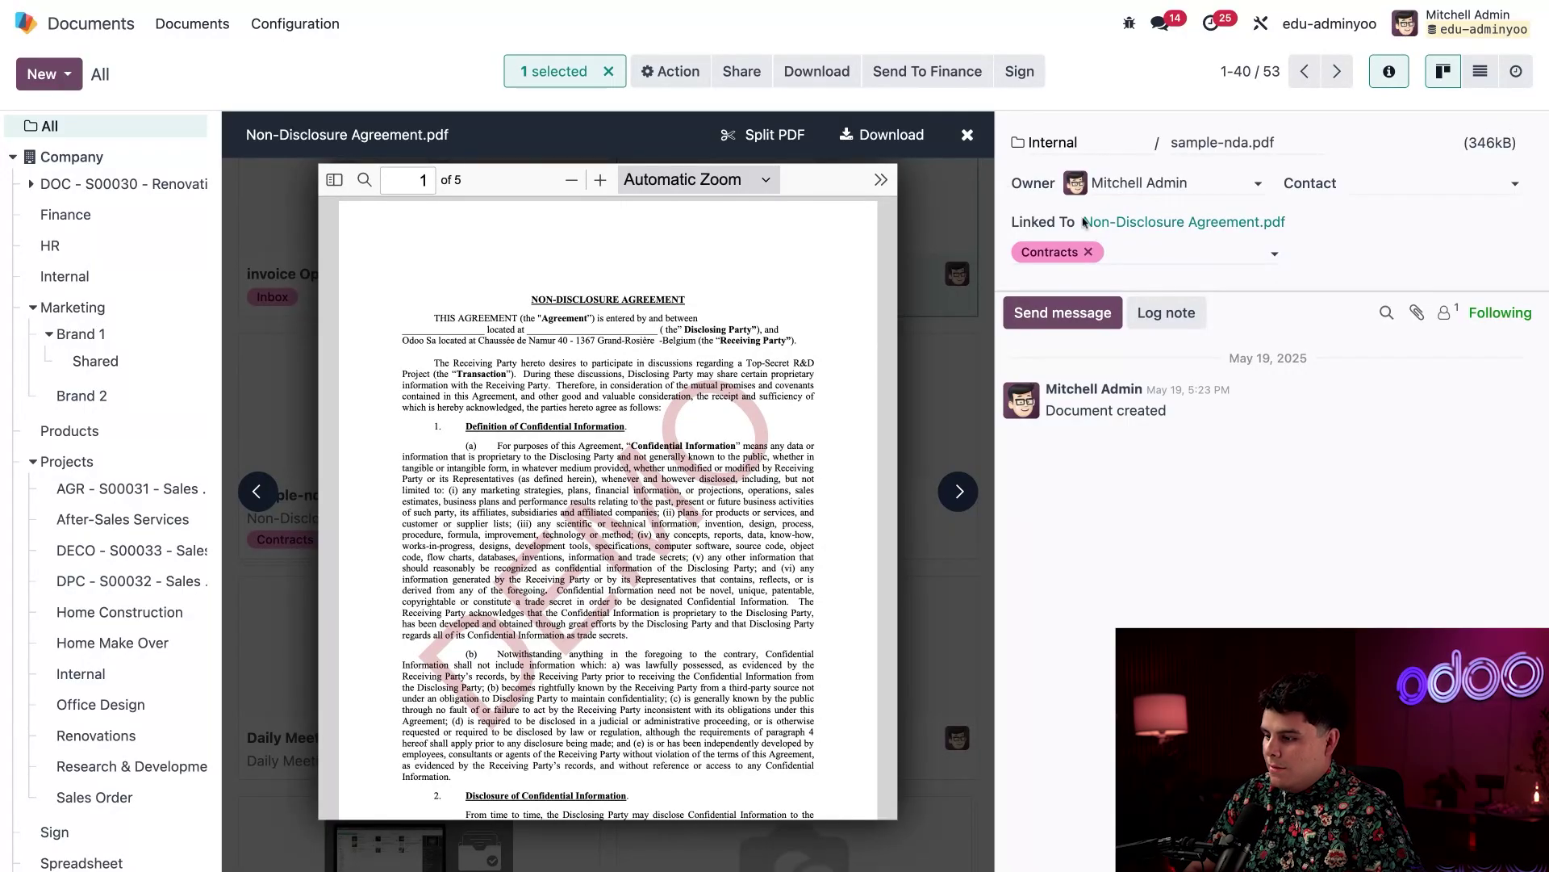
left_click(970, 138)
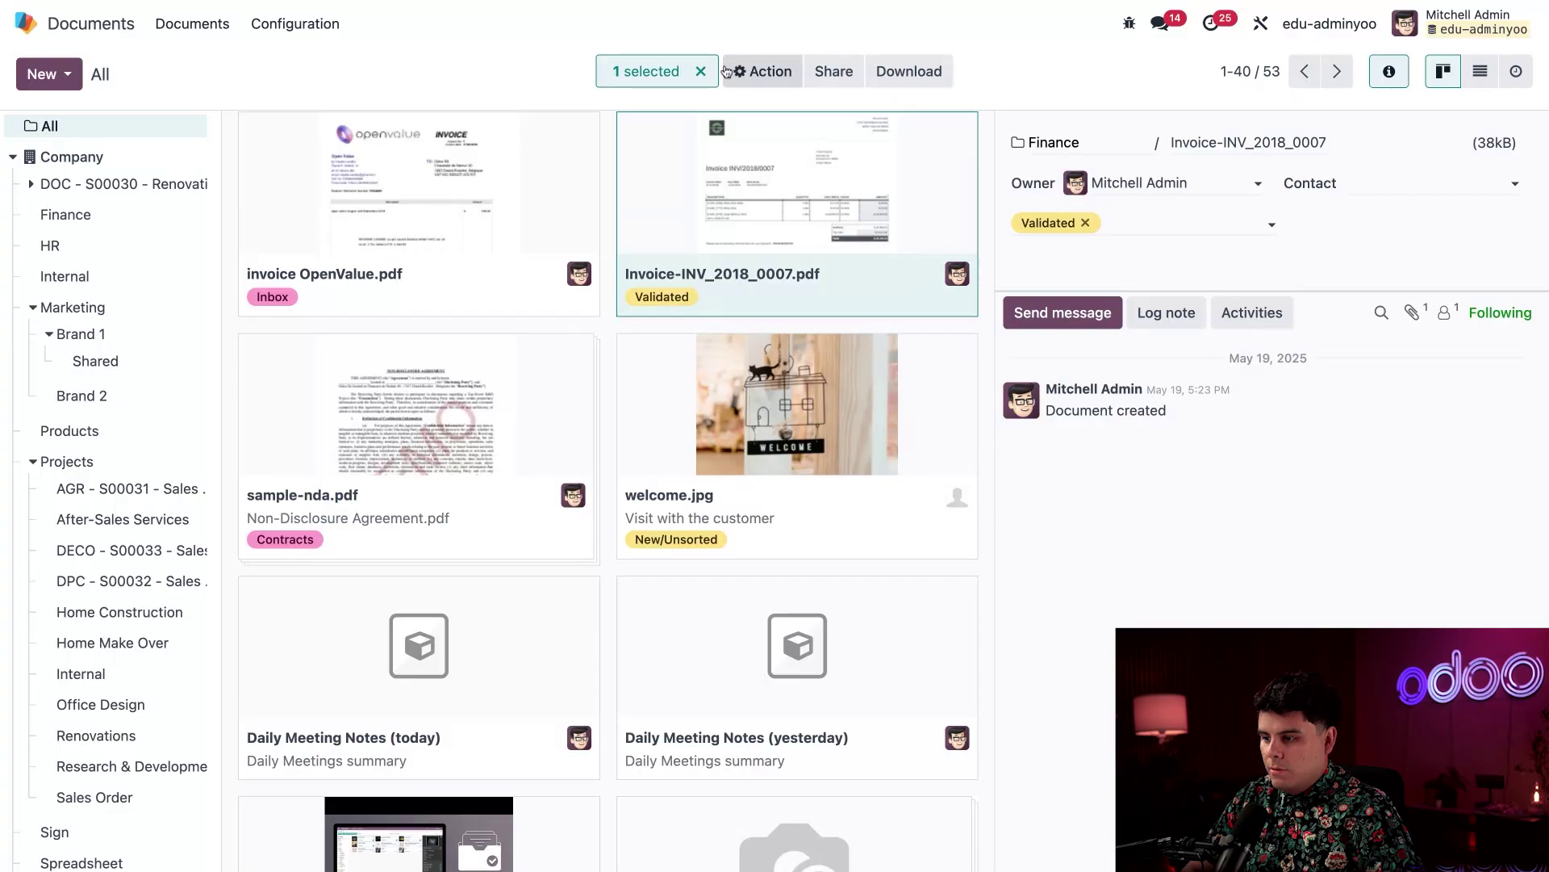
Clear the document selection and open the Finance folder
left_click(701, 71)
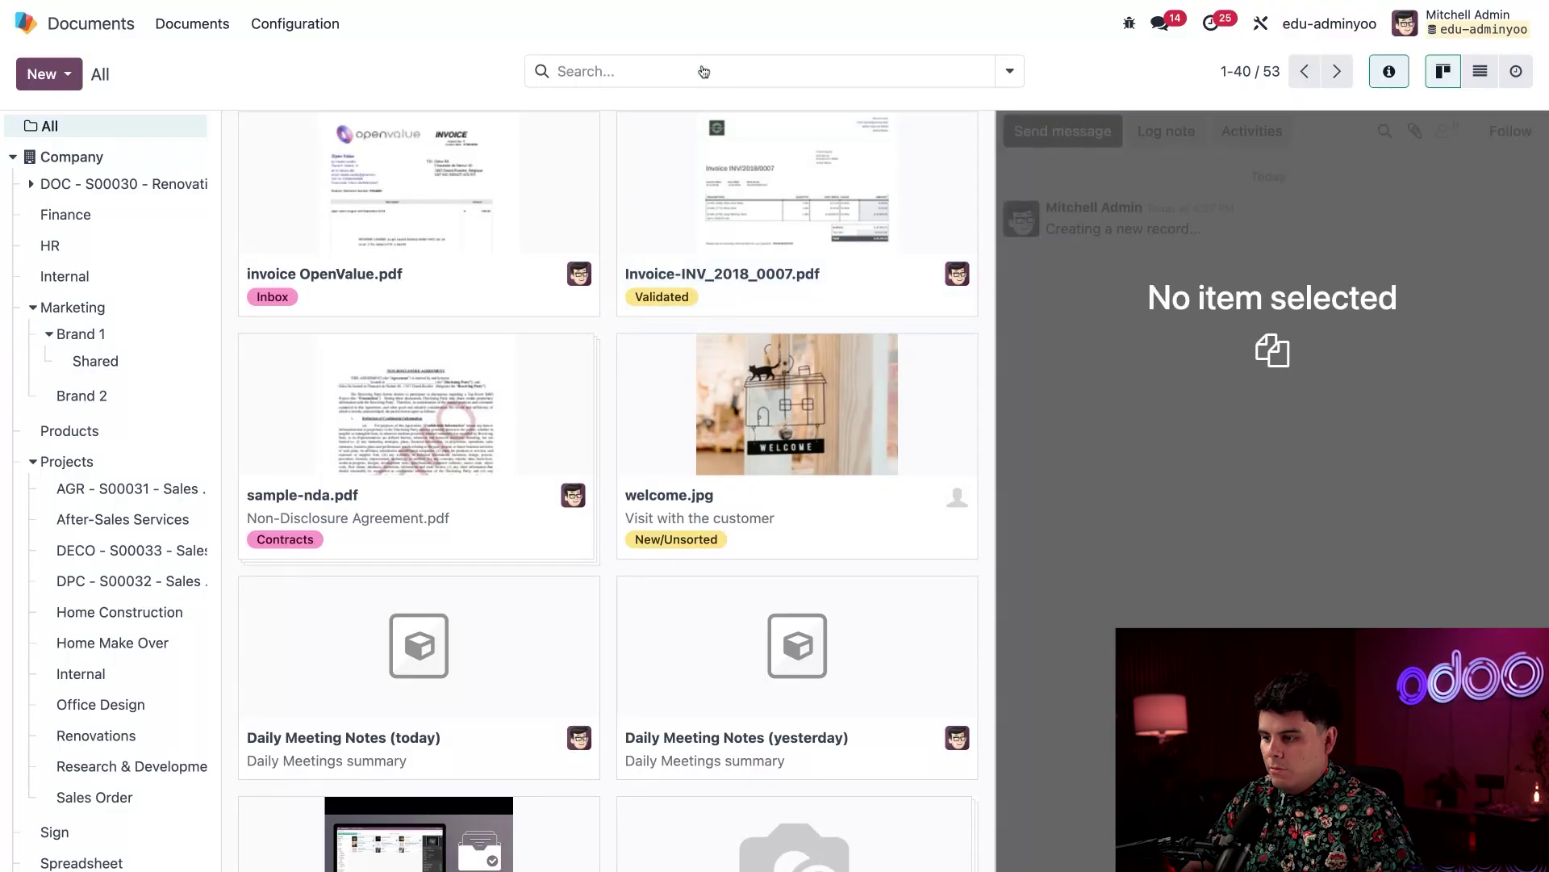
left_click(100, 222)
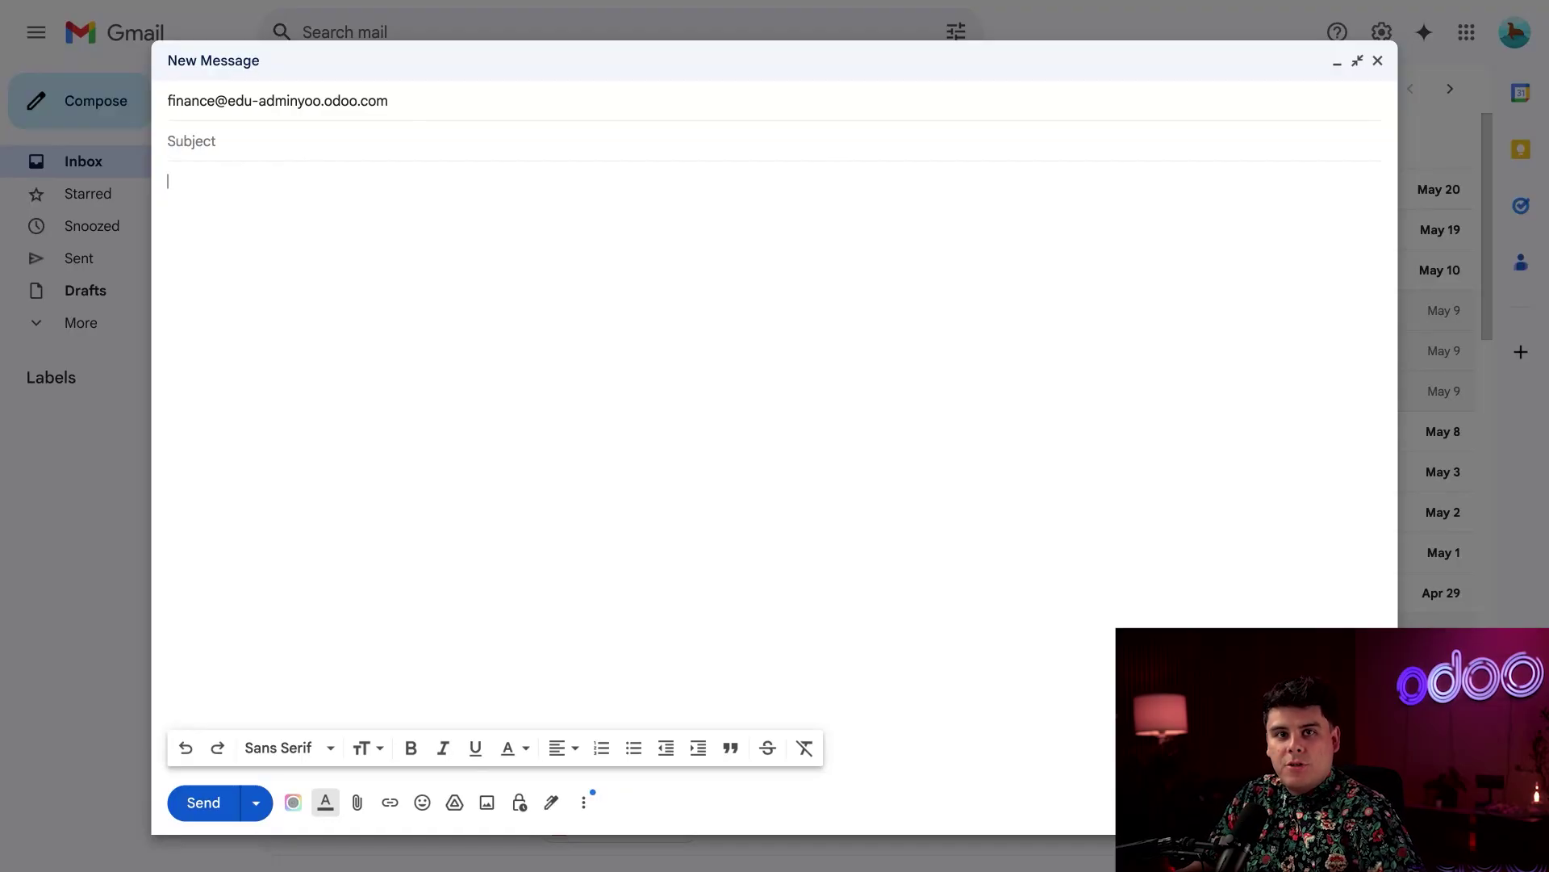
Give the email the subject 'Invoice' and paste the invoice PDF into the body
left_click(315, 133)
type("Invoice")
left_click(304, 280)
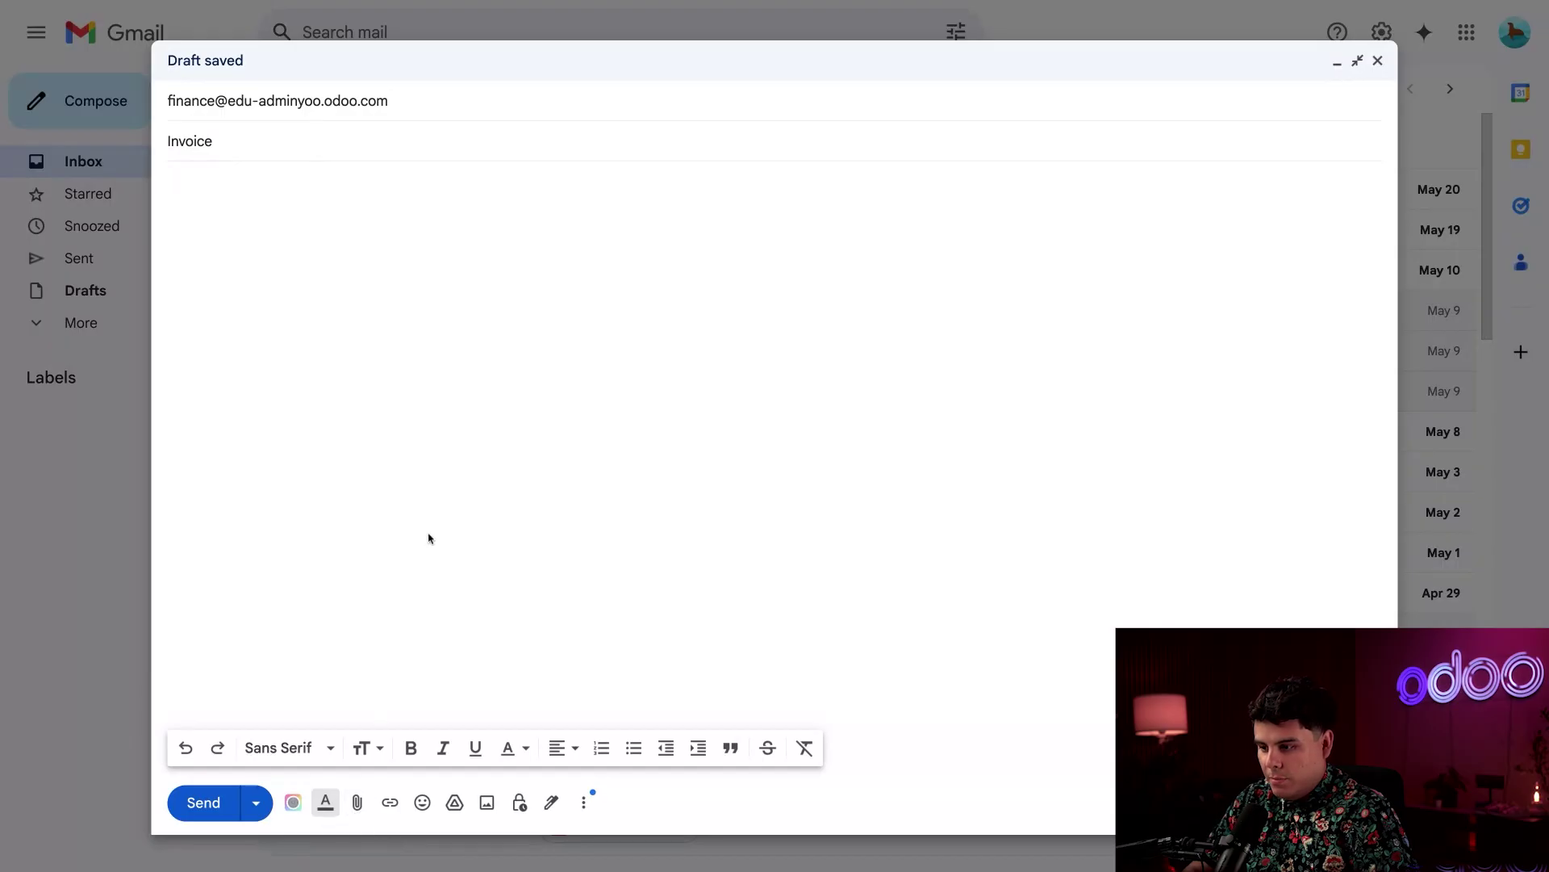
key("super+v")
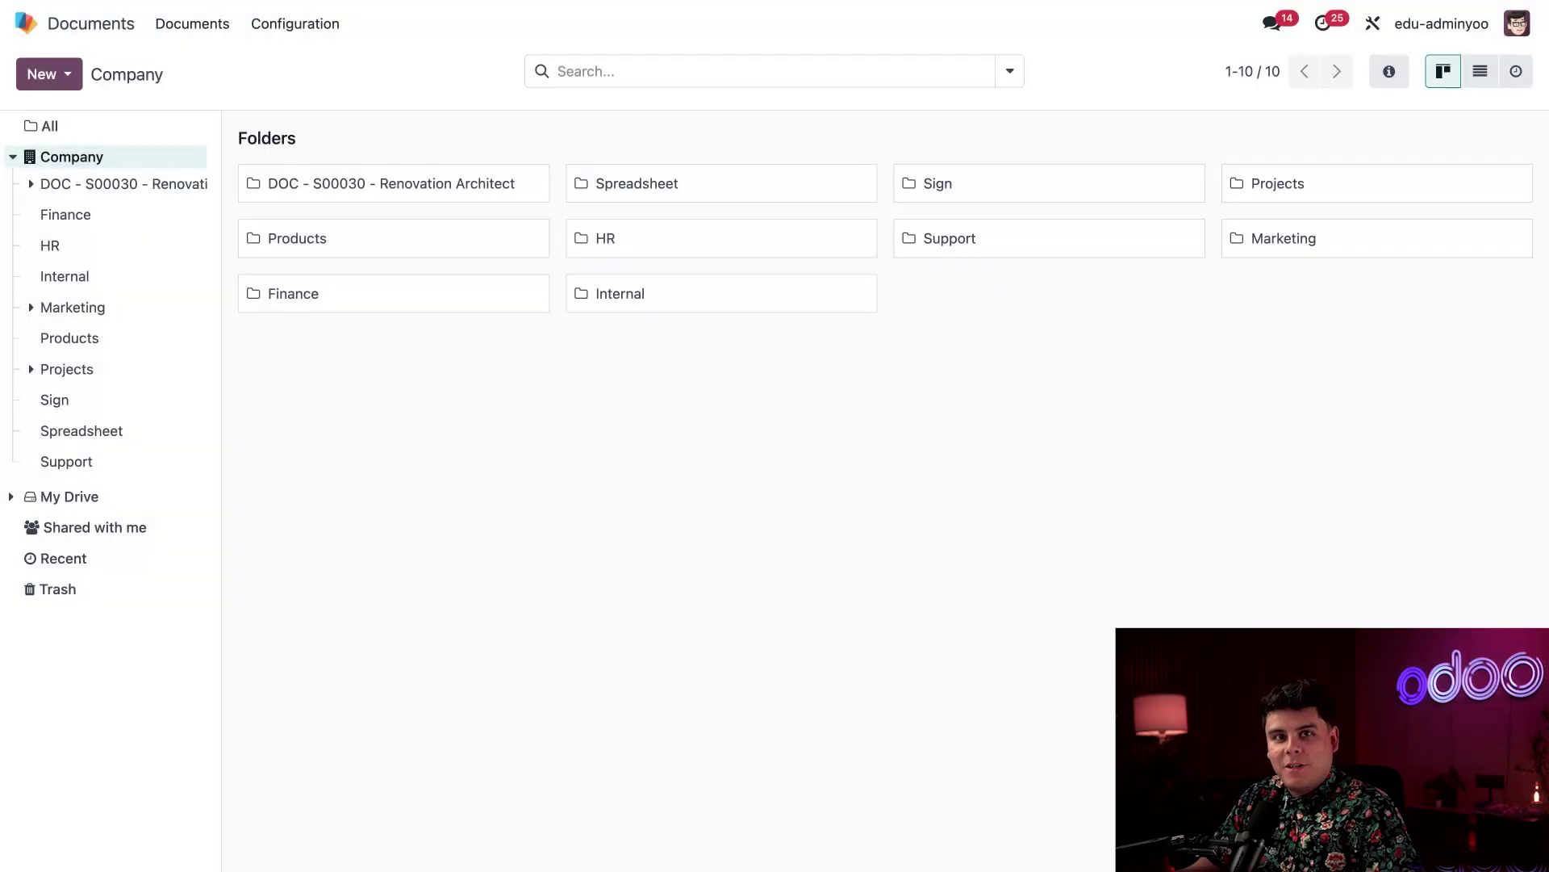
Open Finance and preview the emailed wordpress-pdf-invoice-plugin-sample (3).pdf
left_click(141, 214)
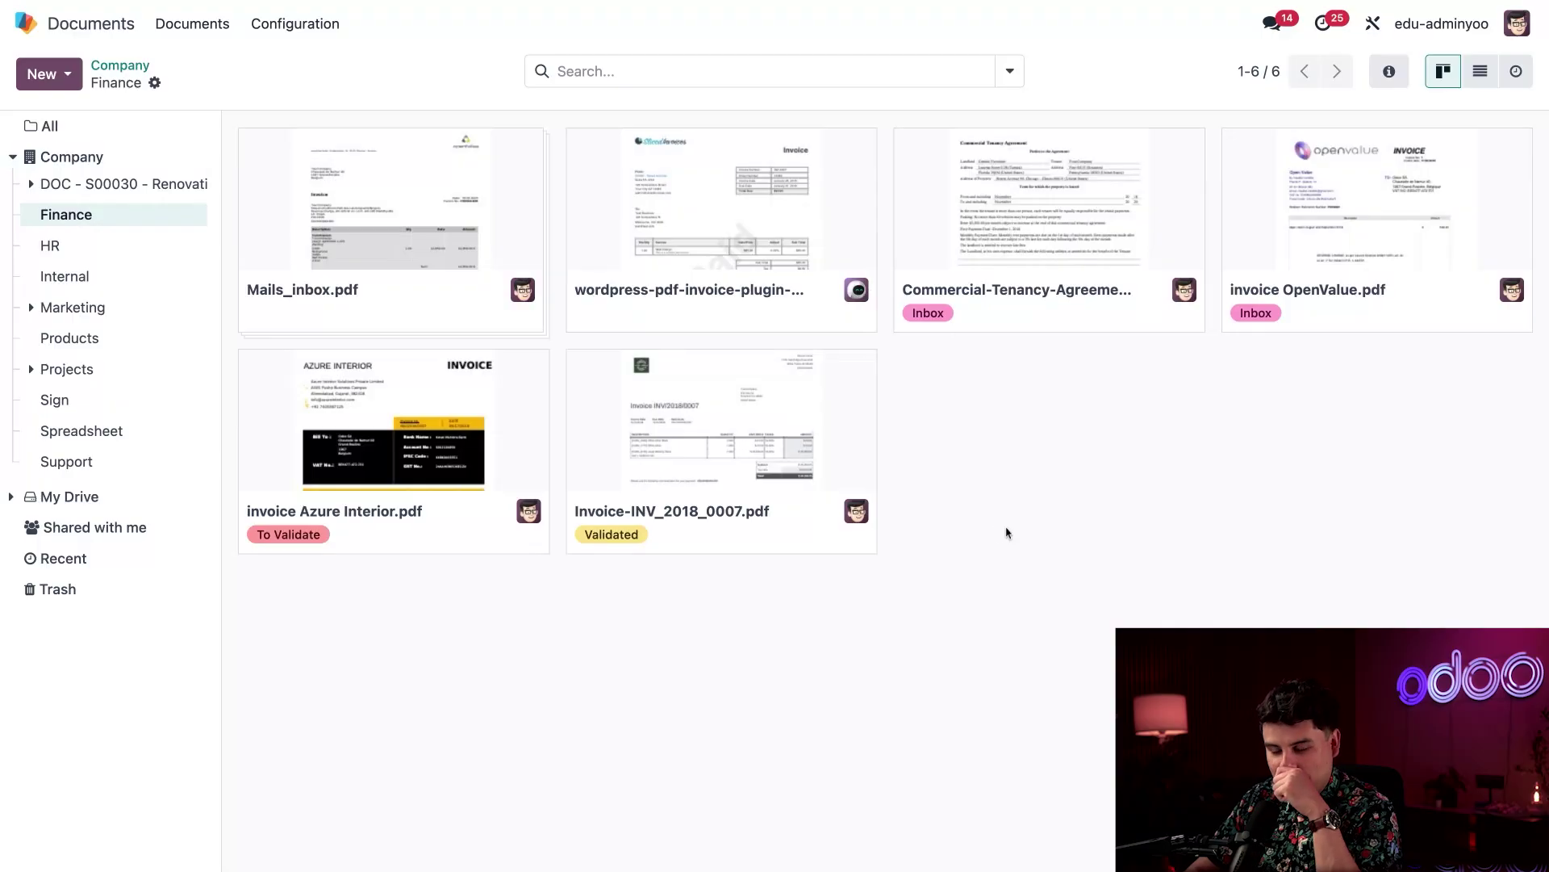
left_click(742, 206)
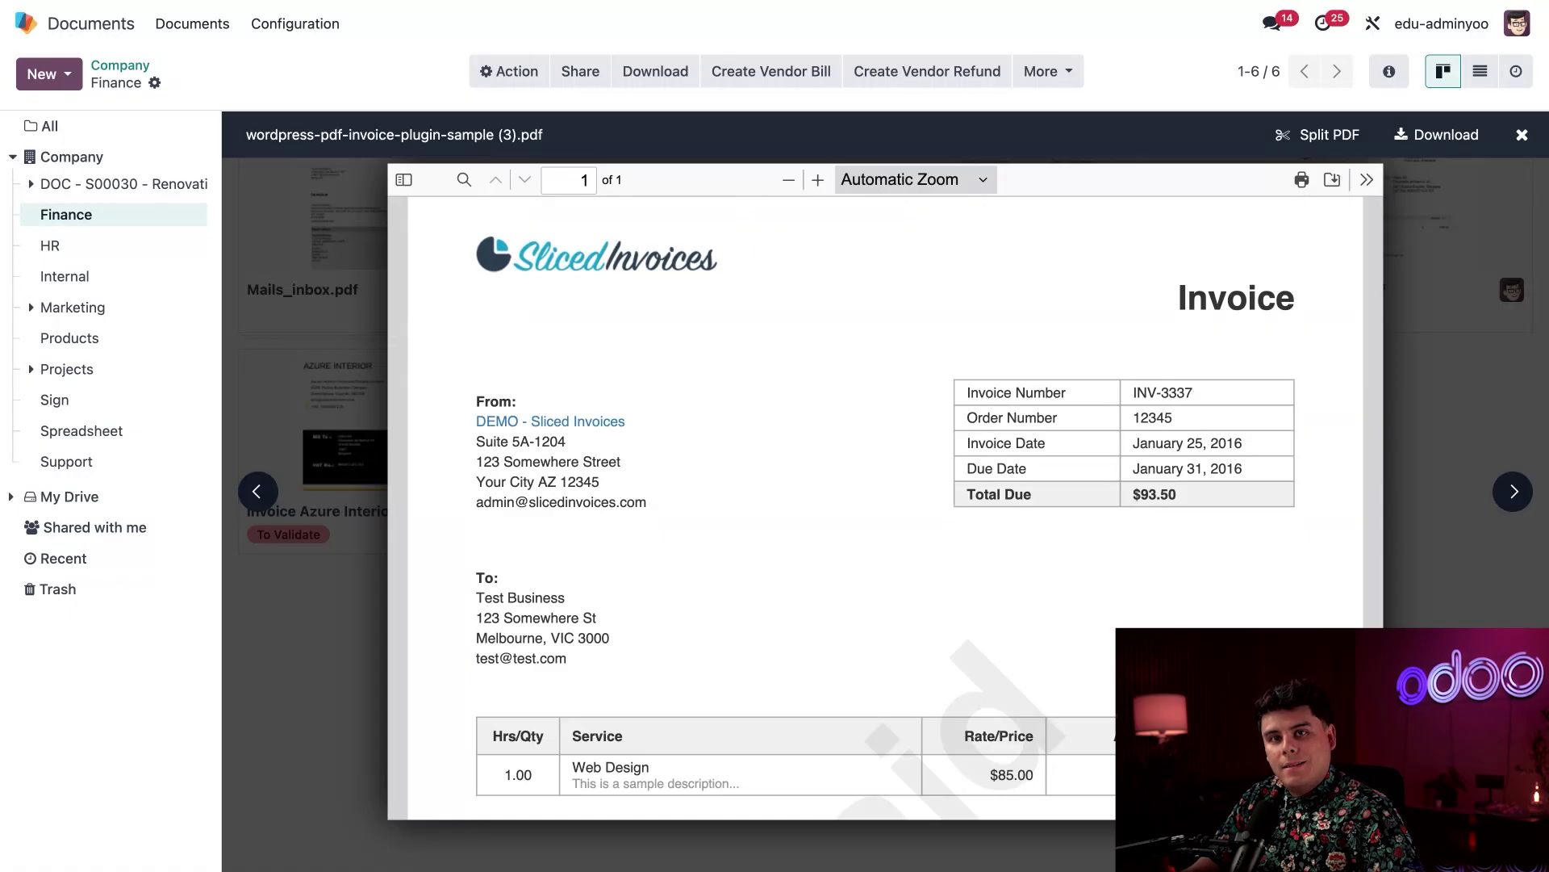
Close the invoice preview, open Mails_inbox.pdf, and bring up its Split PDF view
left_click(1522, 135)
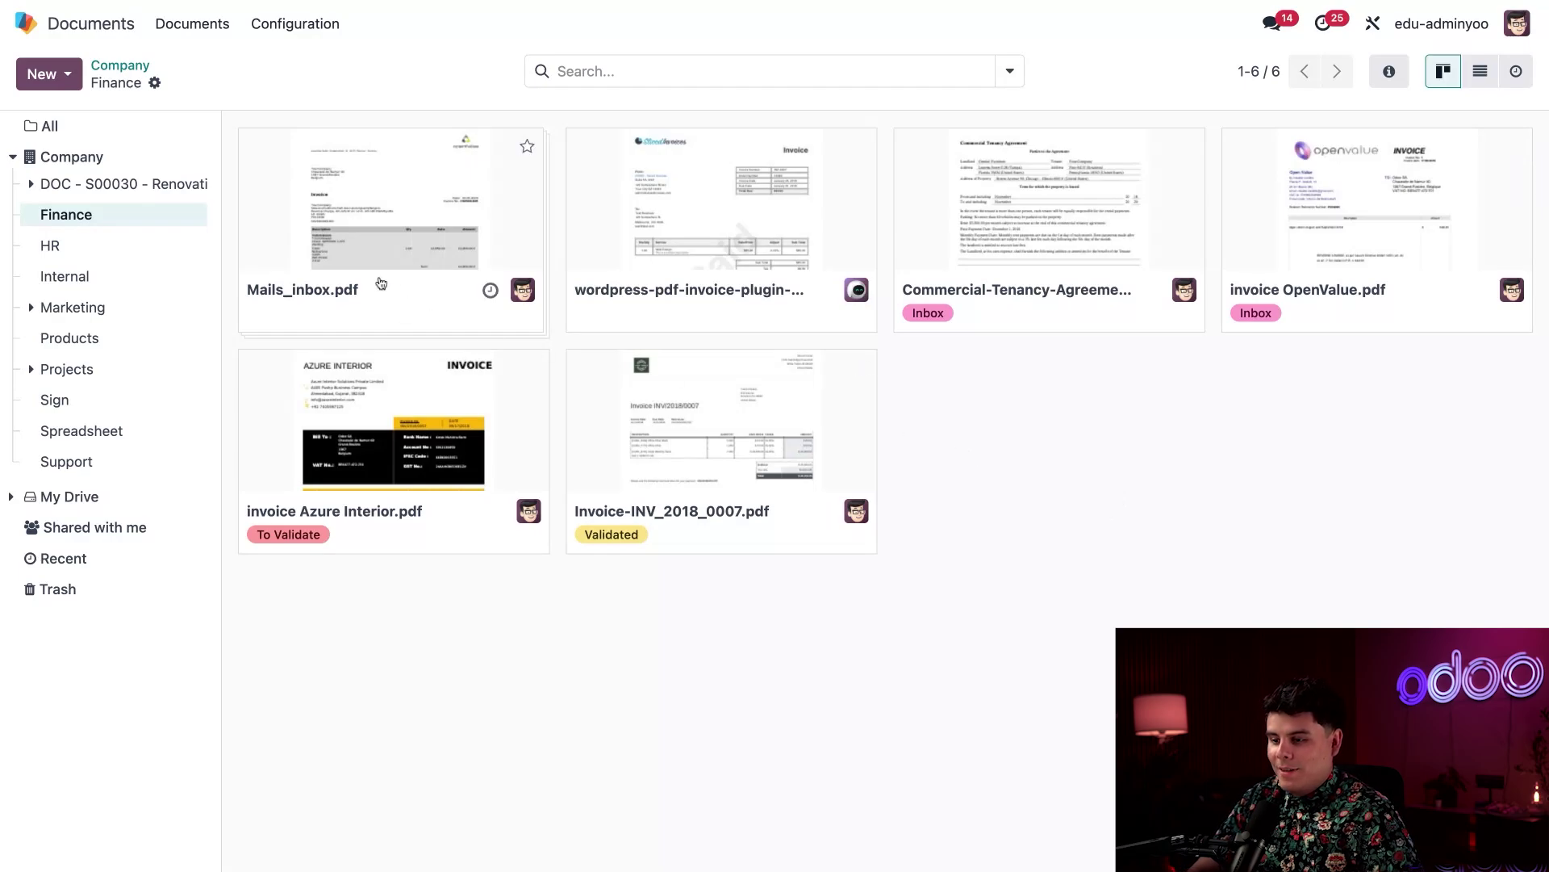
left_click(365, 256)
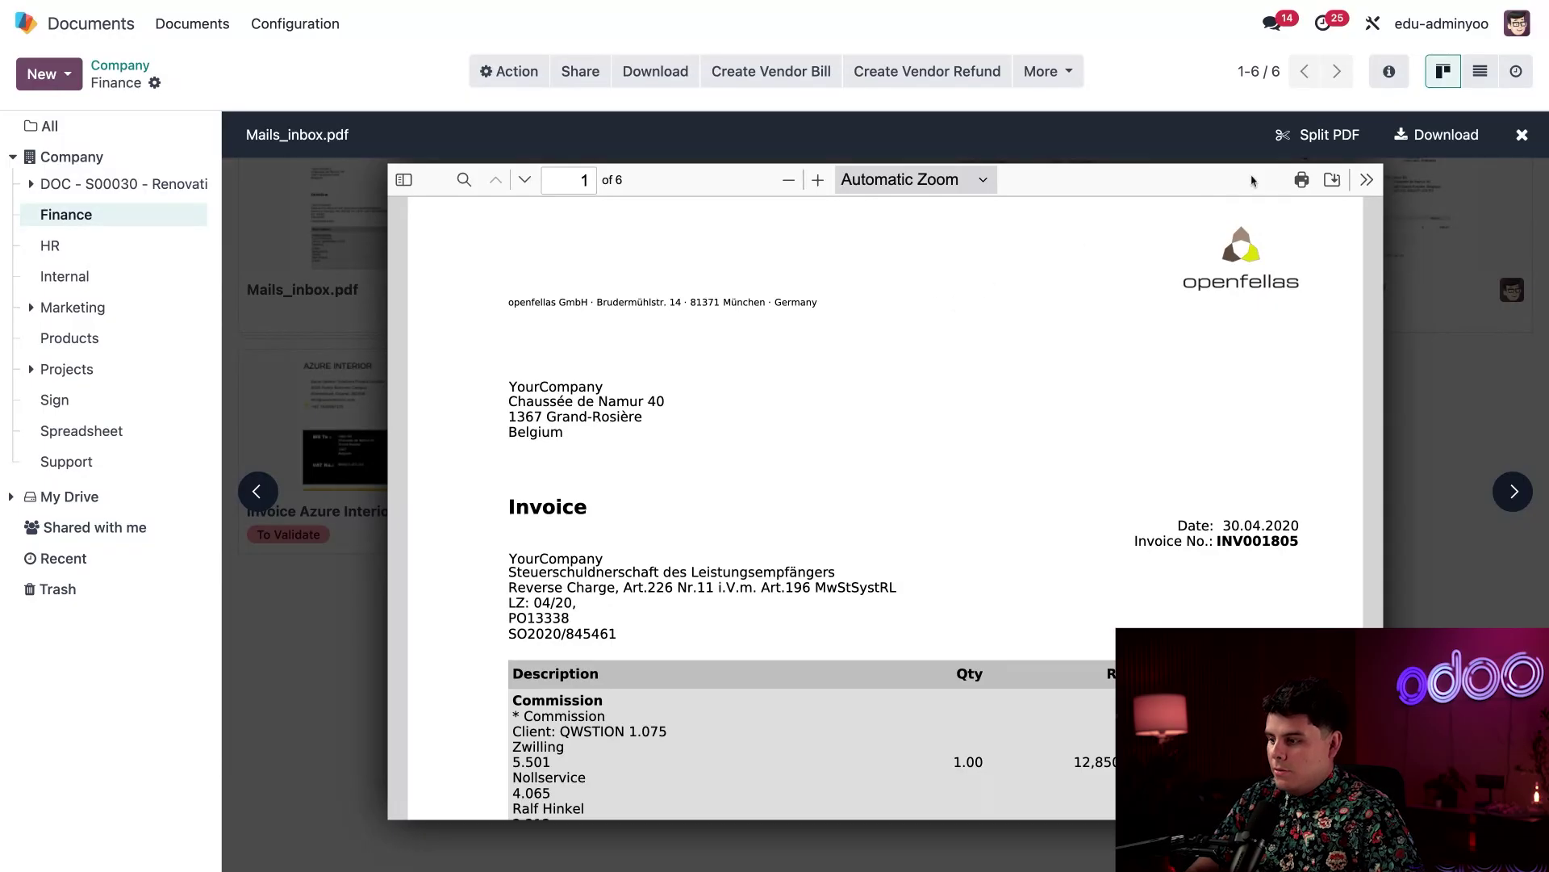
left_click(1304, 143)
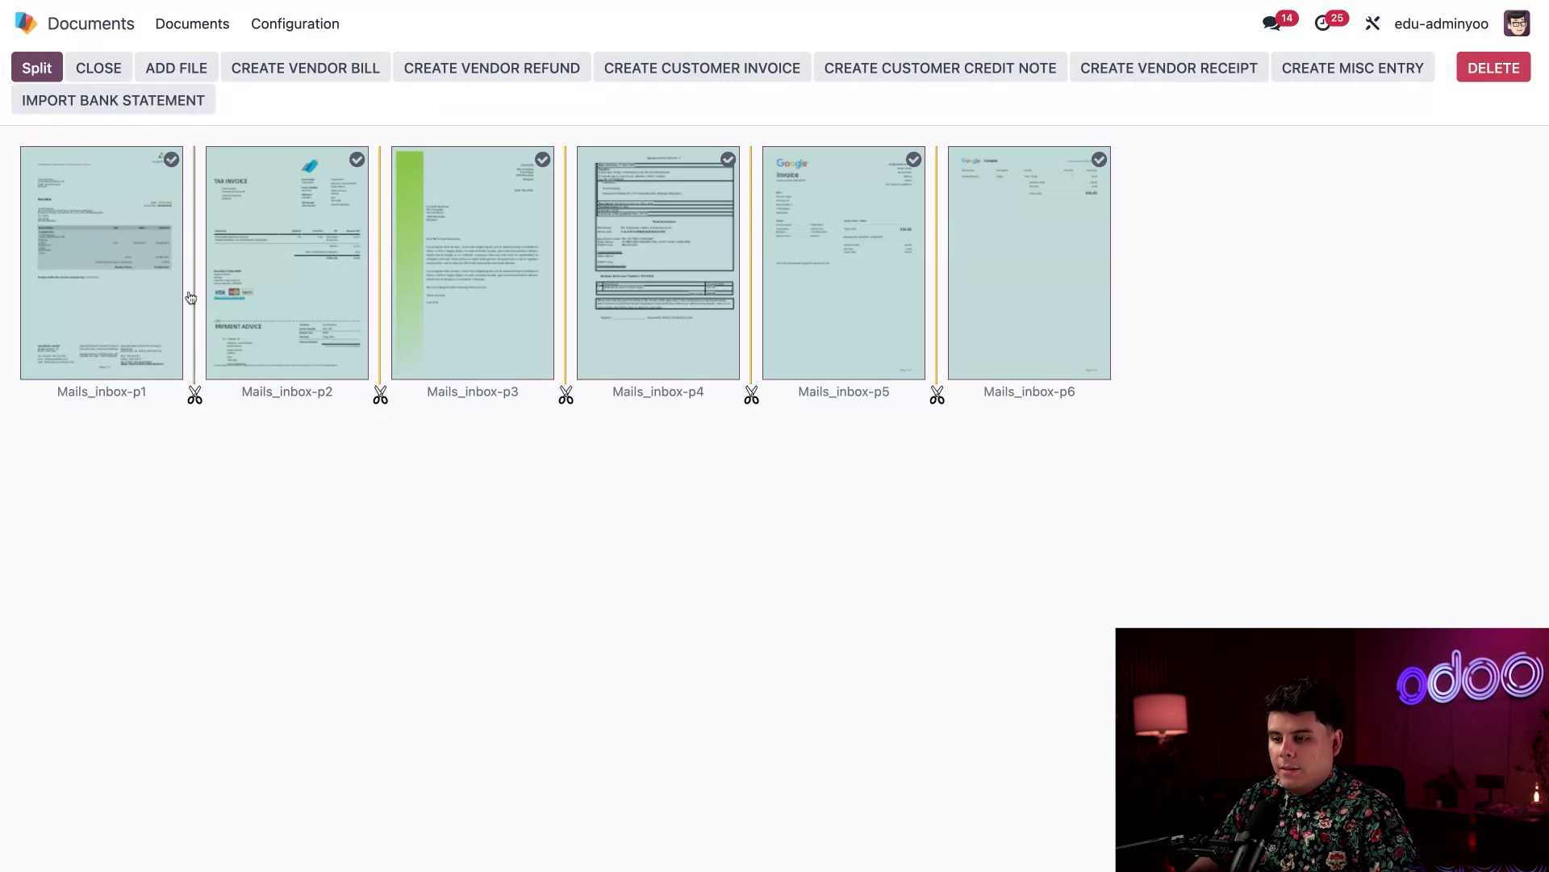
Inspect page 2, then merge page 6 into page 5
left_click(251, 246)
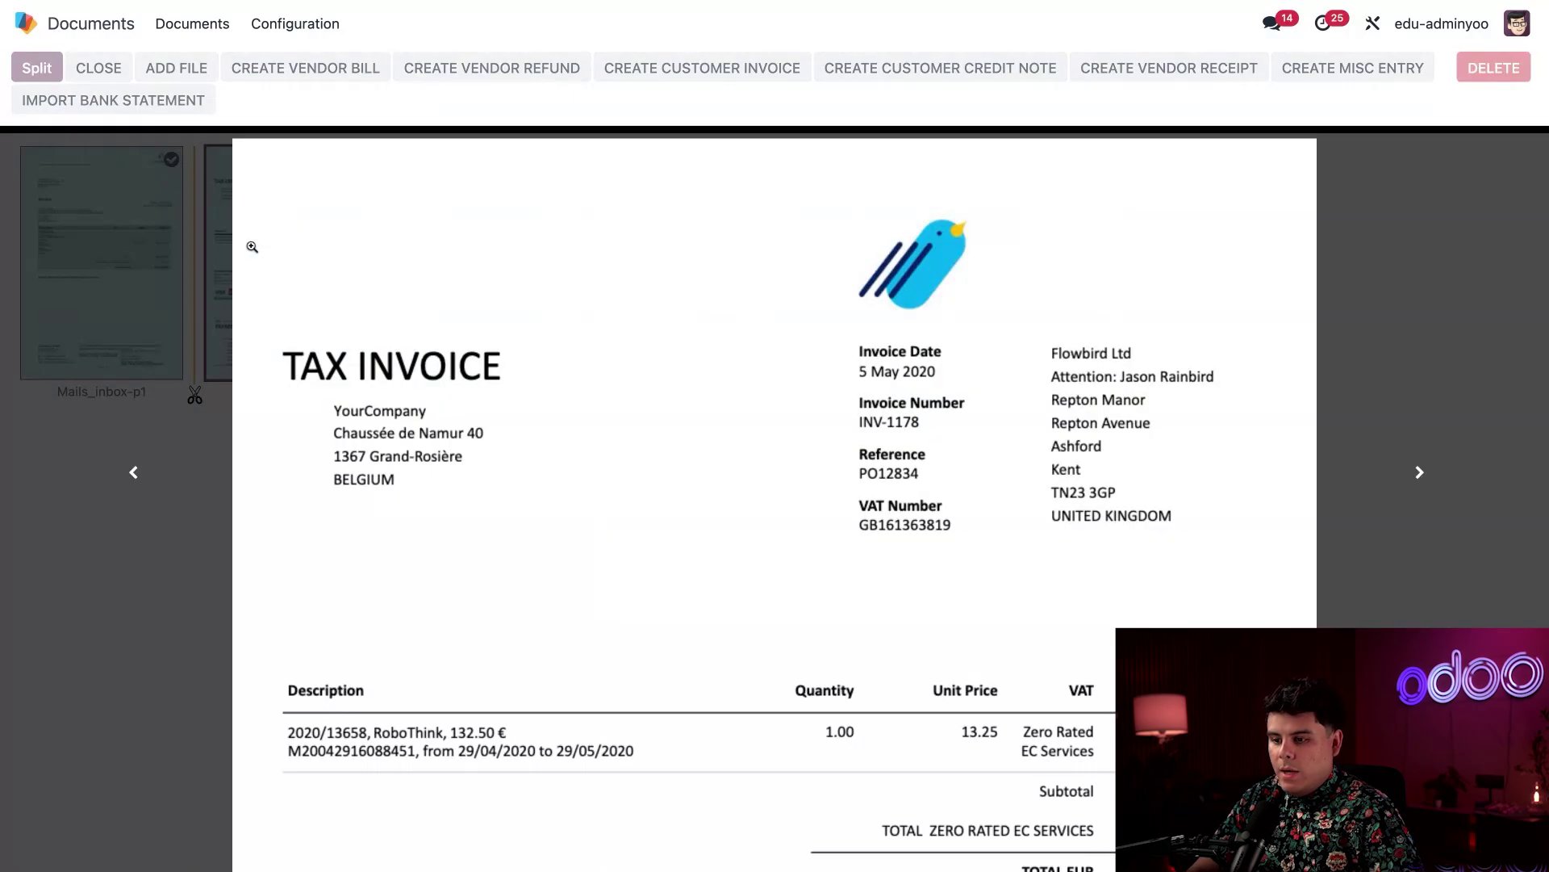
left_click(148, 282)
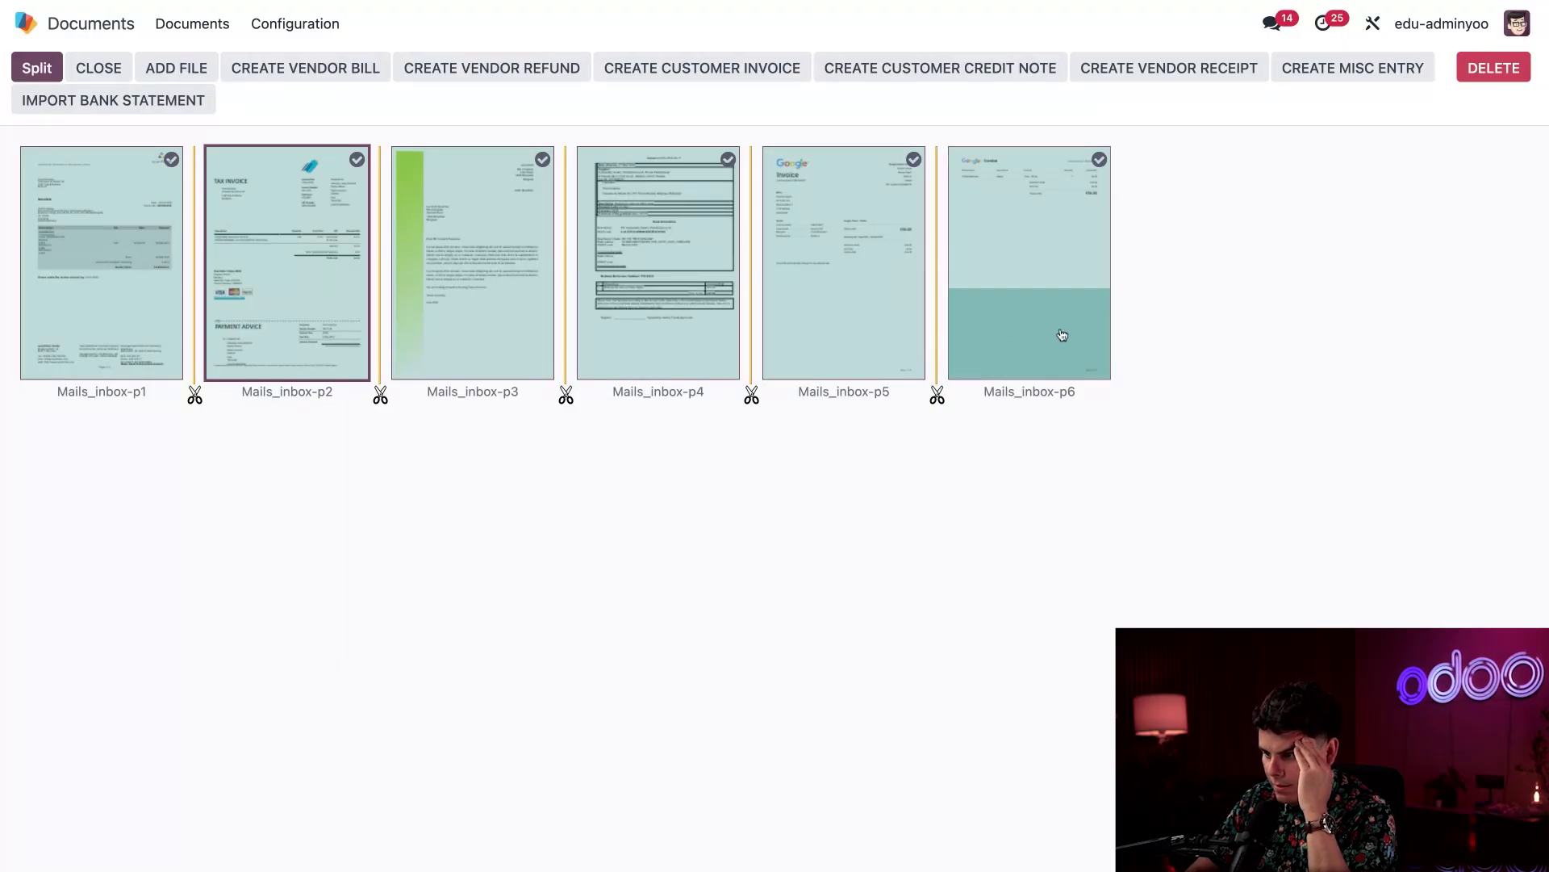
left_click(937, 395)
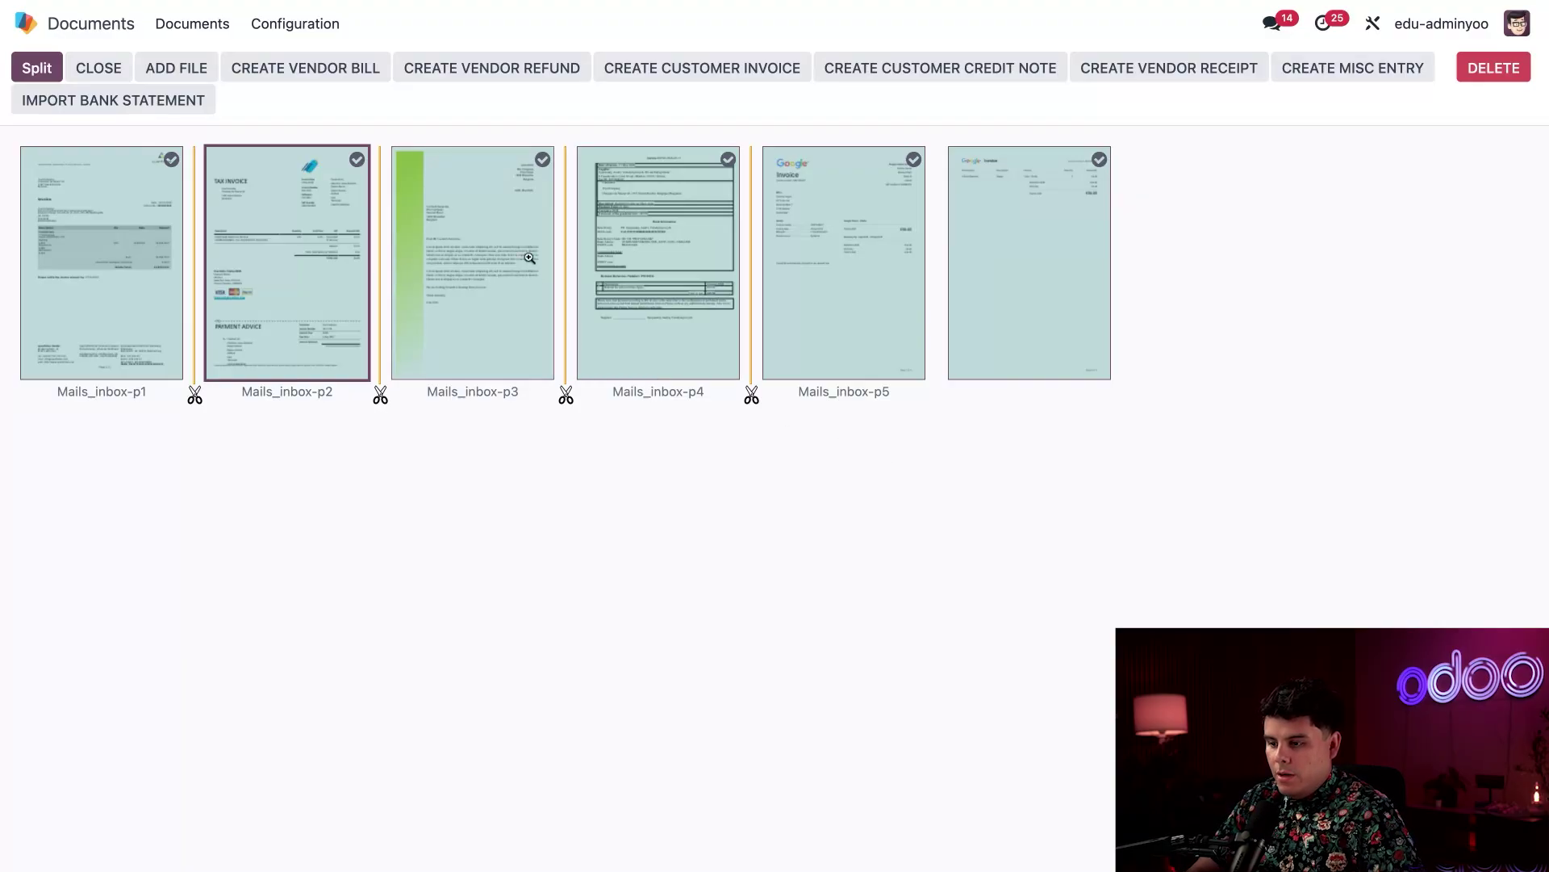
Leave page 3 out of the selection and create vendor bills from the other pages
left_click(473, 239)
left_click(473, 238)
scroll(616, 450, "down", 3)
left_click(184, 336)
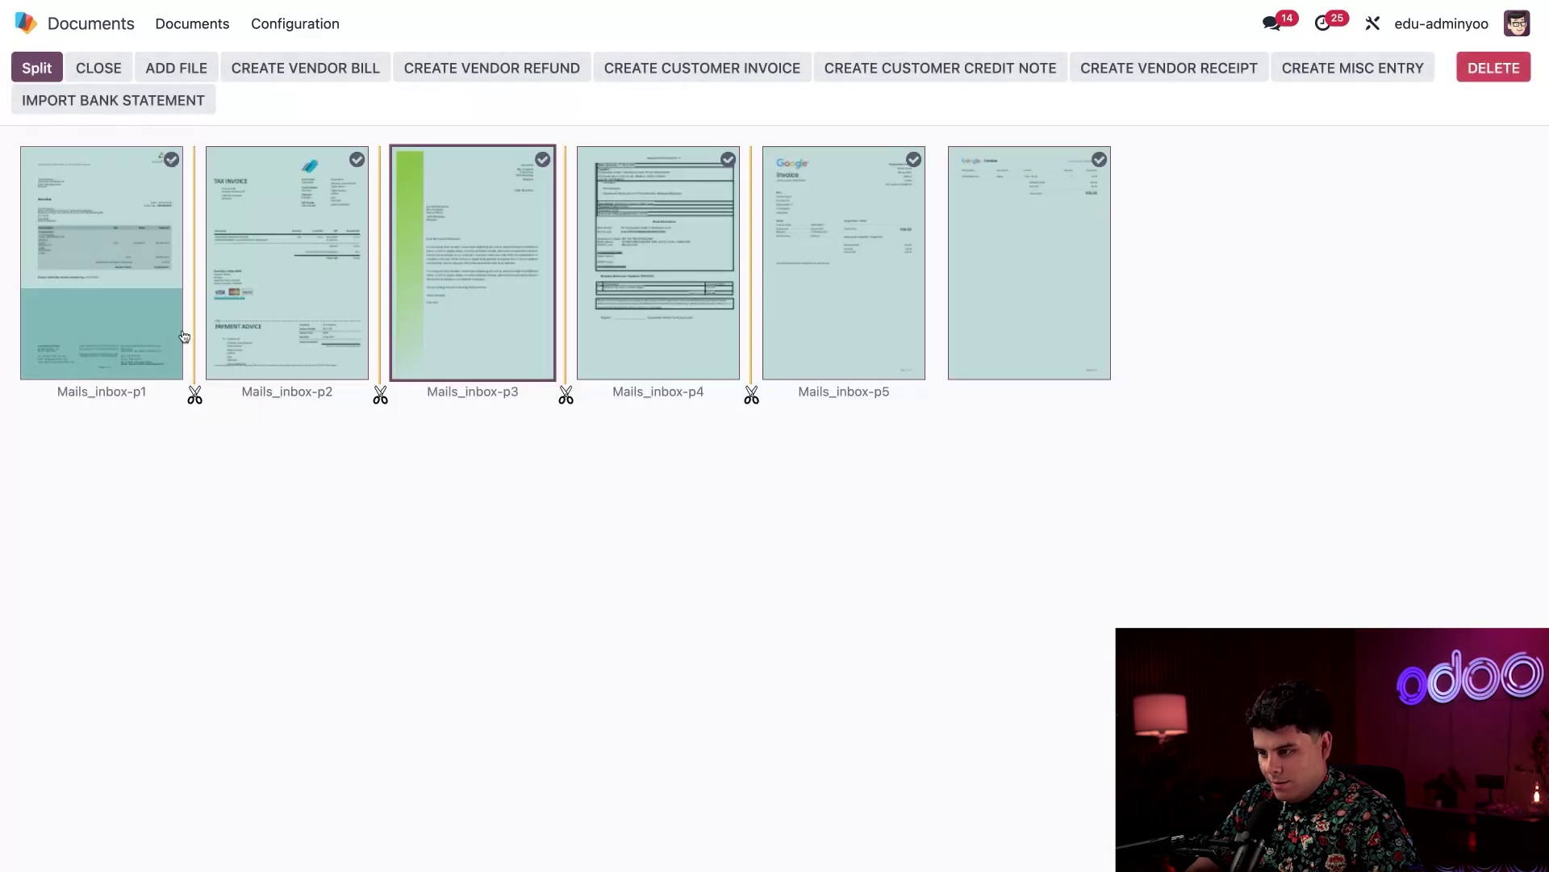
left_click(542, 159)
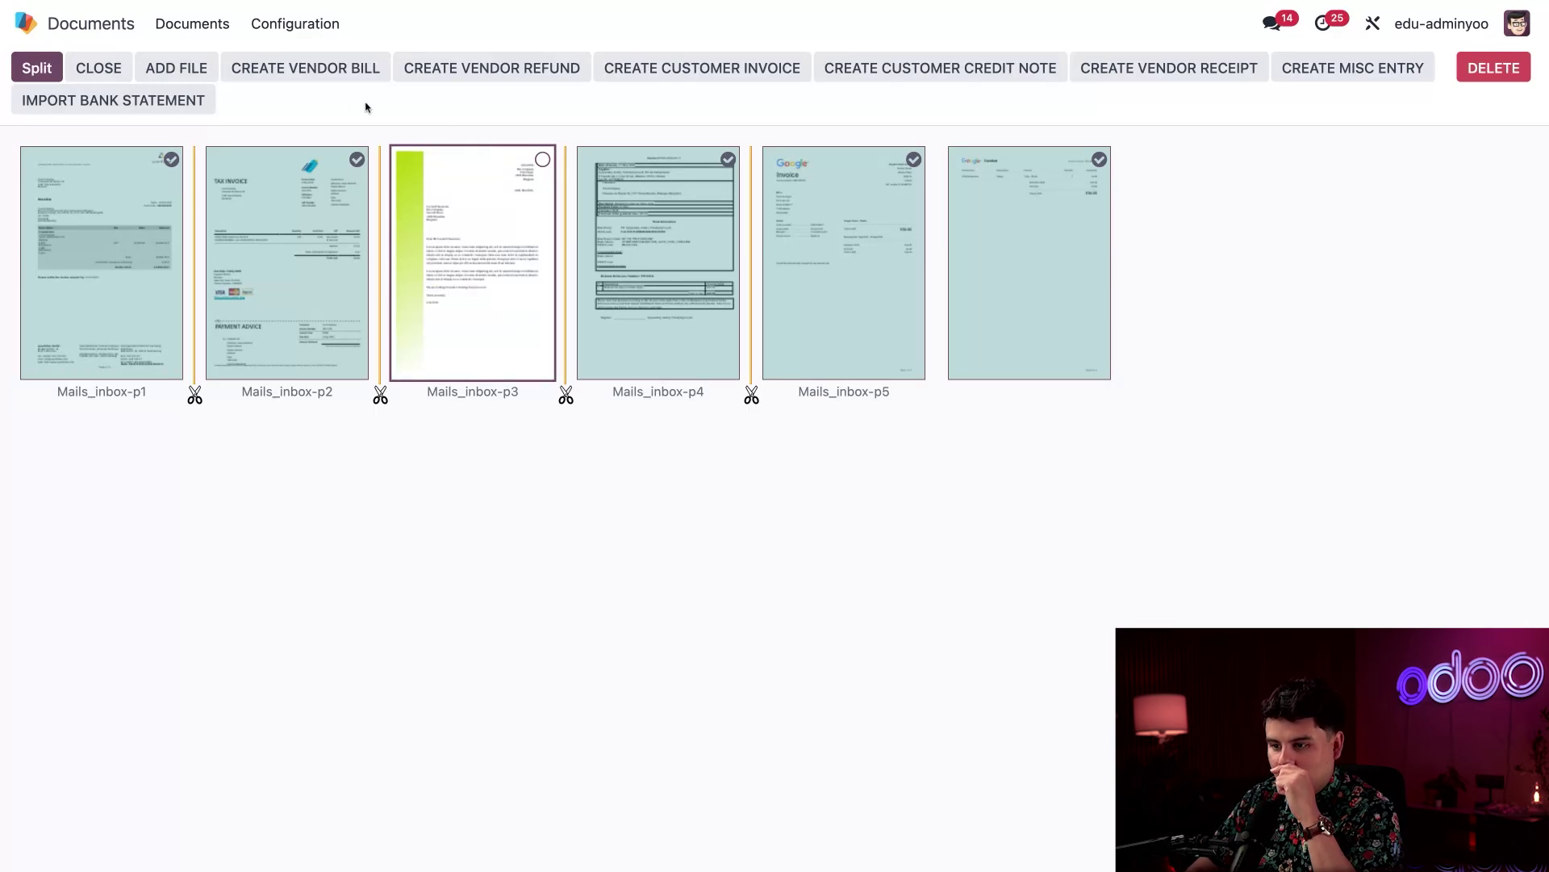
left_click(314, 67)
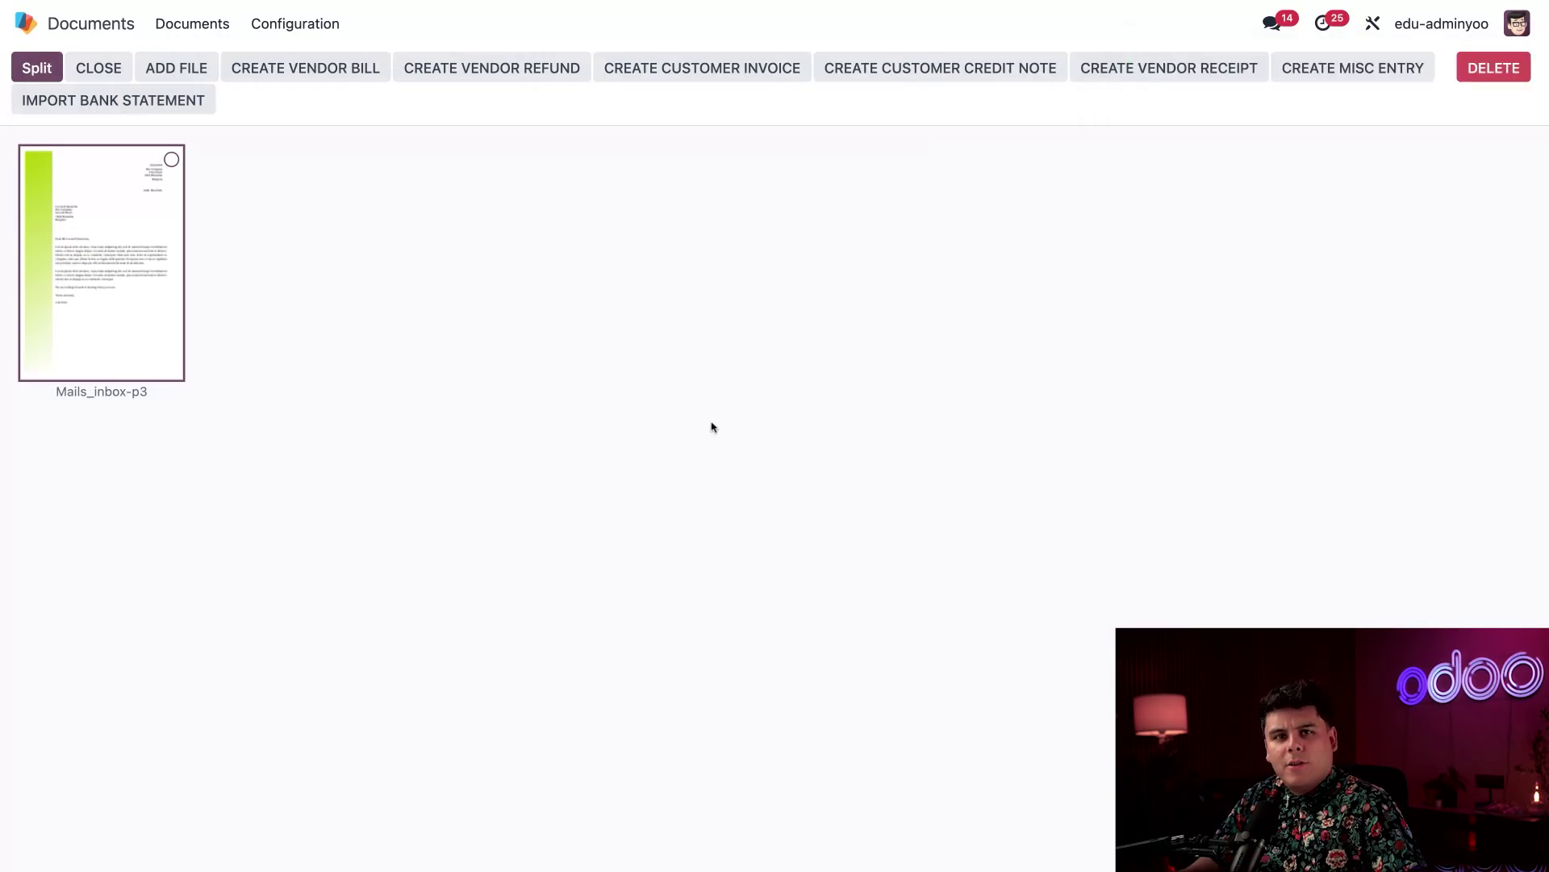
Split page 3 into its own document and move the five Mails_inbox PDFs out of Finance
left_click(128, 229)
left_click(156, 224)
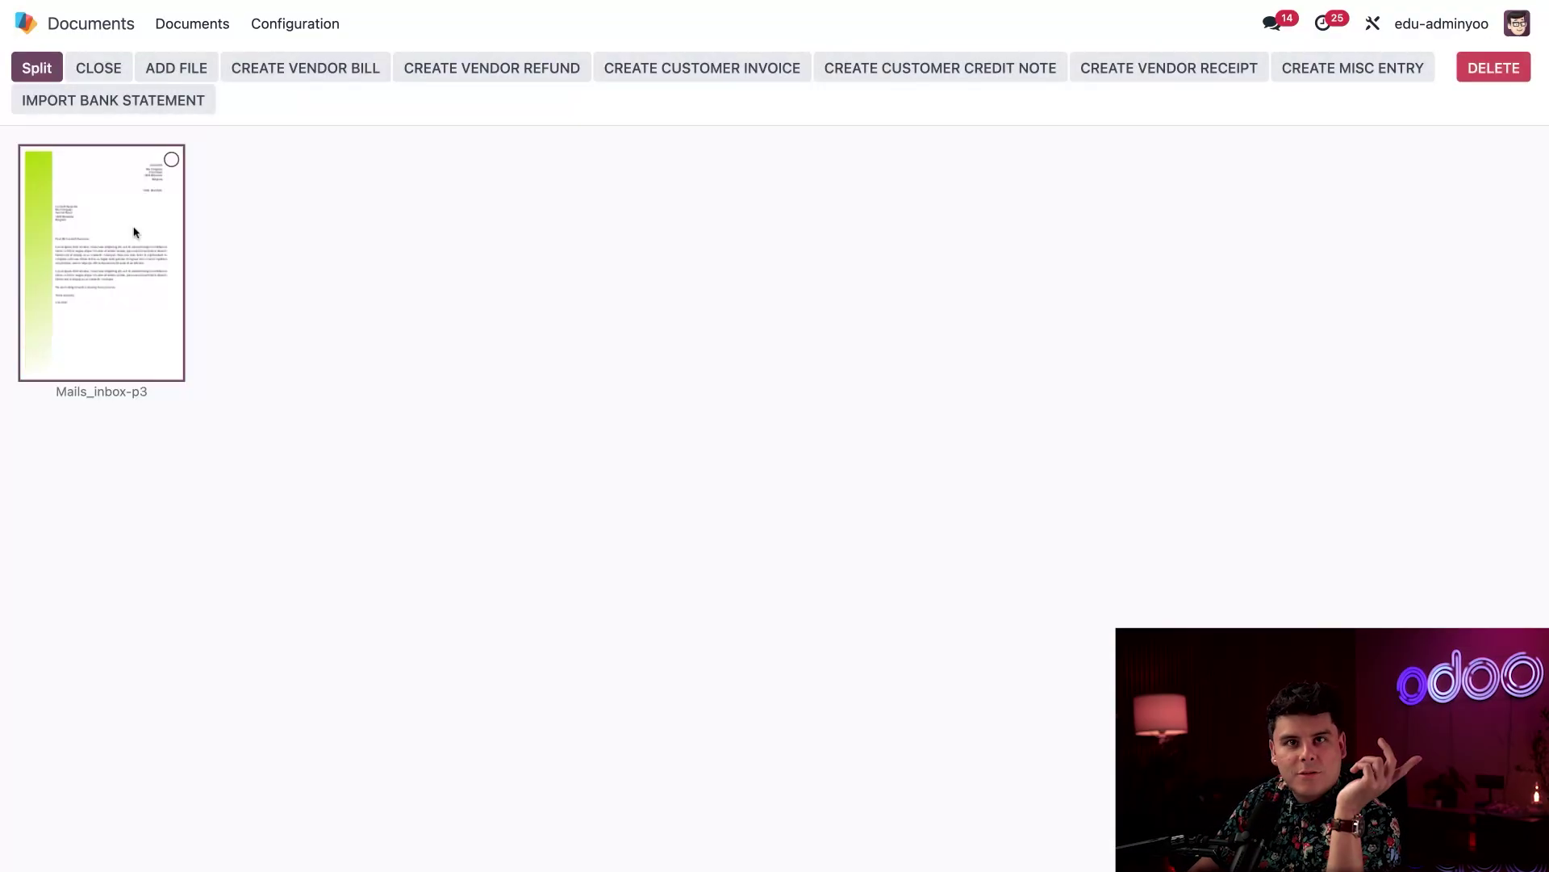
left_click(171, 160)
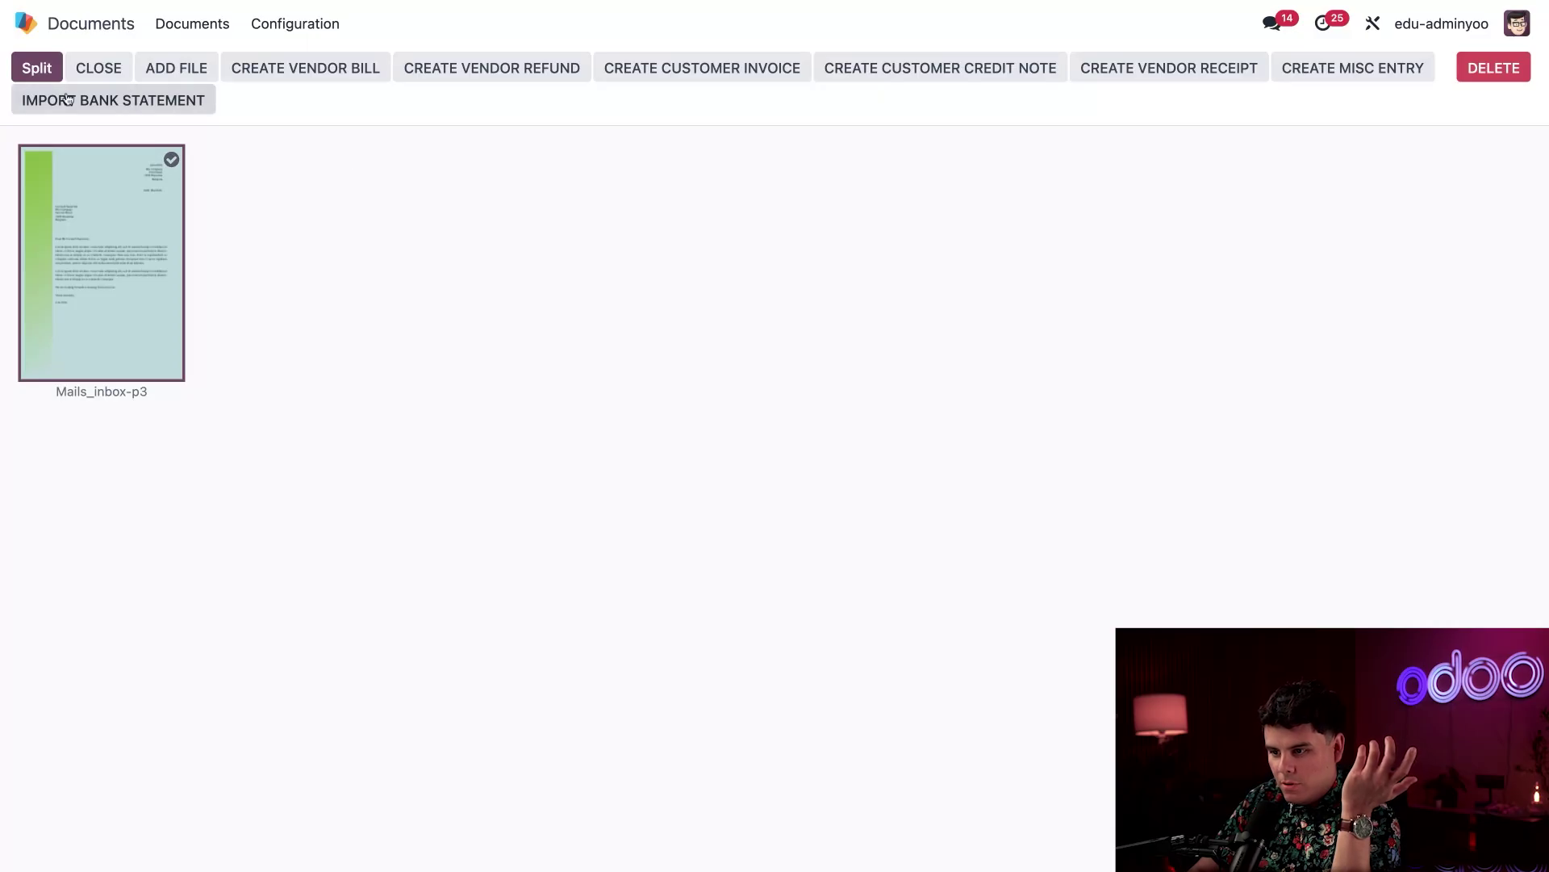
left_click(41, 70)
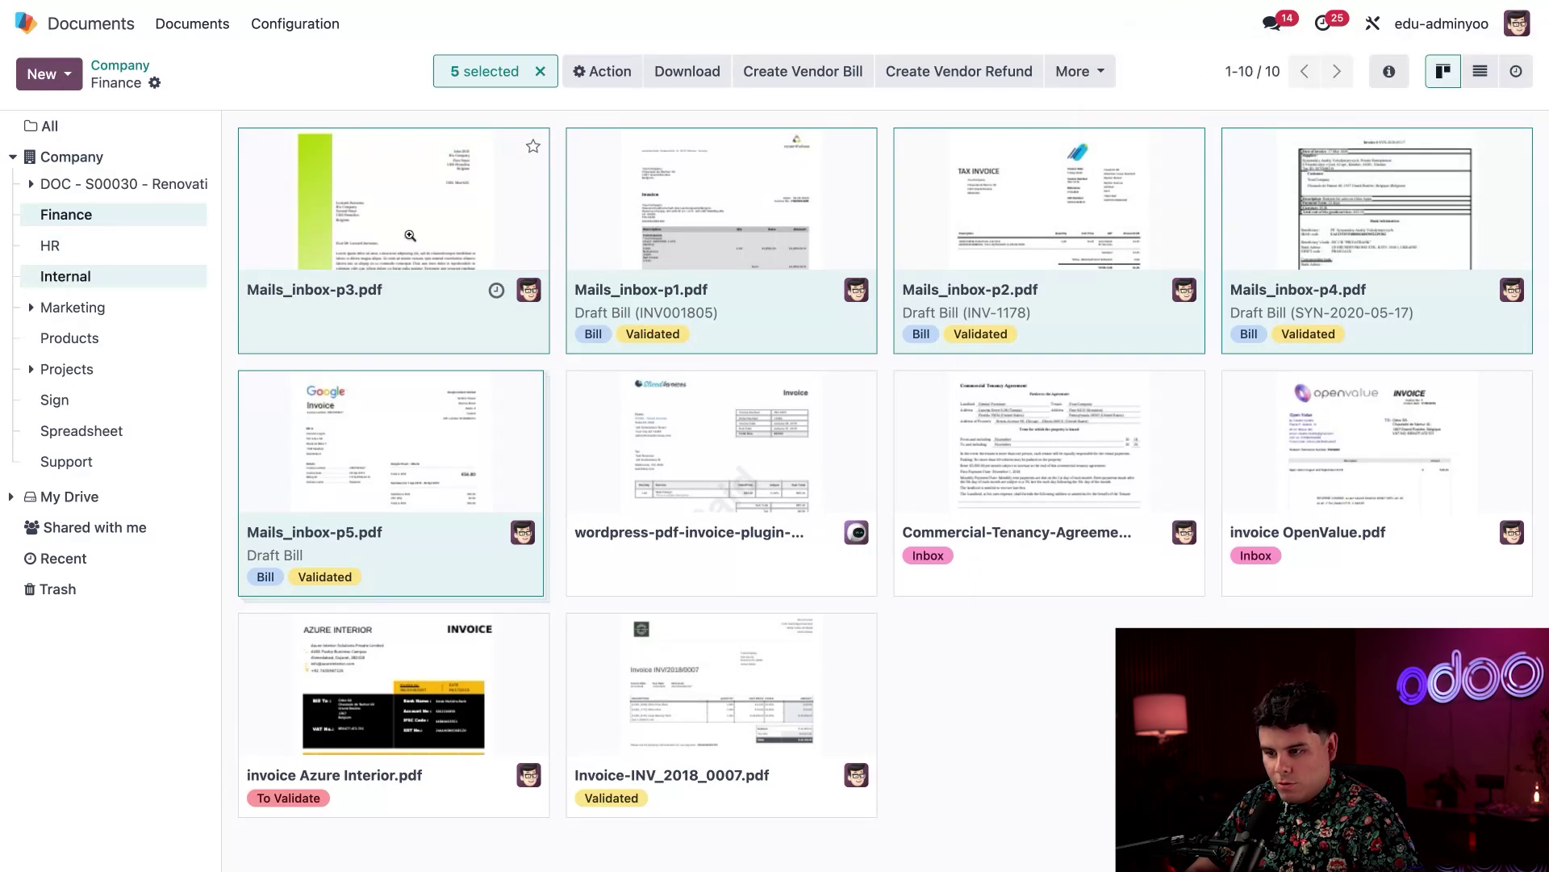
left_click_drag(410, 236, 65, 276)
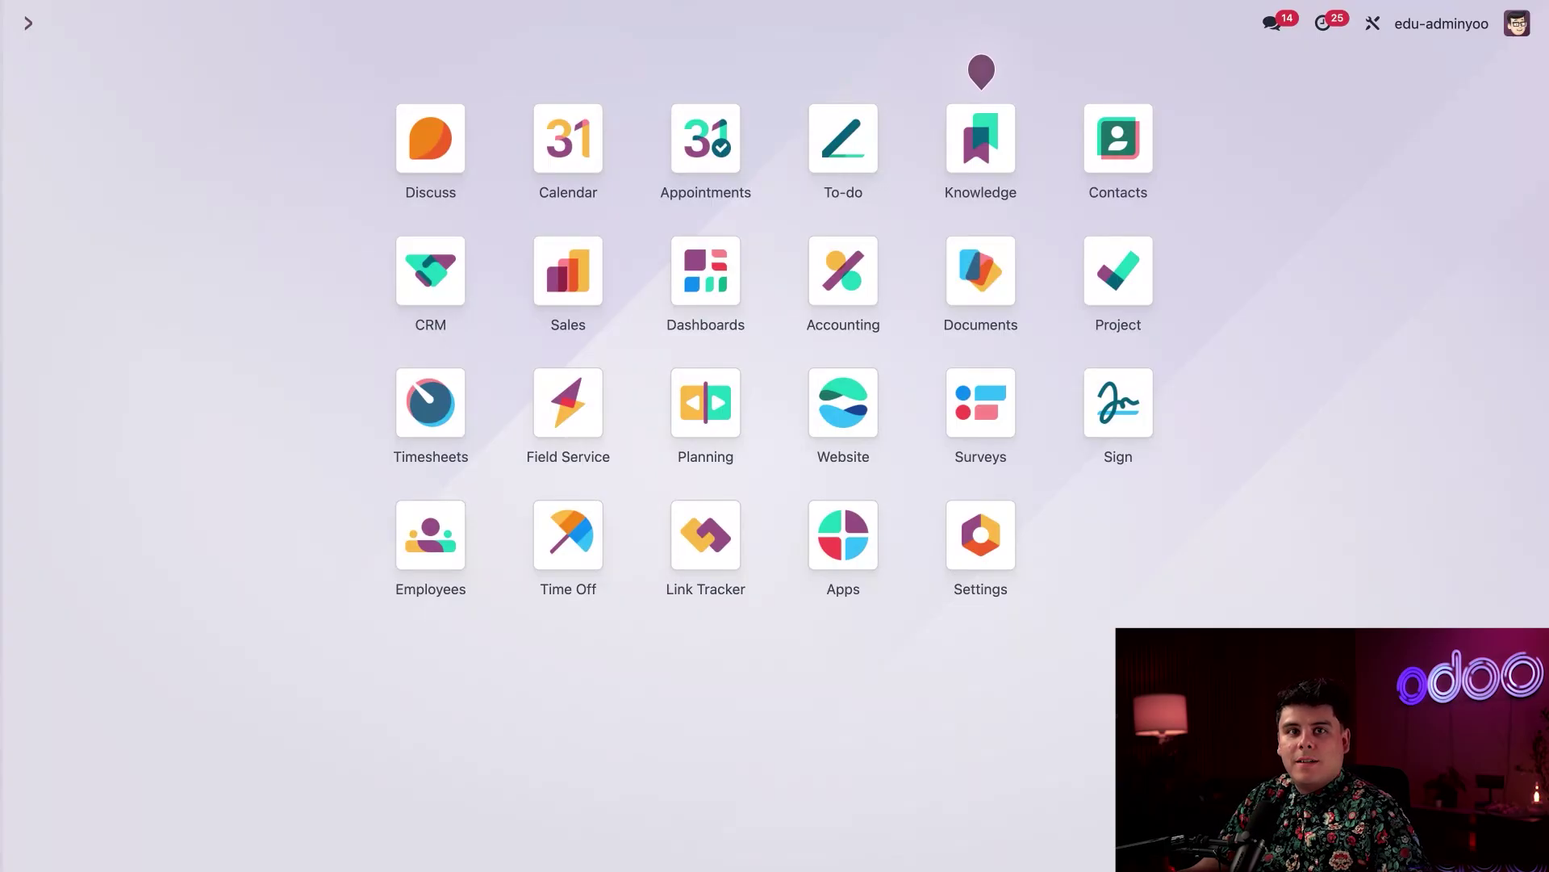
In Accounting > Vendors > Bills, open the Google Ireland draft bill and reload its AI data
left_click(860, 280)
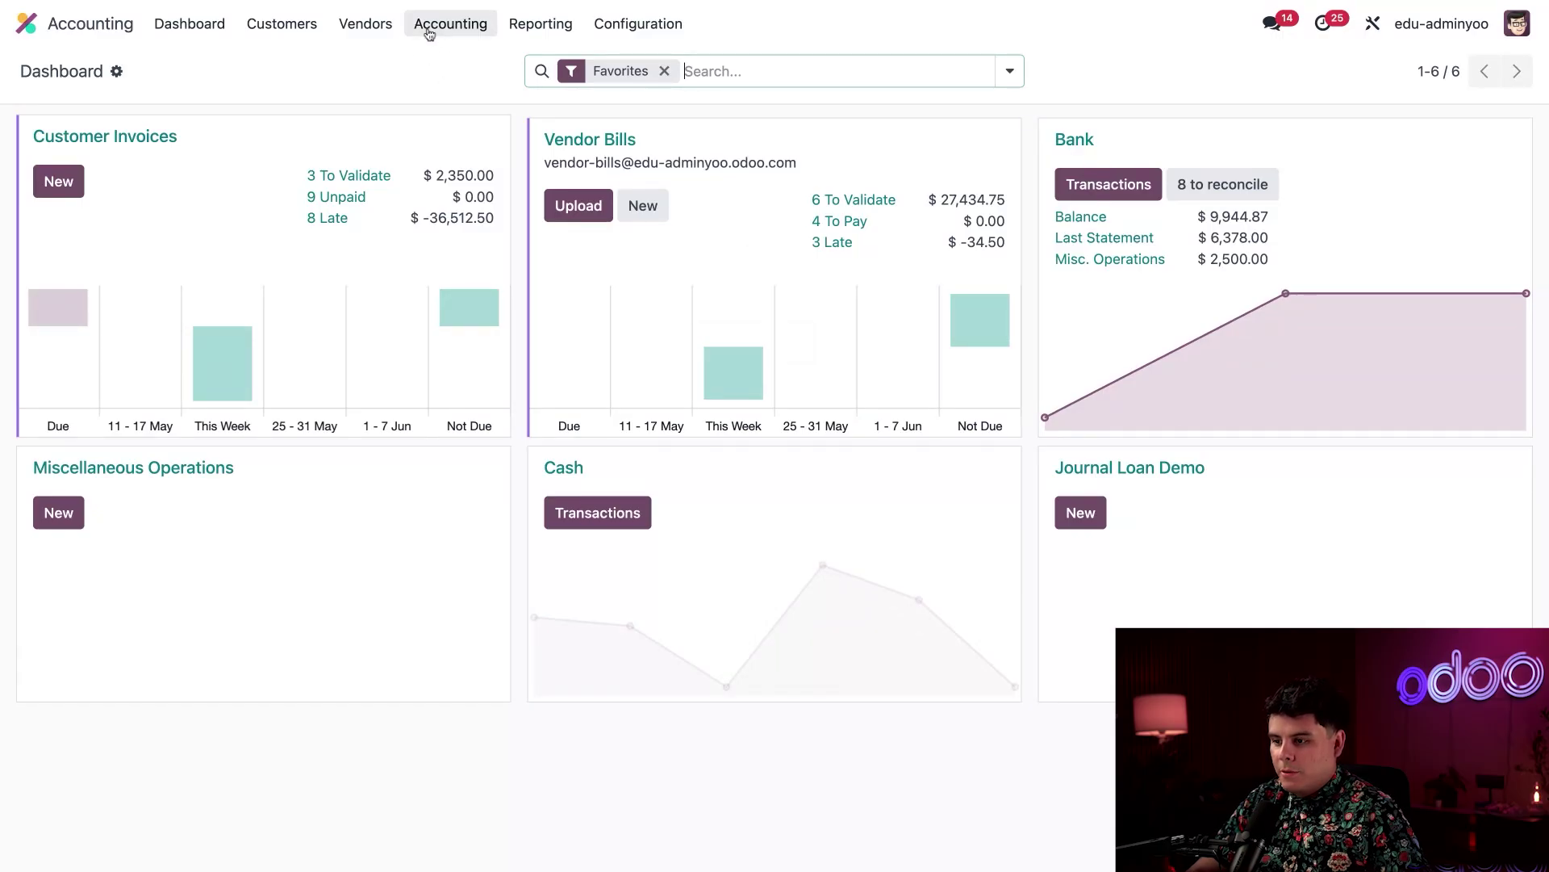
left_click(366, 23)
left_click(360, 60)
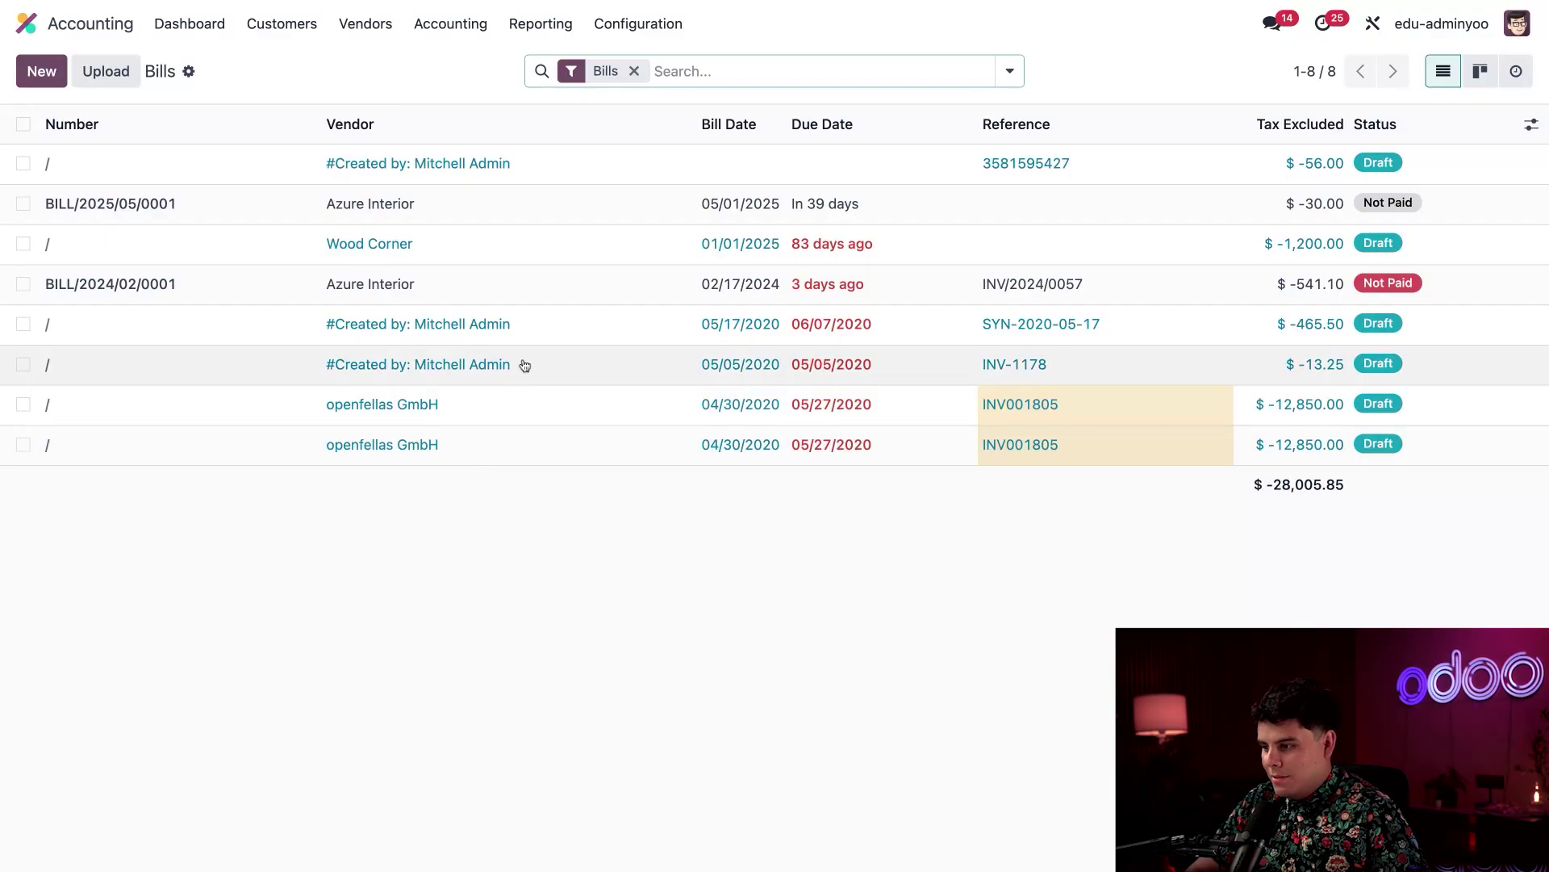
left_click(462, 179)
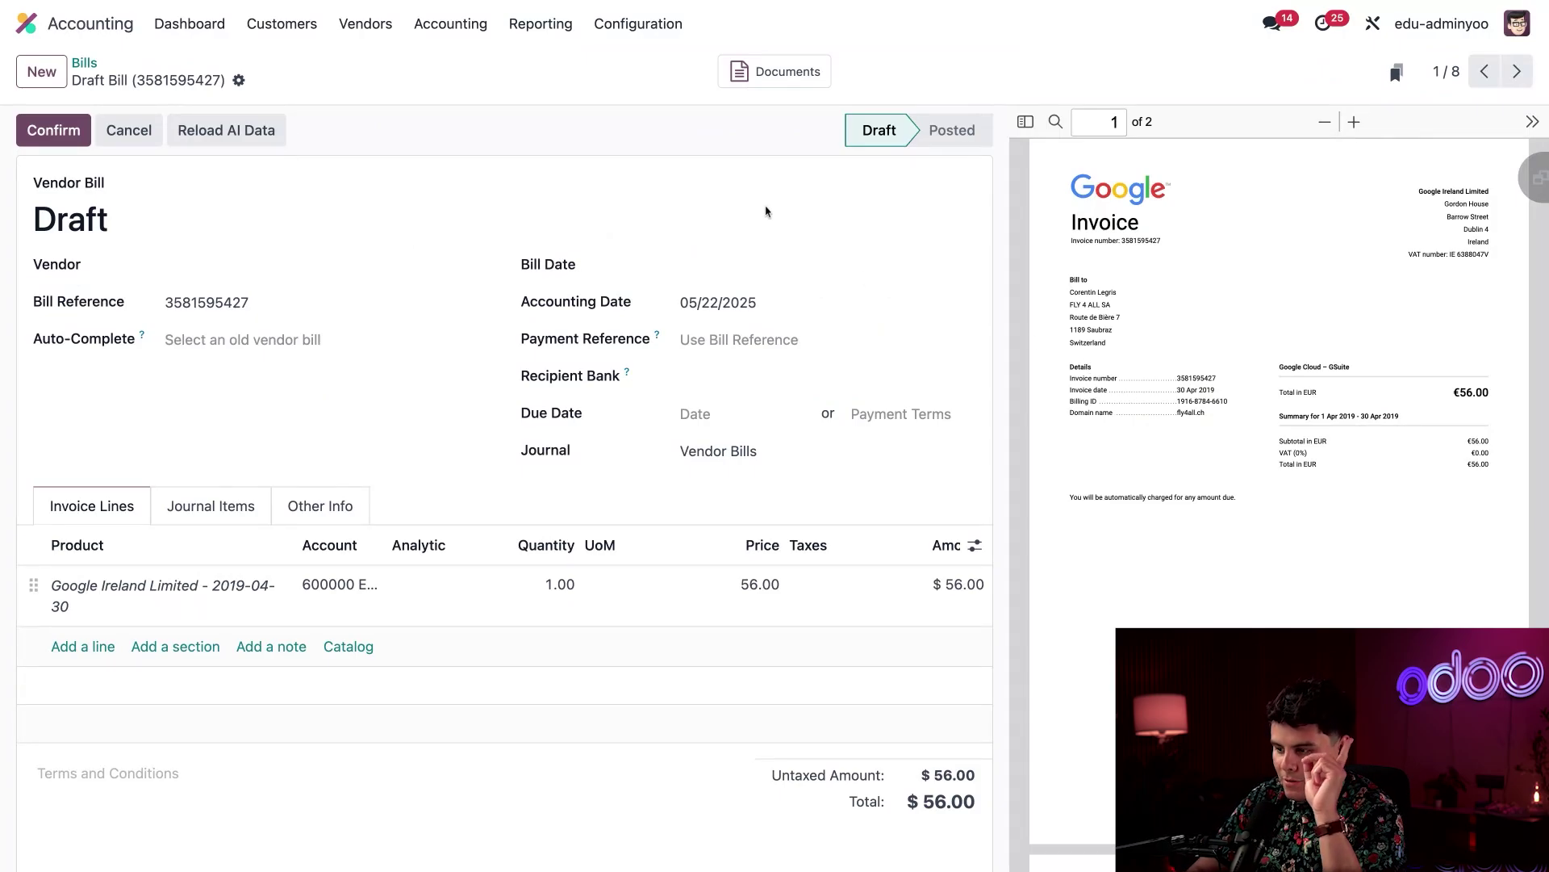
left_click(227, 132)
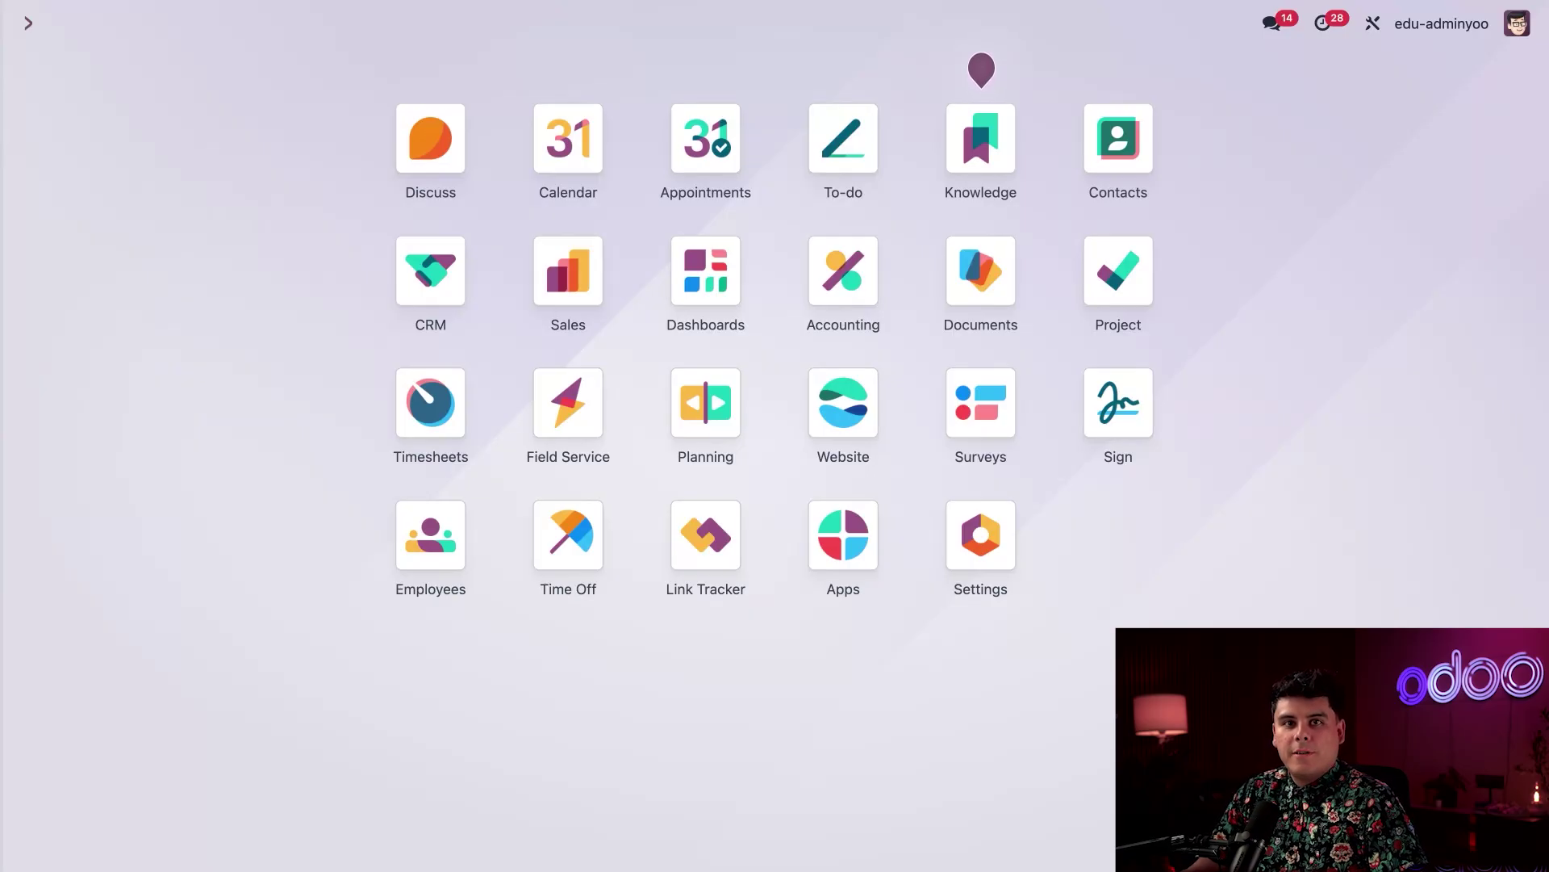
Open Documents, go to HR > Internal, and preview the 3-page Employment Contract.pdf
left_click(981, 270)
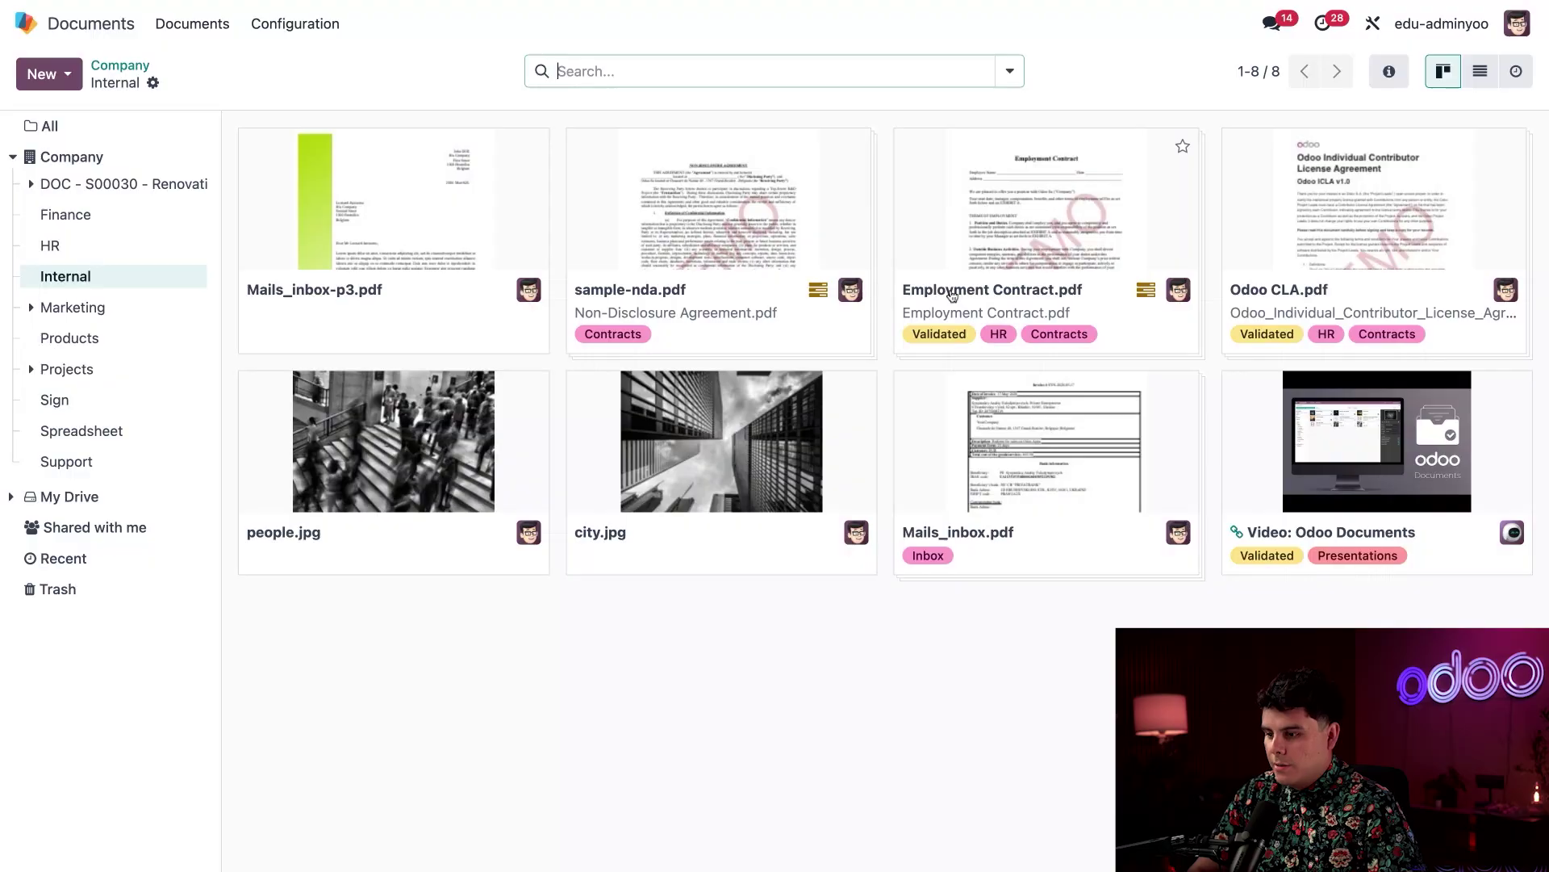
left_click(78, 253)
left_click(78, 276)
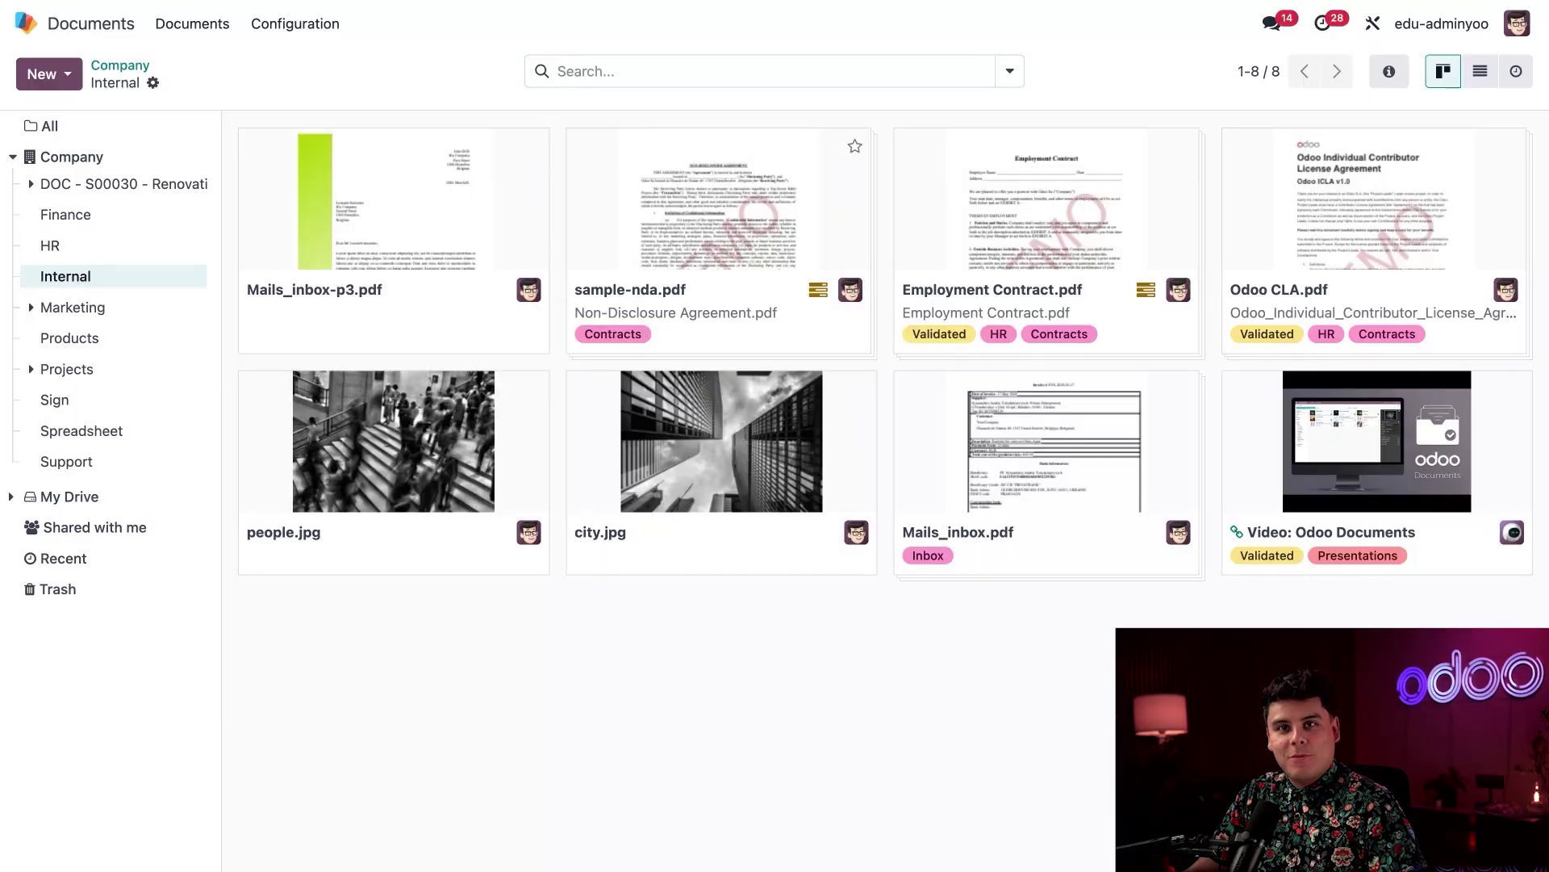
left_click(1039, 226)
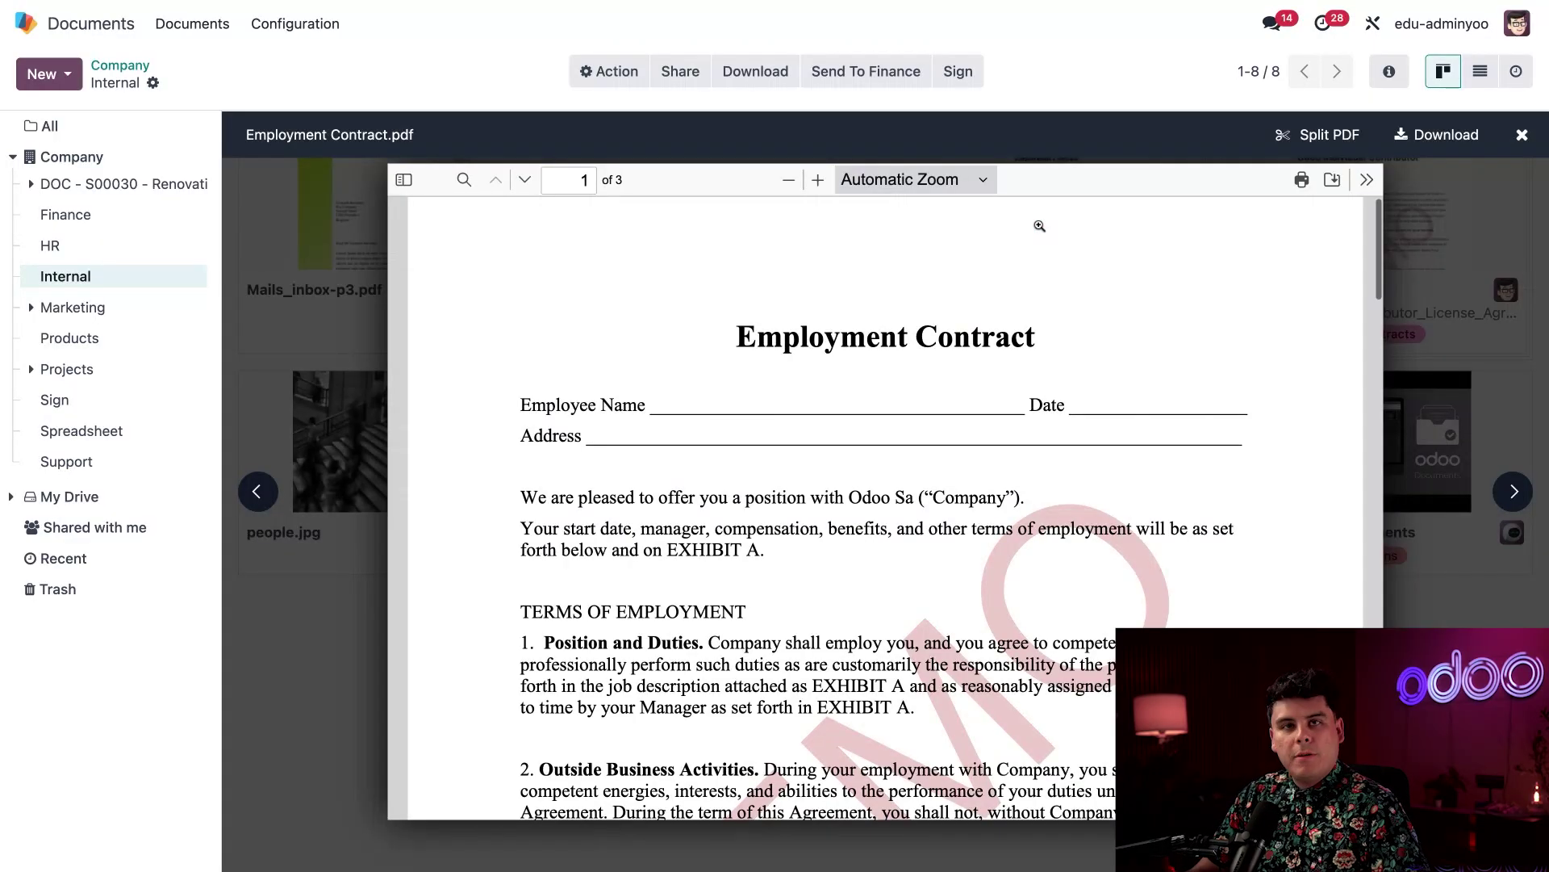
Turn Employment Contract.pdf into a Sign template with a wide Name field on Employee Name
left_click(959, 73)
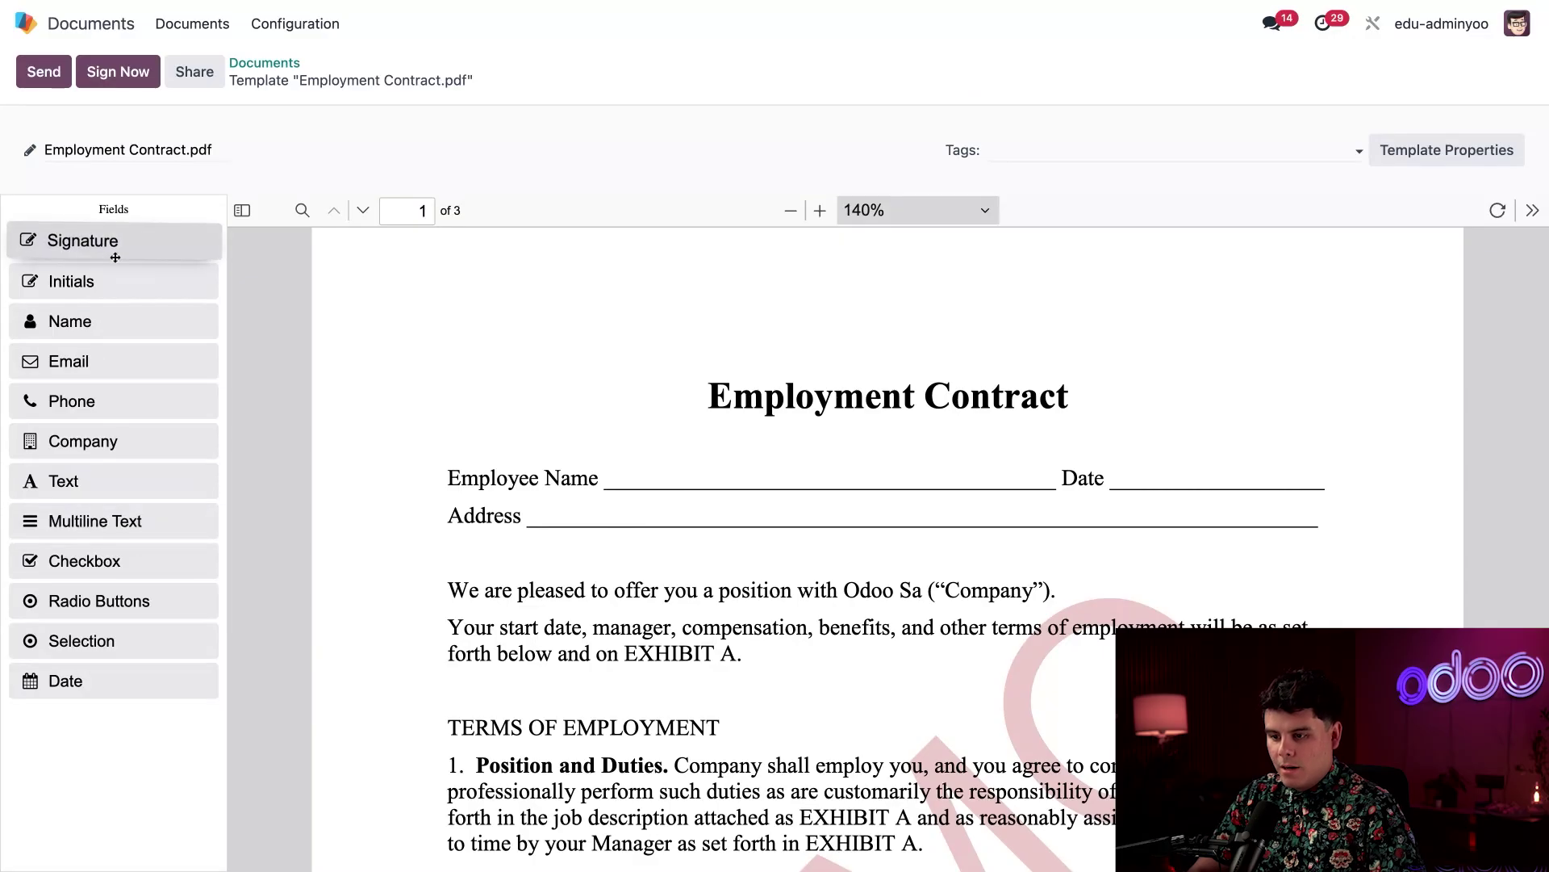
left_click_drag(132, 403, 134, 393)
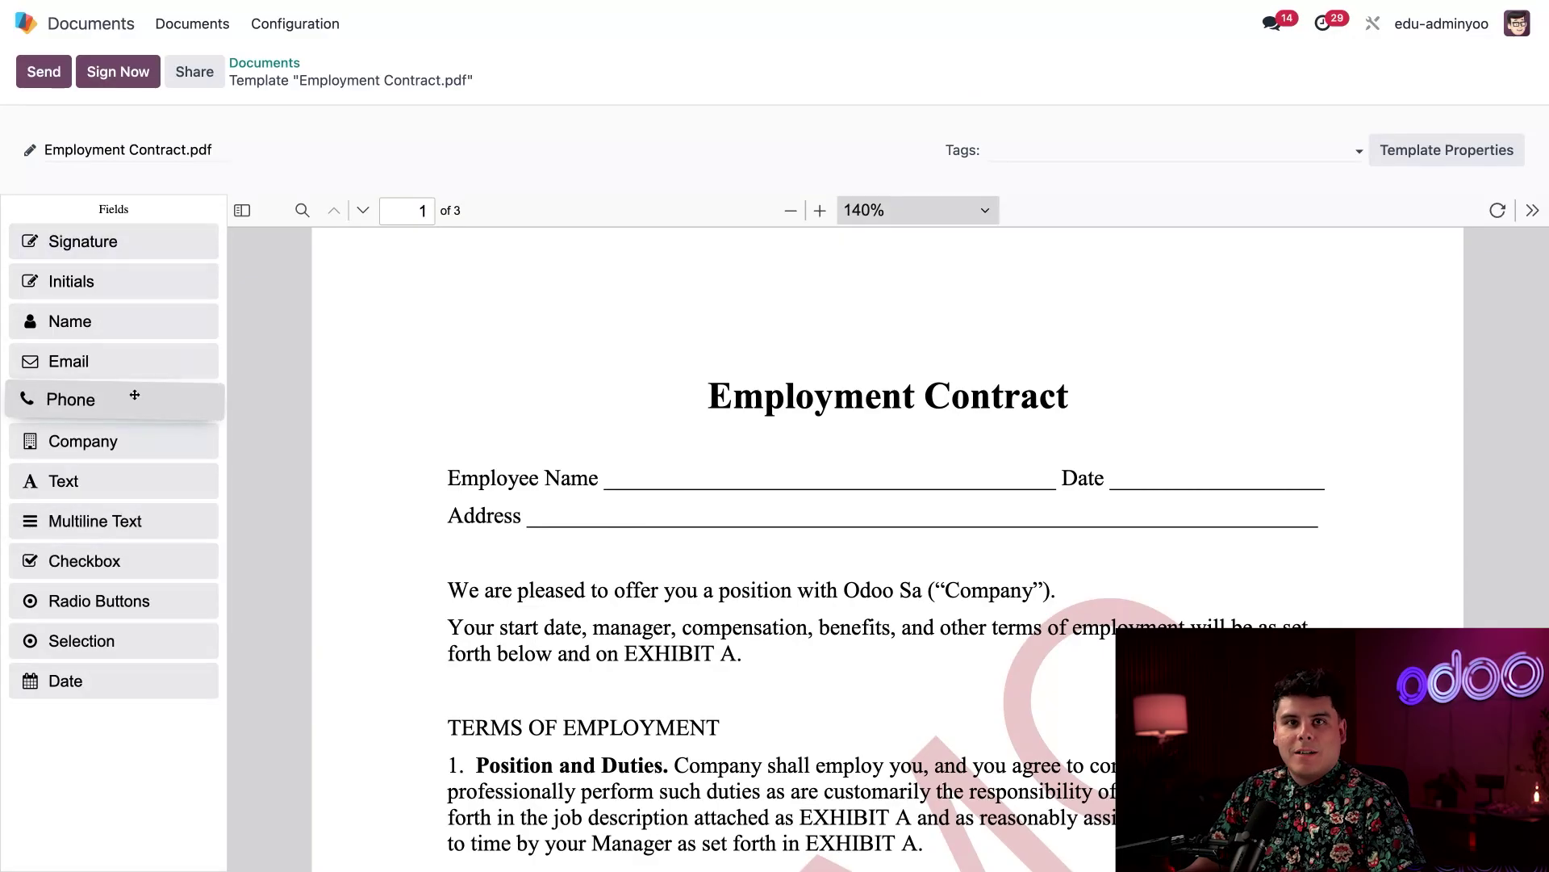
left_click_drag(134, 393, 159, 374)
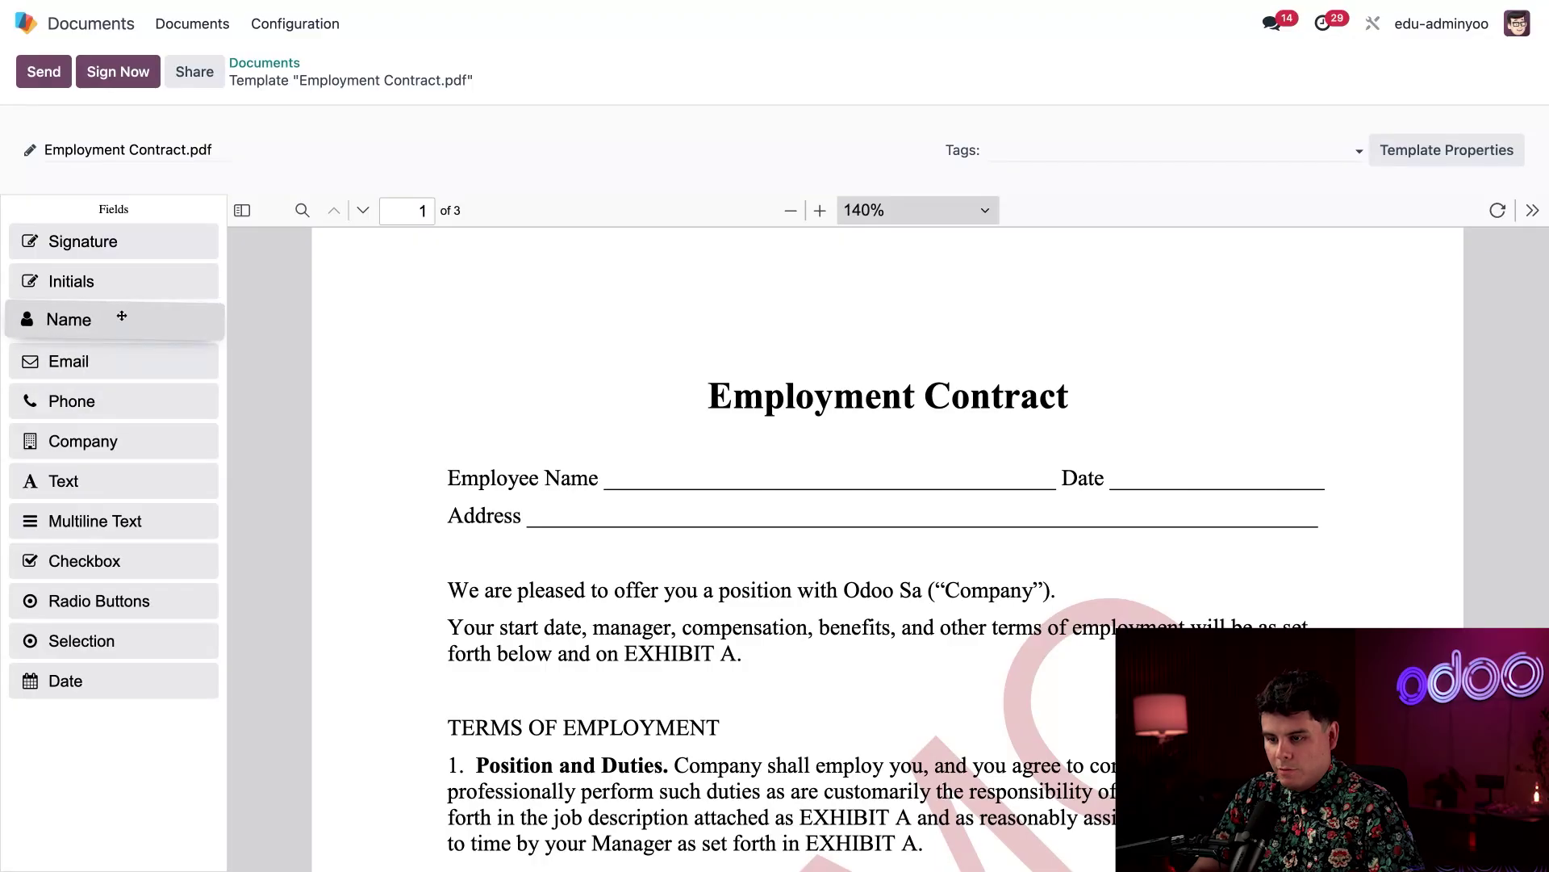
left_click_drag(125, 316, 704, 510)
left_click_drag(797, 521, 978, 524)
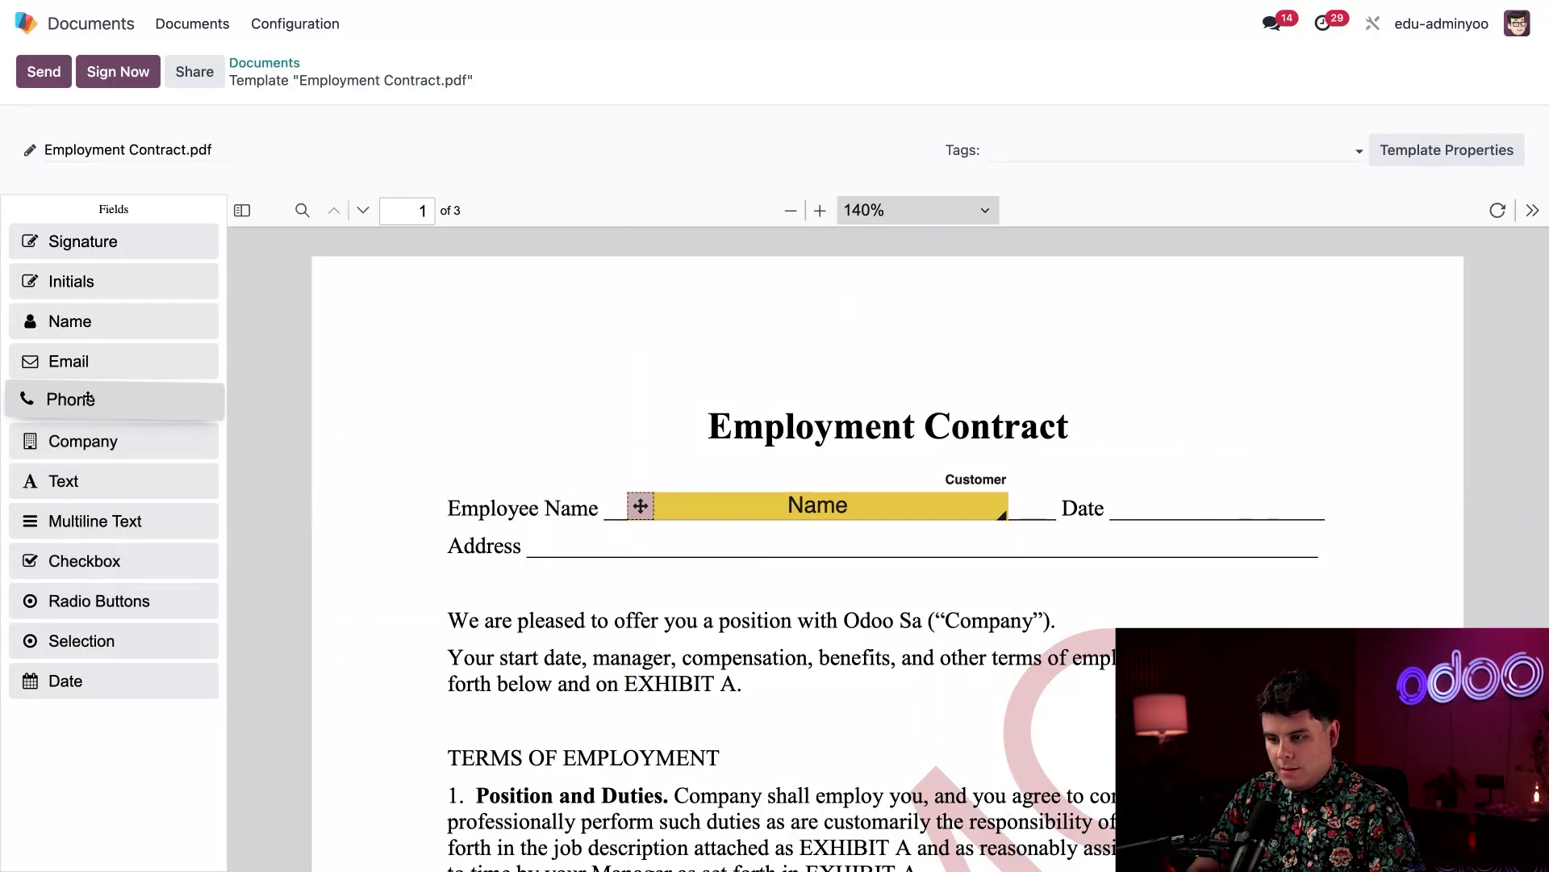
Add a Date field on the Date line and a widened Text field across Address
left_click_drag(74, 666, 1187, 506)
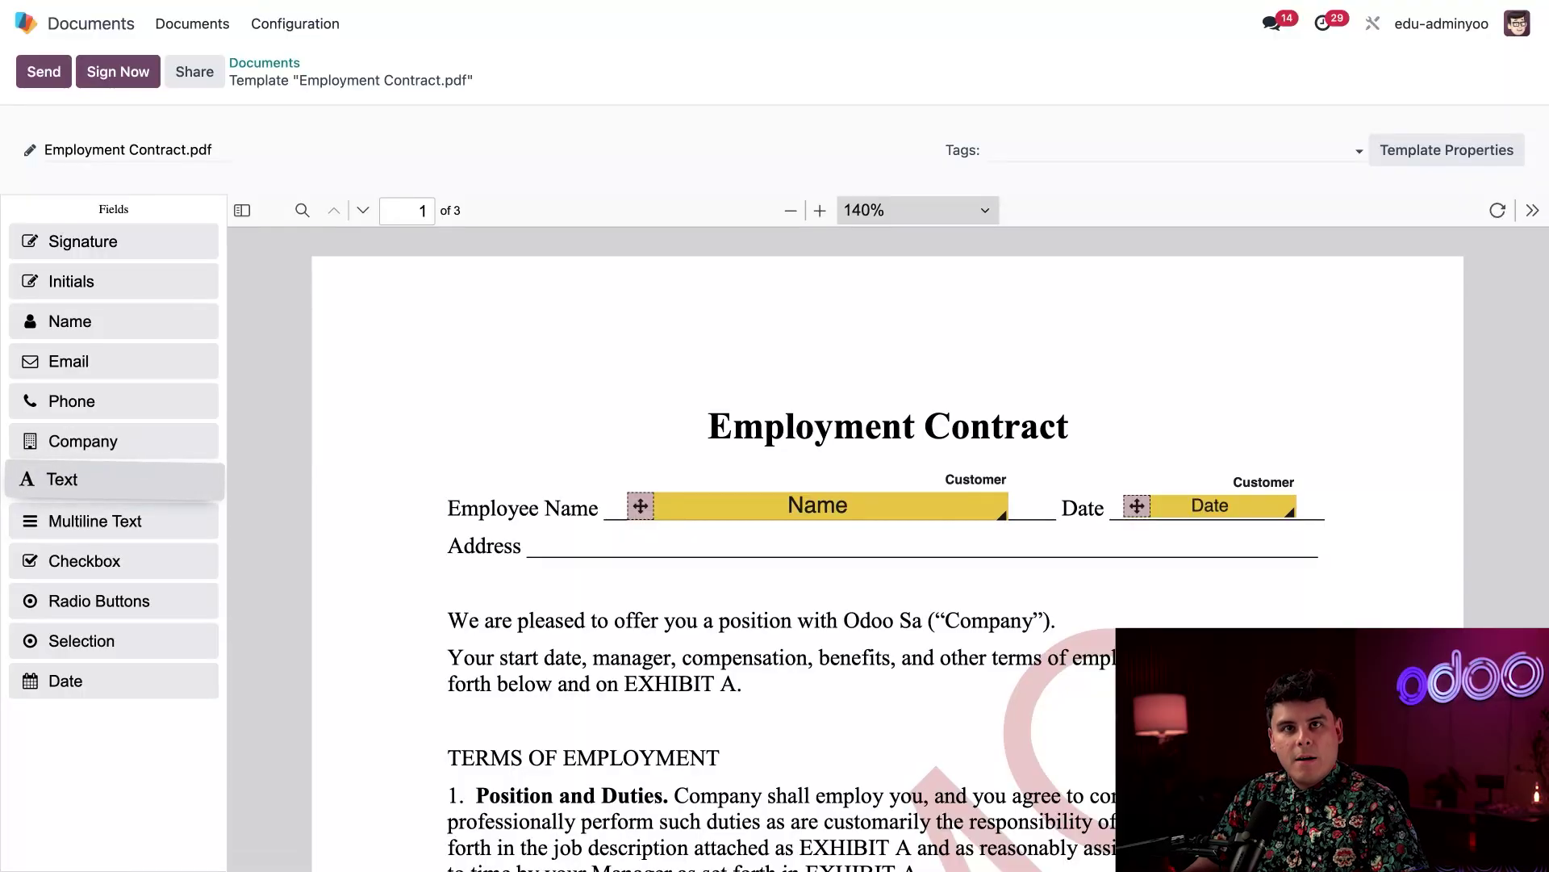
left_click_drag(122, 482, 706, 545)
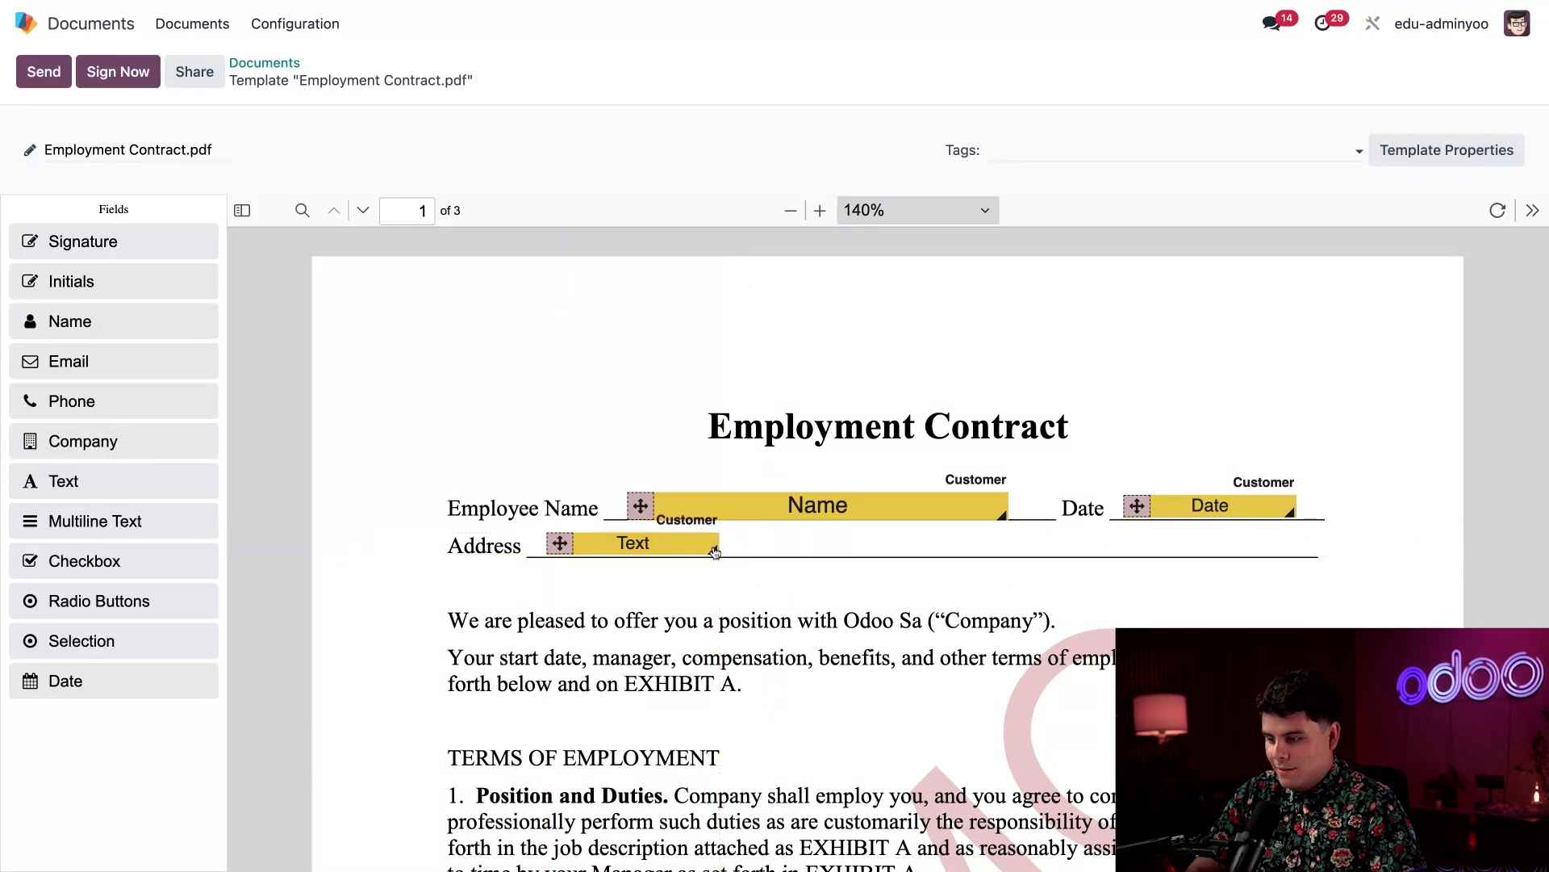
left_click_drag(714, 549, 1264, 557)
scroll(932, 698, "down", 8)
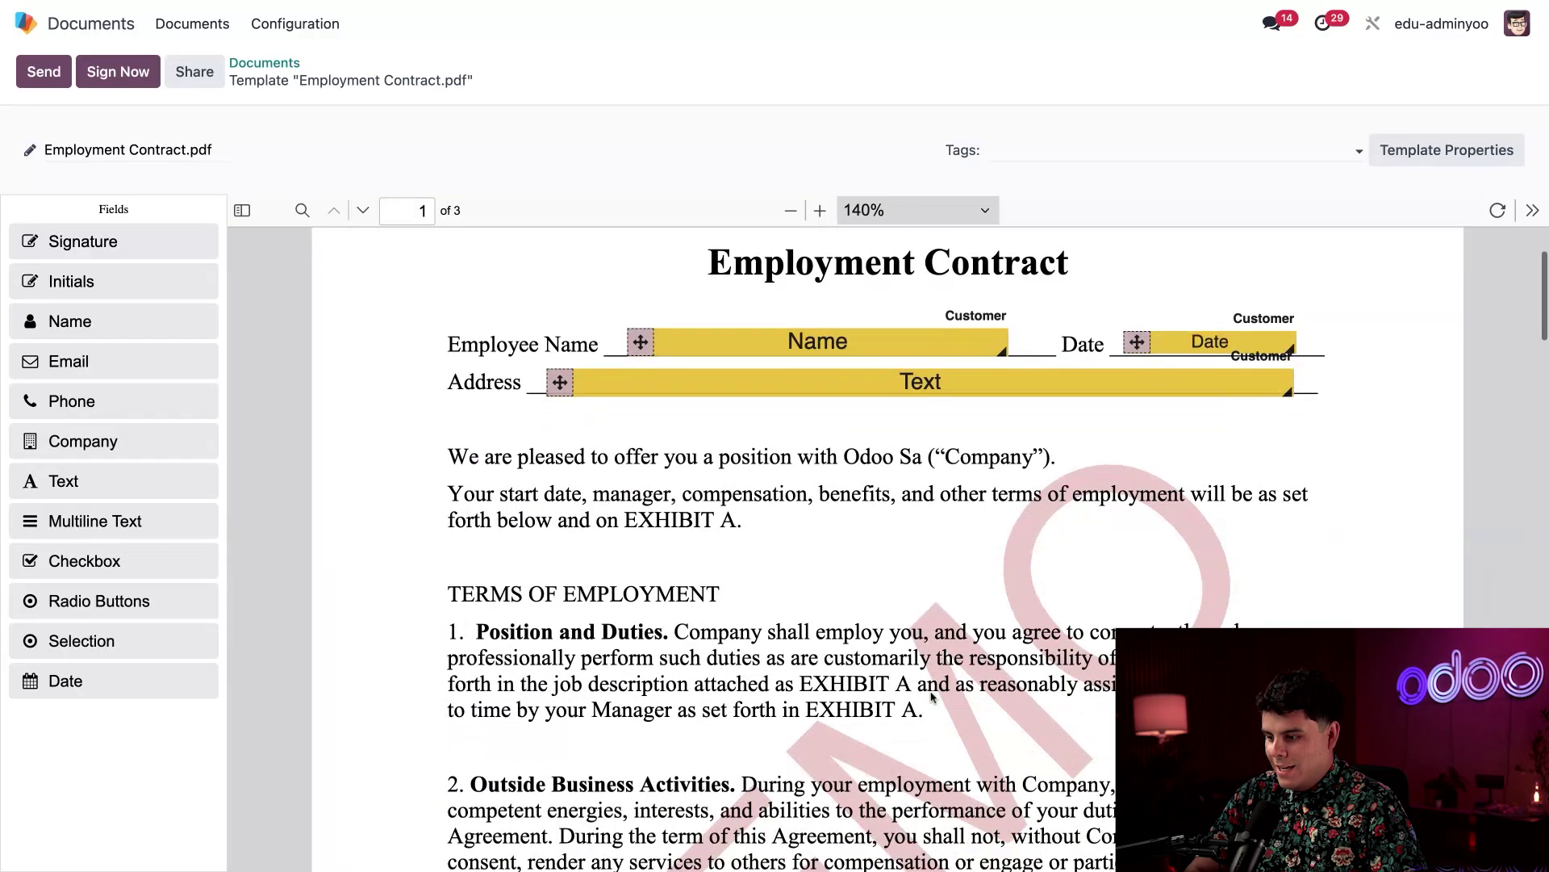
scroll(932, 698, "down", 20)
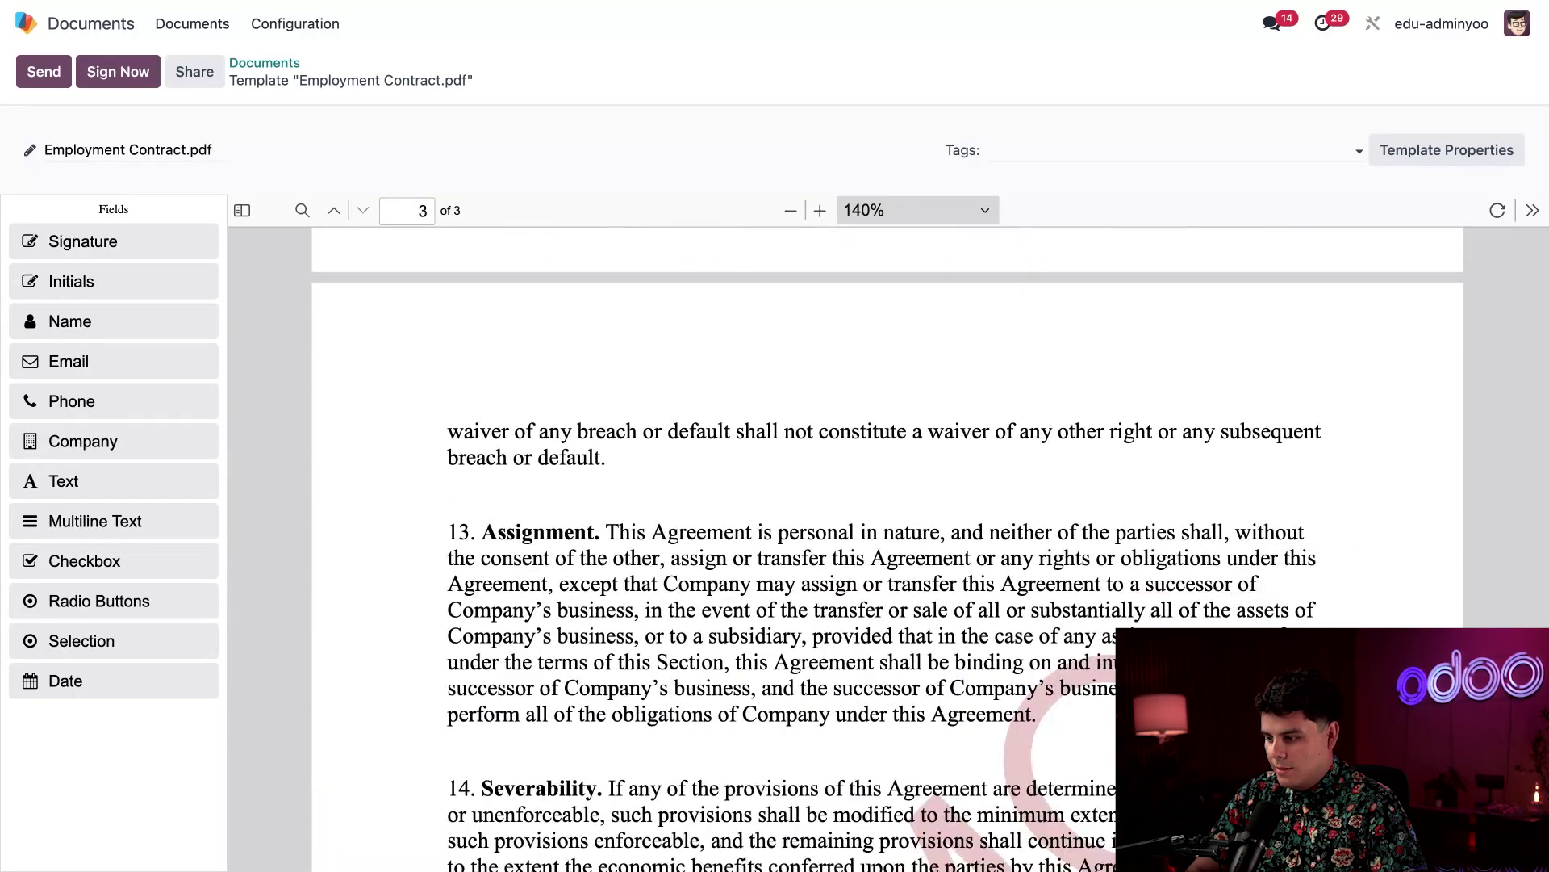
scroll(880, 452, "down", 3)
scroll(880, 452, "up", 2)
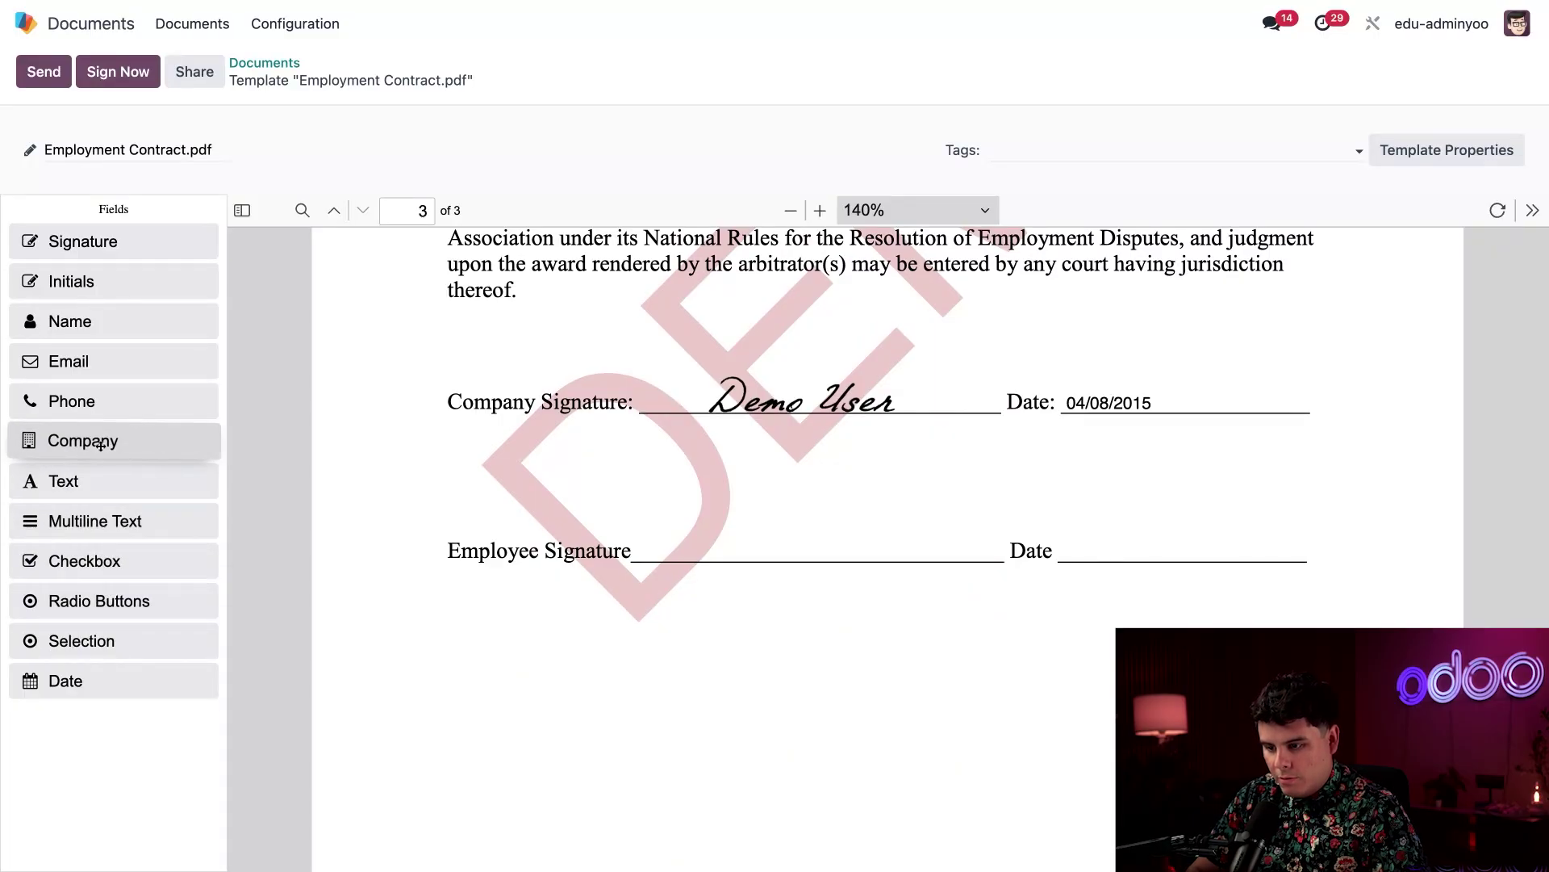
left_click_drag(65, 679, 1138, 584)
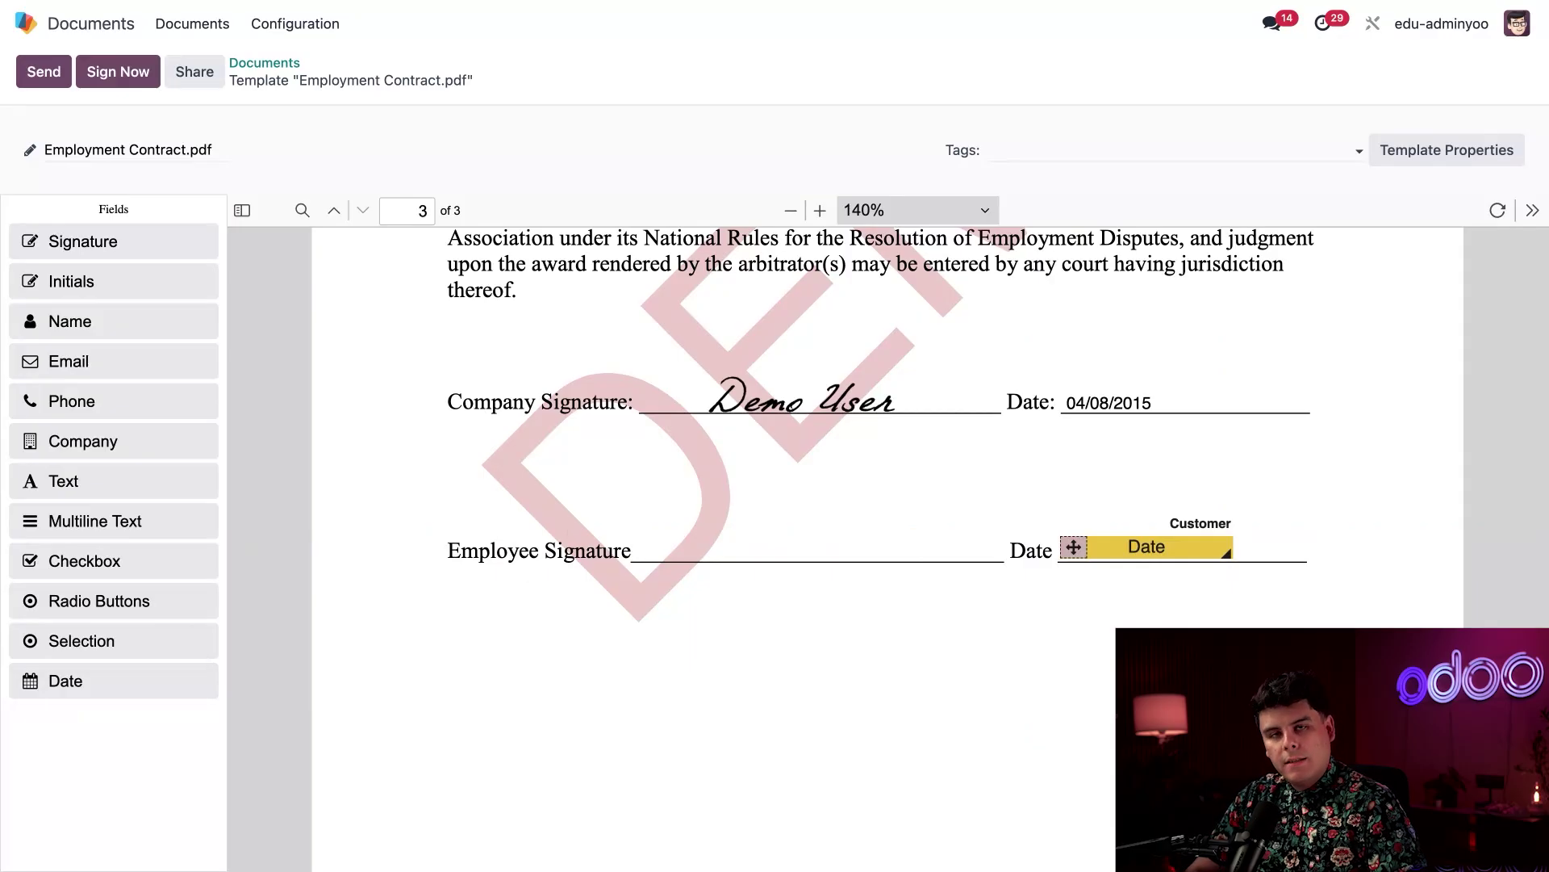
mouse_move(58, 234)
left_mouse_down()
mouse_move(722, 602)
mouse_move(698, 596)
left_mouse_up()
left_click_drag(863, 637, 973, 641)
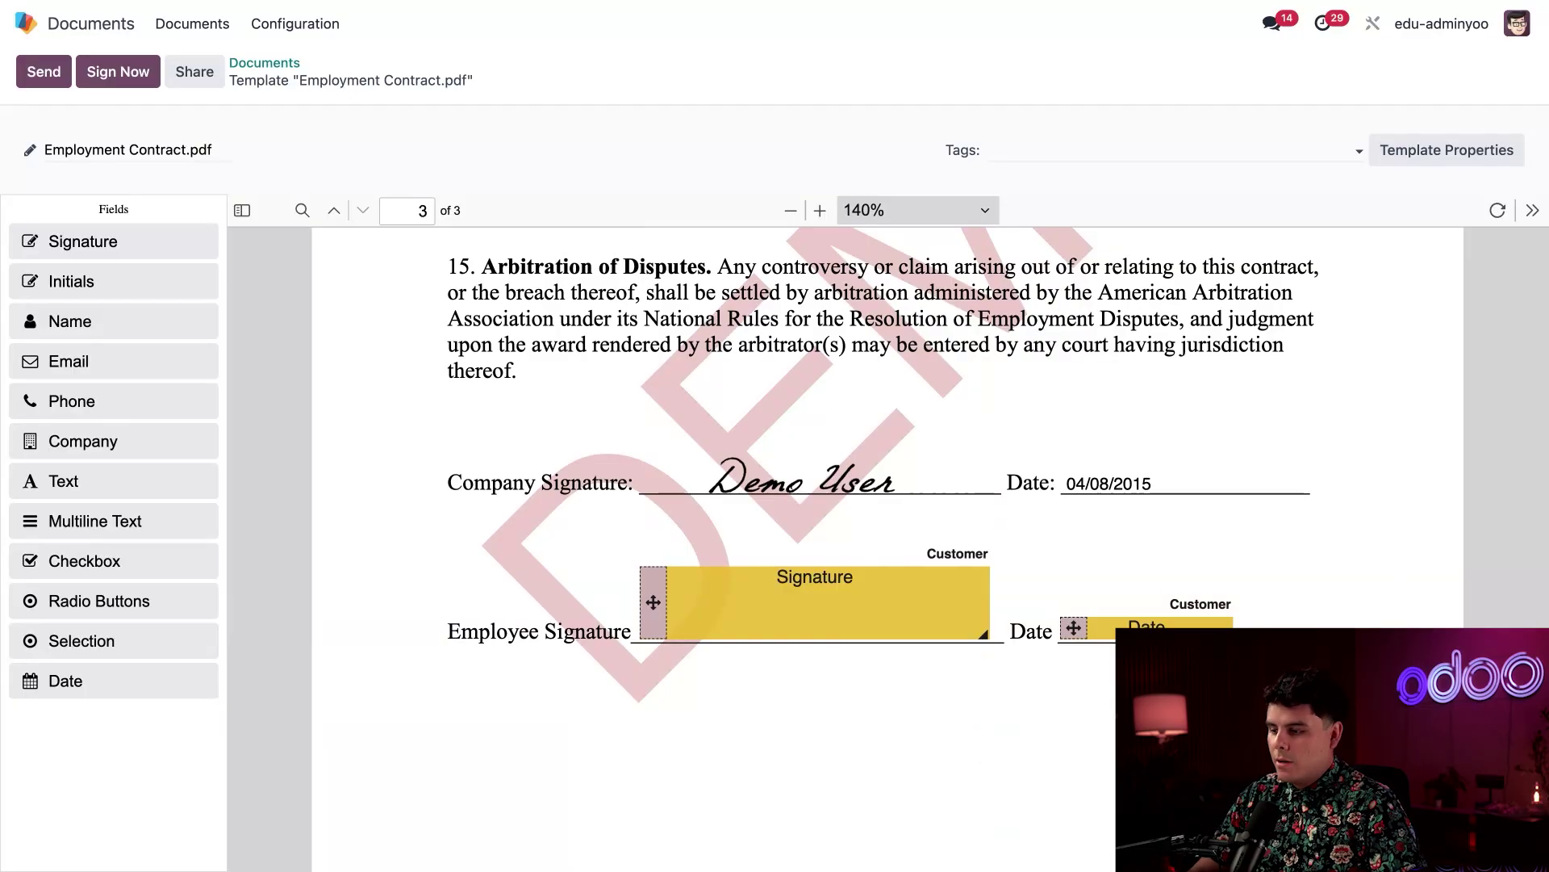
scroll(888, 549, "down", 3)
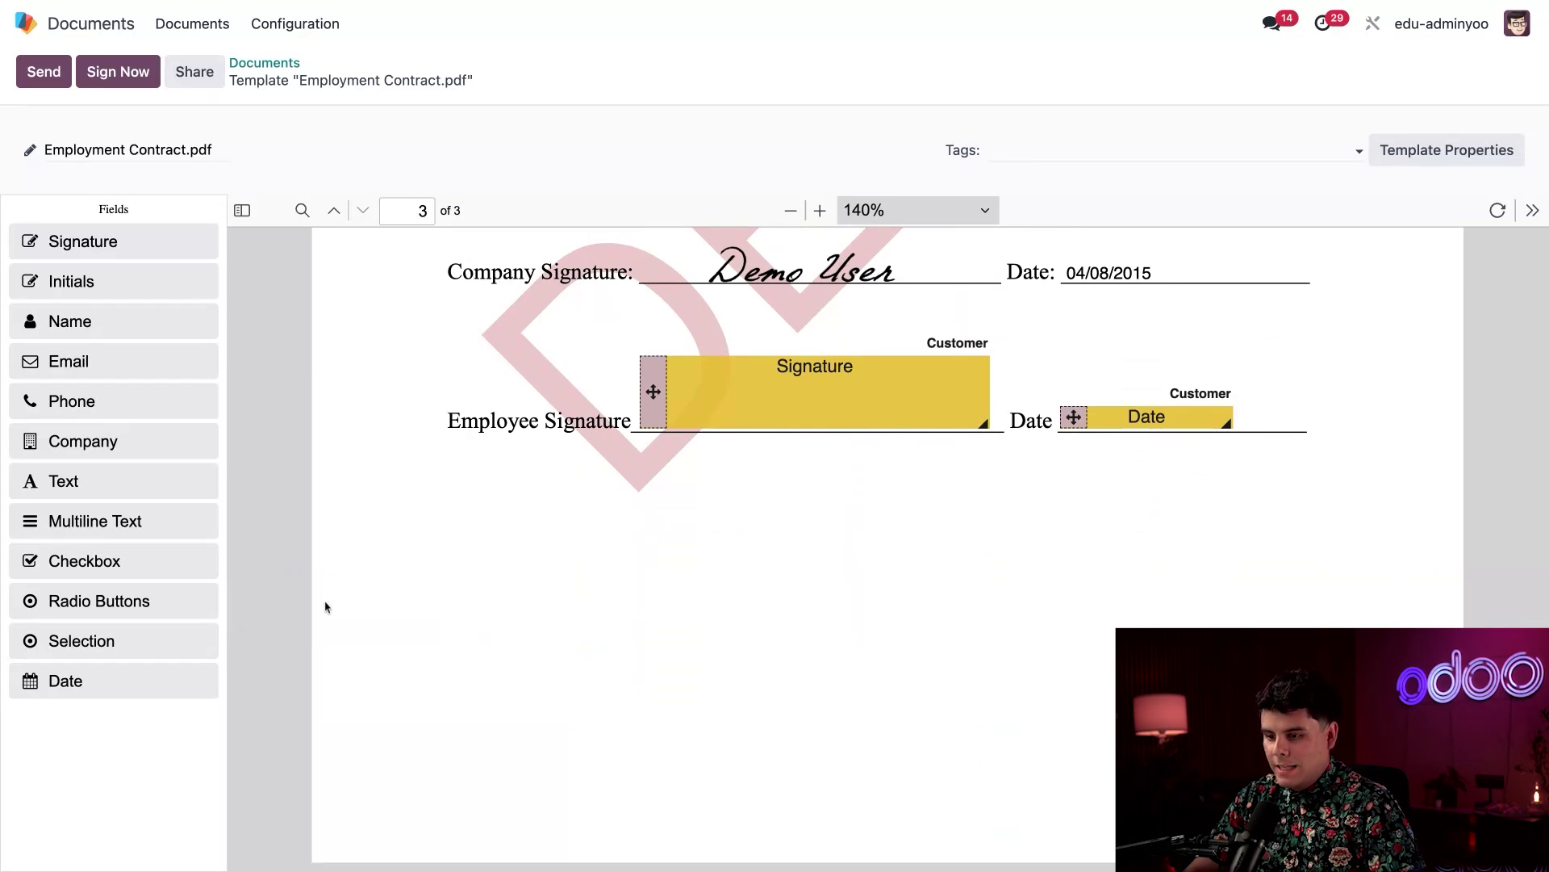
left_click_drag(63, 285, 1291, 596)
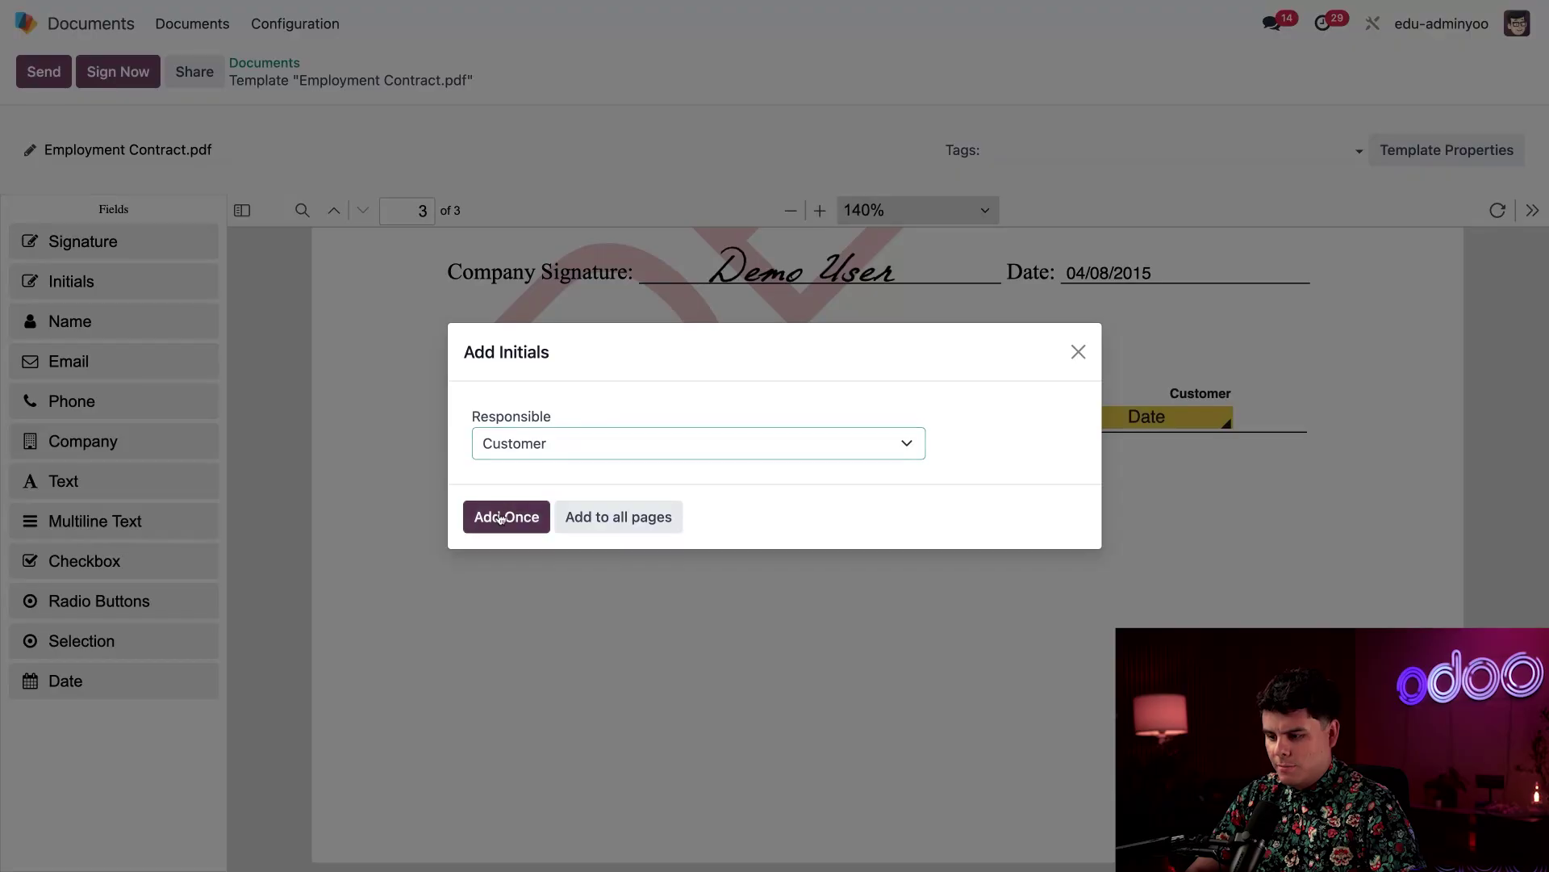
left_click(601, 519)
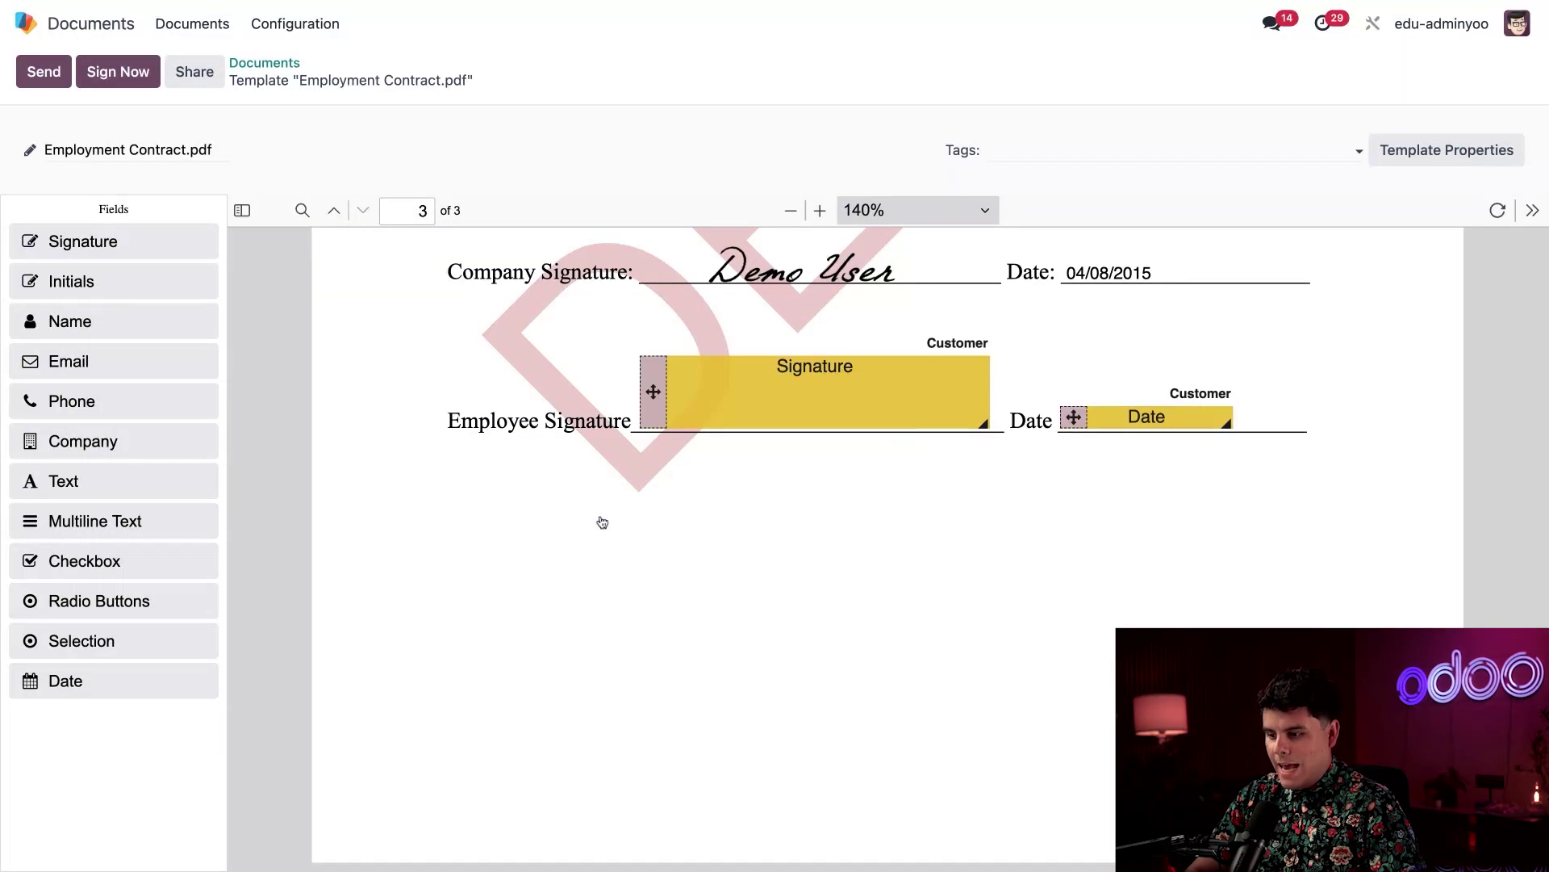
scroll(1096, 587, "up", 15)
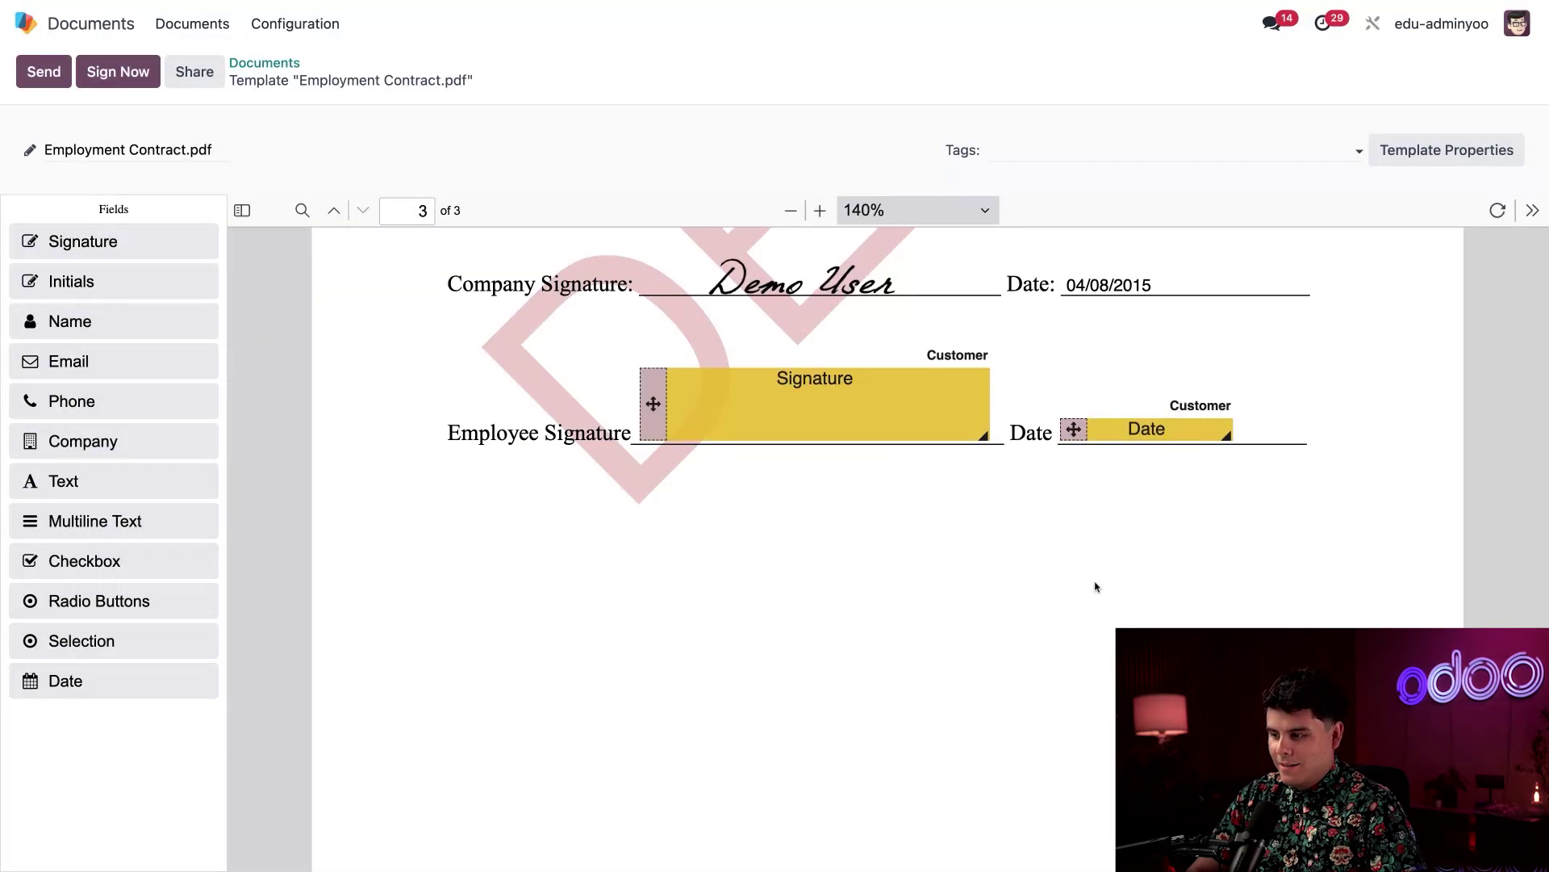
scroll(888, 549, "up", 10)
scroll(887, 548, "down", 20)
scroll(1194, 442, "down", 2)
scroll(1194, 442, "up", 12)
scroll(888, 500, "down", 5)
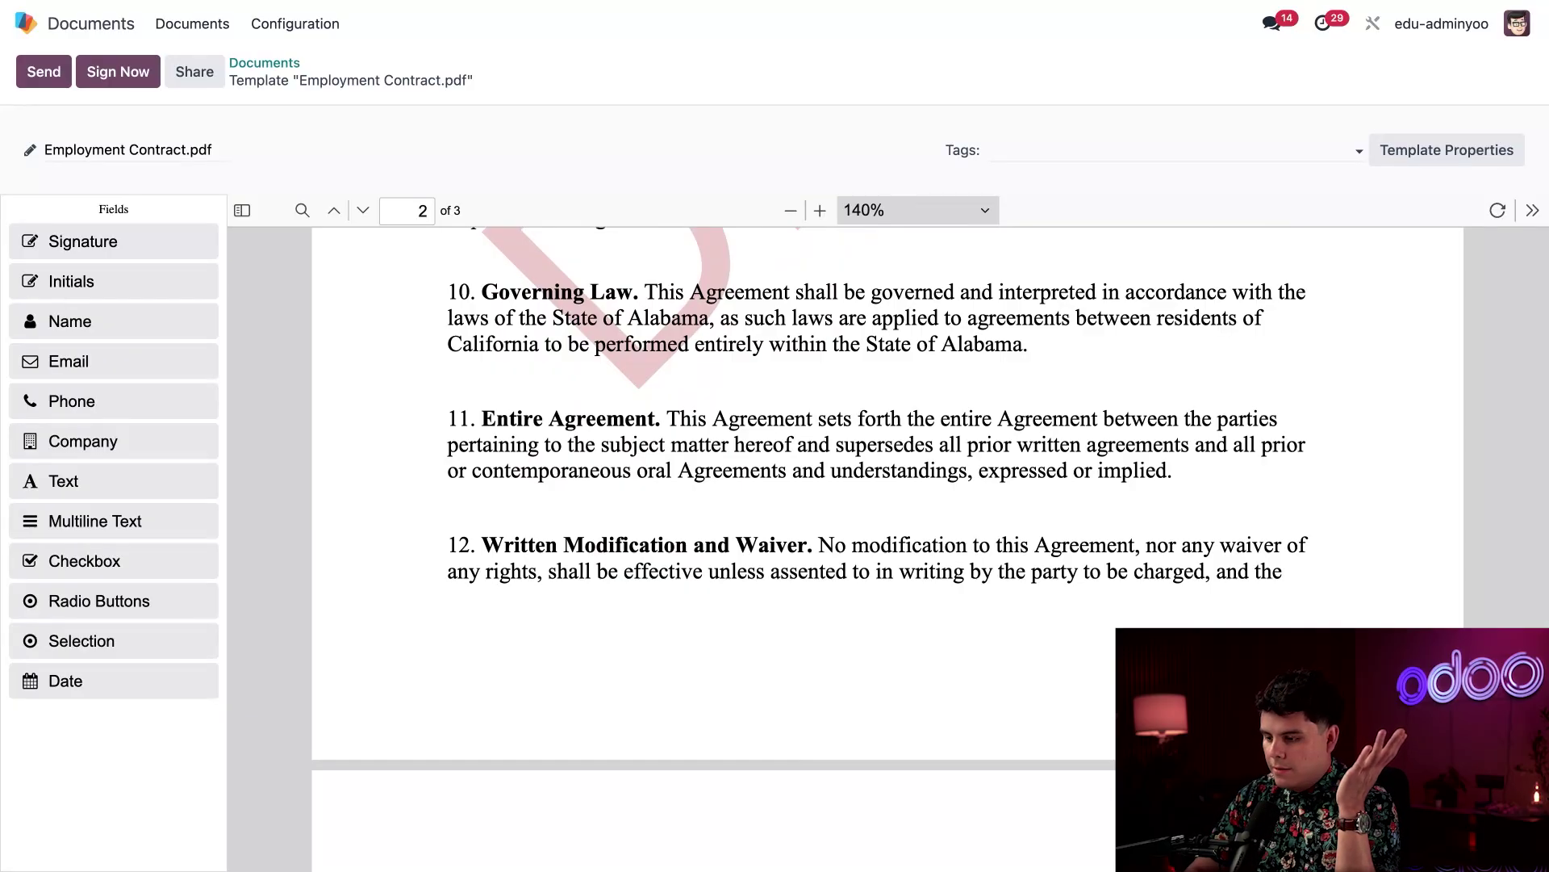
scroll(992, 631, "down", 5)
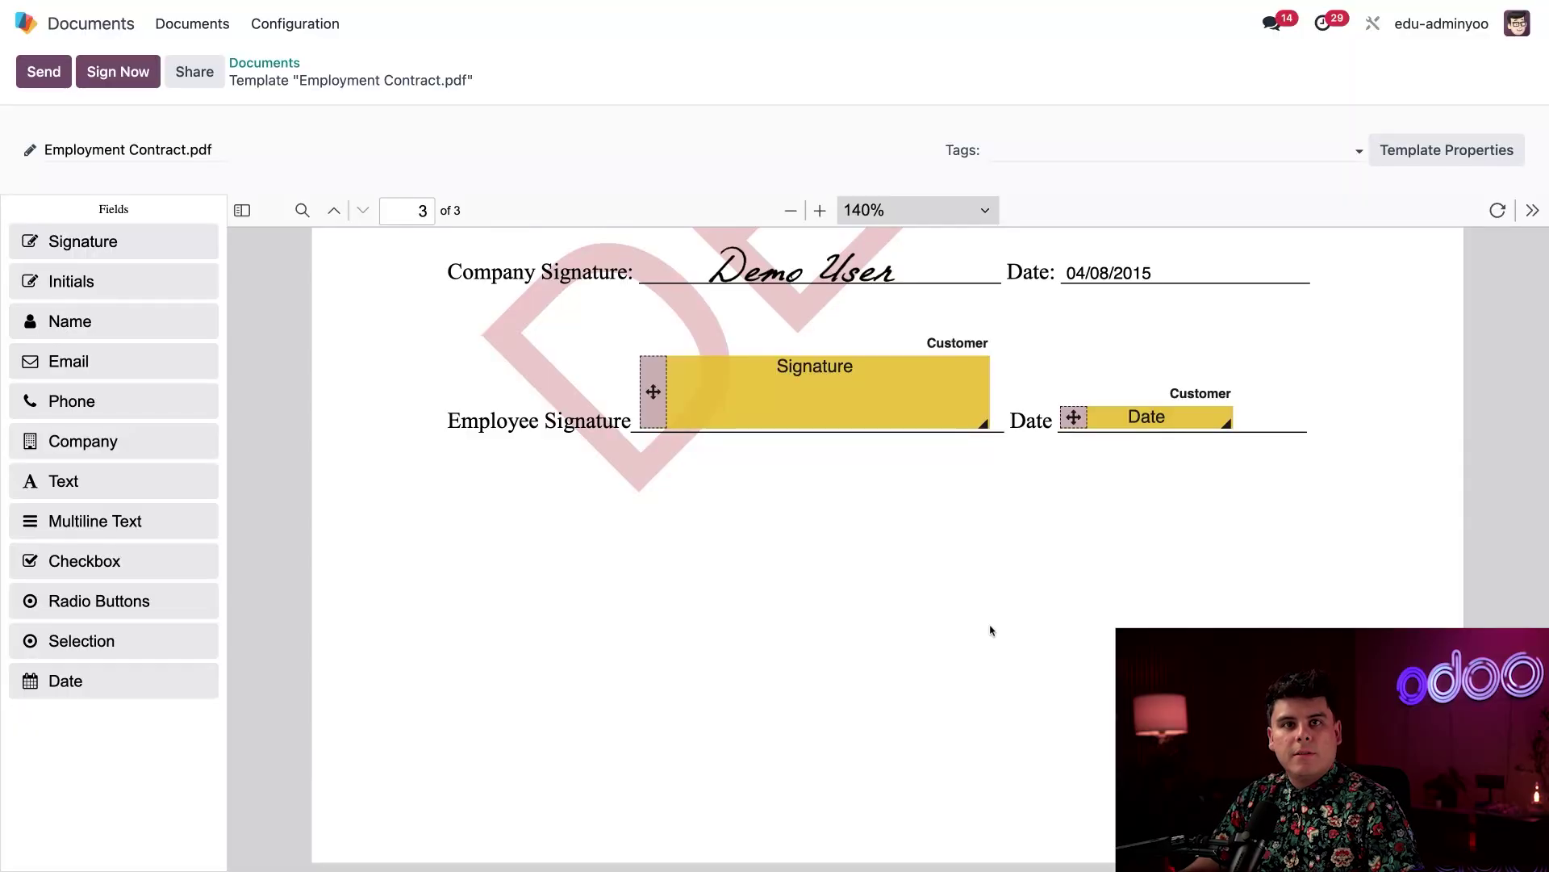
scroll(379, 339, "up", 4)
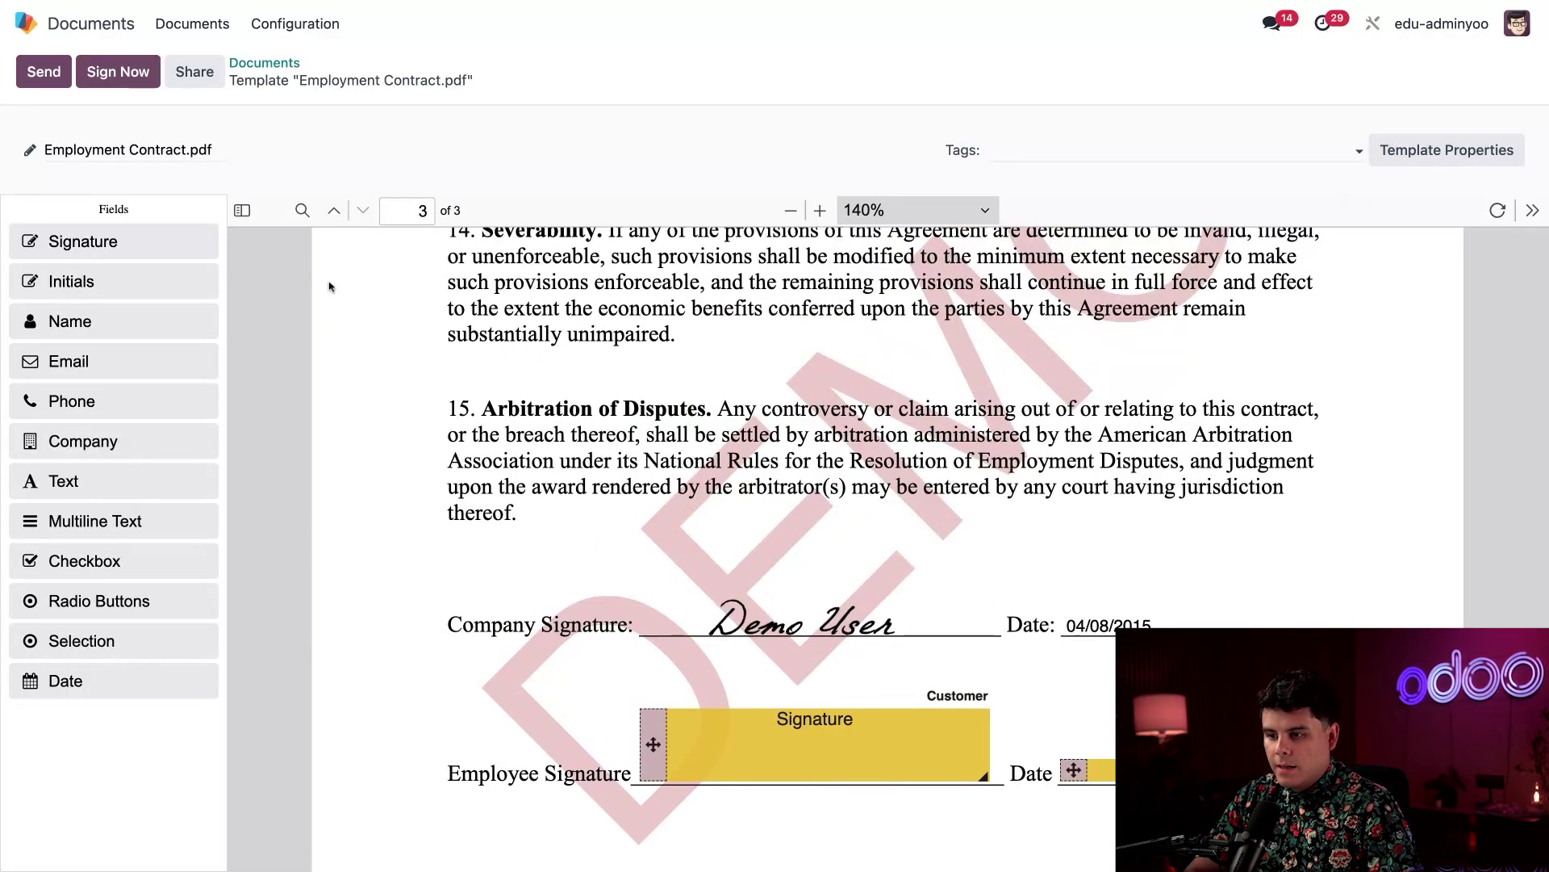
Send the Employment Contract.pdf signature request to a new customer created from their e-mail address
left_click(50, 72)
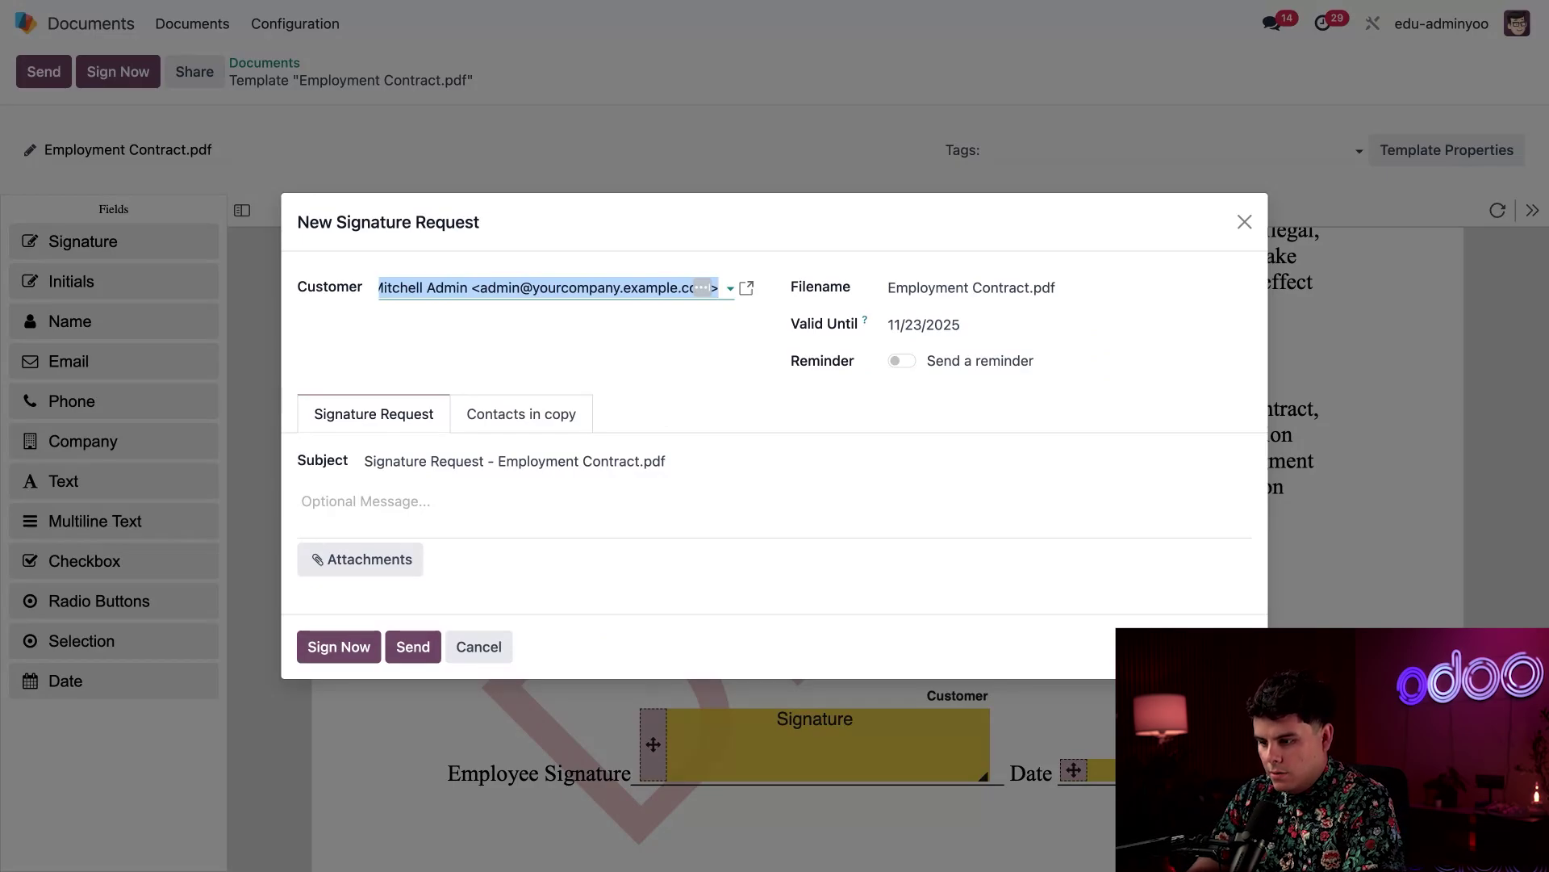
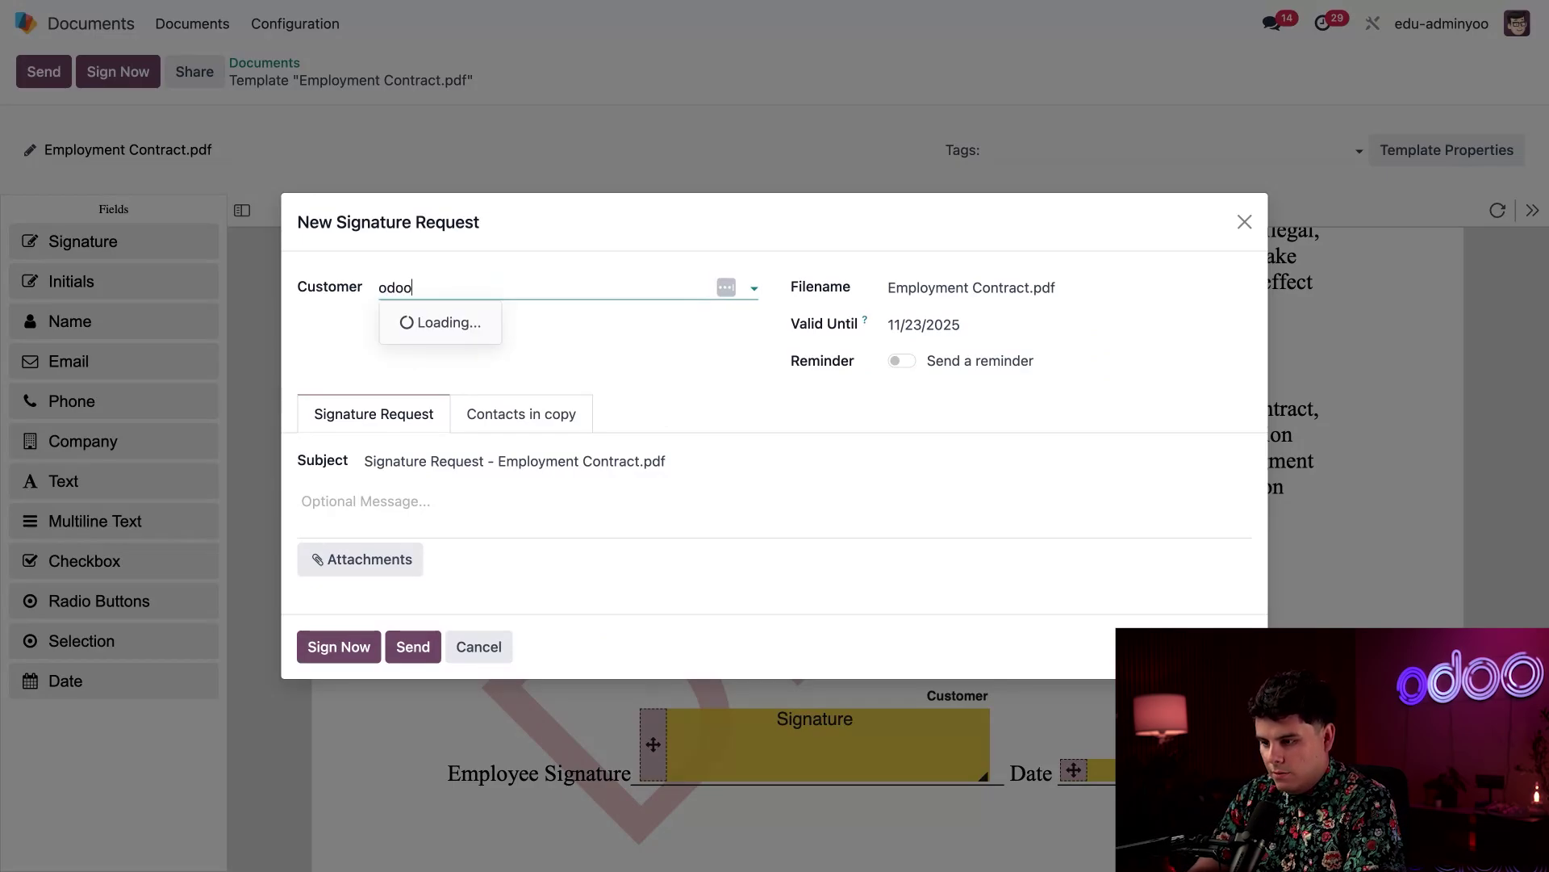
left_click(400, 330)
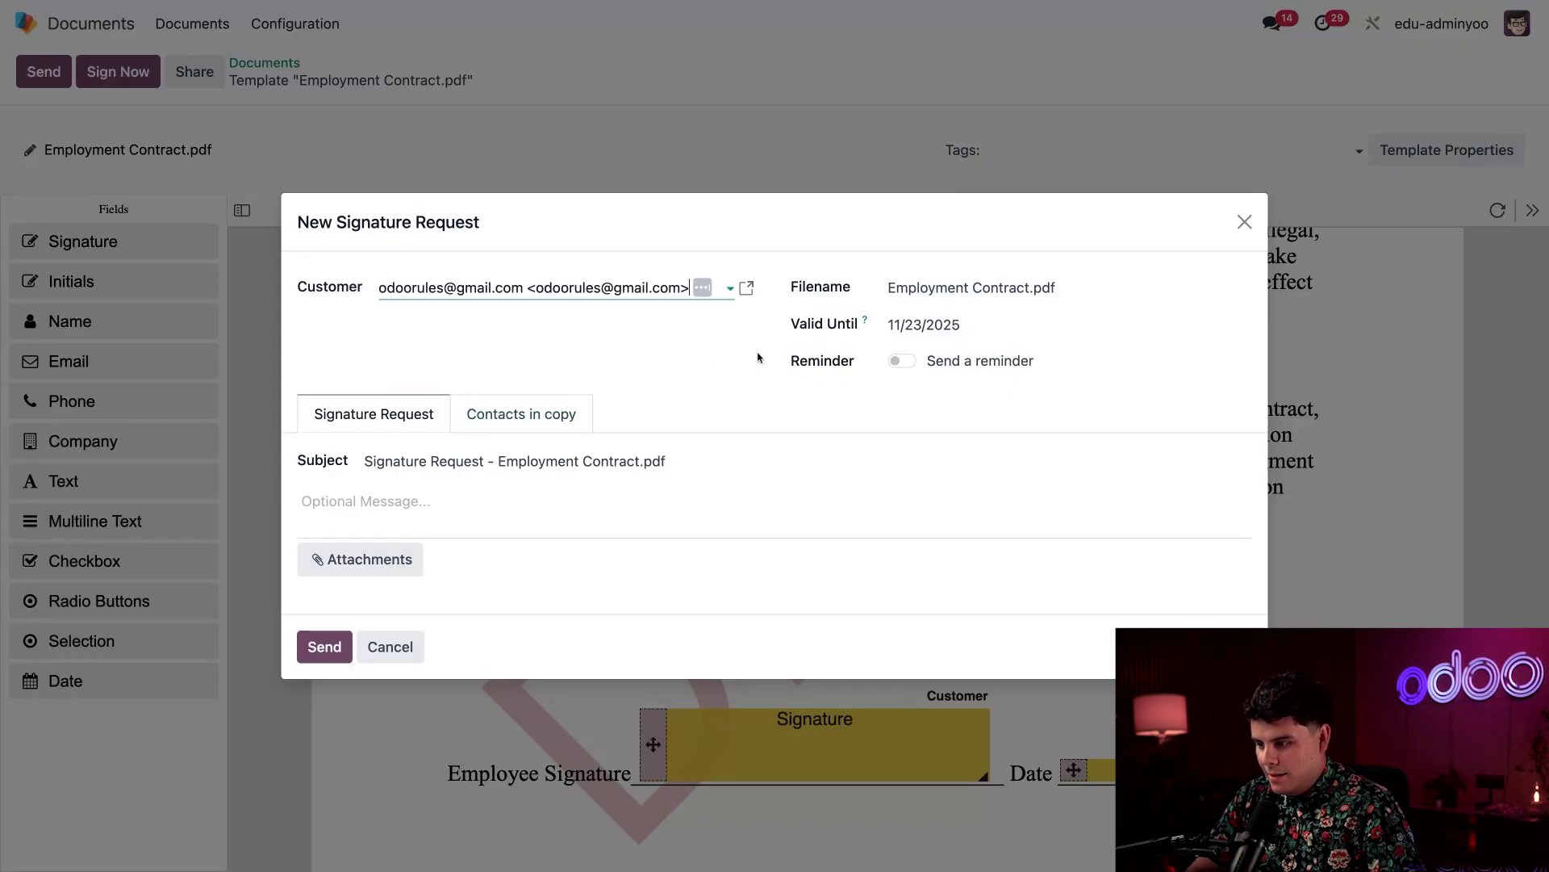
left_click(326, 649)
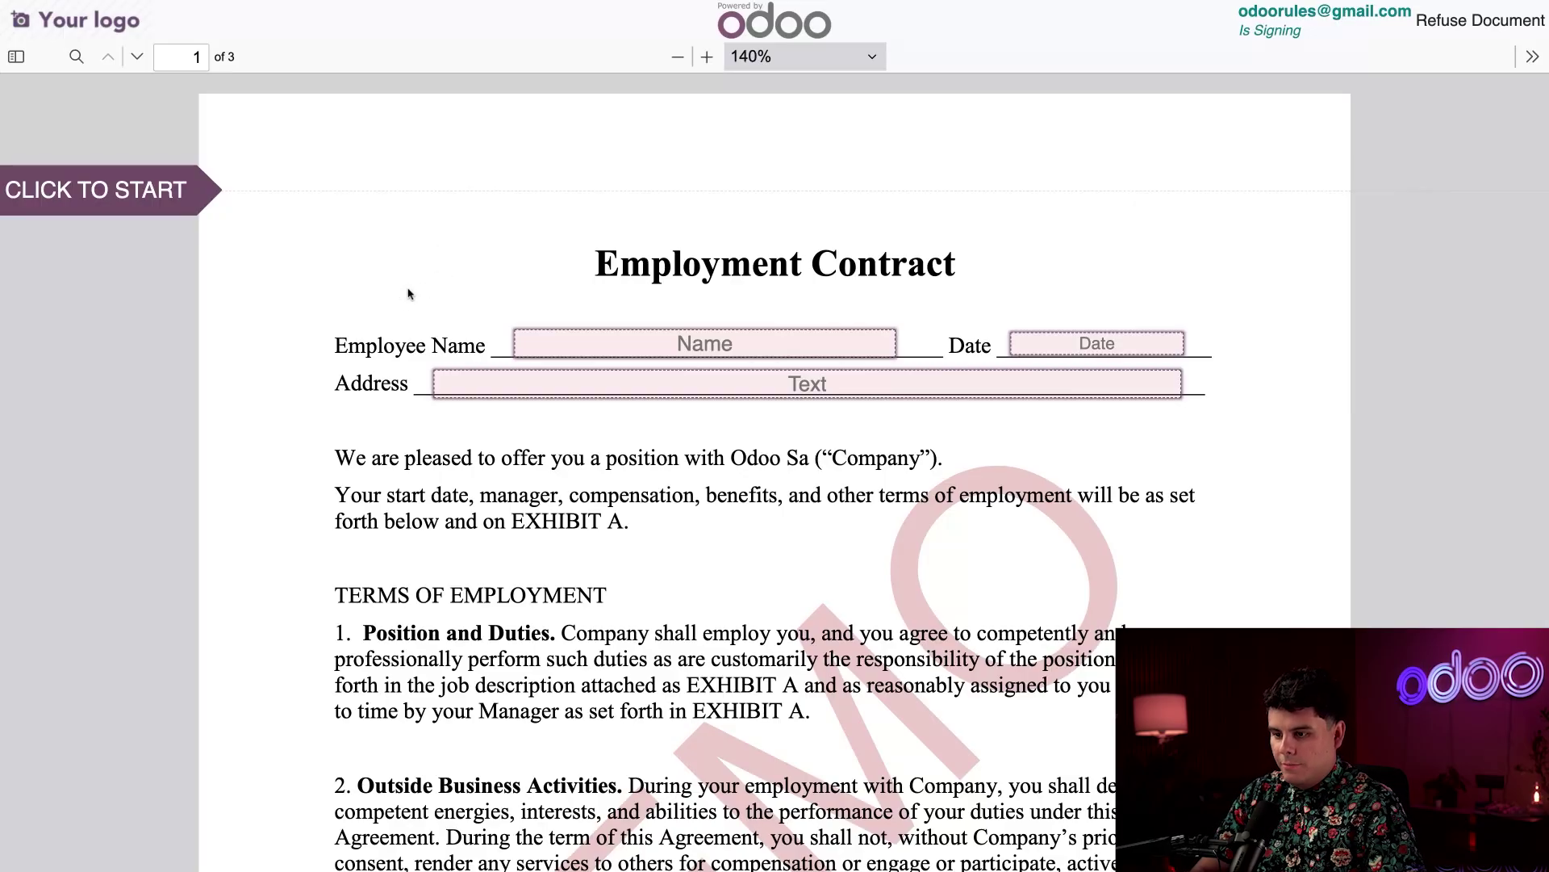
Start signing and fill in the employee name and today's date, 05/23/2025
left_click(135, 191)
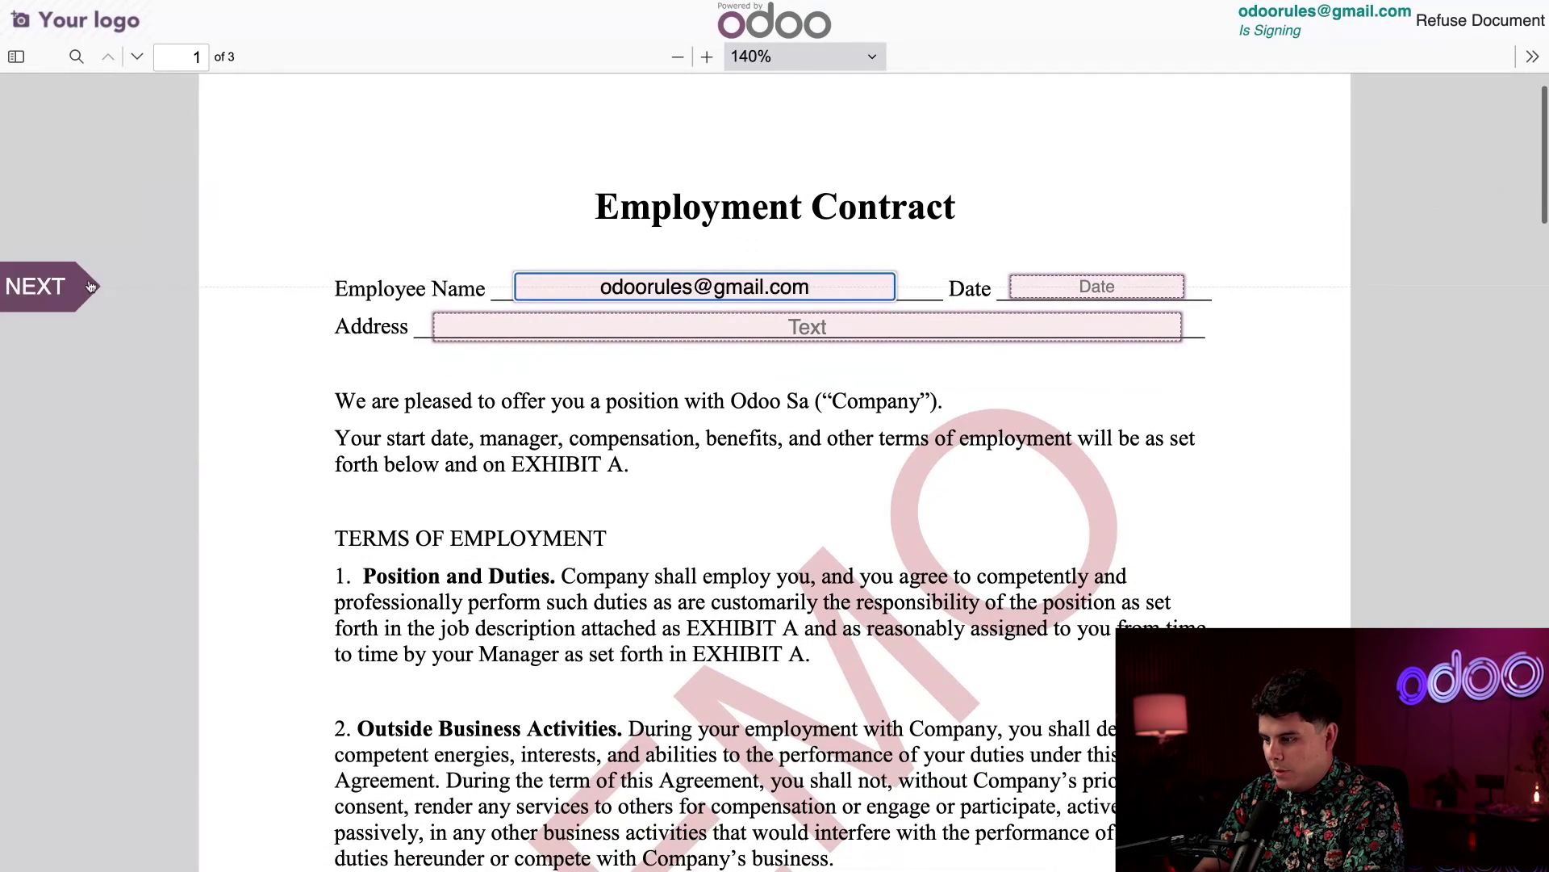
left_click(55, 295)
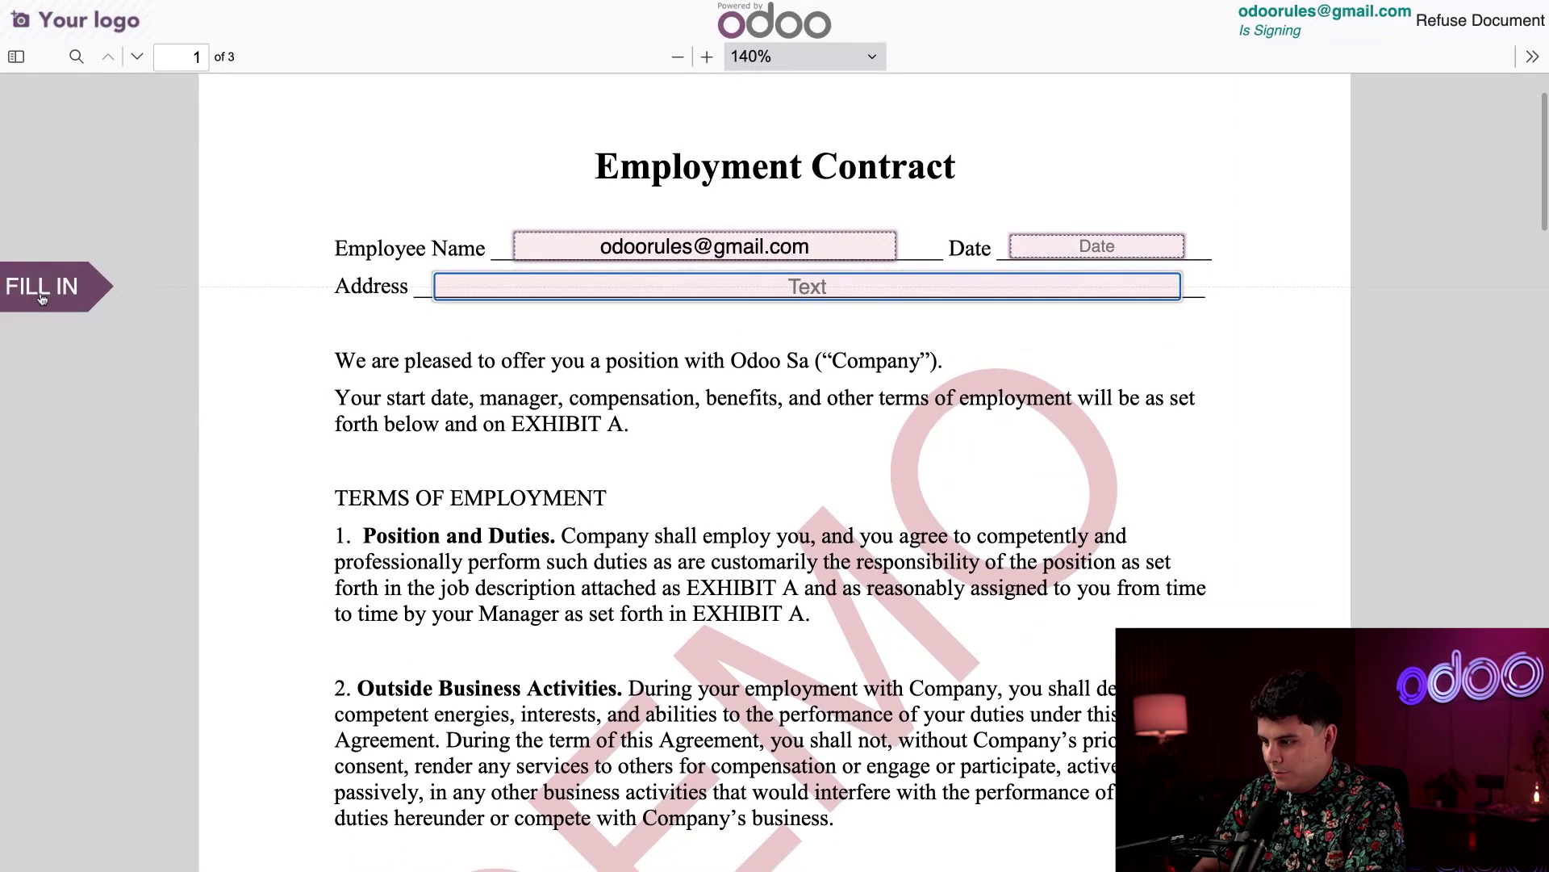
left_click(1093, 247)
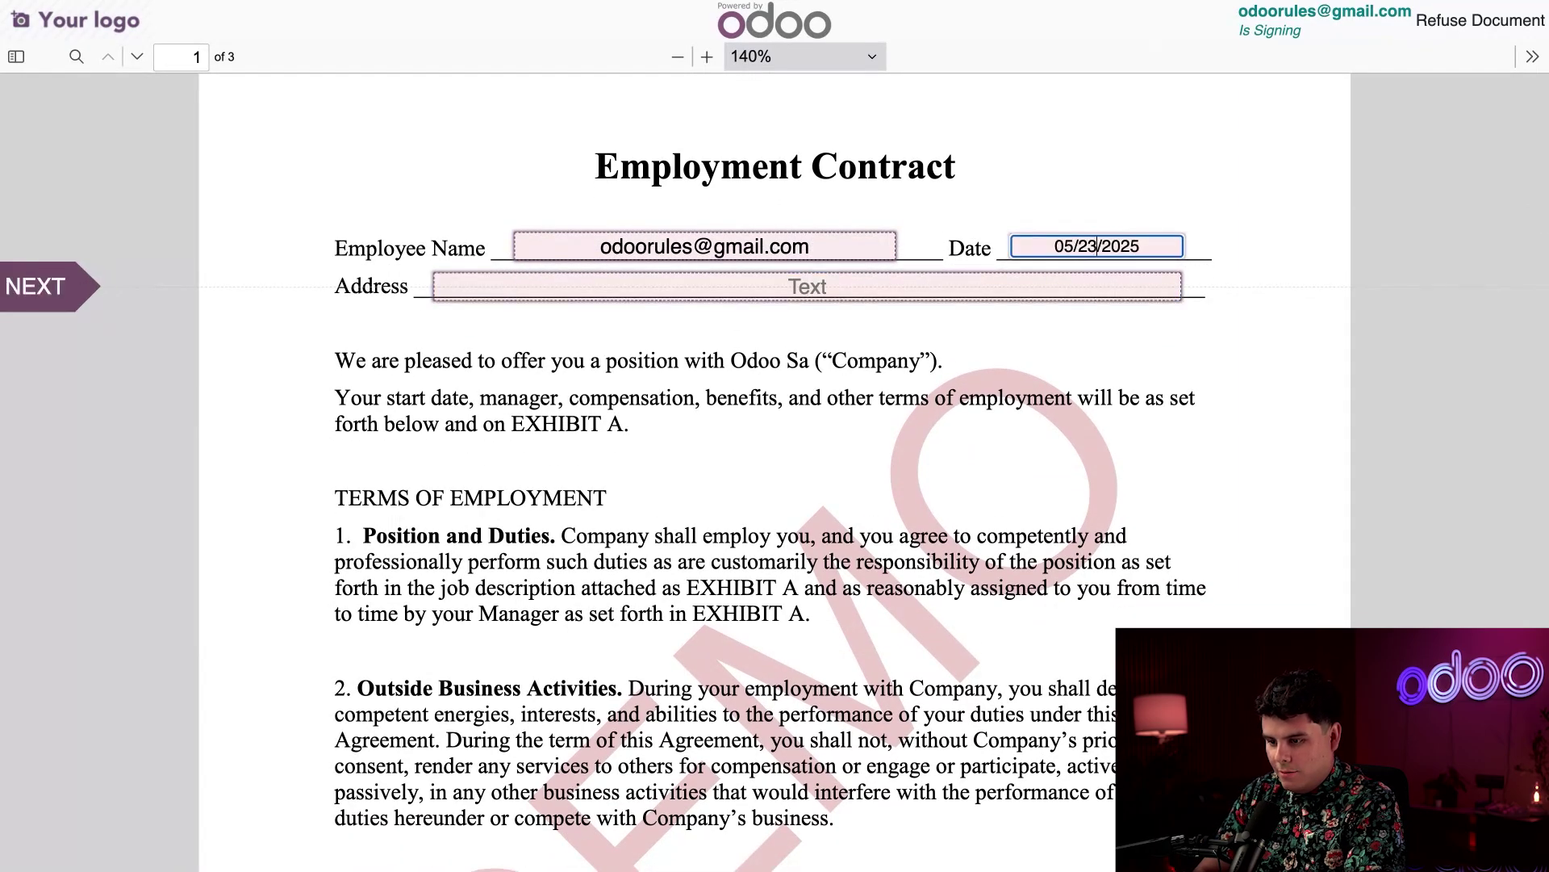
Enter the street address in the Address field and advance to the Initials field
left_click(807, 287)
type("1234 M")
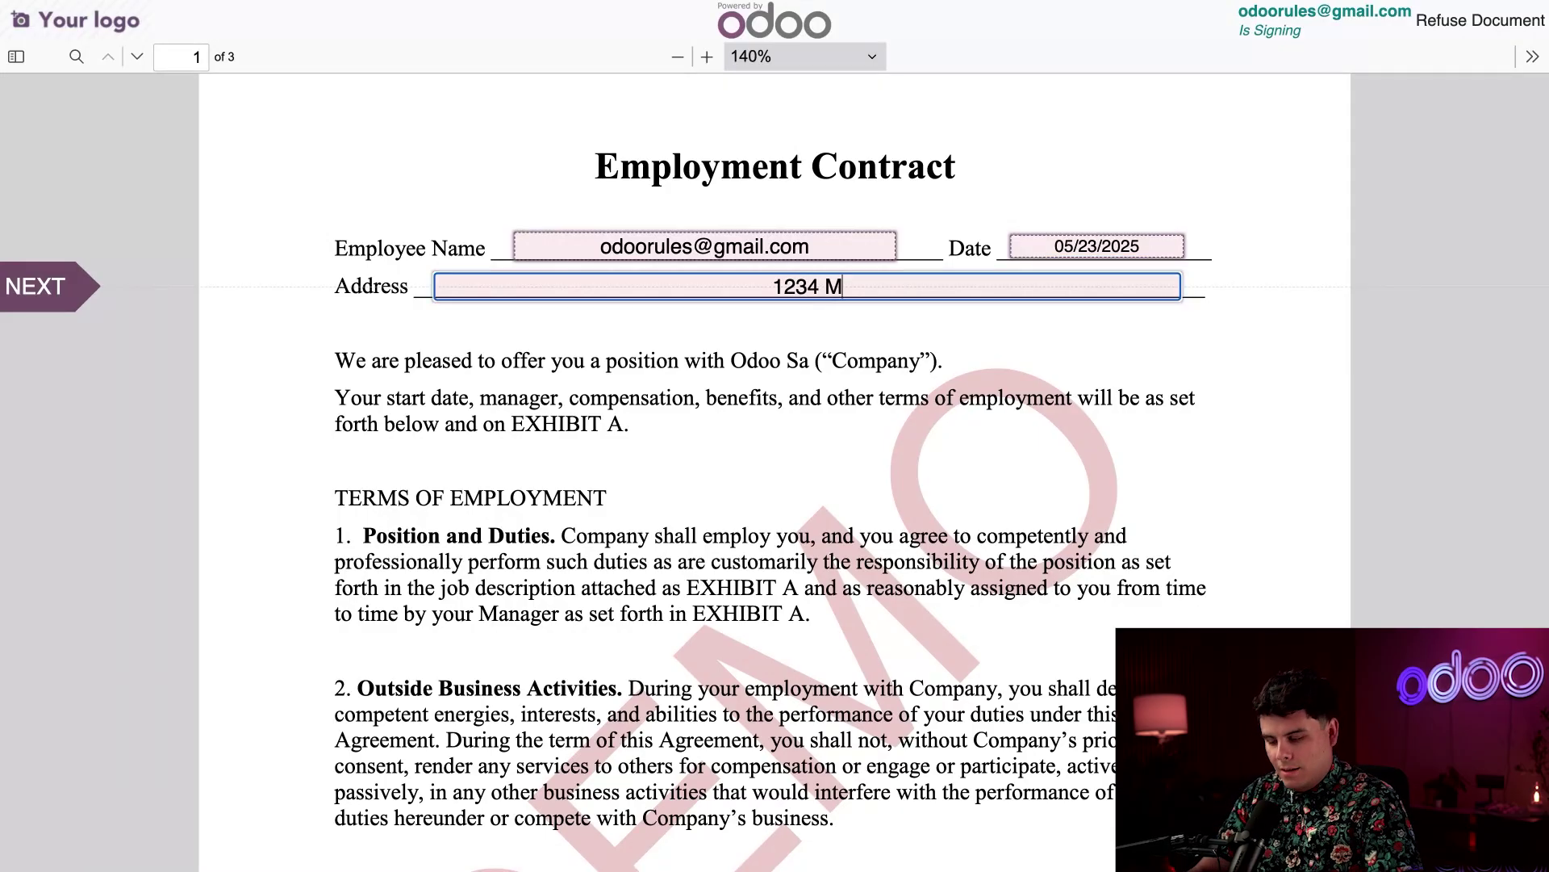
type("ain st, ")
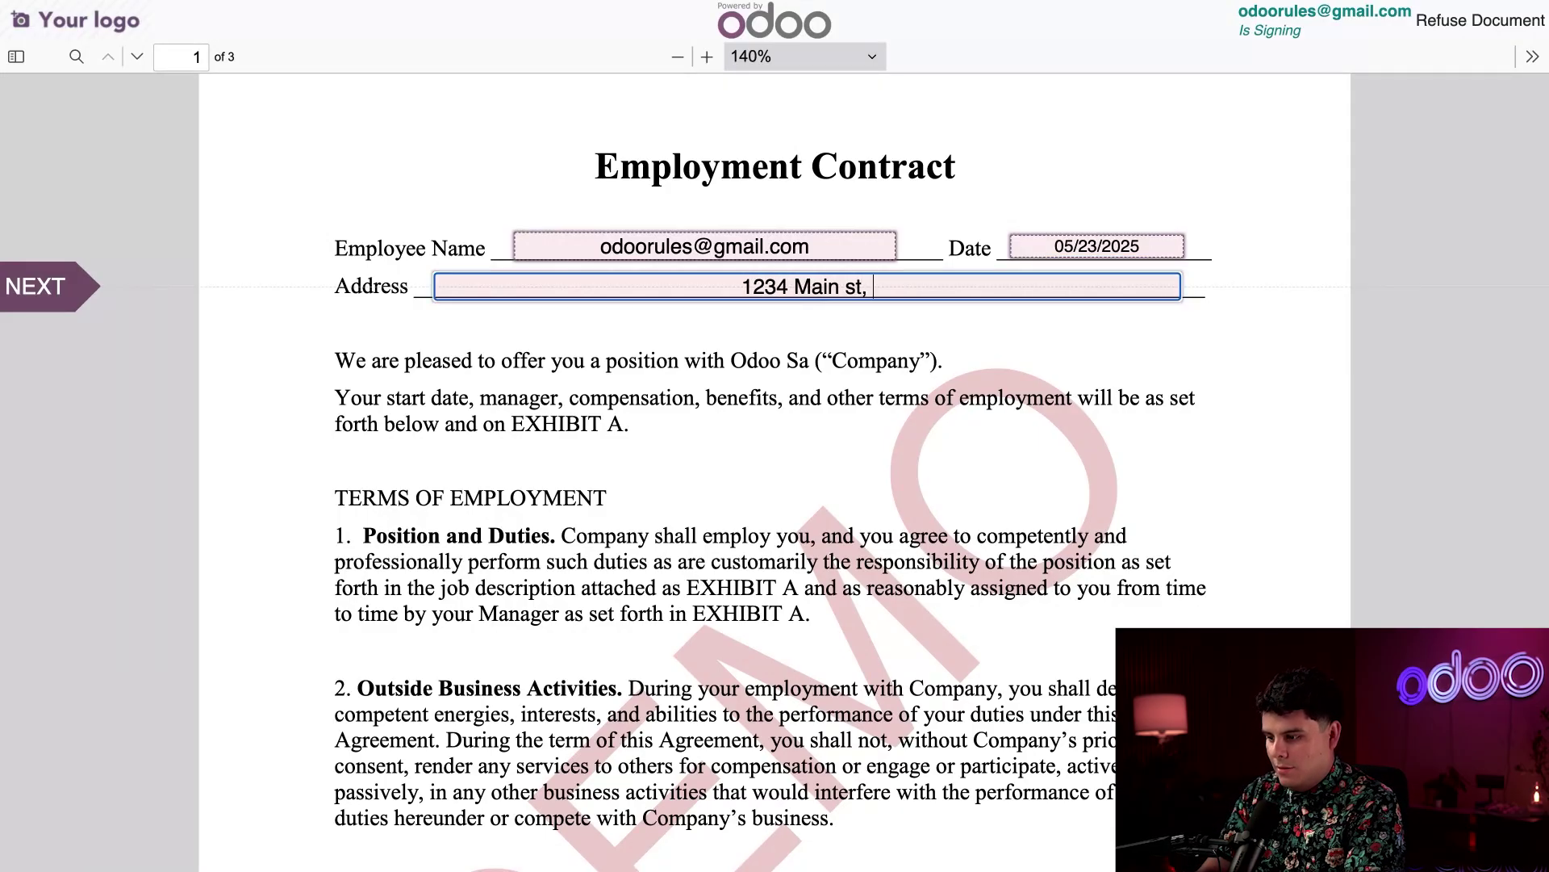
type("Buffalo N")
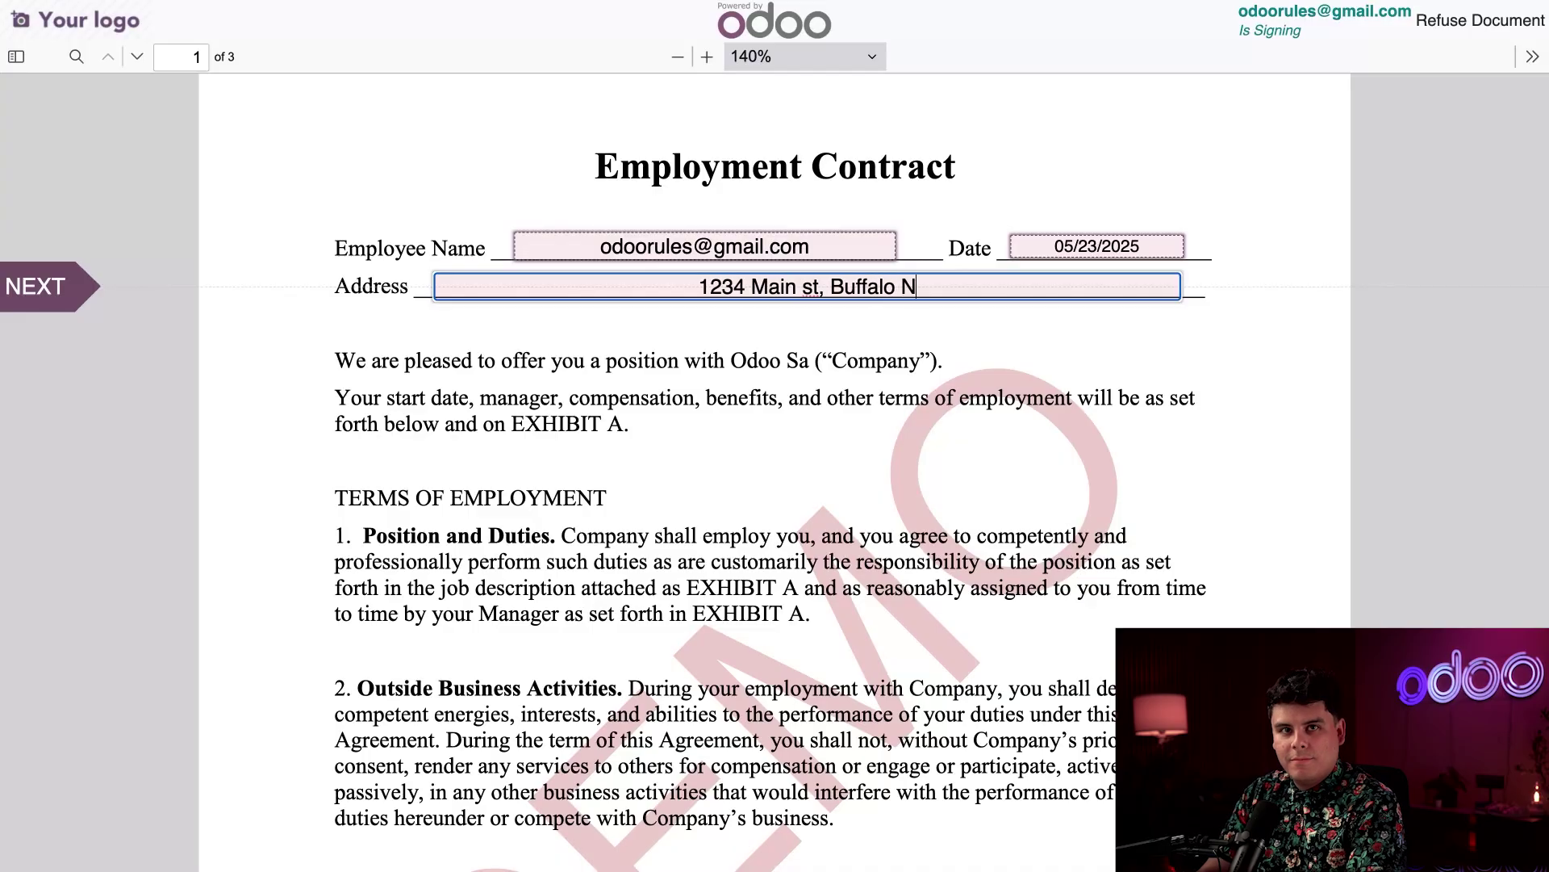
type("Y 12345")
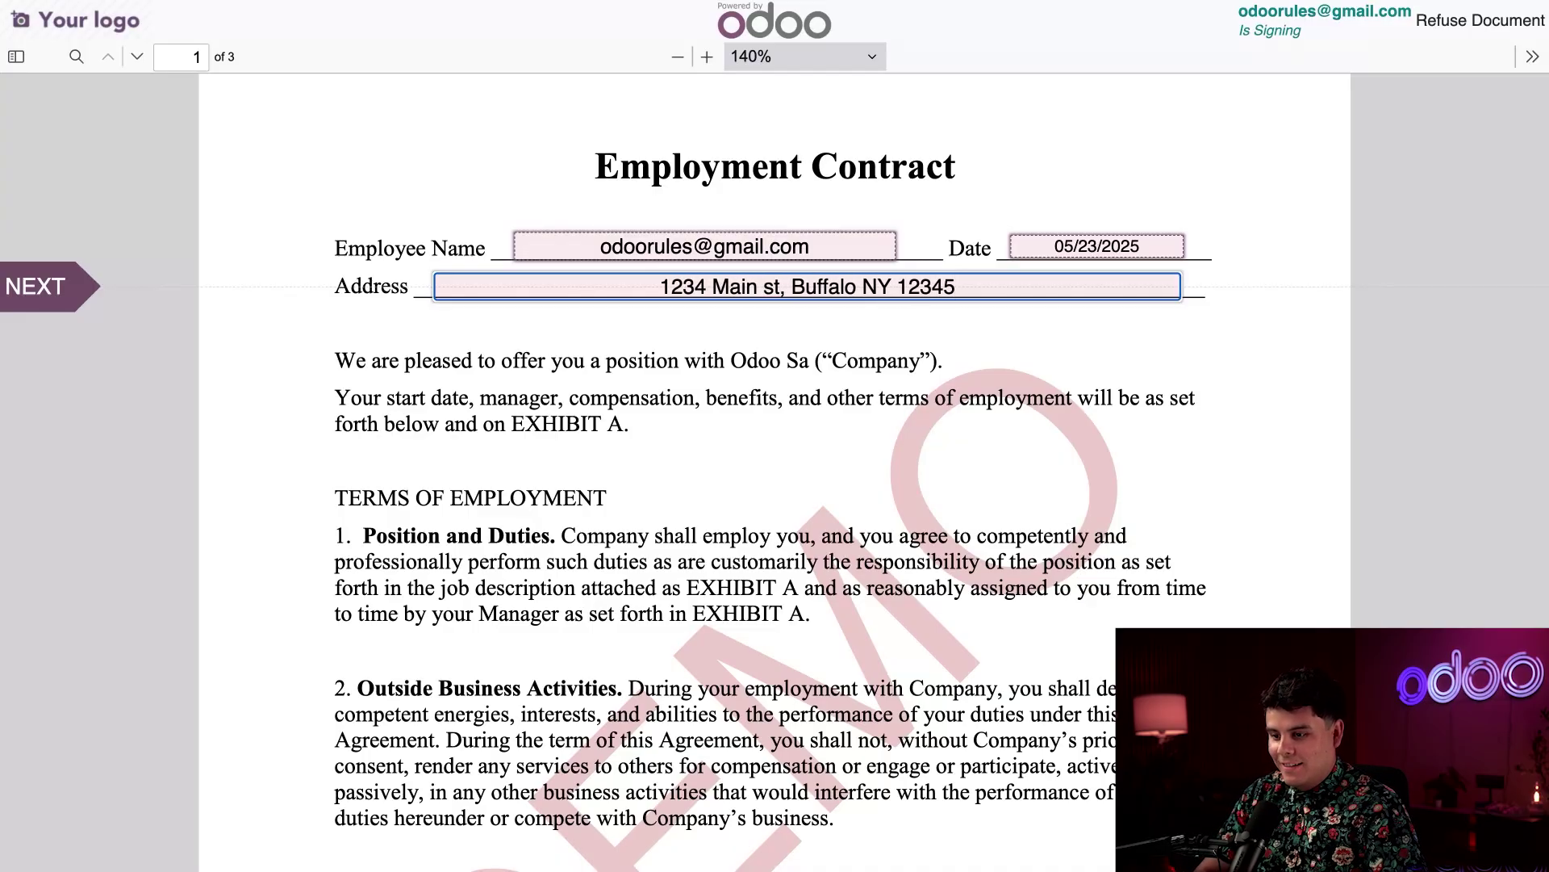
left_click(282, 230)
left_click(60, 298)
left_click(1247, 295)
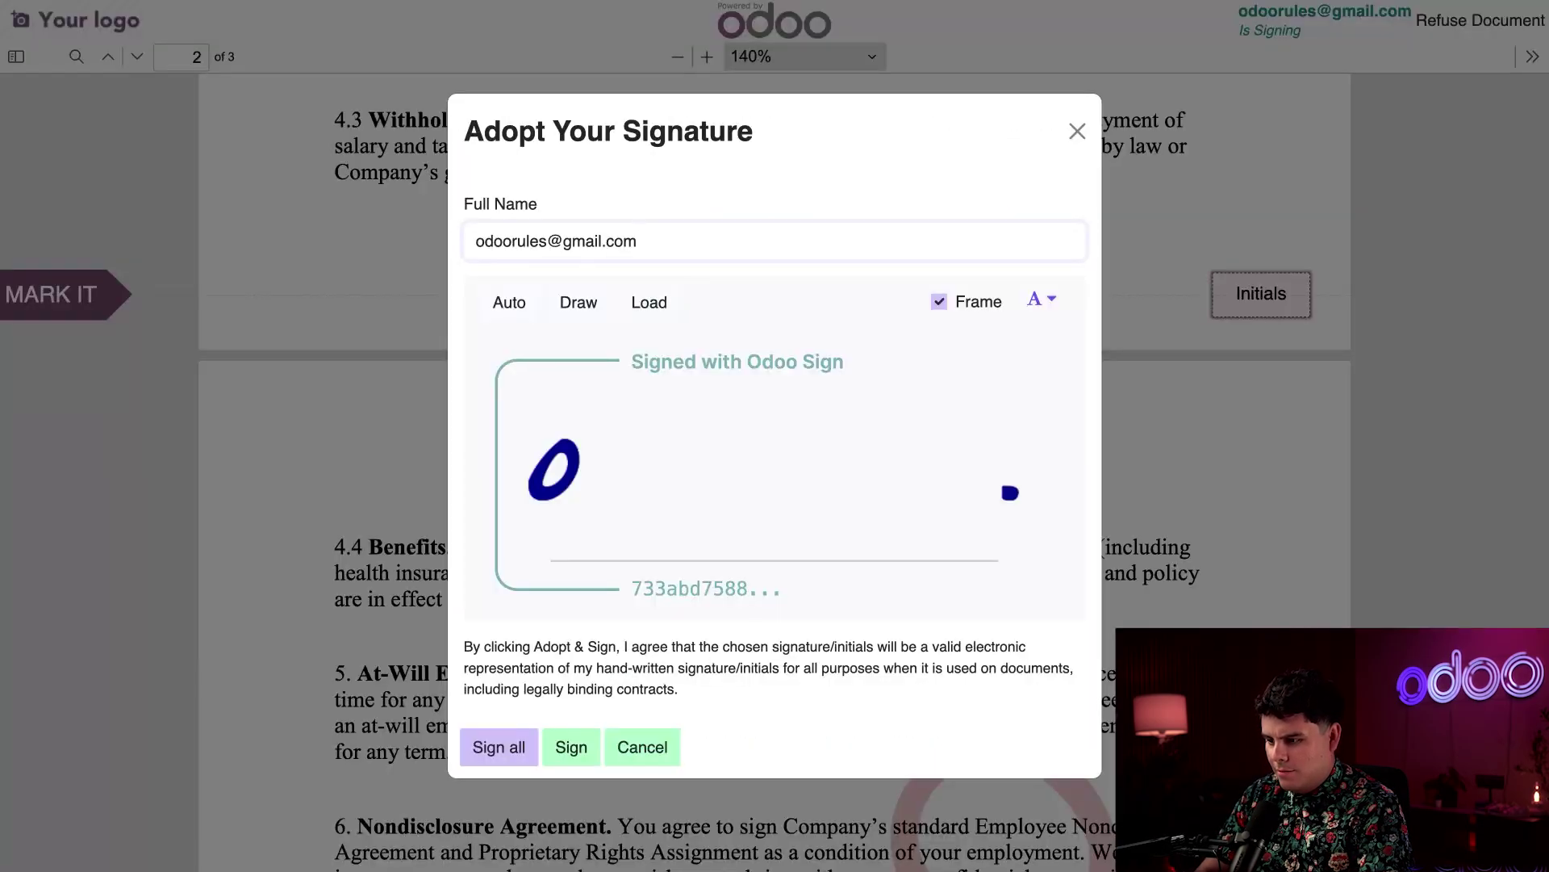
Set the name to JR, hand-draw JR initials, and apply them to all initials fields
triple_click(656, 240)
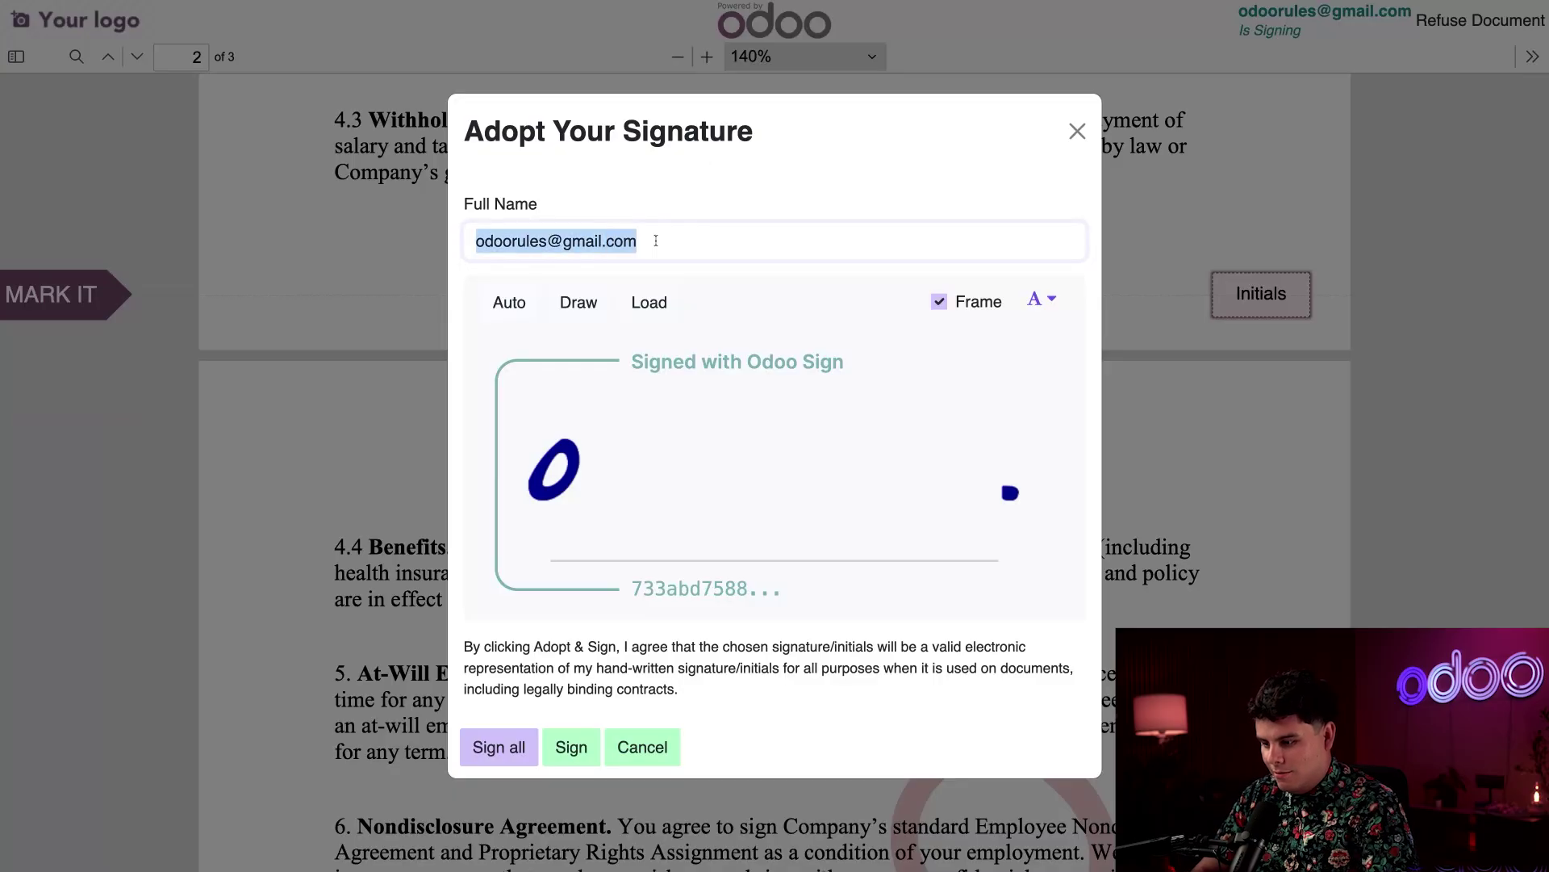
type("JR")
left_click(708, 277)
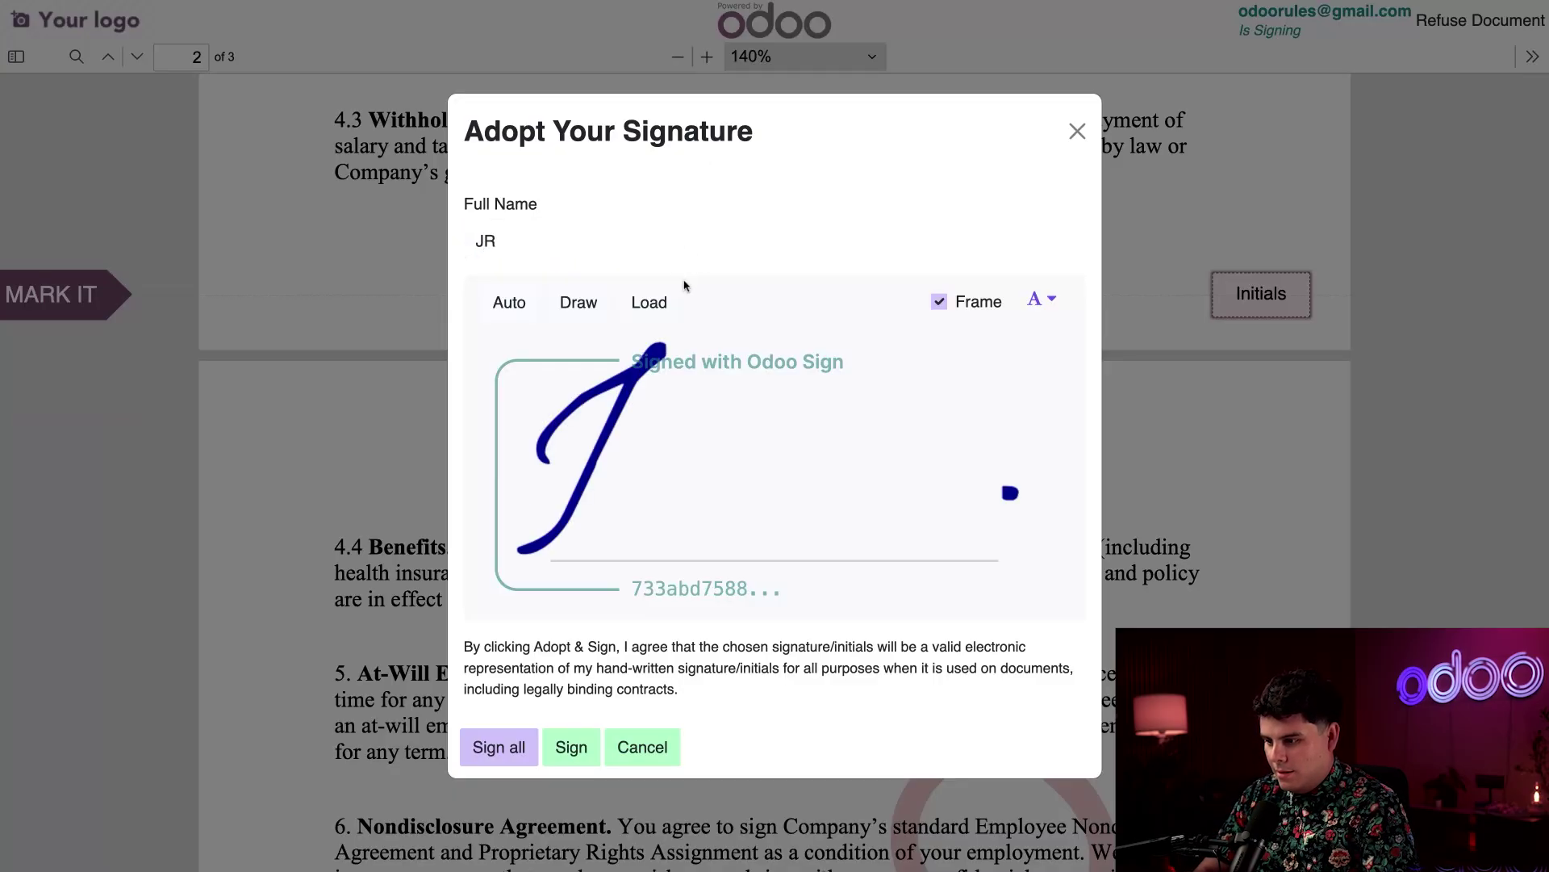
left_click(584, 304)
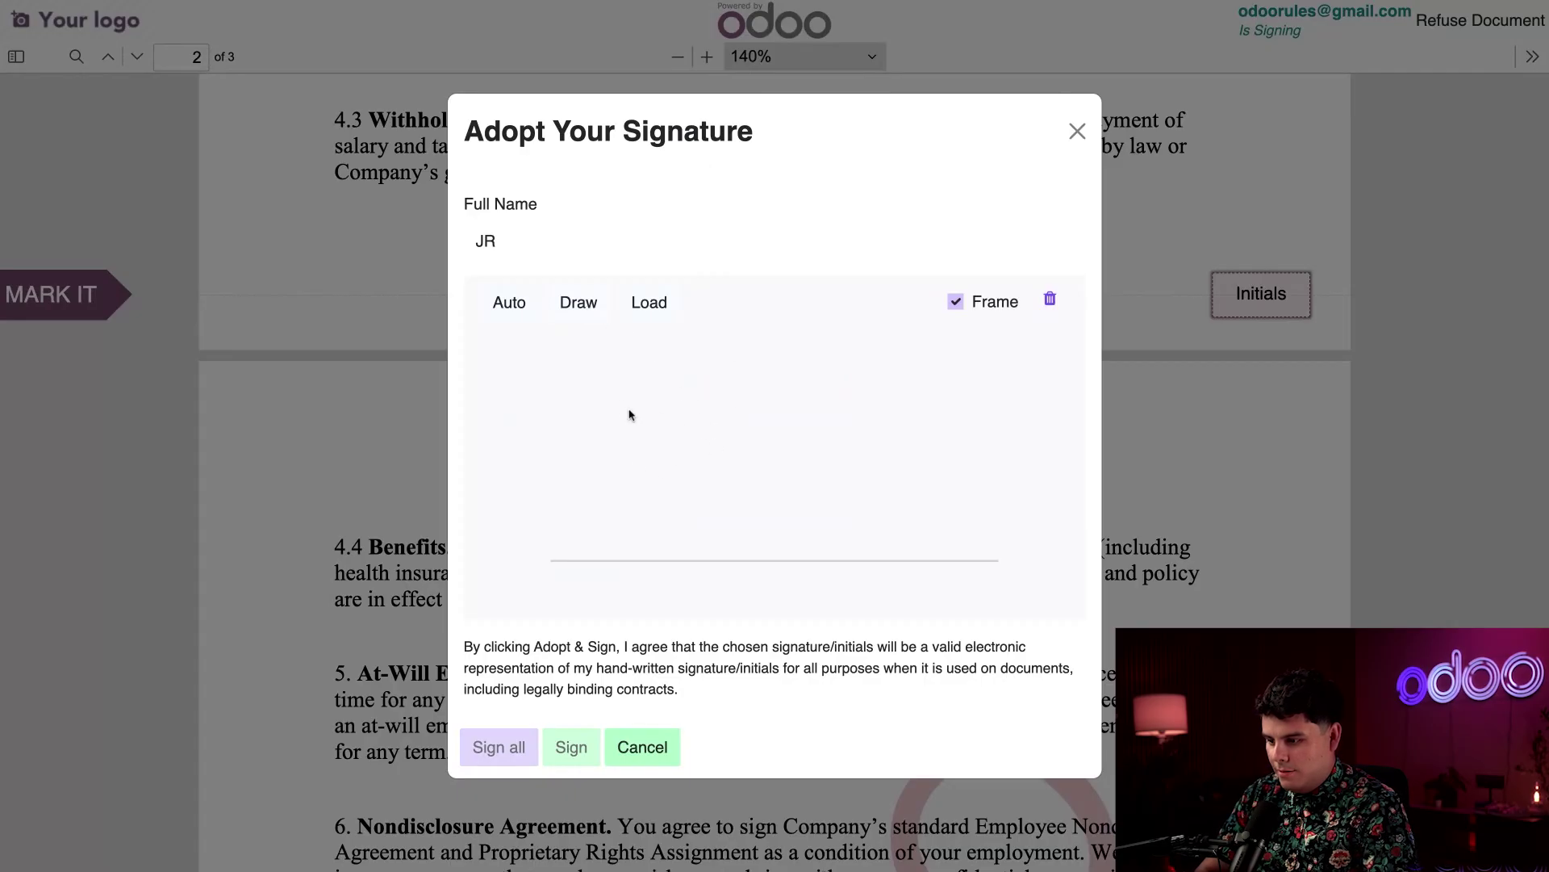
mouse_move(623, 397)
left_mouse_down()
mouse_move(669, 369)
mouse_move(694, 402)
mouse_move(668, 536)
mouse_move(595, 555)
left_mouse_up()
mouse_move(727, 394)
left_mouse_down()
mouse_move(775, 484)
mouse_move(815, 368)
mouse_move(820, 531)
left_mouse_up()
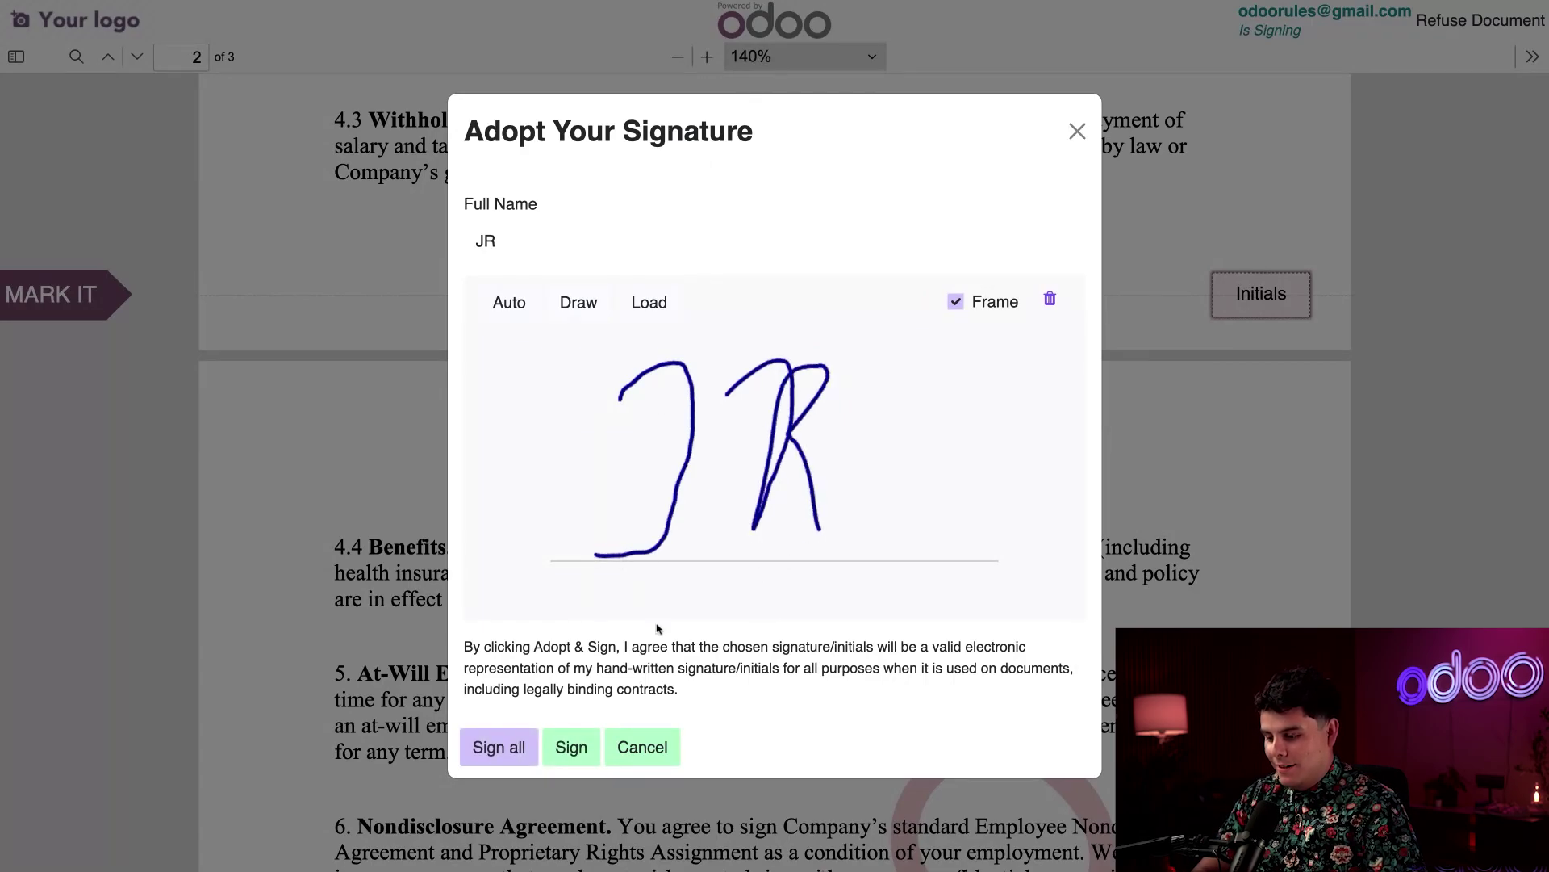
left_click(517, 749)
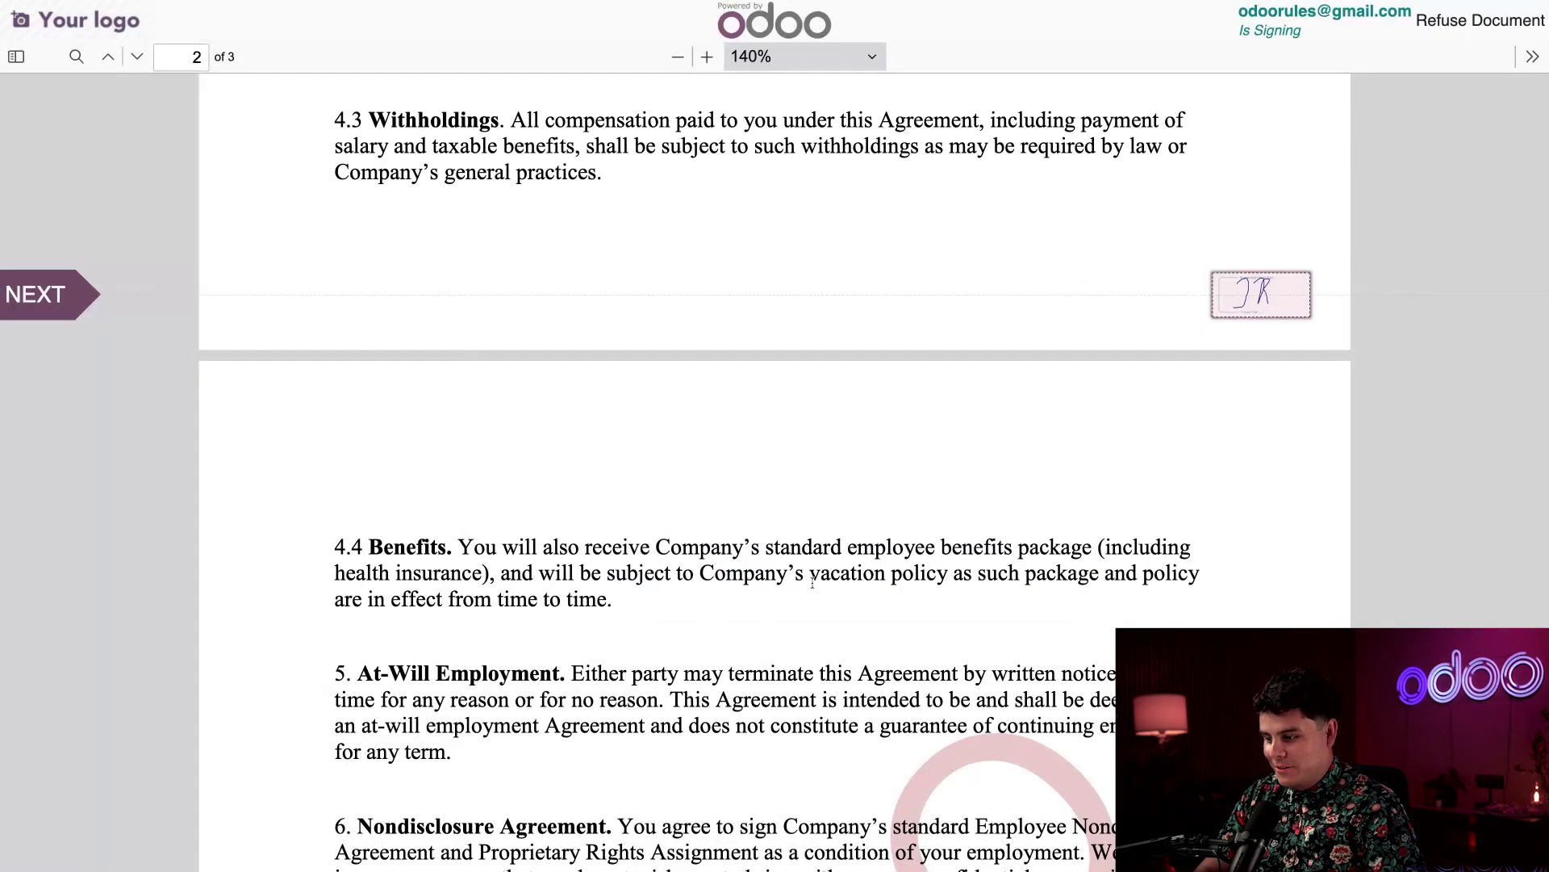
Hand-draw the employee signature on page 3, add date 05/23/2025, and validate and send the contract
left_click(85, 280)
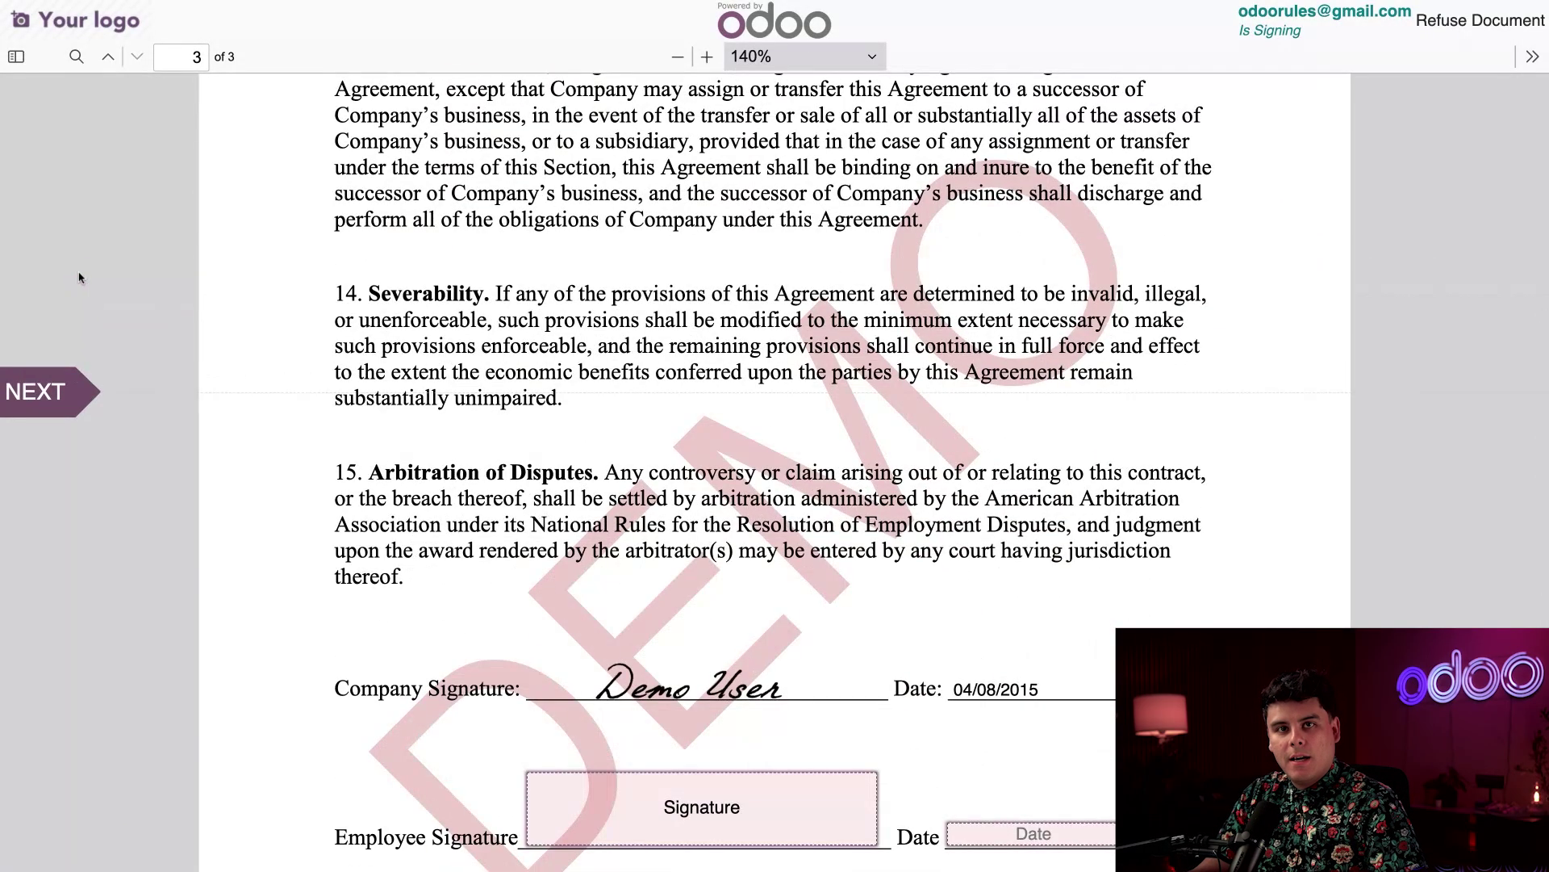
scroll(374, 547, "down", 4)
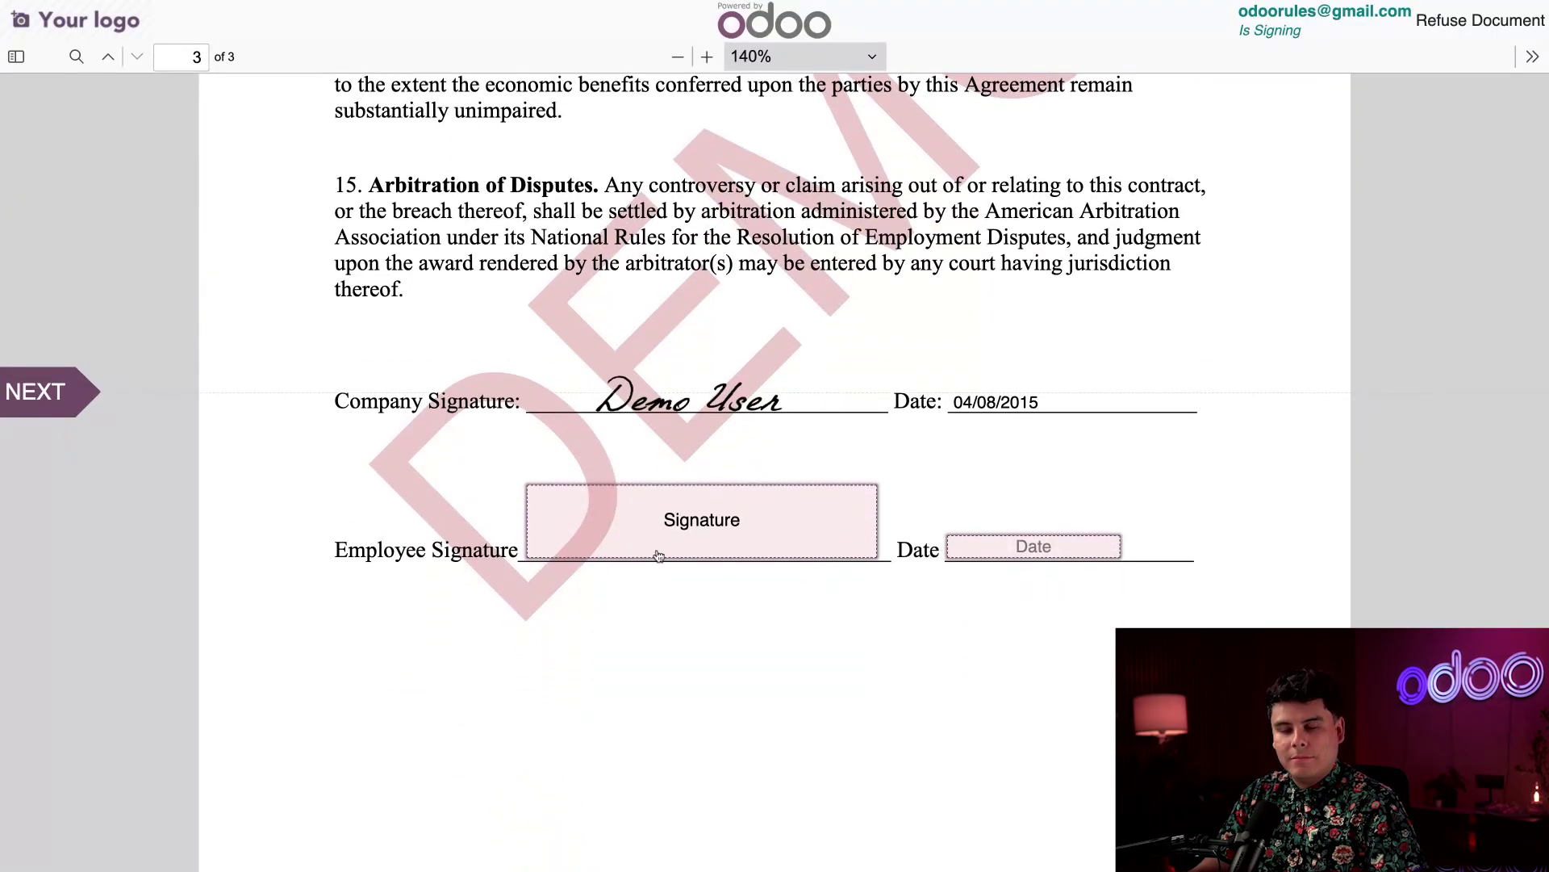
left_click(701, 529)
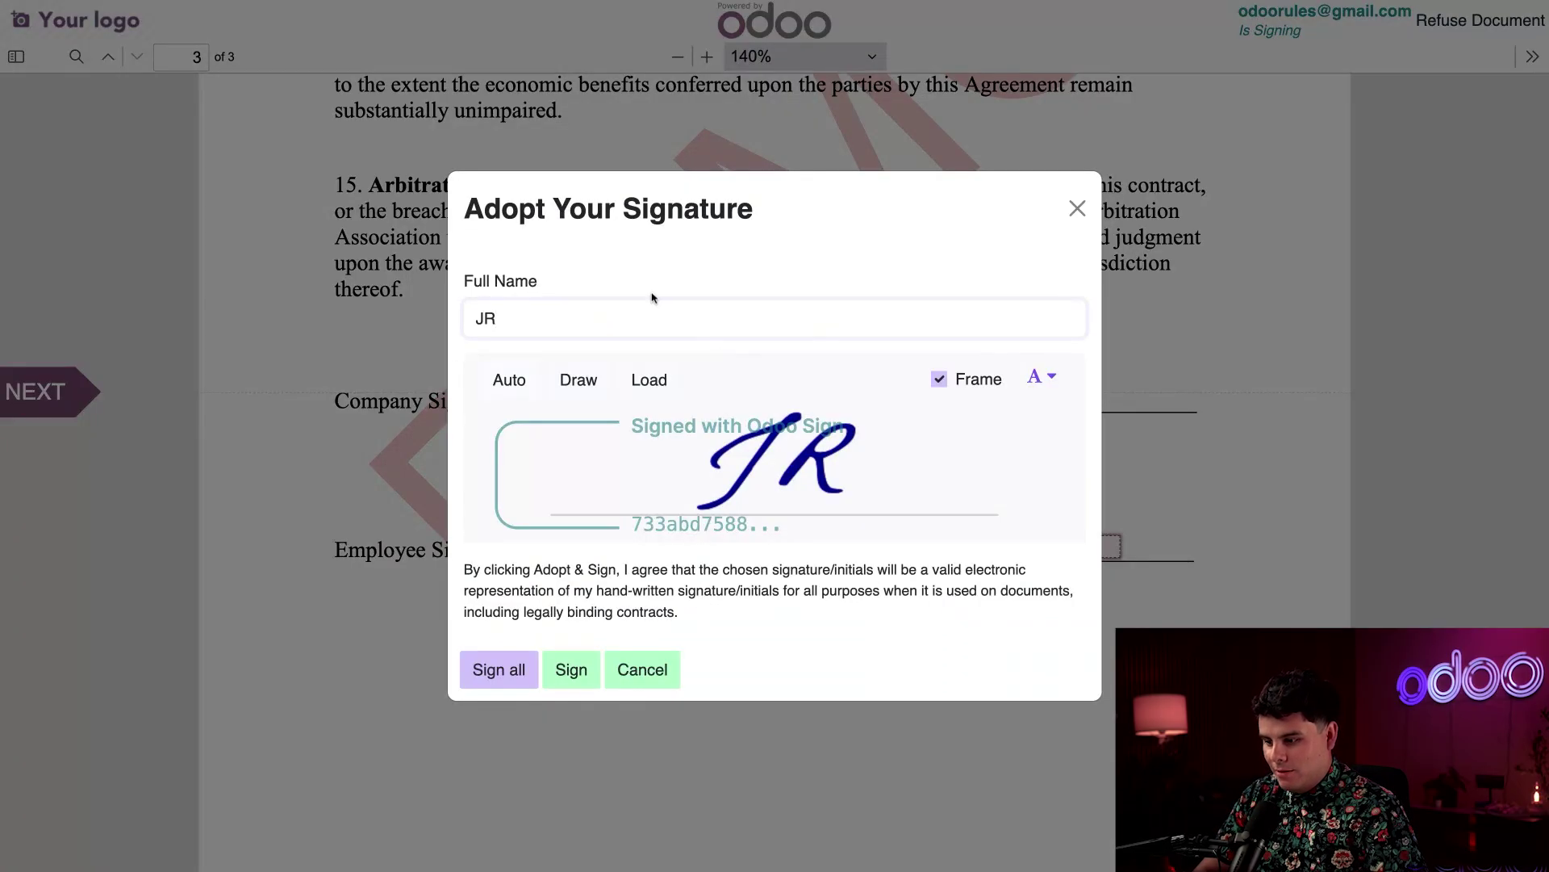
left_click(583, 386)
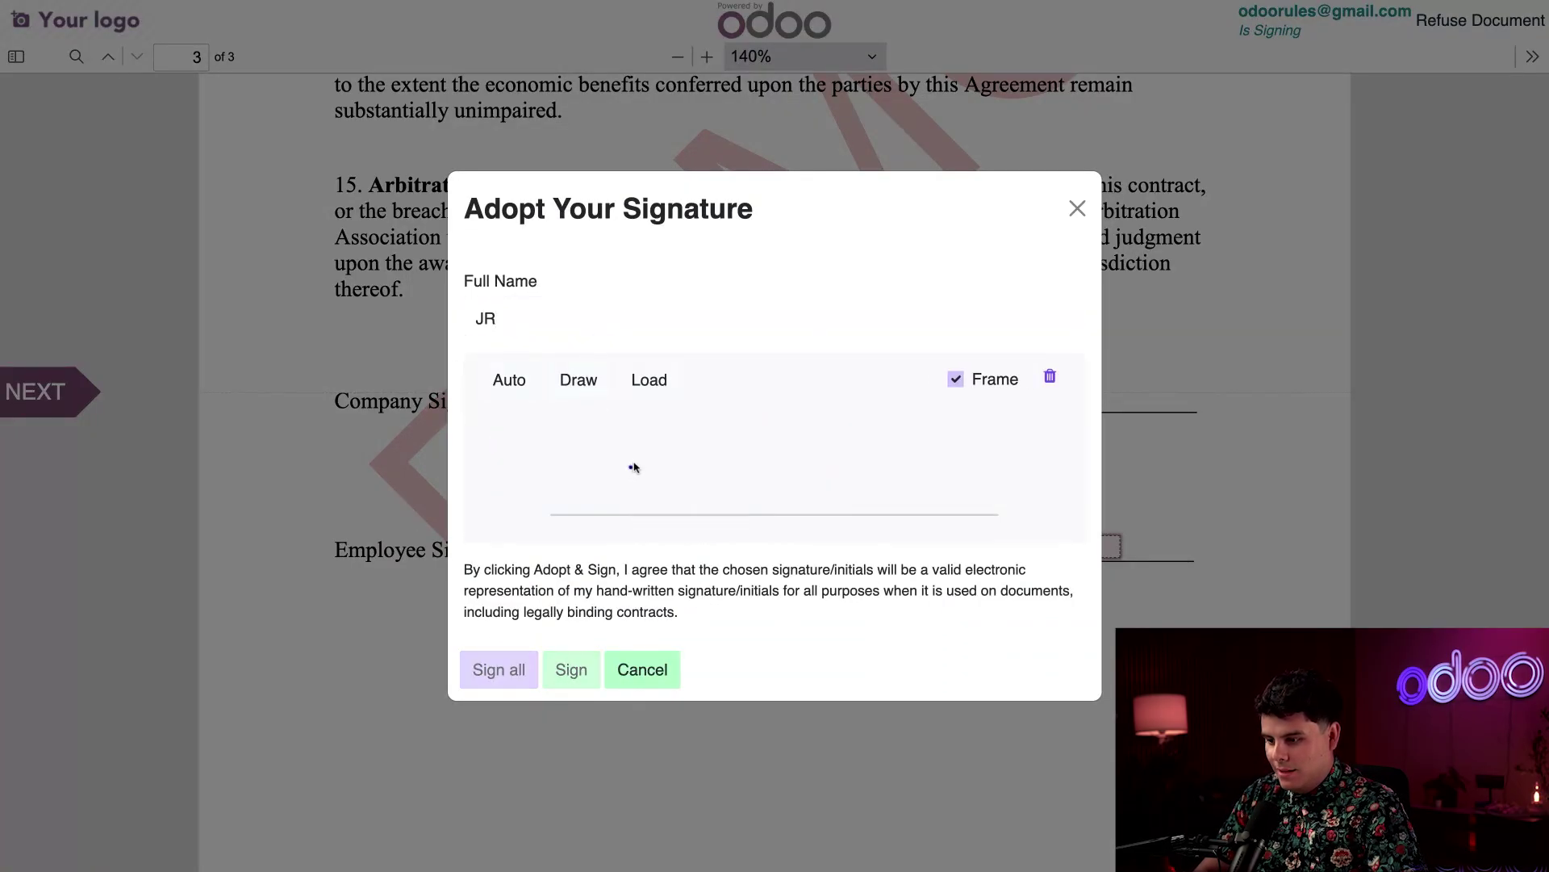
mouse_move(630, 465)
left_mouse_down()
mouse_move(707, 431)
mouse_move(697, 517)
mouse_move(657, 520)
left_mouse_up()
mouse_move(734, 472)
left_mouse_down()
mouse_move(744, 500)
mouse_move(756, 477)
mouse_move(814, 460)
mouse_move(818, 502)
left_mouse_up()
mouse_move(890, 461)
left_mouse_down()
mouse_move(902, 441)
mouse_move(892, 498)
mouse_move(960, 490)
left_mouse_up()
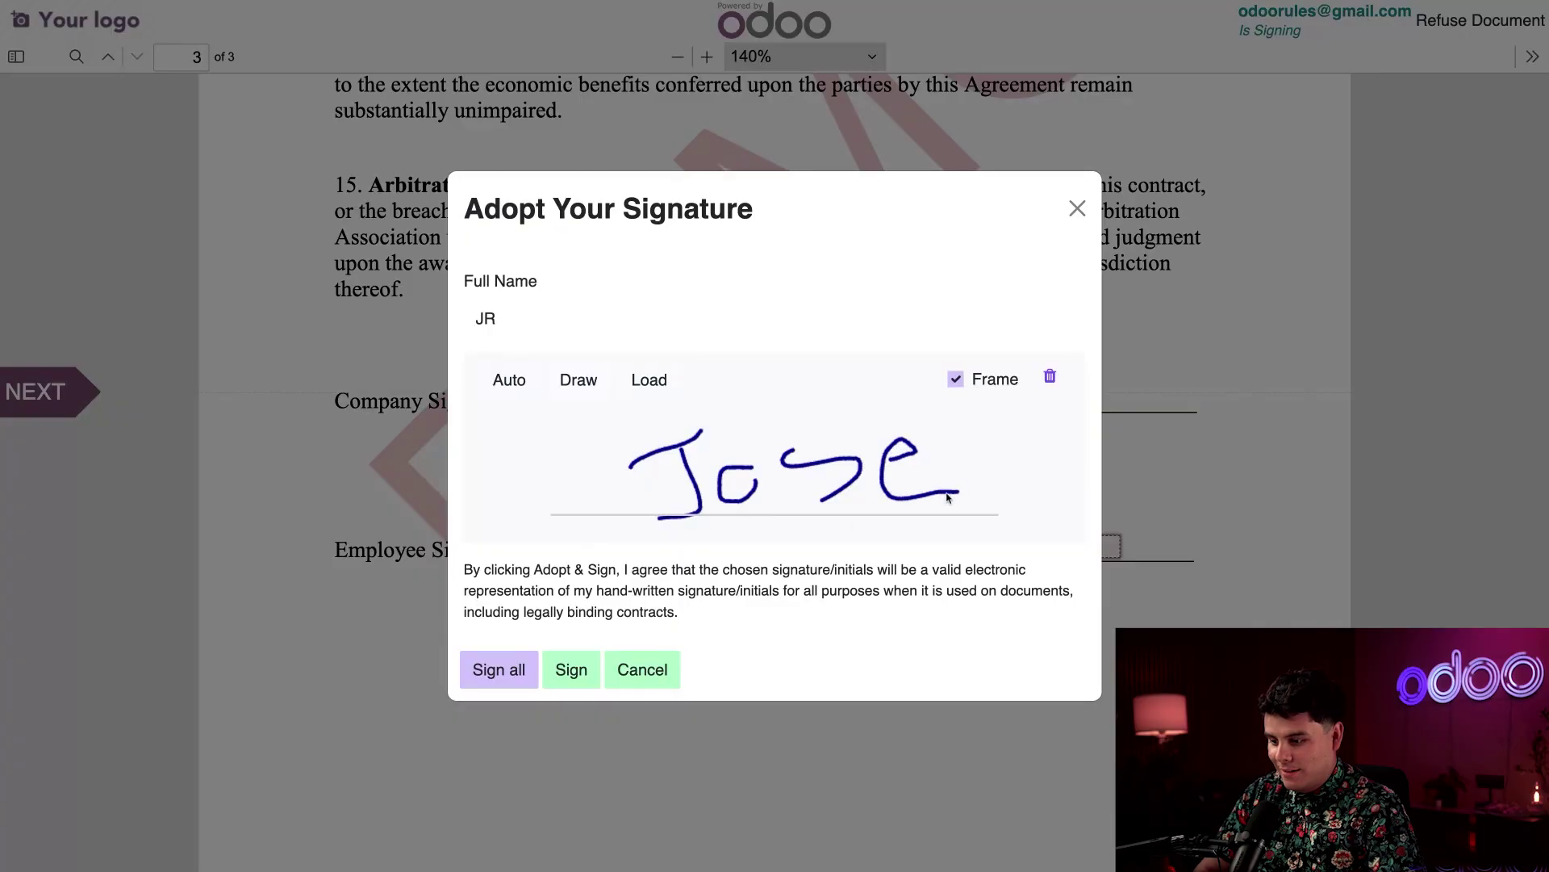
left_click(571, 671)
left_click(1009, 549)
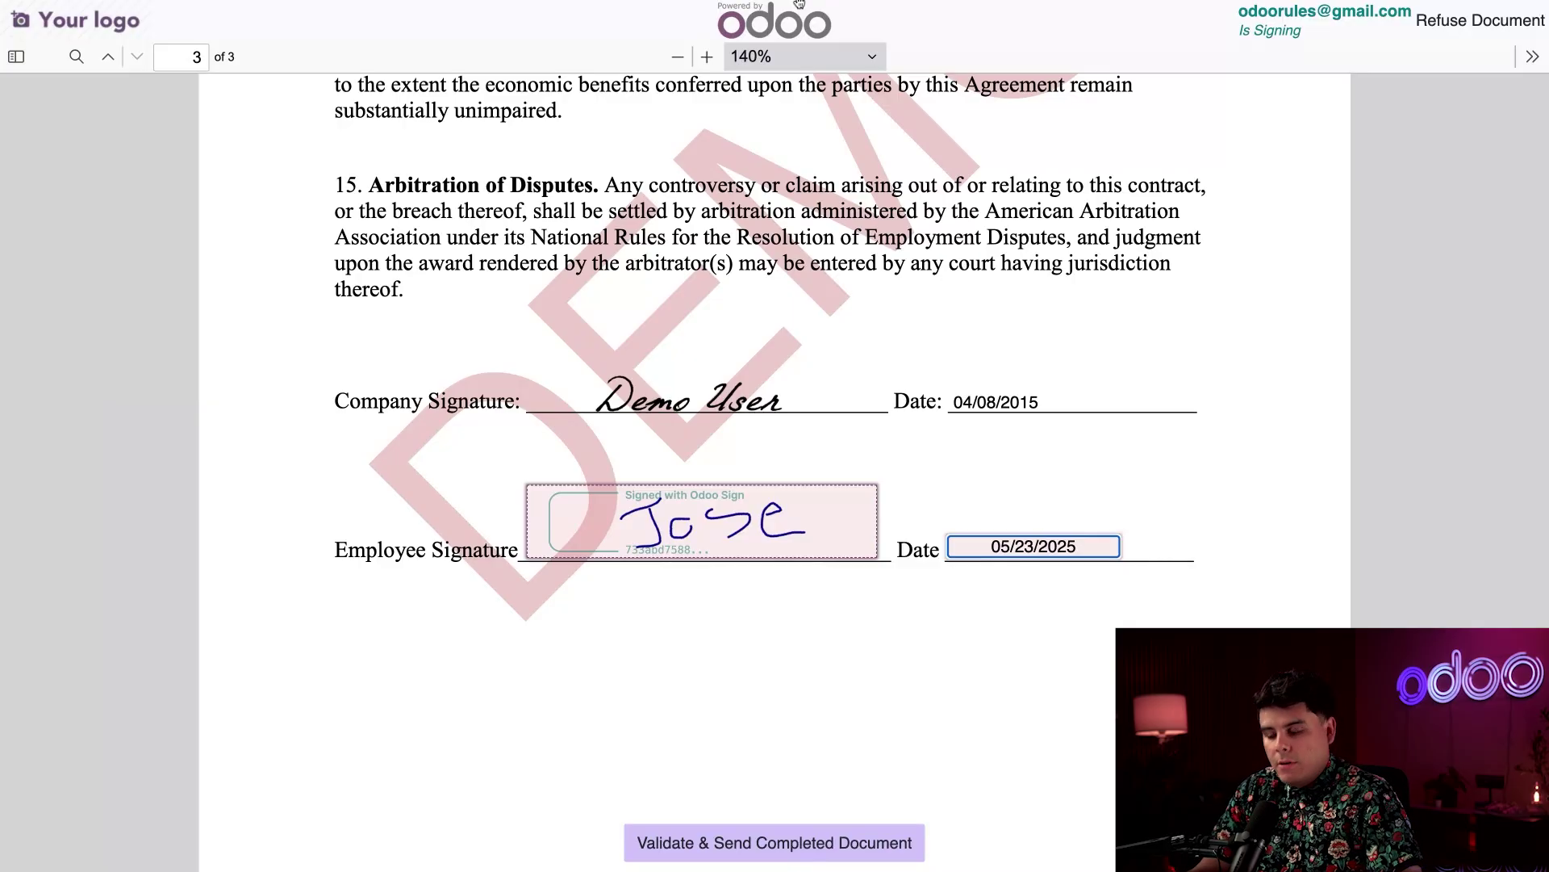
left_click(765, 843)
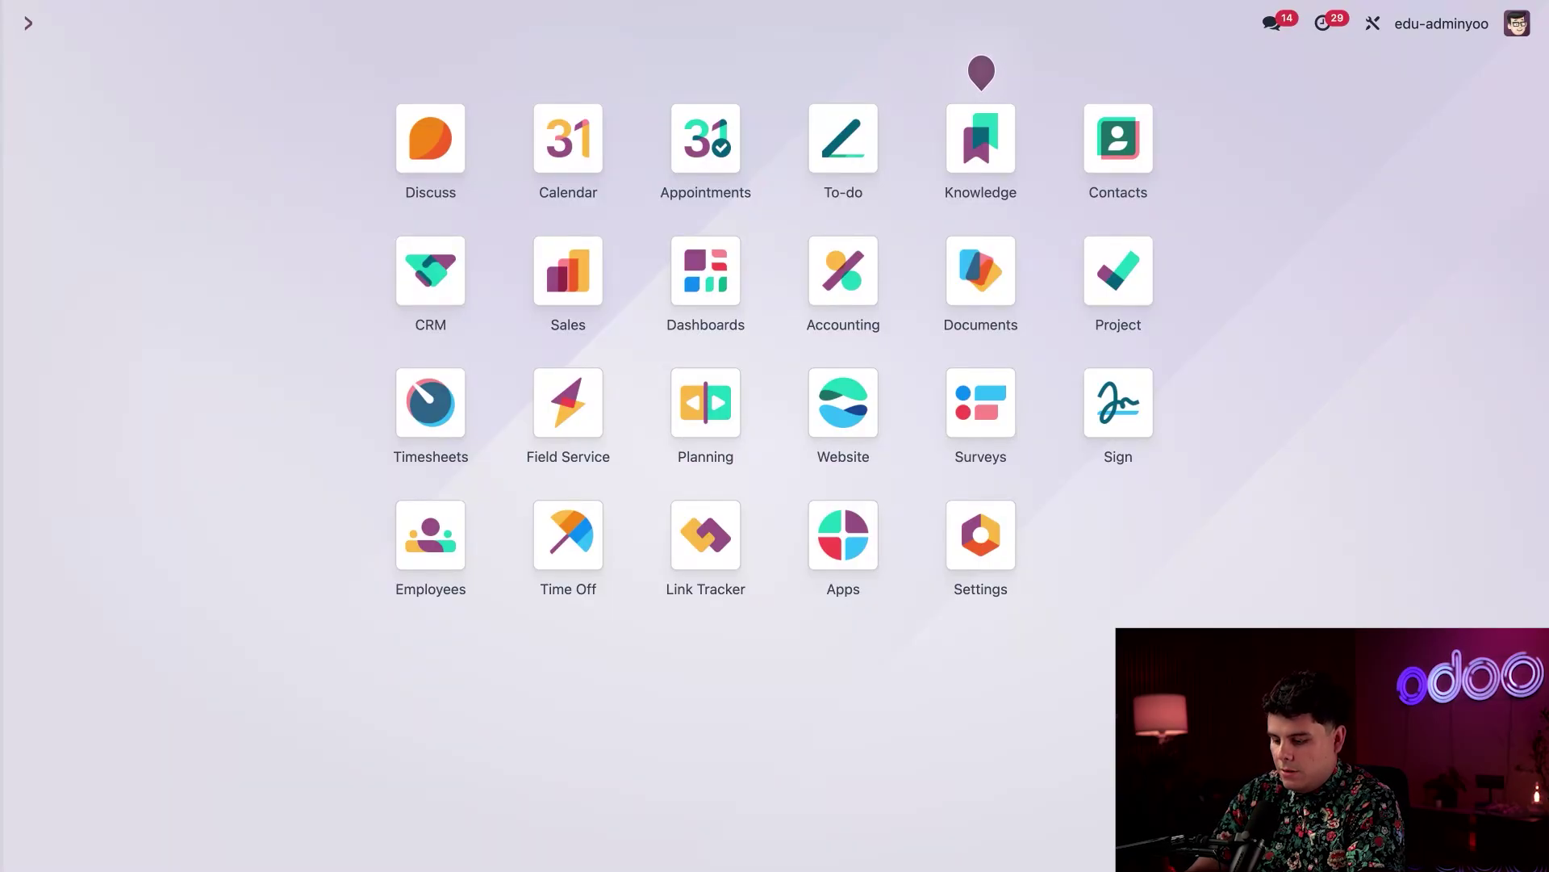
Open the Employment Contract template from the Sign app's template list
type("sign")
key("Return")
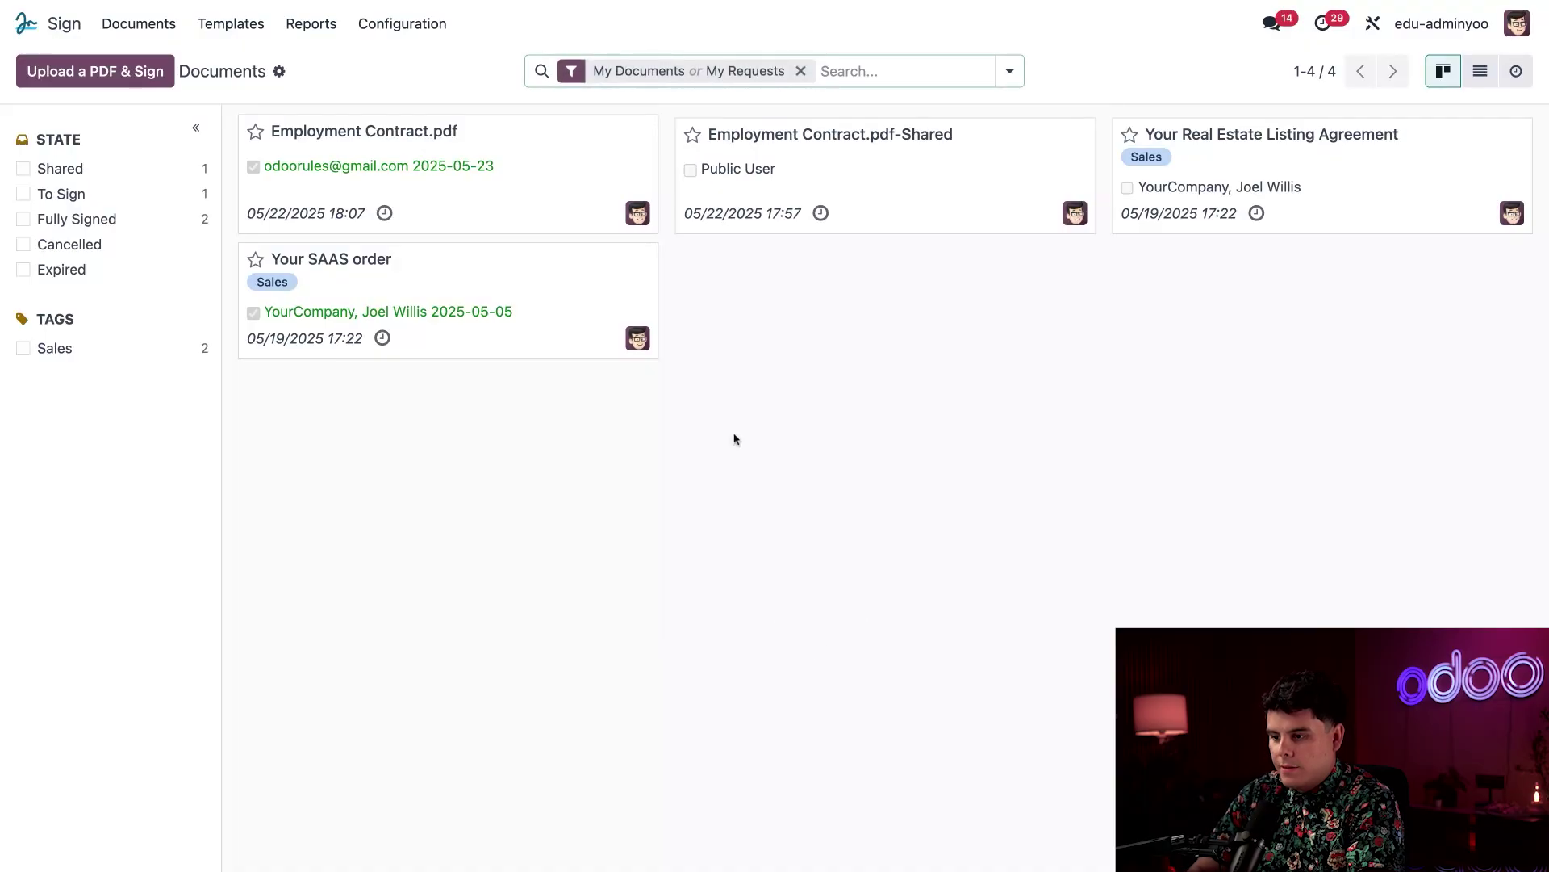
left_click(240, 25)
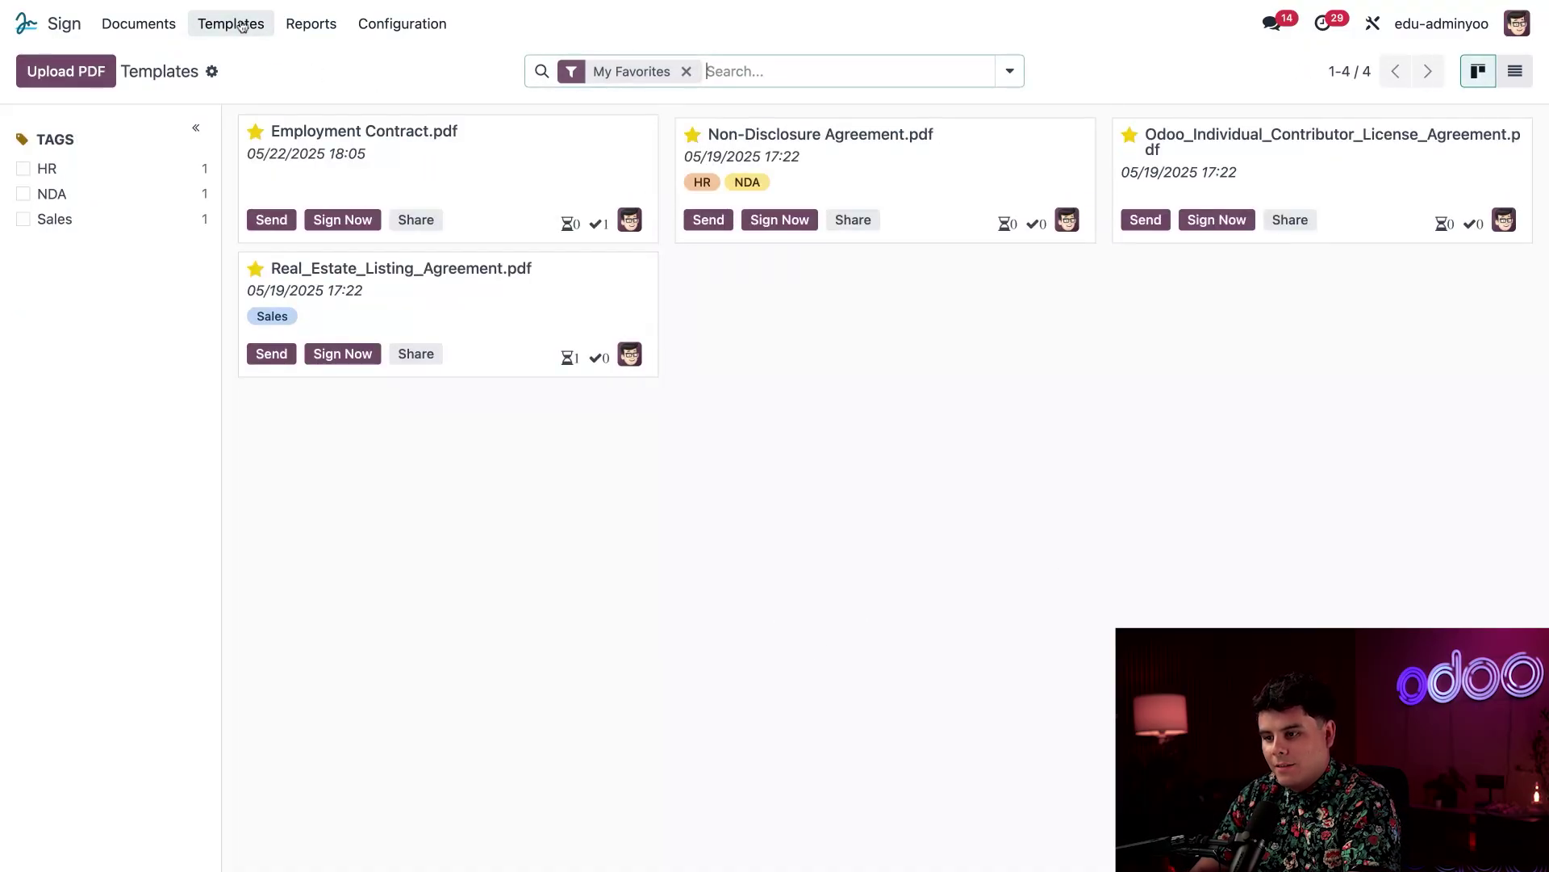
left_click(531, 196)
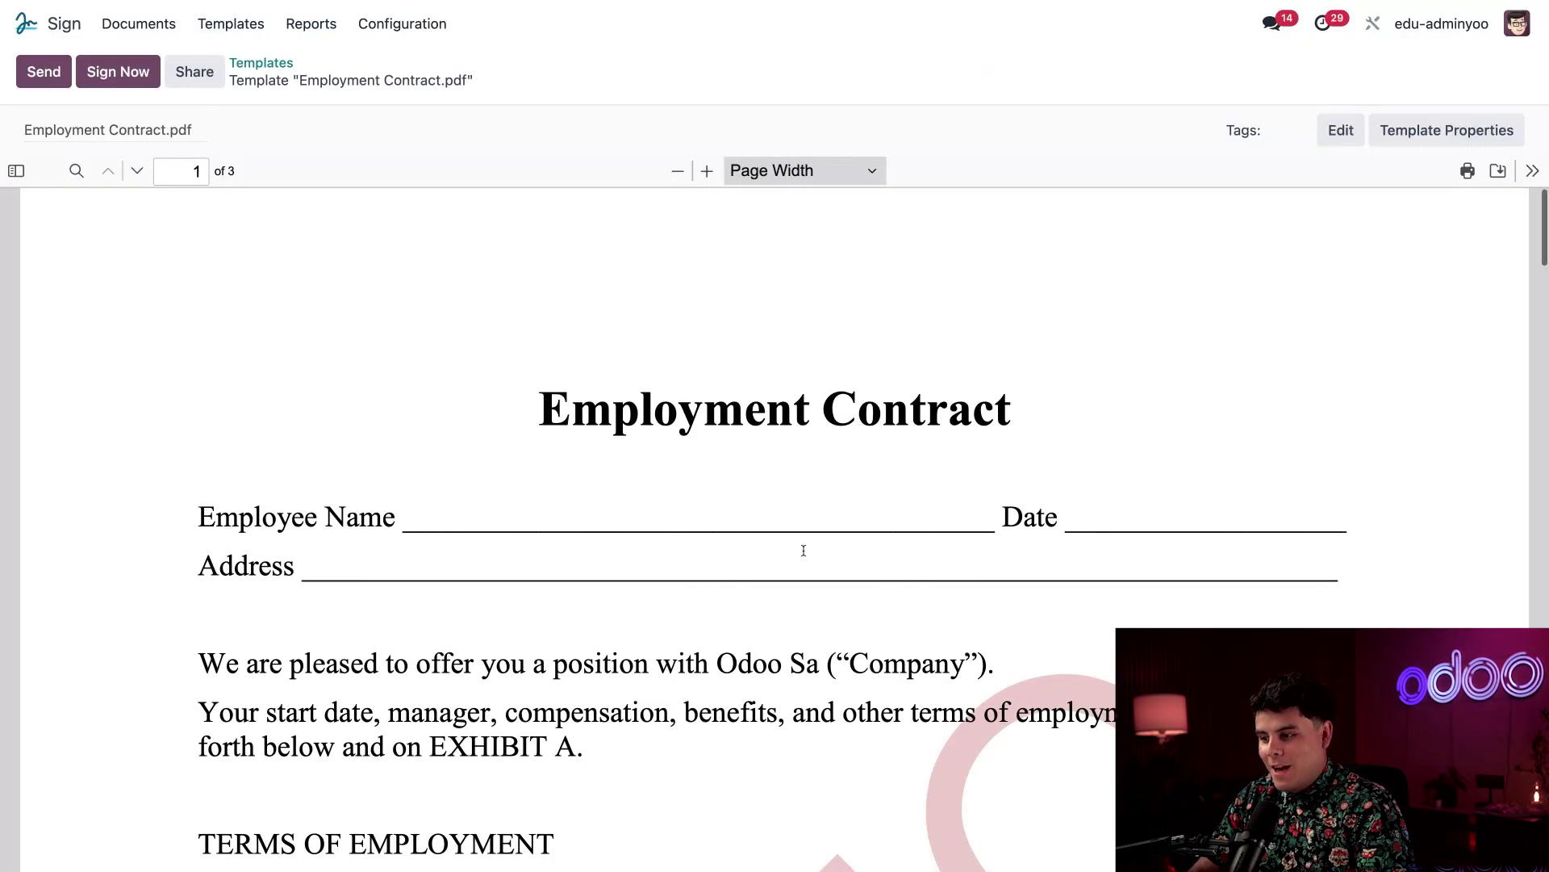
Review the template's pages, save it, and return to the Documents app
scroll(605, 484, "down", 1)
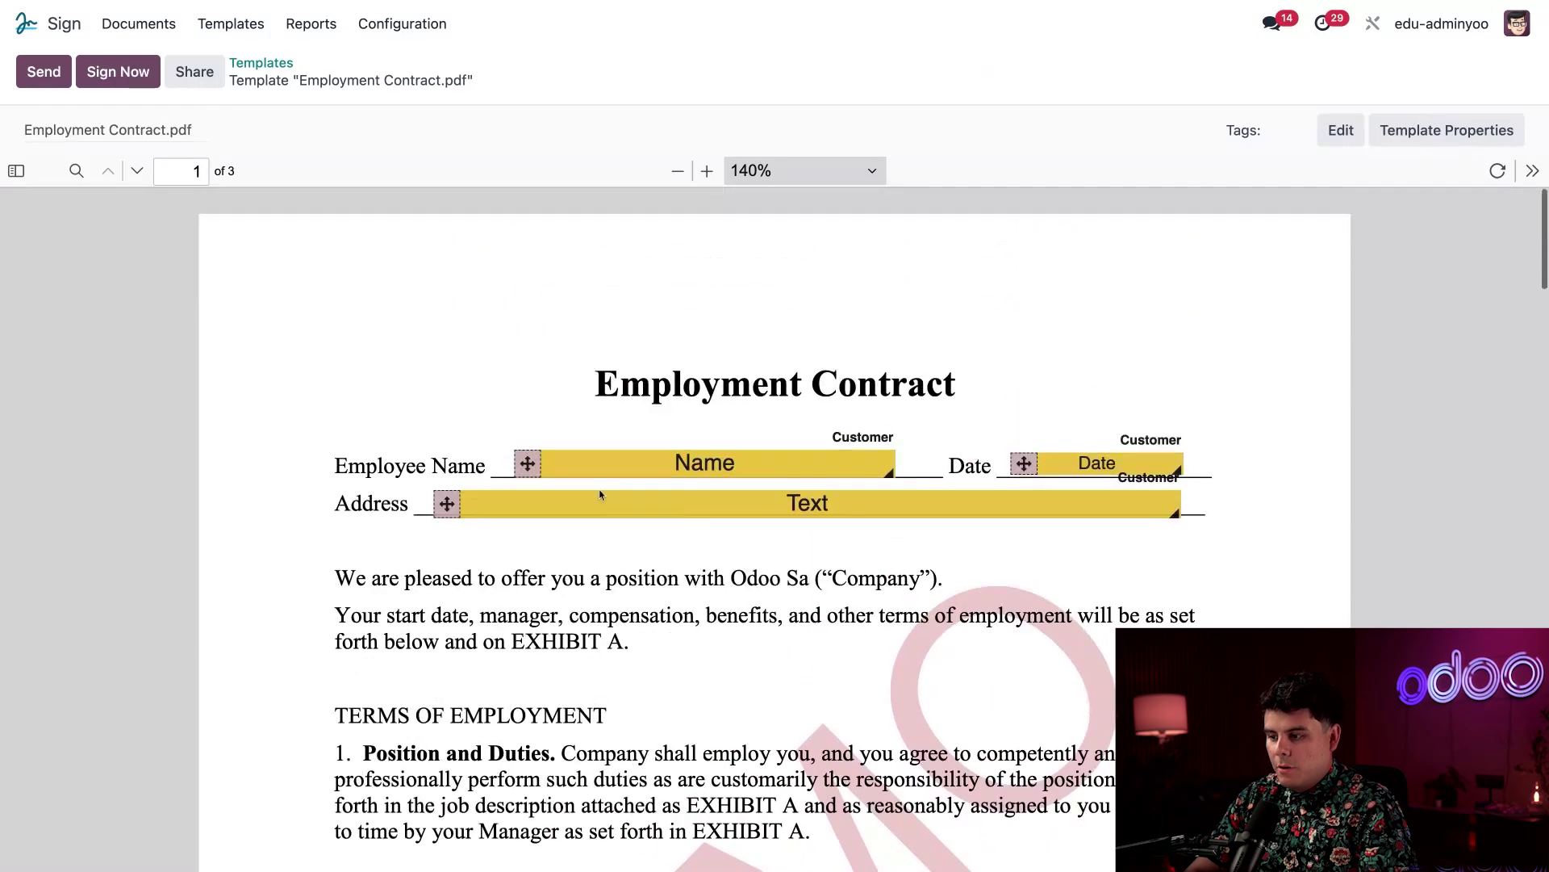
scroll(600, 495, "down", 10)
scroll(600, 495, "down", 15)
scroll(602, 490, "up", 16)
scroll(605, 485, "up", 10)
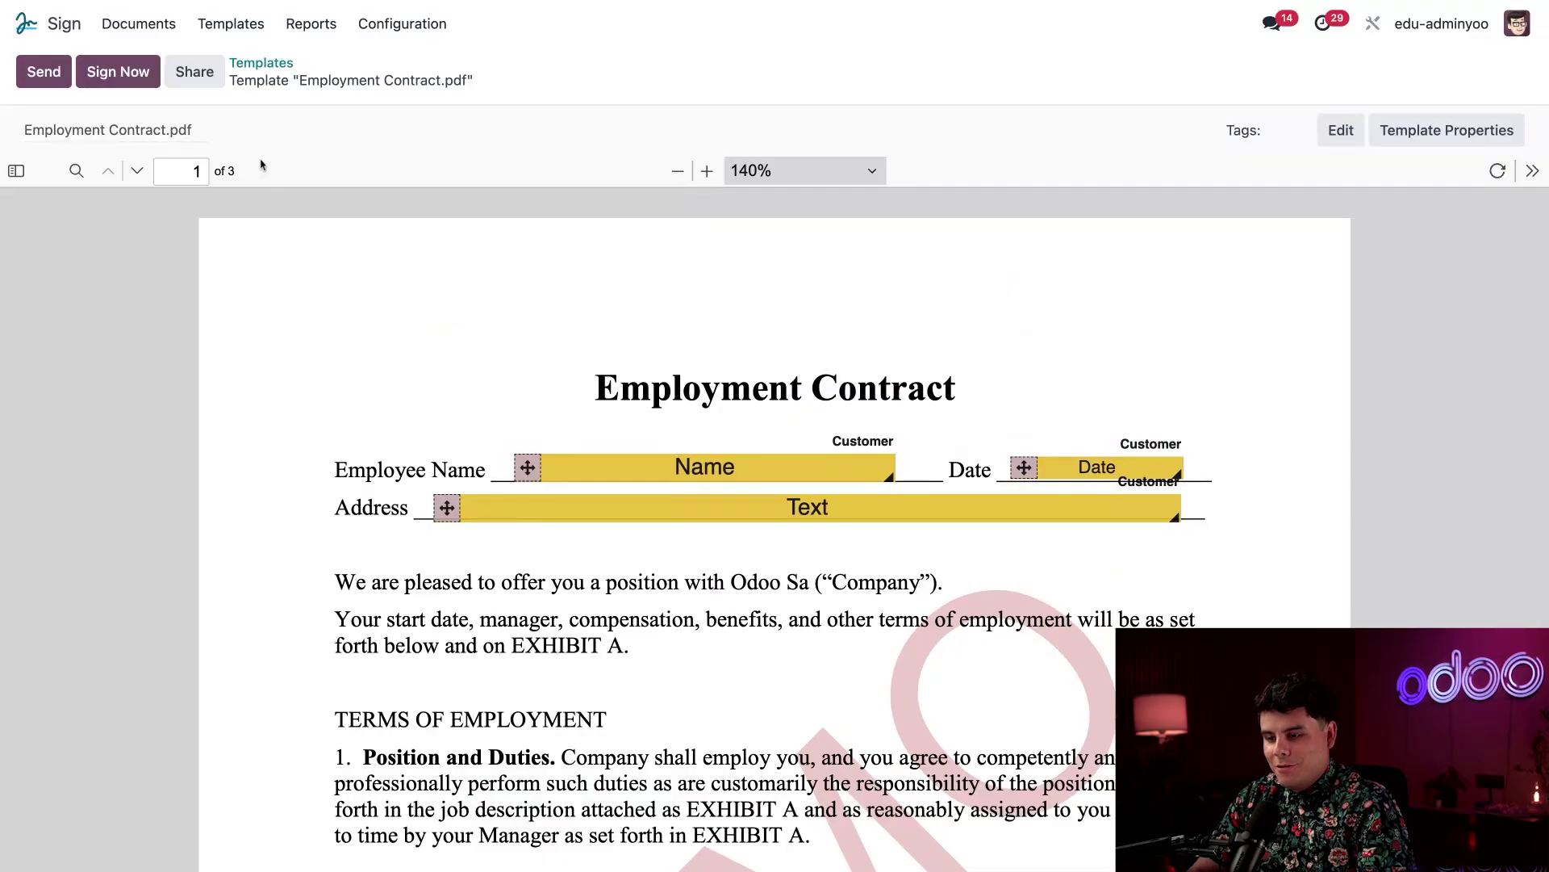
left_click(27, 24)
left_click(980, 272)
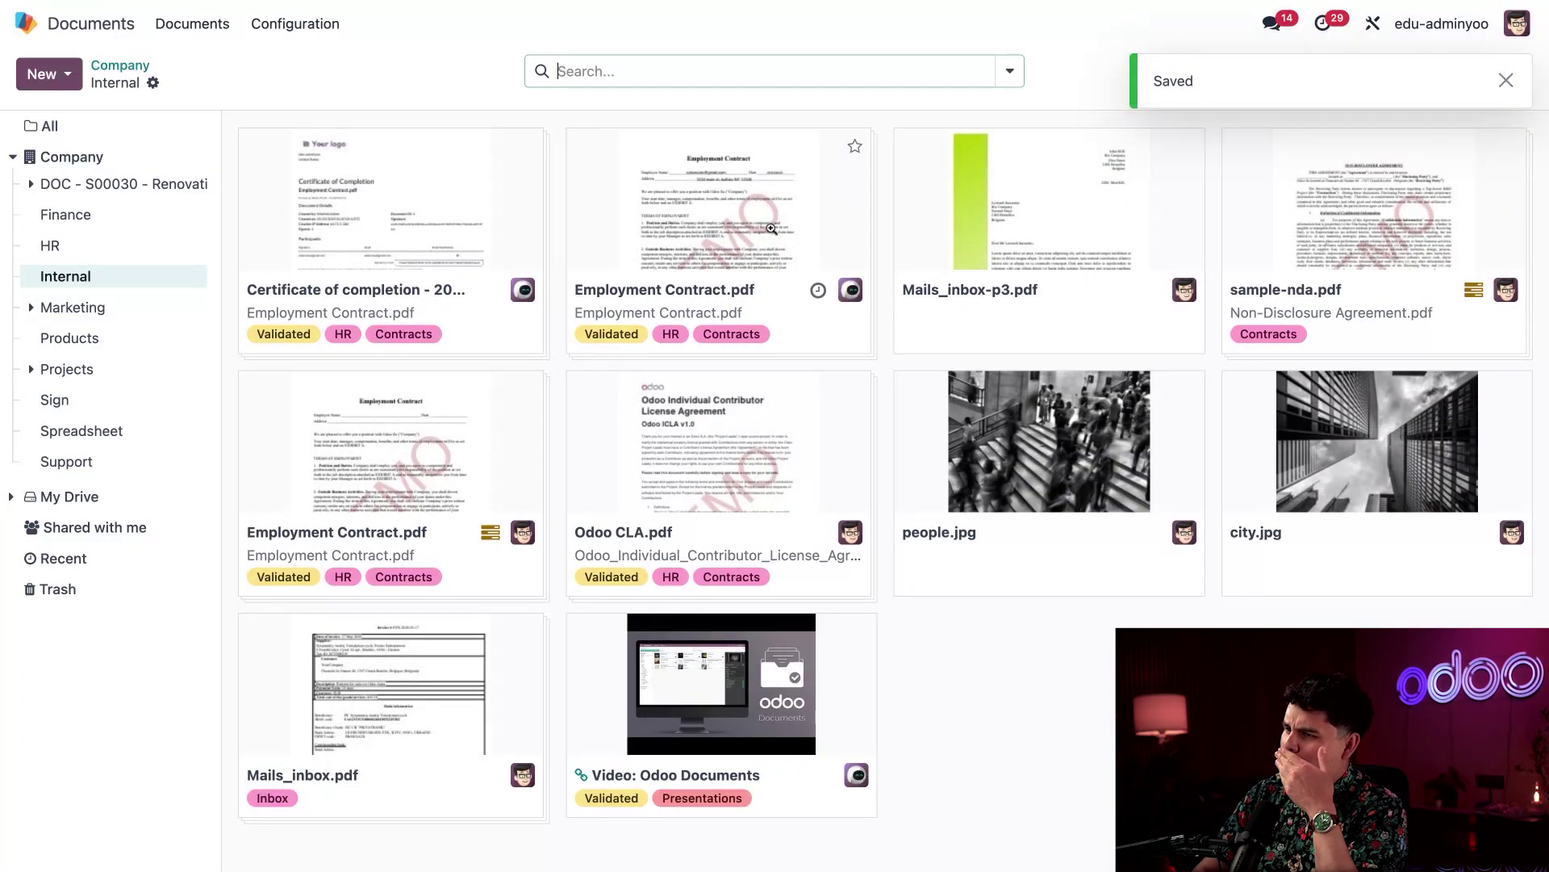
left_click(748, 234)
scroll(870, 355, "down", 20)
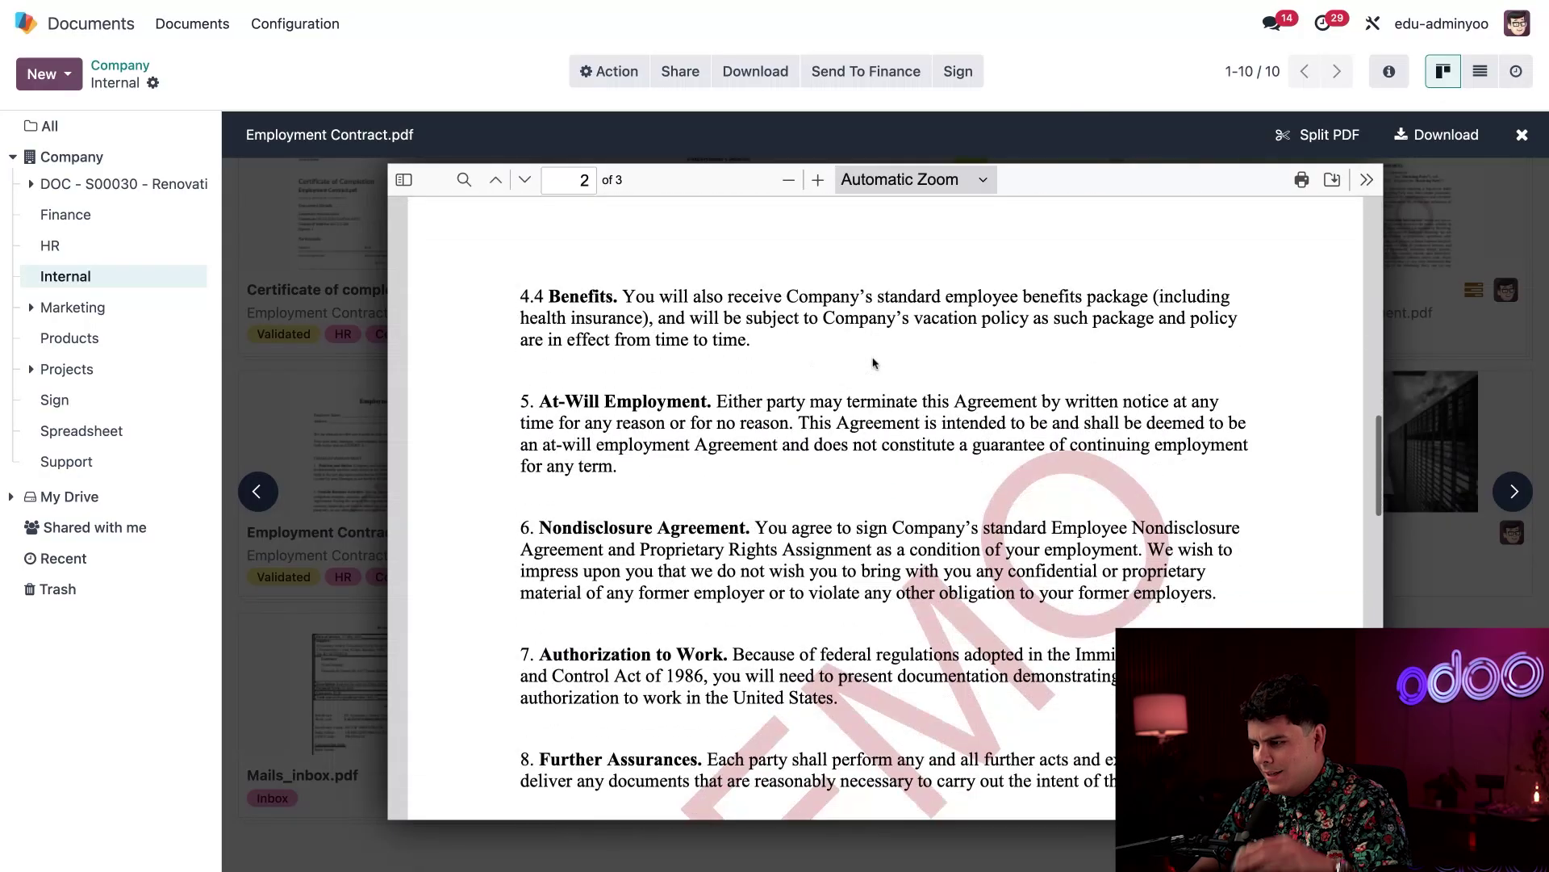
scroll(874, 363, "up", 2)
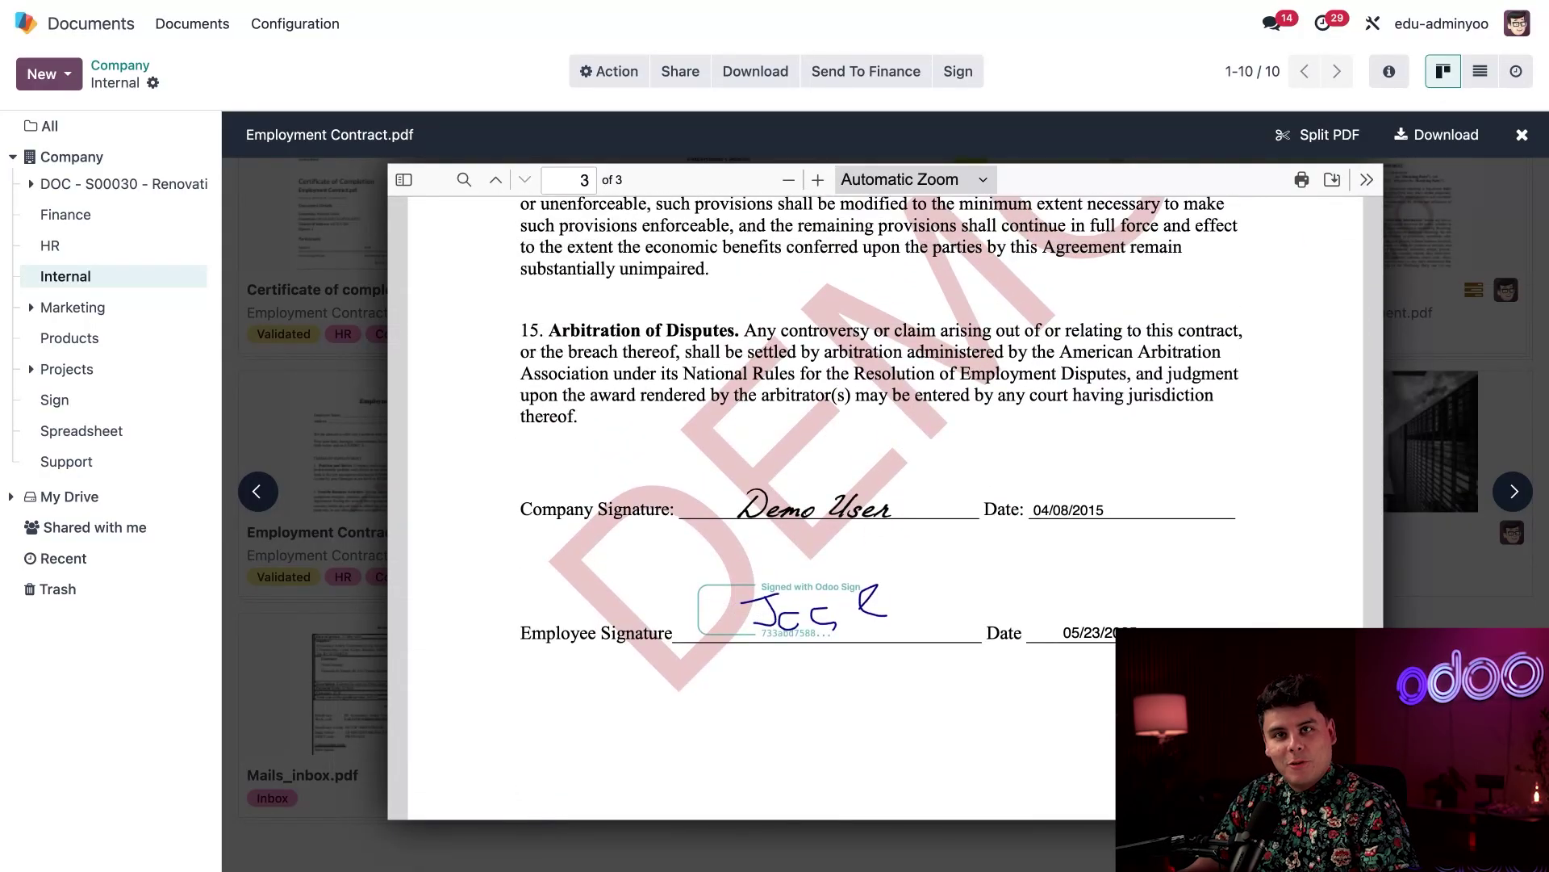
scroll(883, 443, "down", 1)
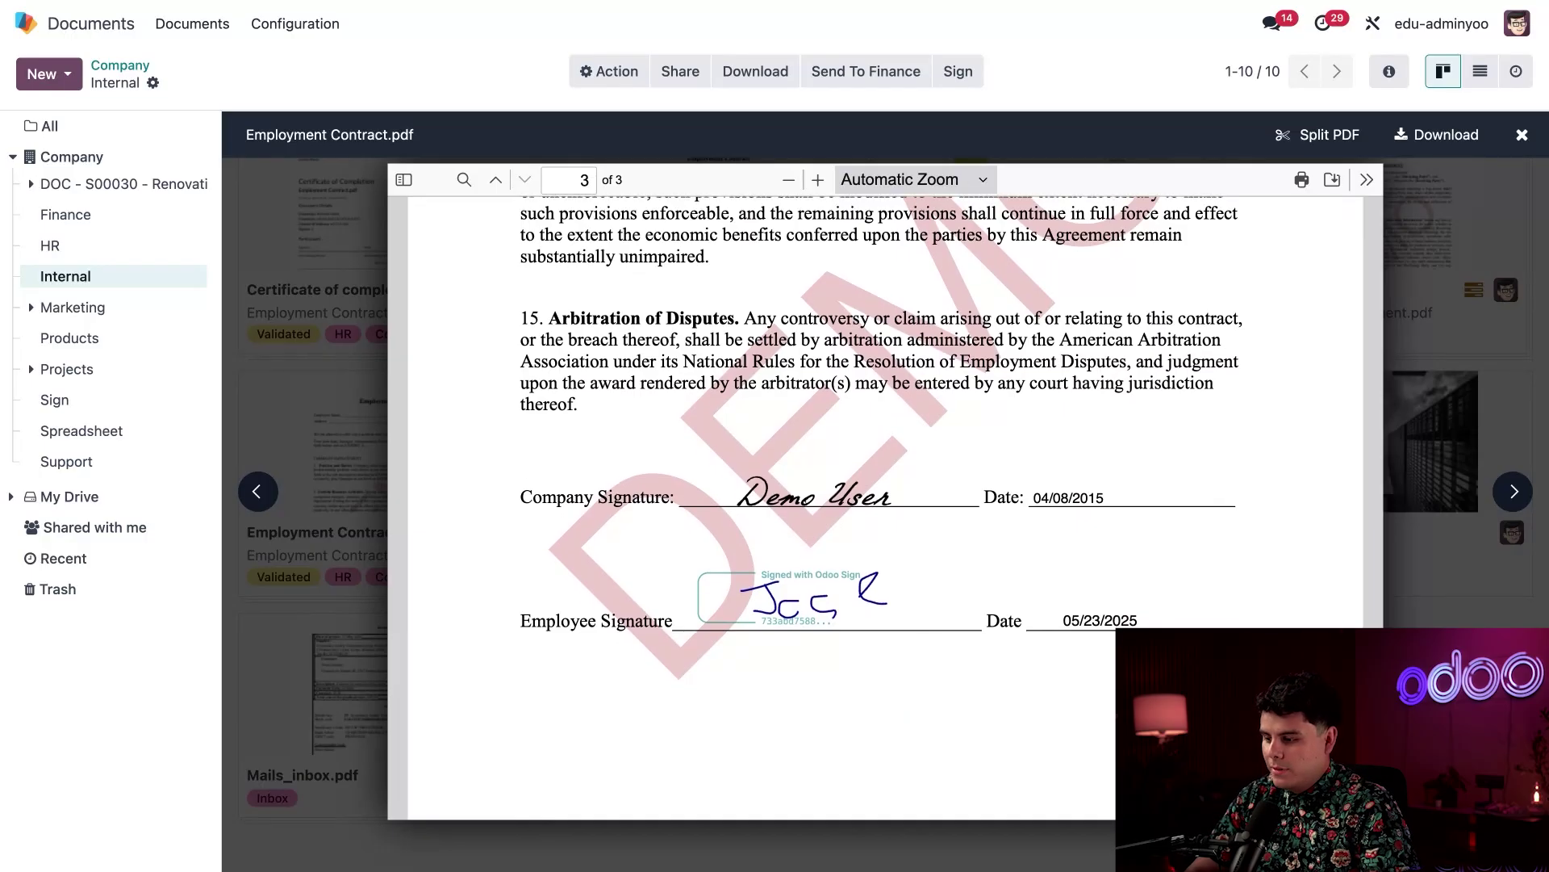
left_click(294, 368)
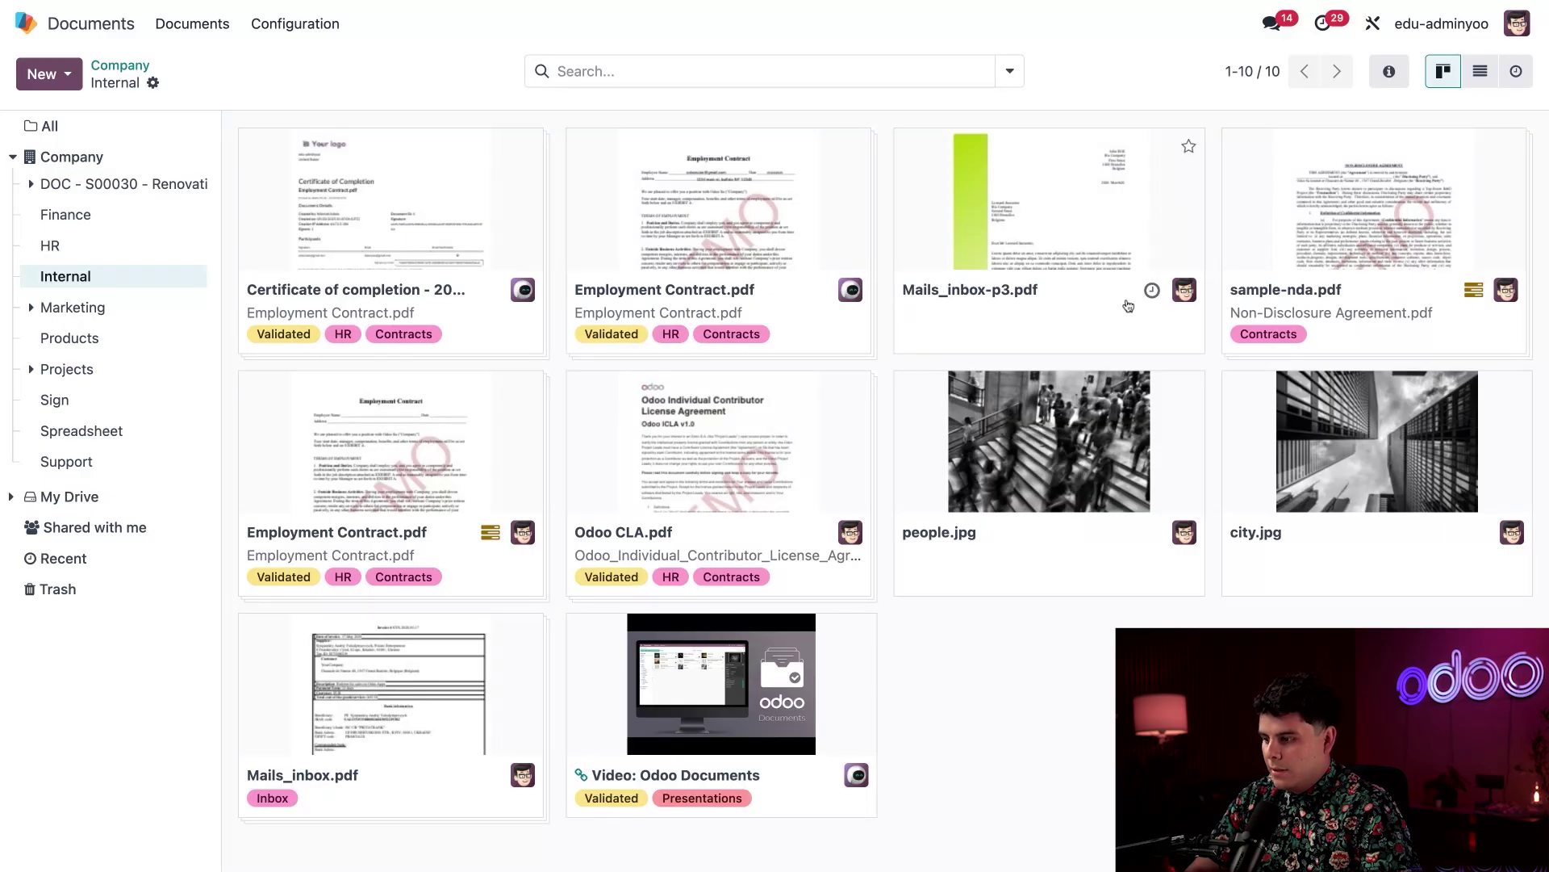
Begin a Request Signature activity on Mails_inbox-p3.pdf, then discard it without scheduling
left_click(1152, 289)
left_click(1247, 400)
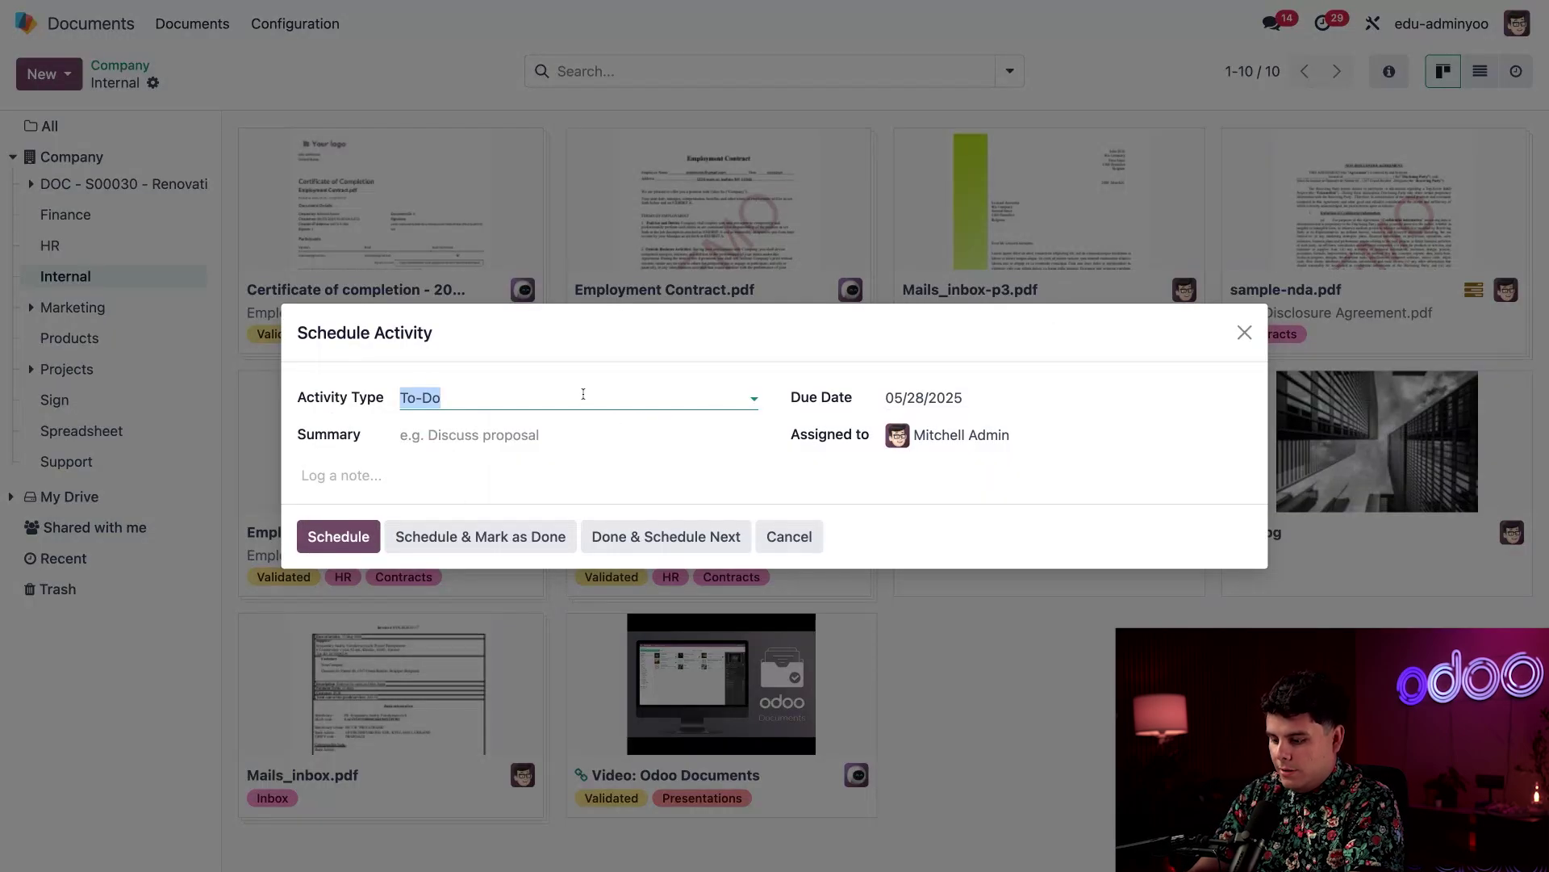
type("si")
left_click(477, 433)
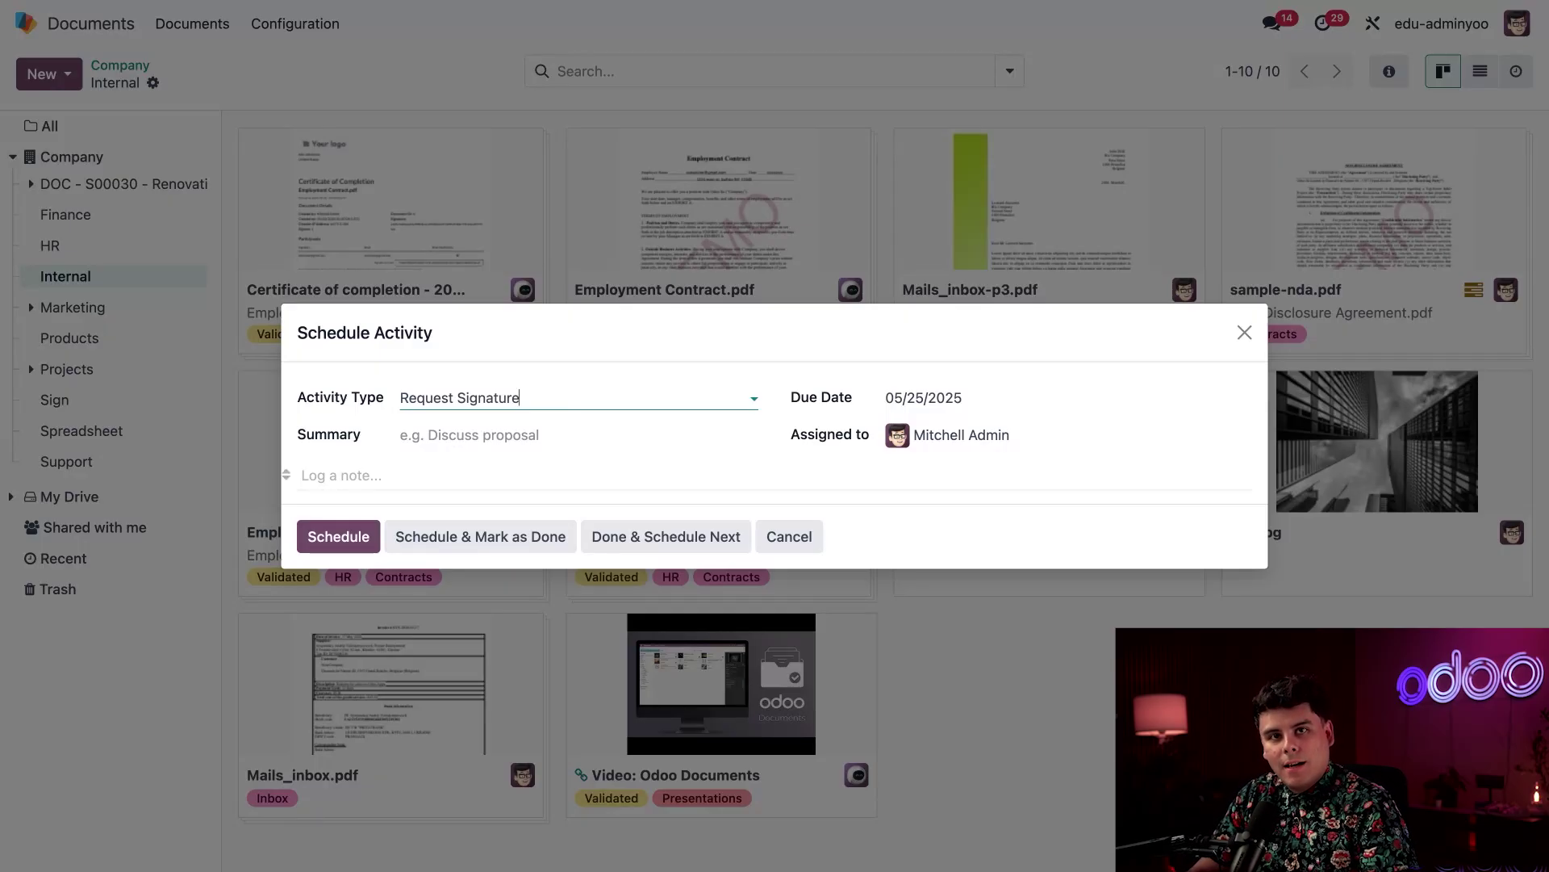
left_click(1245, 332)
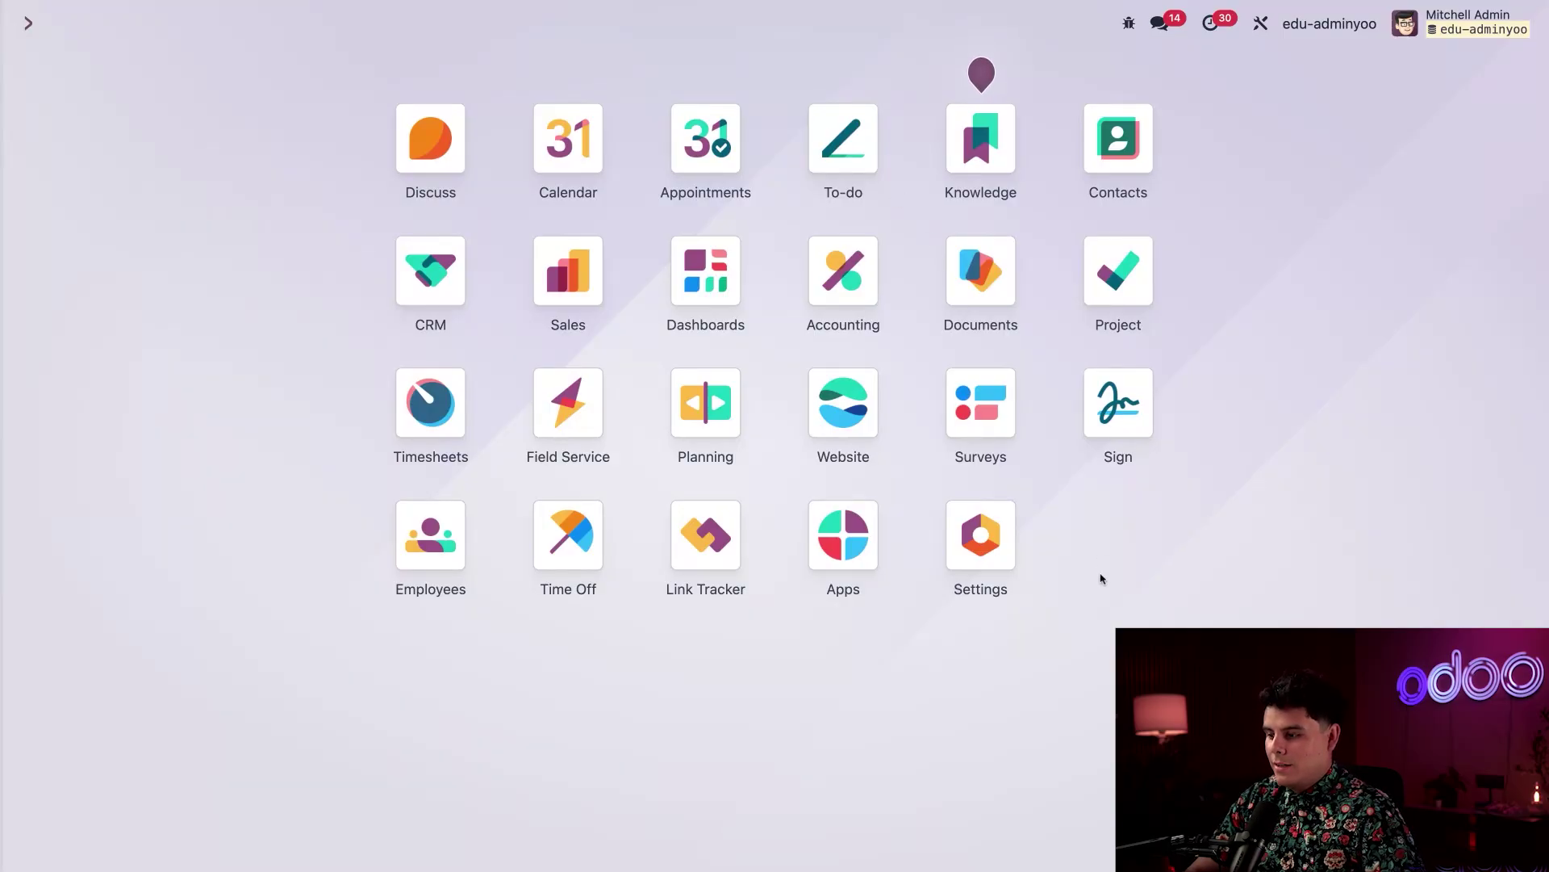
Enable the Create a Task action in the Internal folder's Actions on Select
left_click(982, 278)
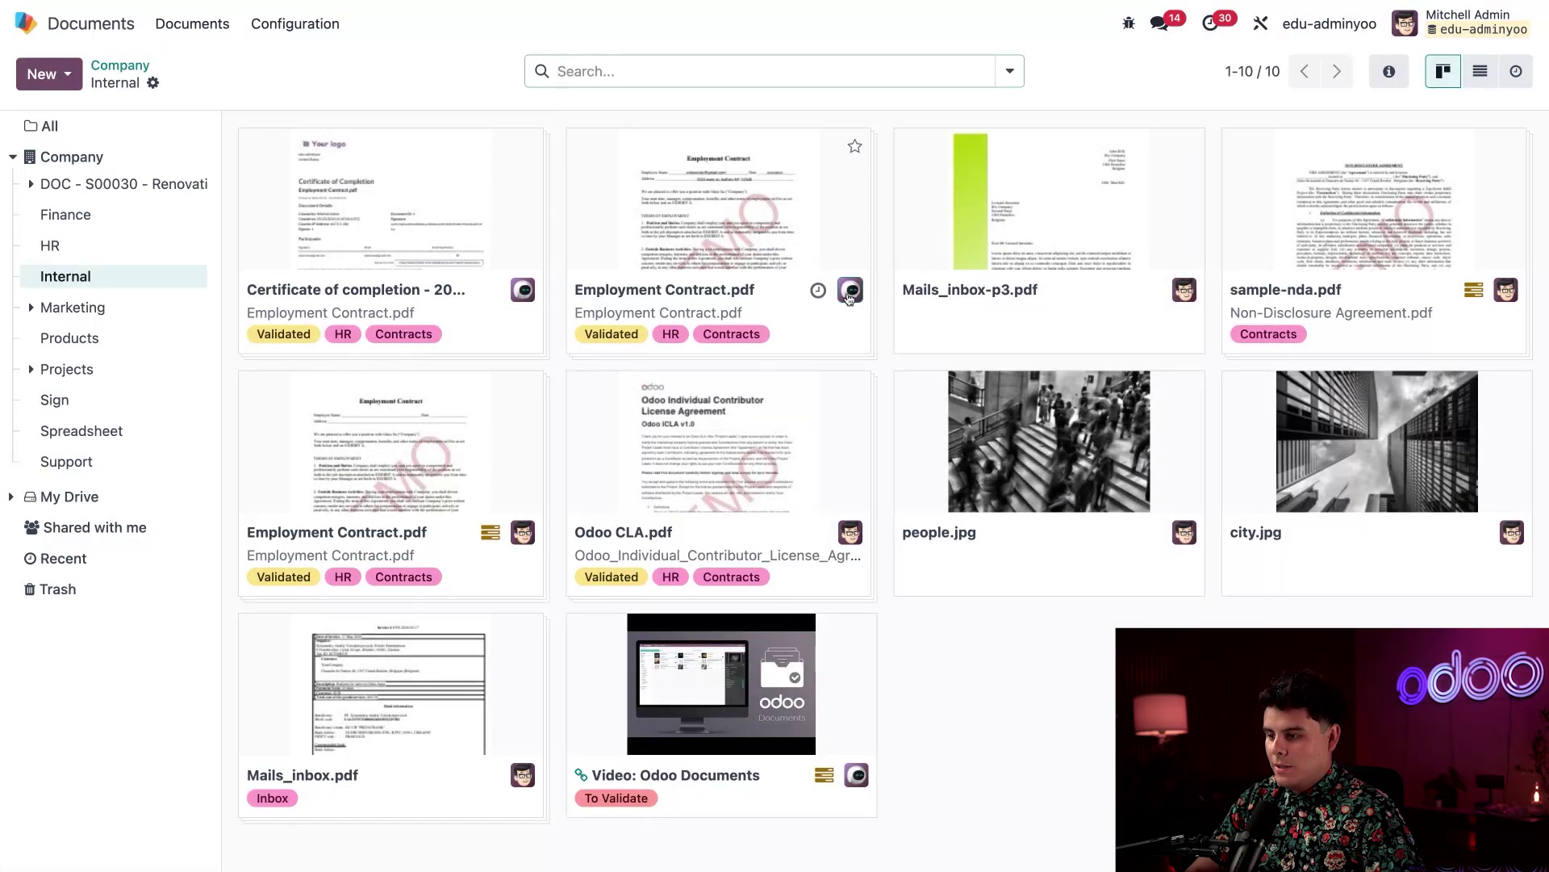
left_click(704, 690)
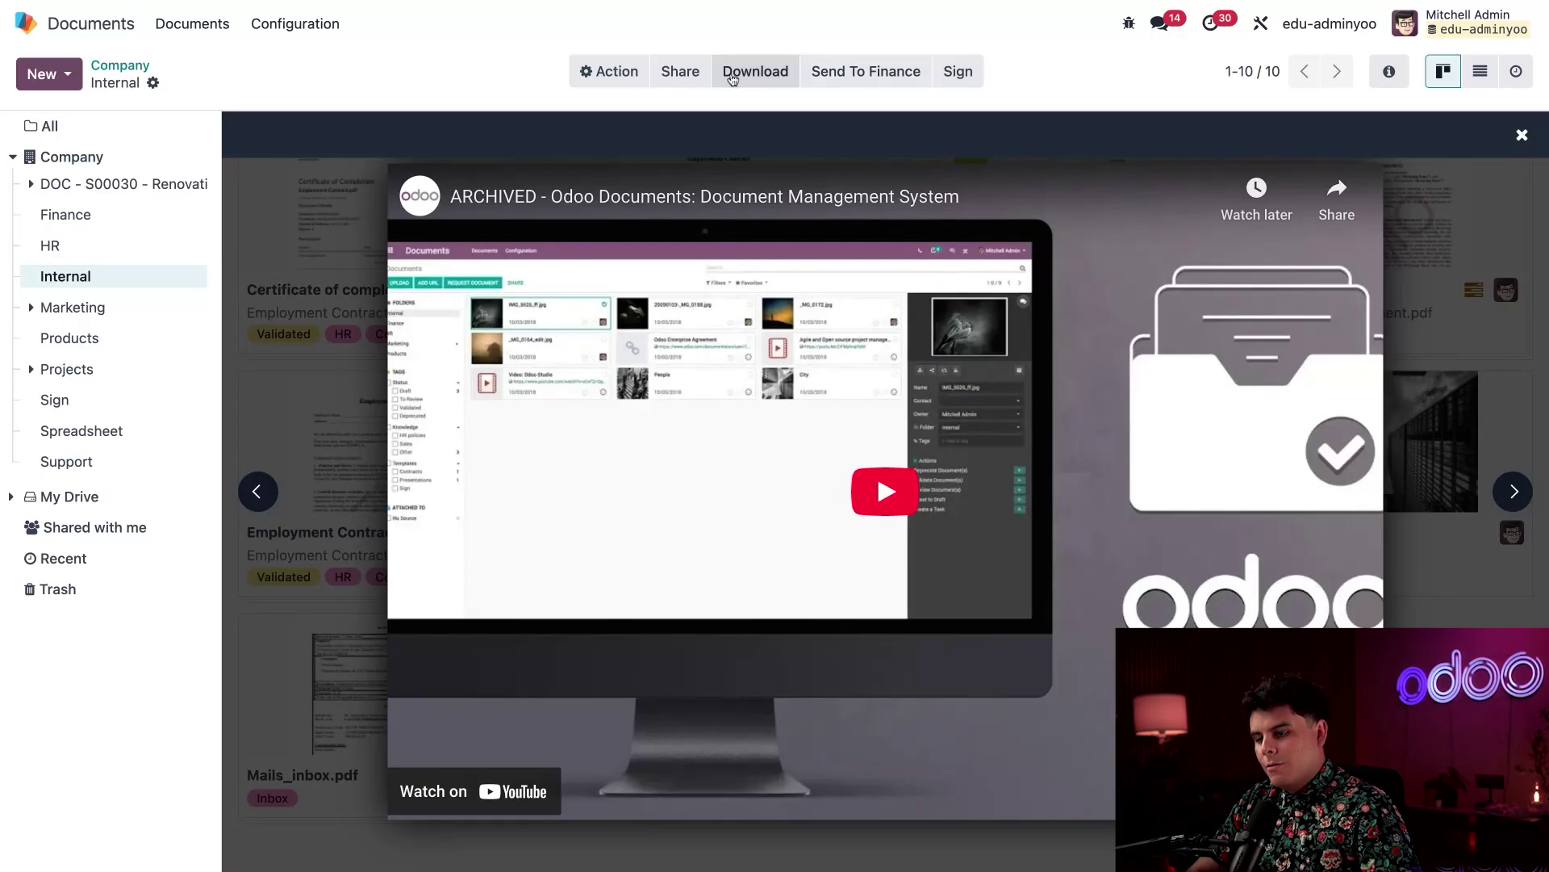
left_click(153, 84)
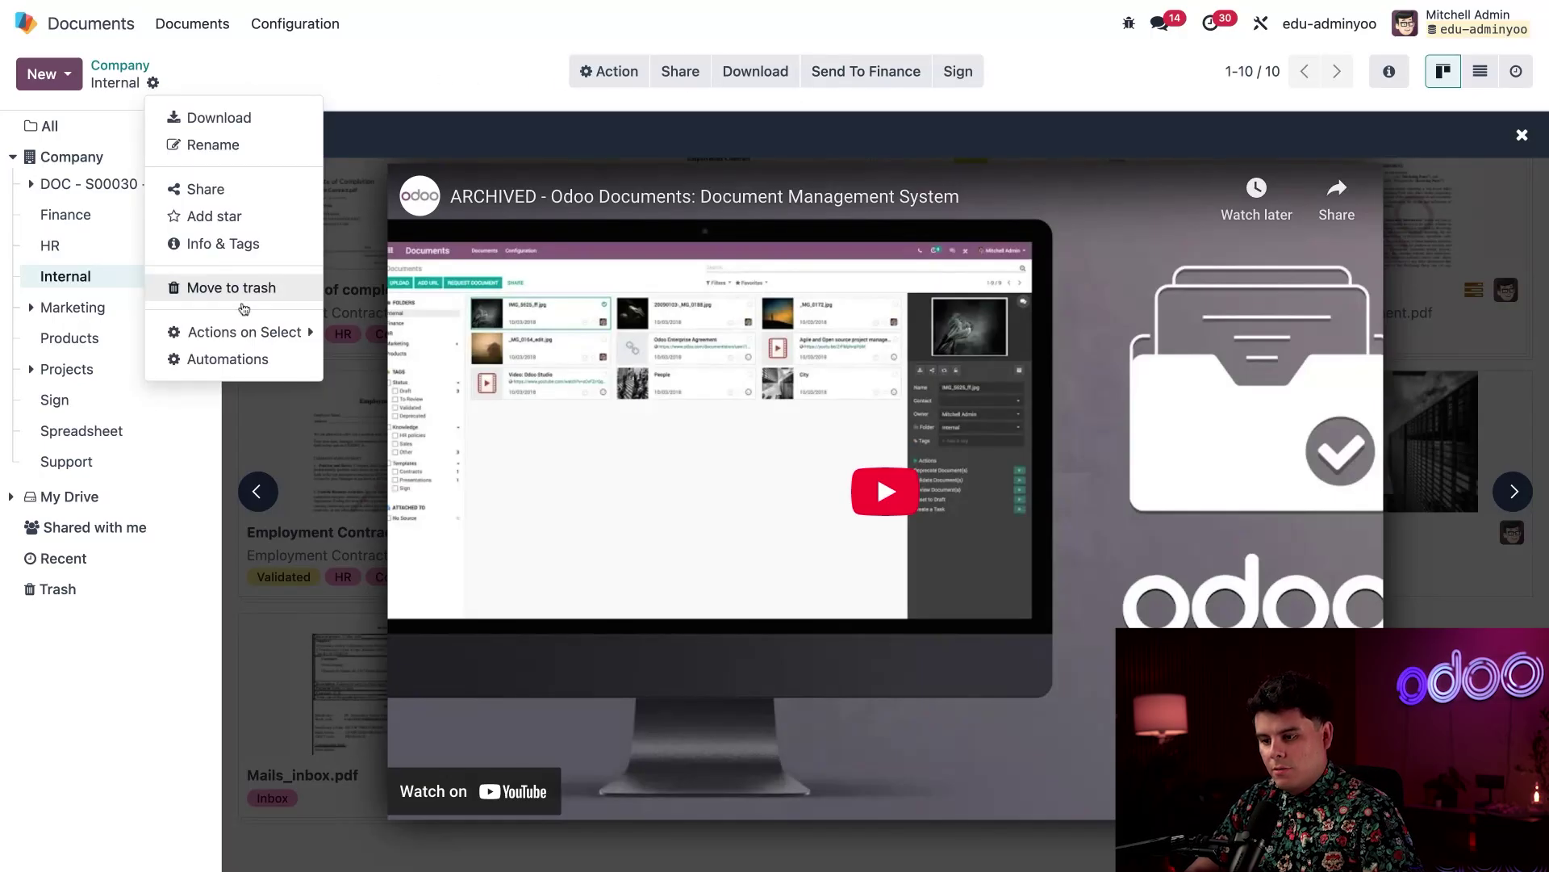
mouse_move(217, 335)
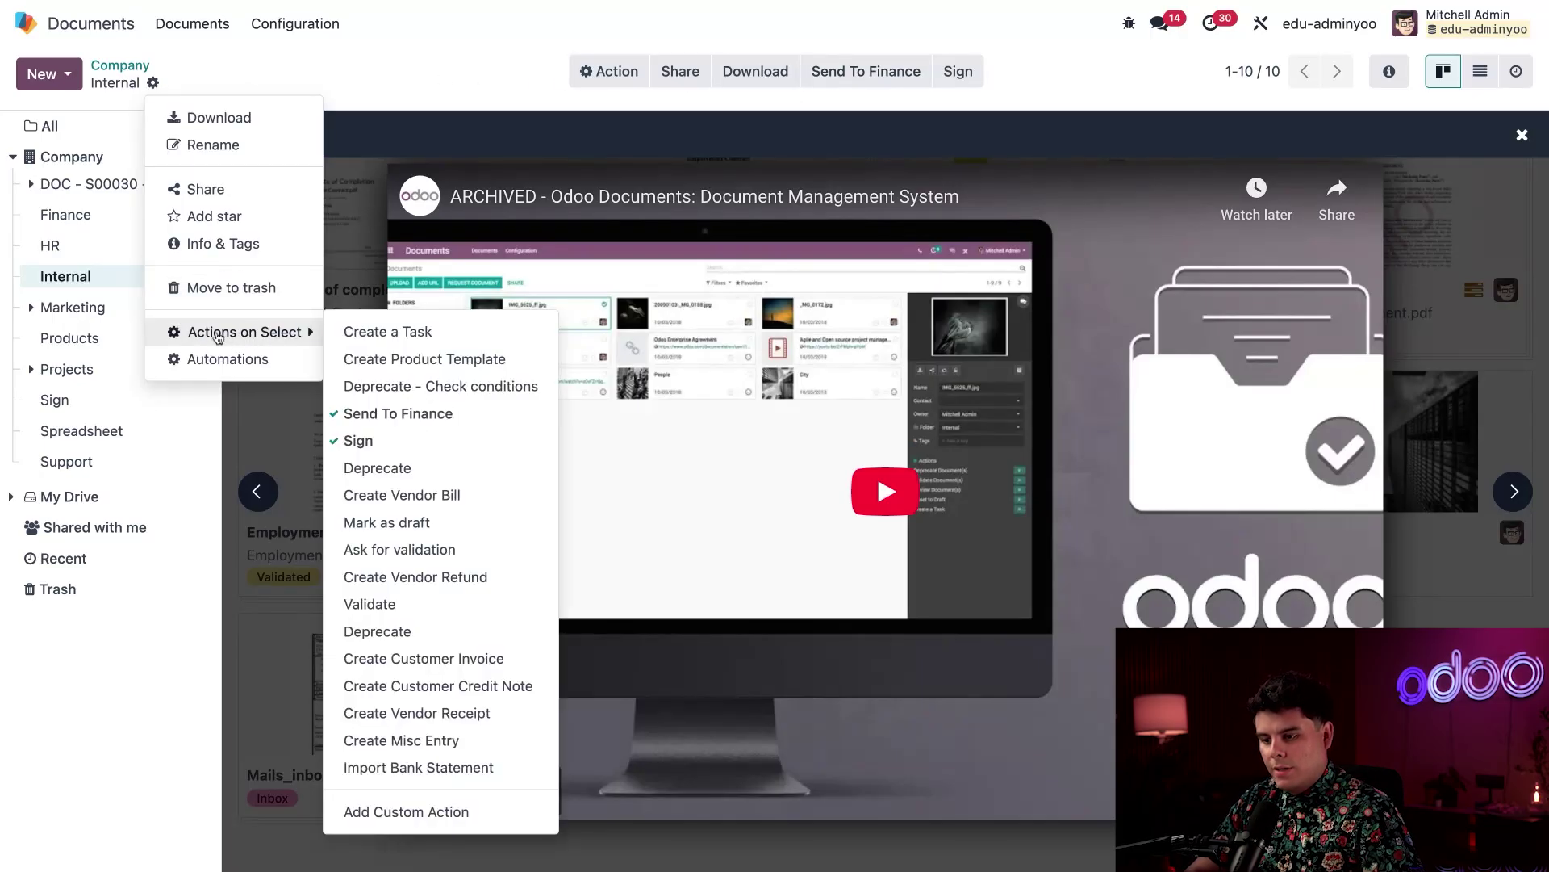
left_click(379, 337)
left_click(1025, 766)
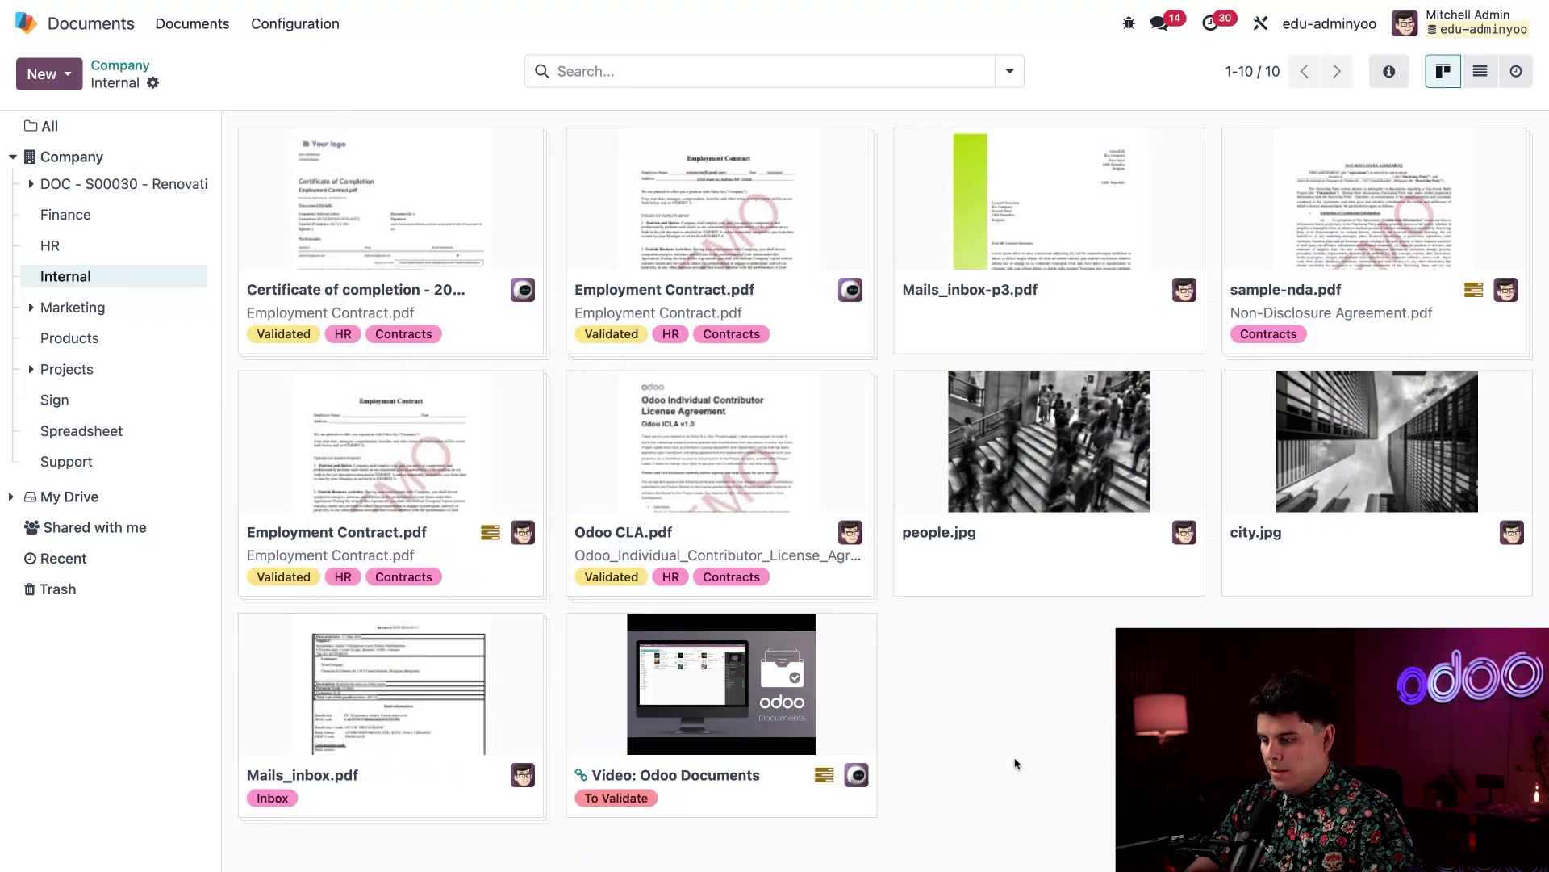
Create the task 'Video: Odoo Documents' from the video document's More actions
left_click(796, 705)
left_click(983, 80)
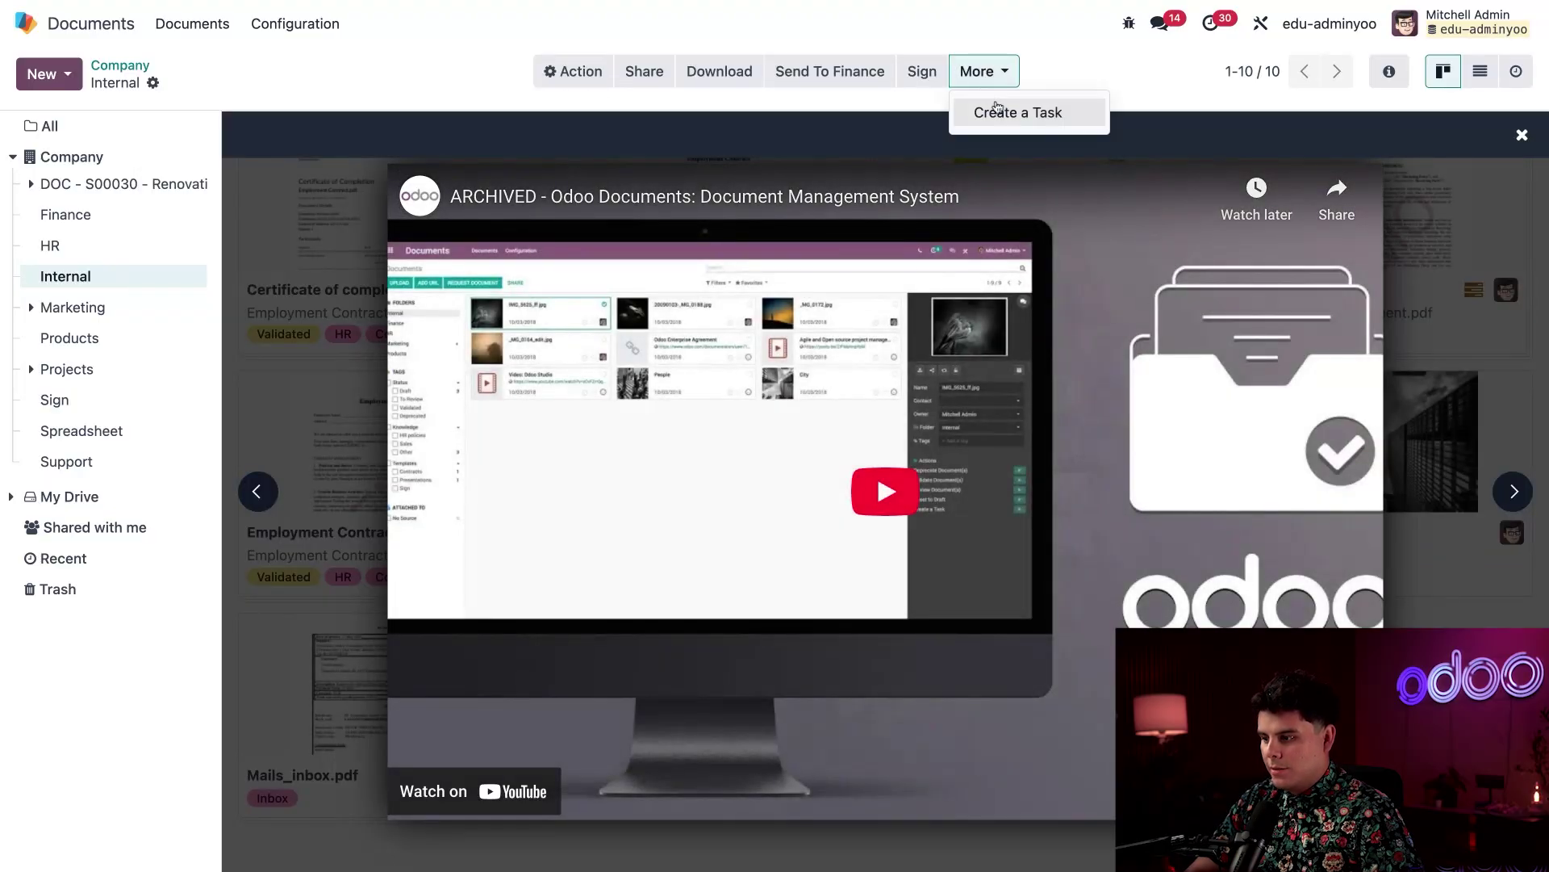
left_click(152, 82)
mouse_move(232, 334)
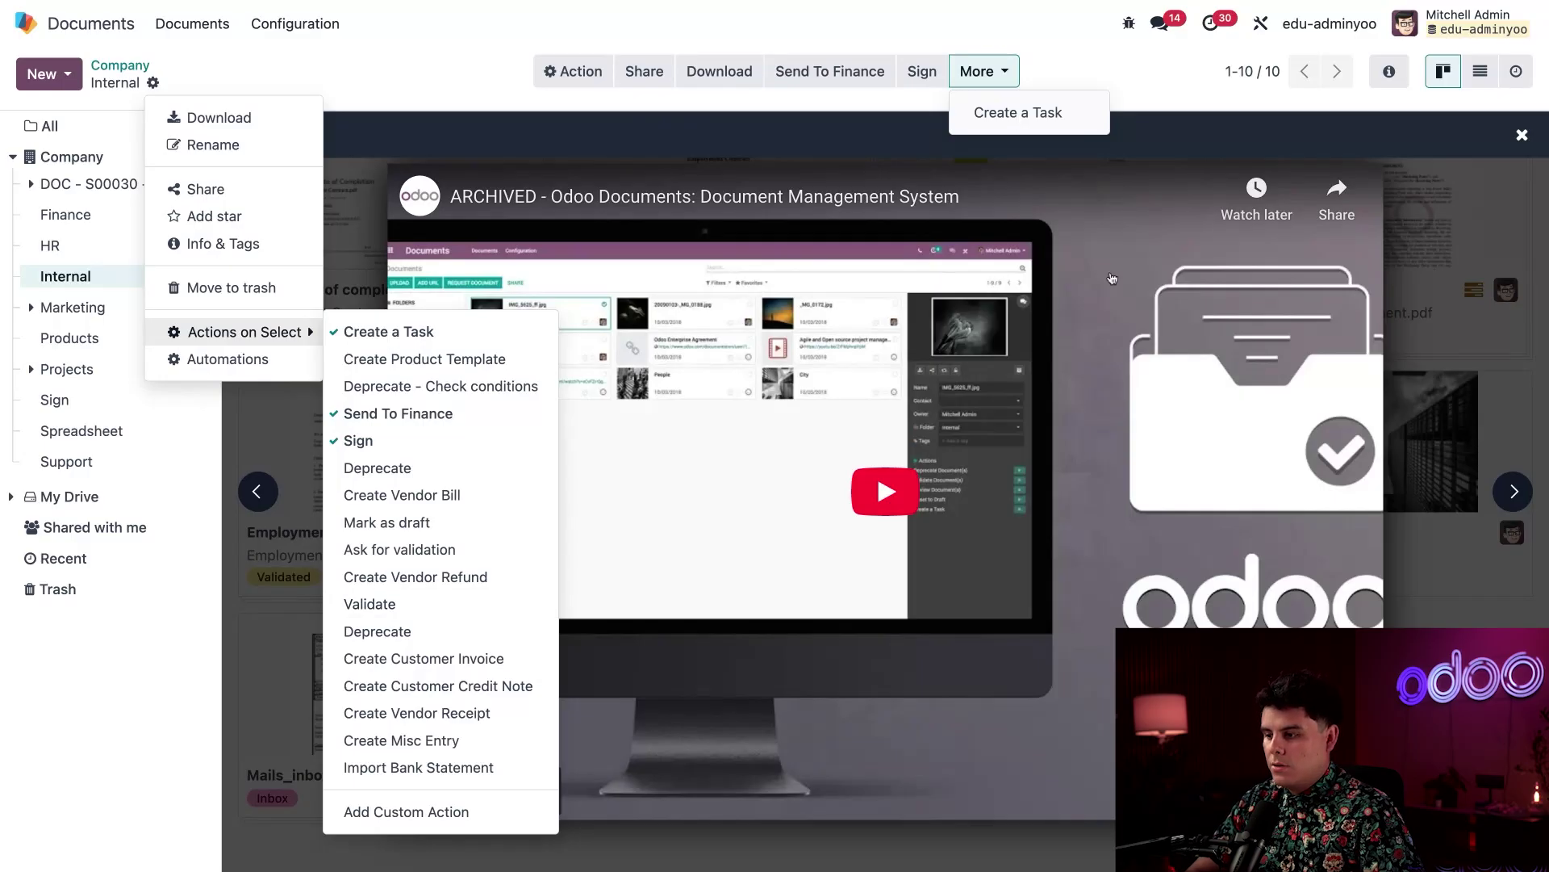
left_click(1073, 74)
left_click(998, 86)
left_click(1021, 114)
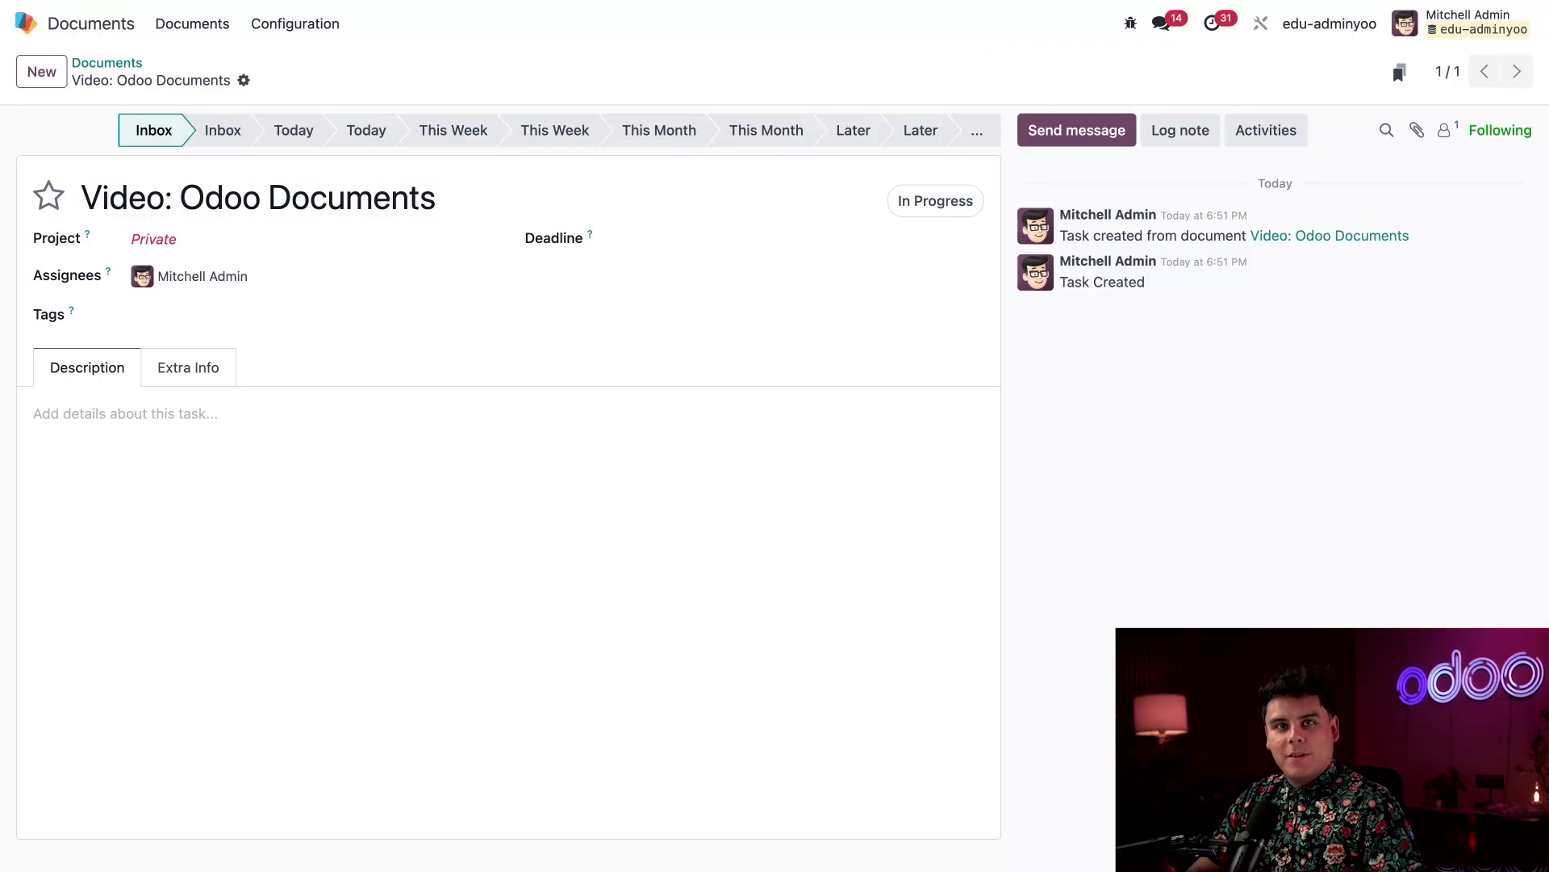
Assign the Video: Odoo Documents task to the sample project
left_click(234, 238)
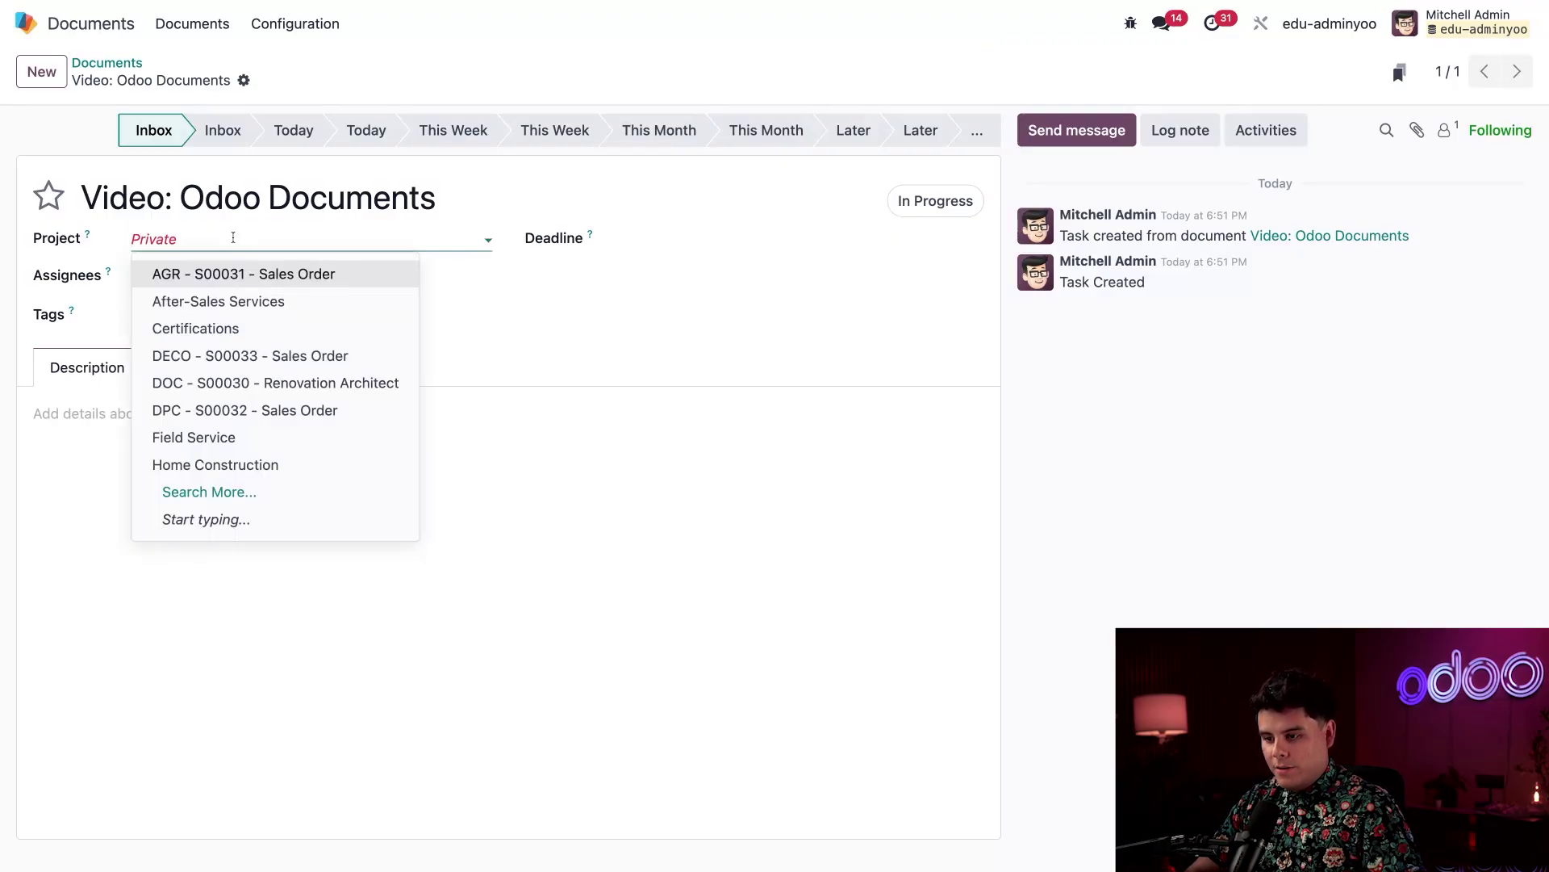
left_click(233, 238)
left_click(233, 238)
type("sam")
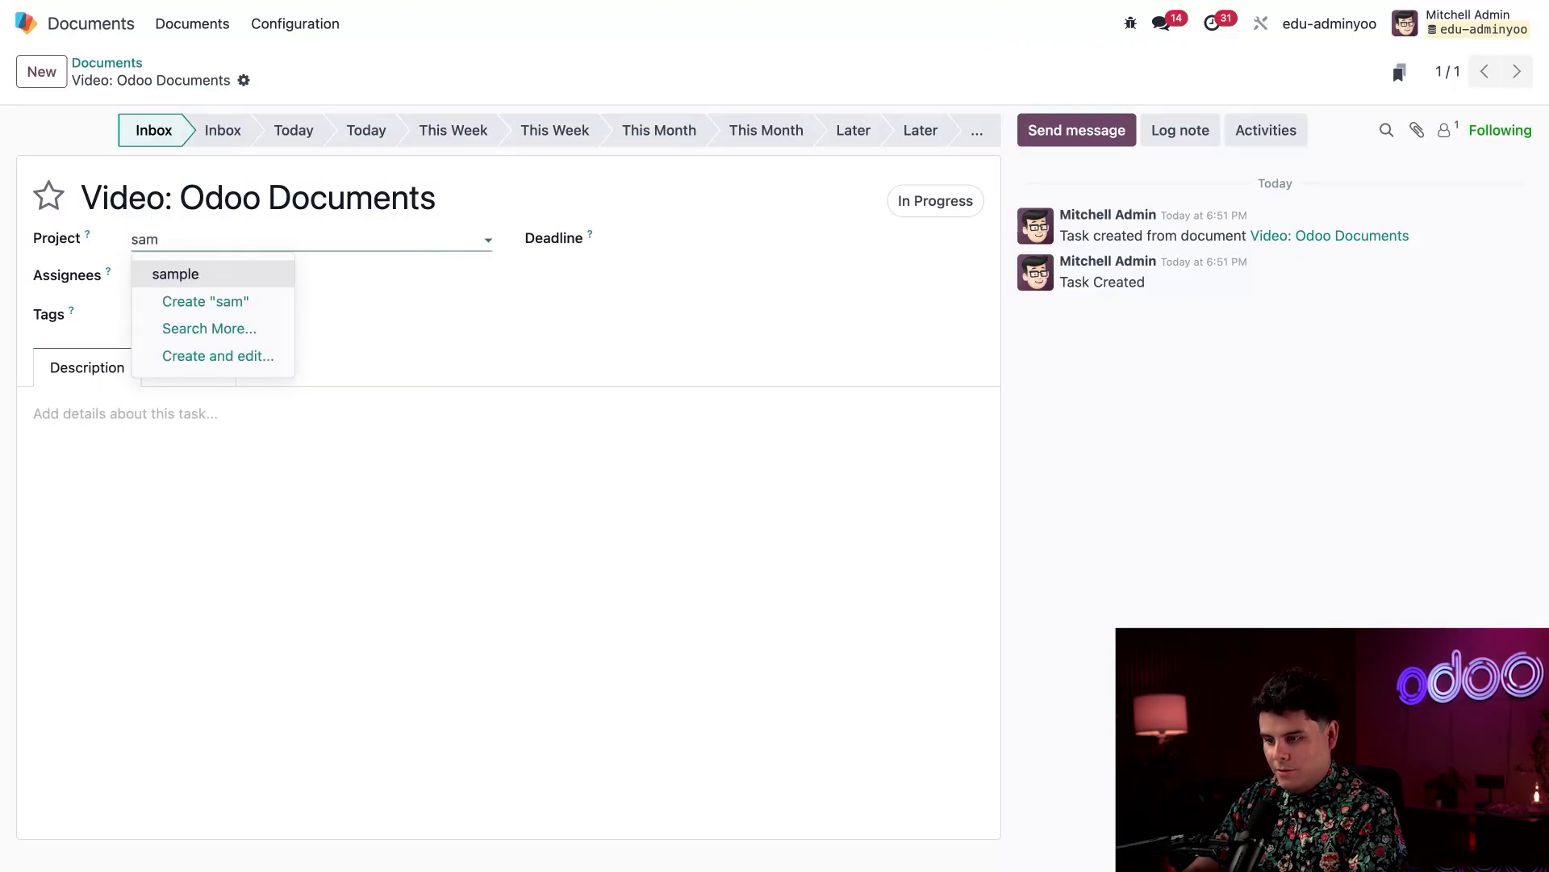
left_click(232, 276)
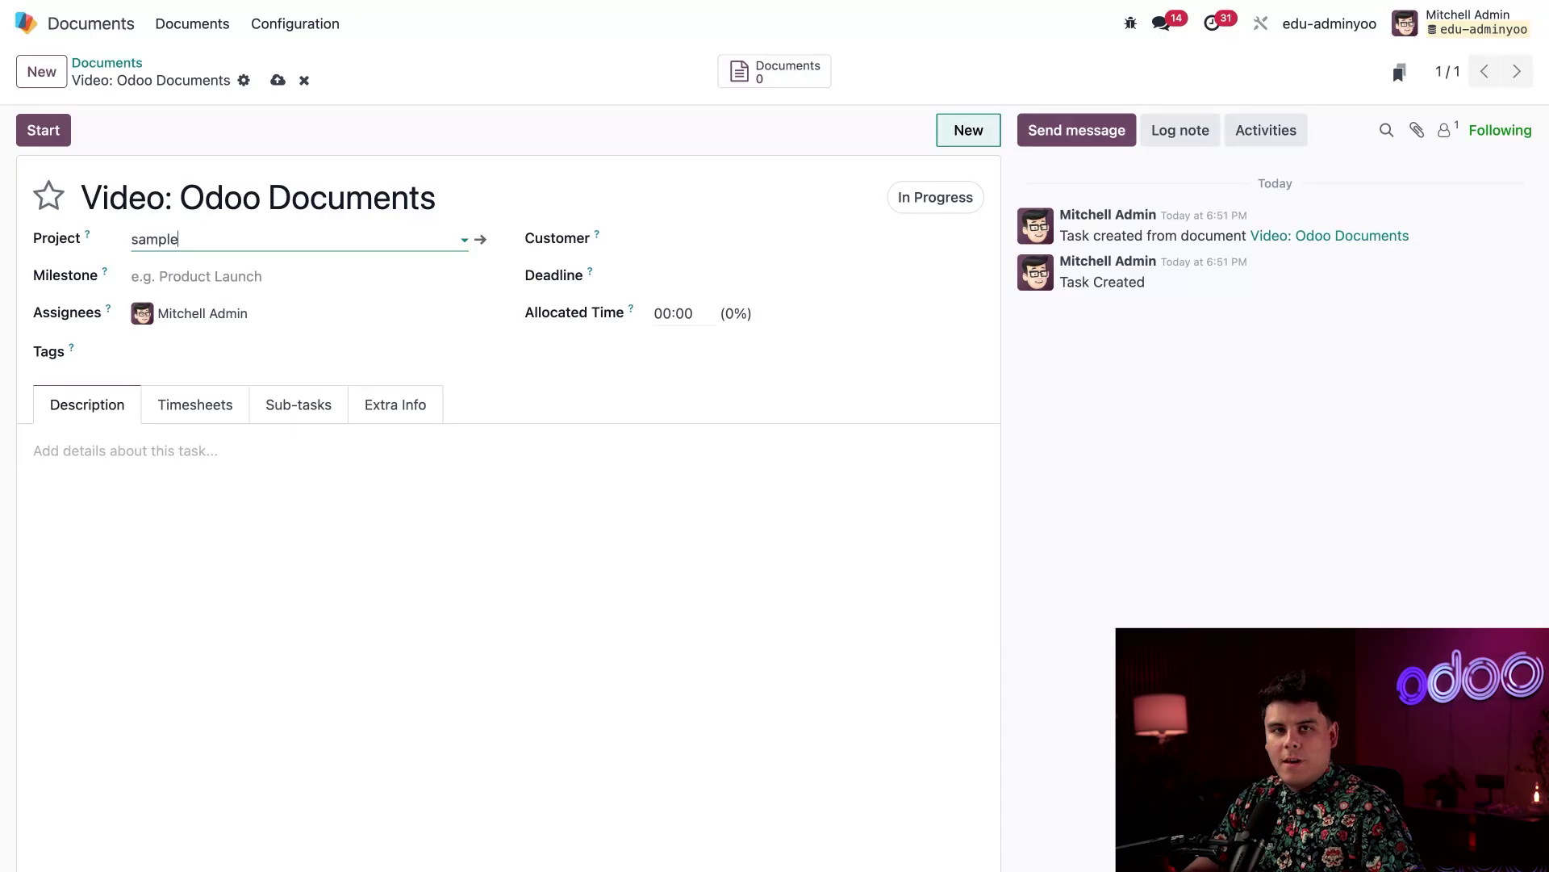
Browse the task's Timesheets, Sub-tasks and Extra Info tabs, then return to Description
left_click(201, 419)
left_click(305, 411)
left_click(393, 411)
left_click(87, 401)
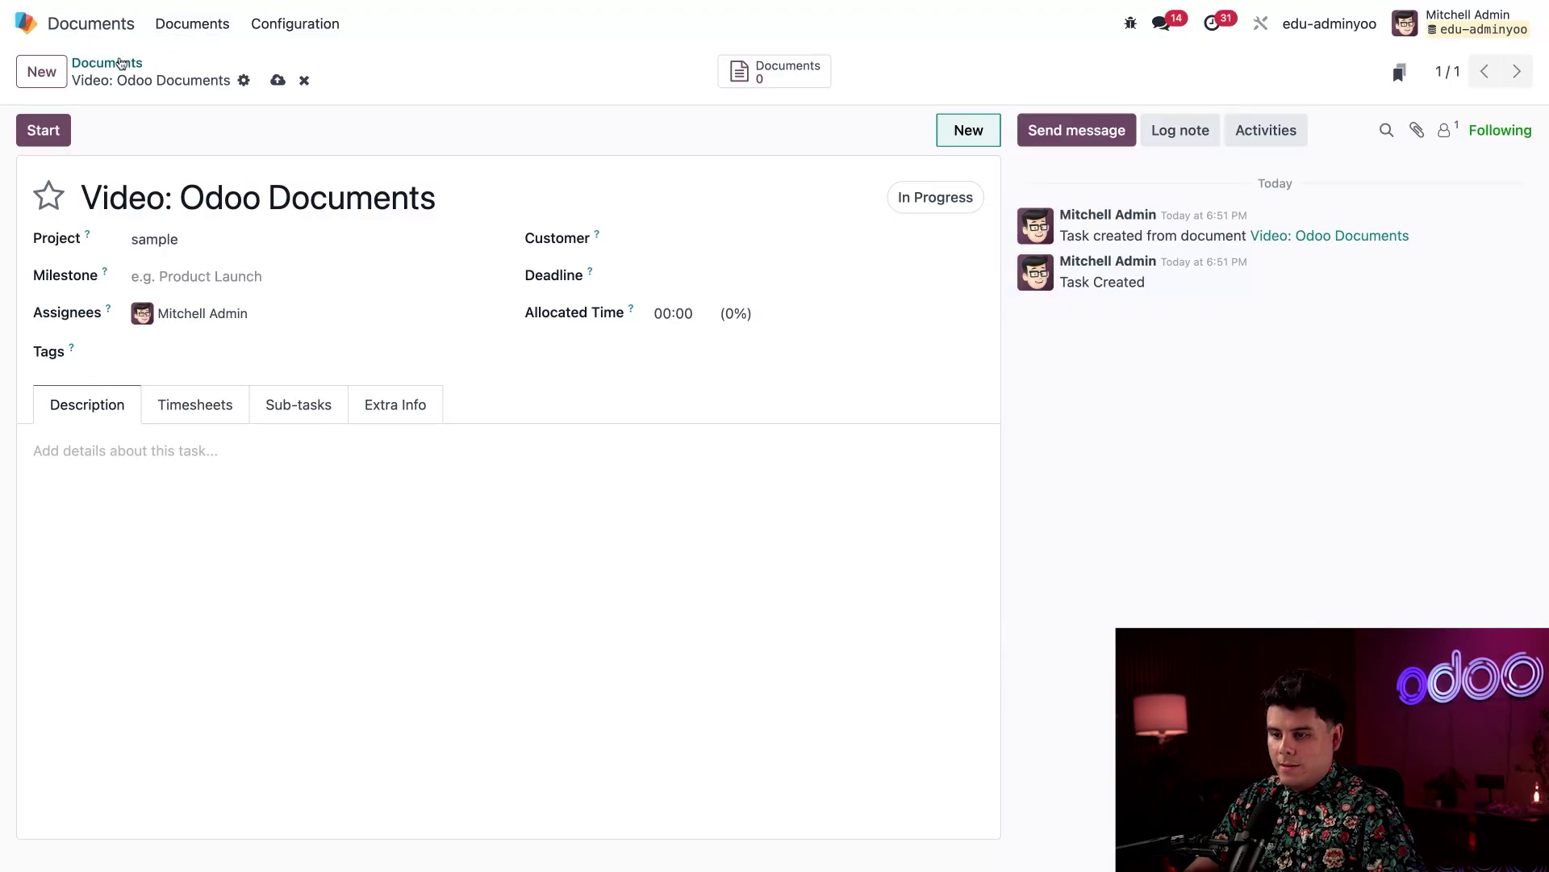
From the Documents view, open the Internal folder's Automations settings
left_click(118, 63)
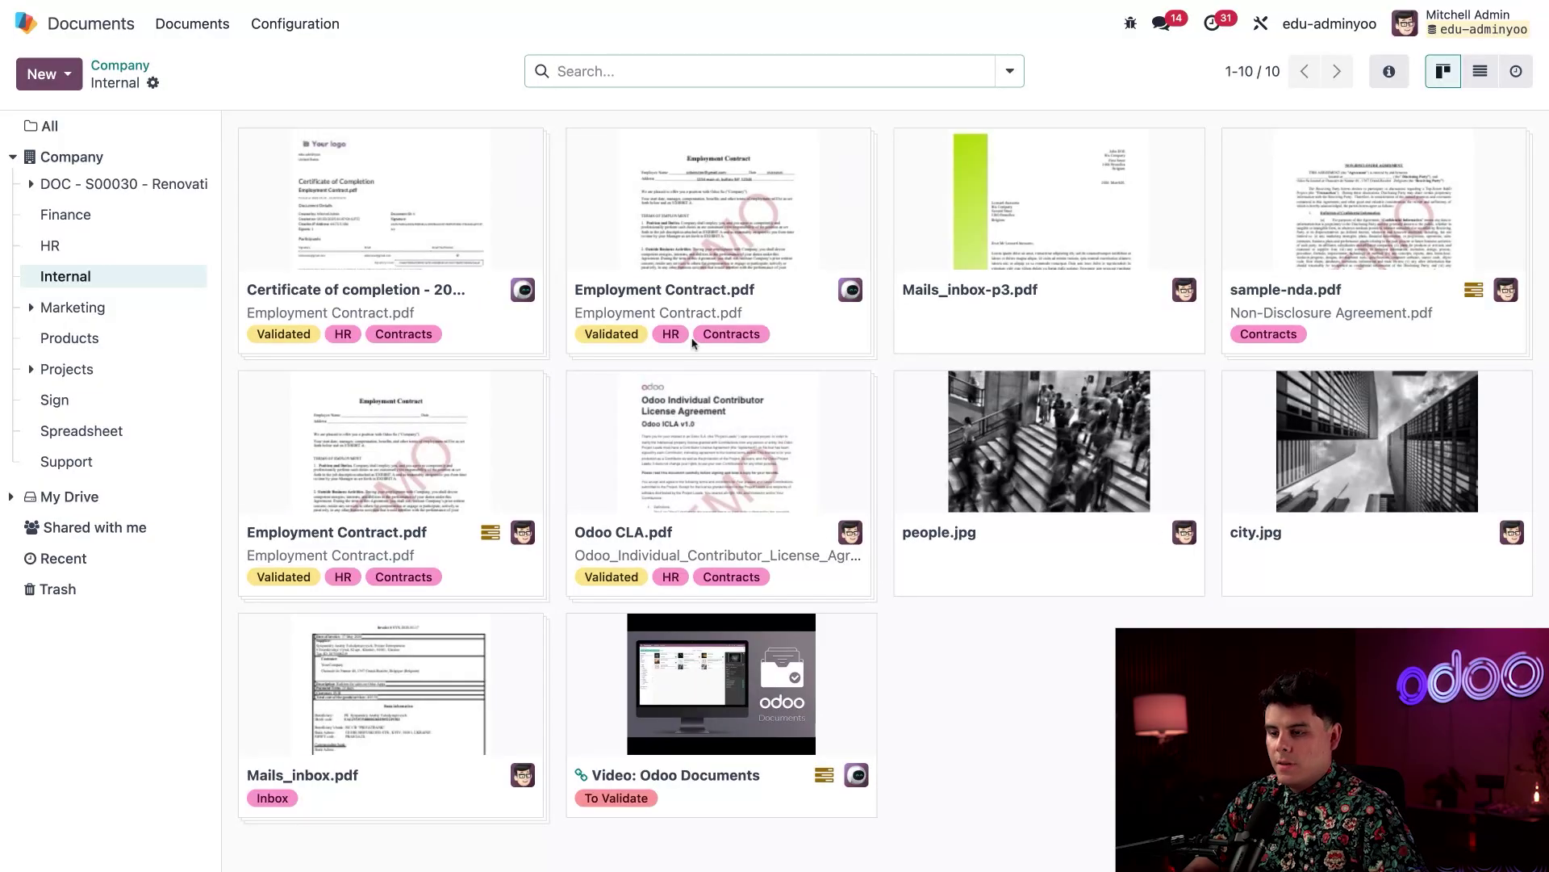
left_click(153, 83)
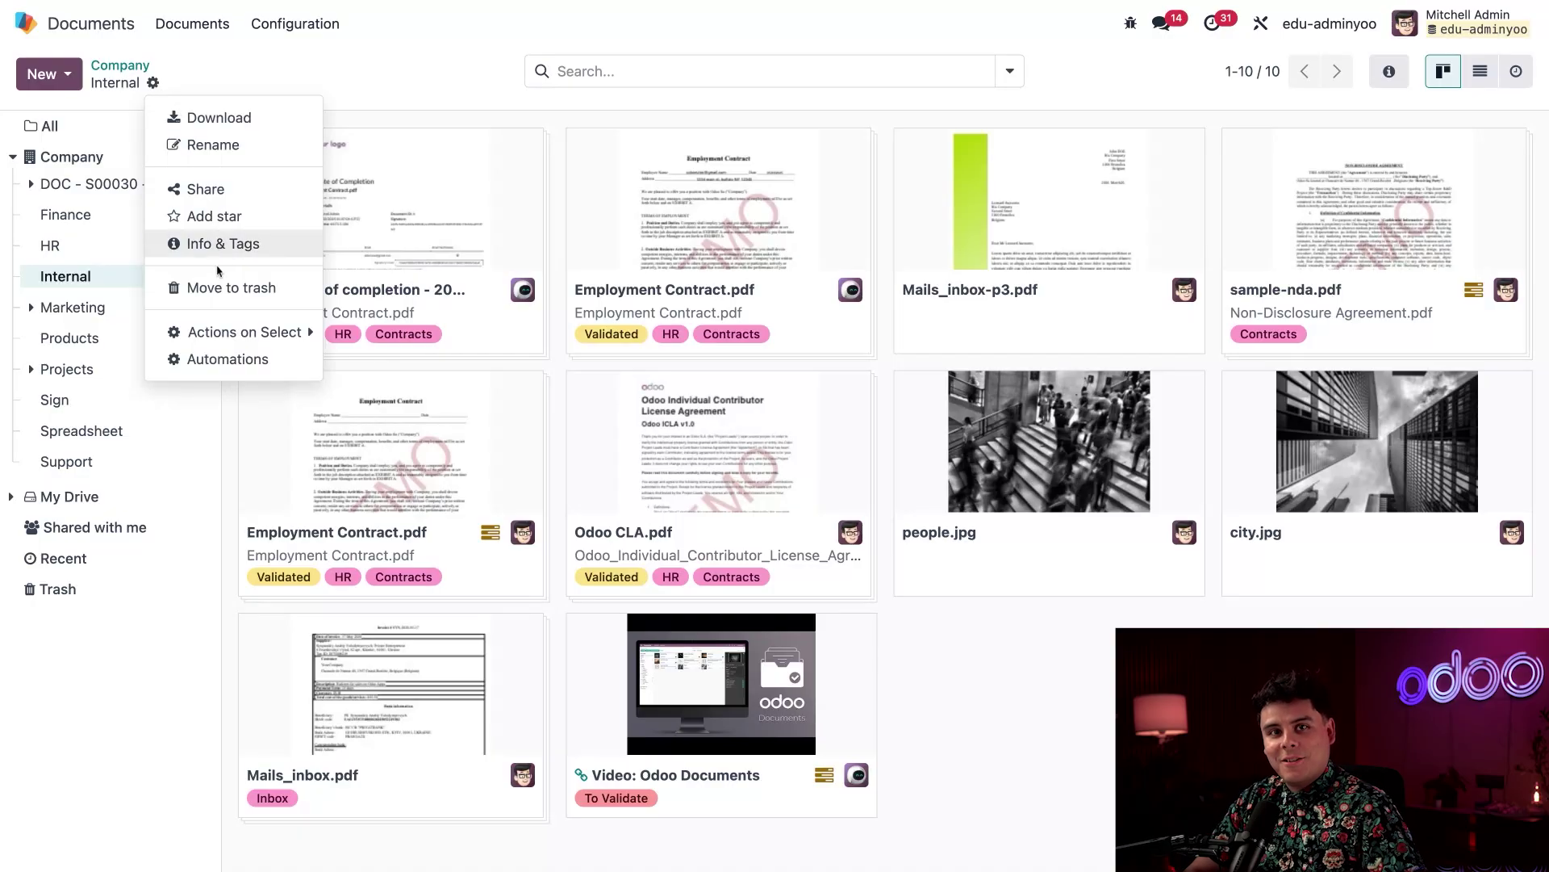
left_click(218, 359)
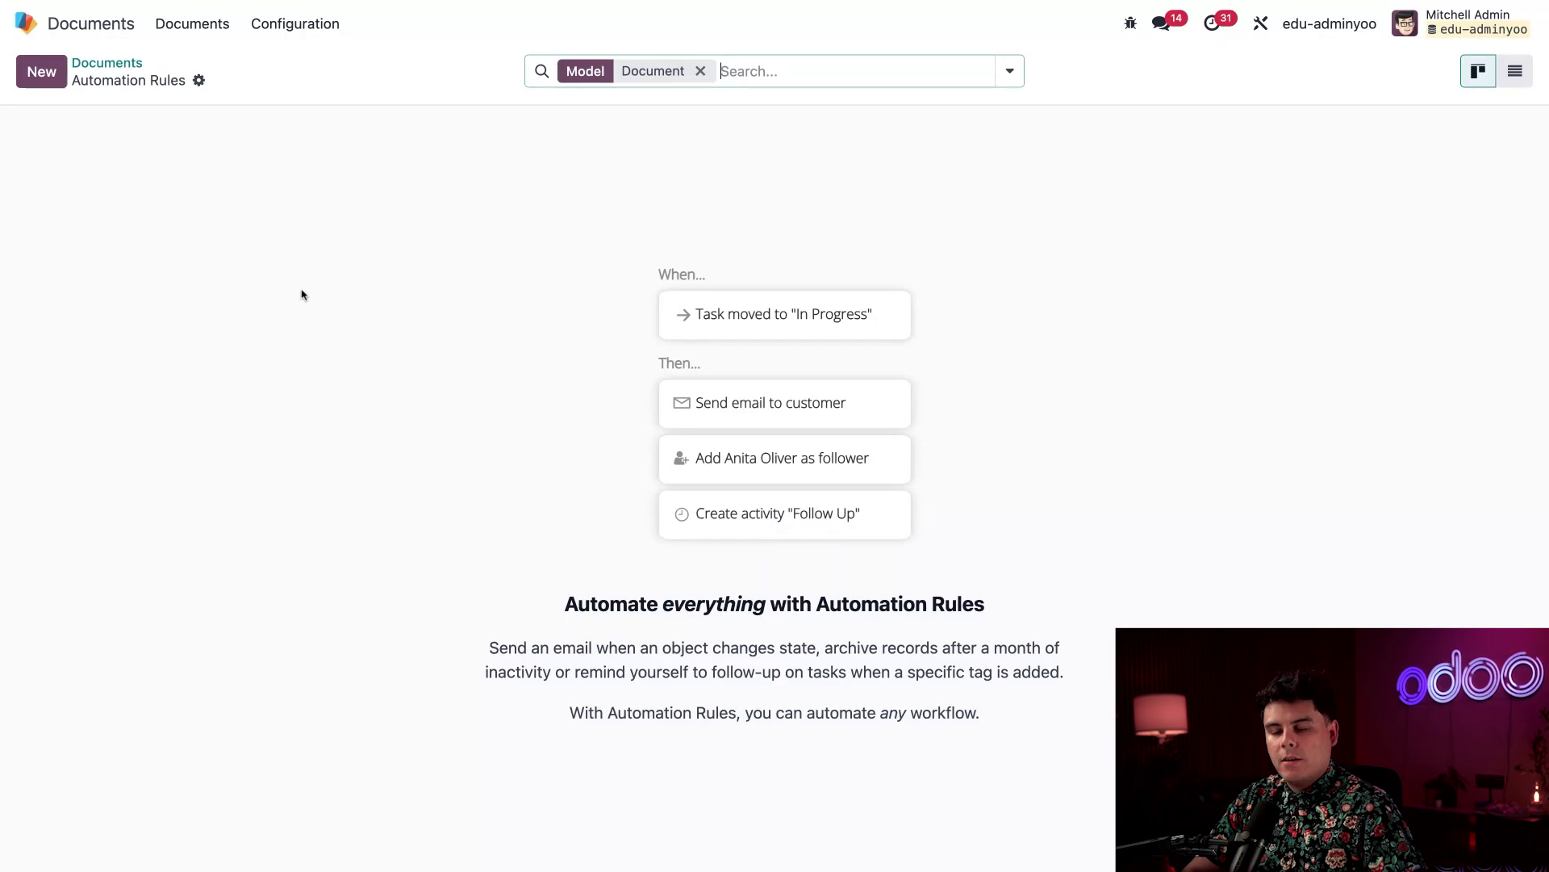
Create a new automation rule named 'Custom Presentations Automation'
left_click(42, 72)
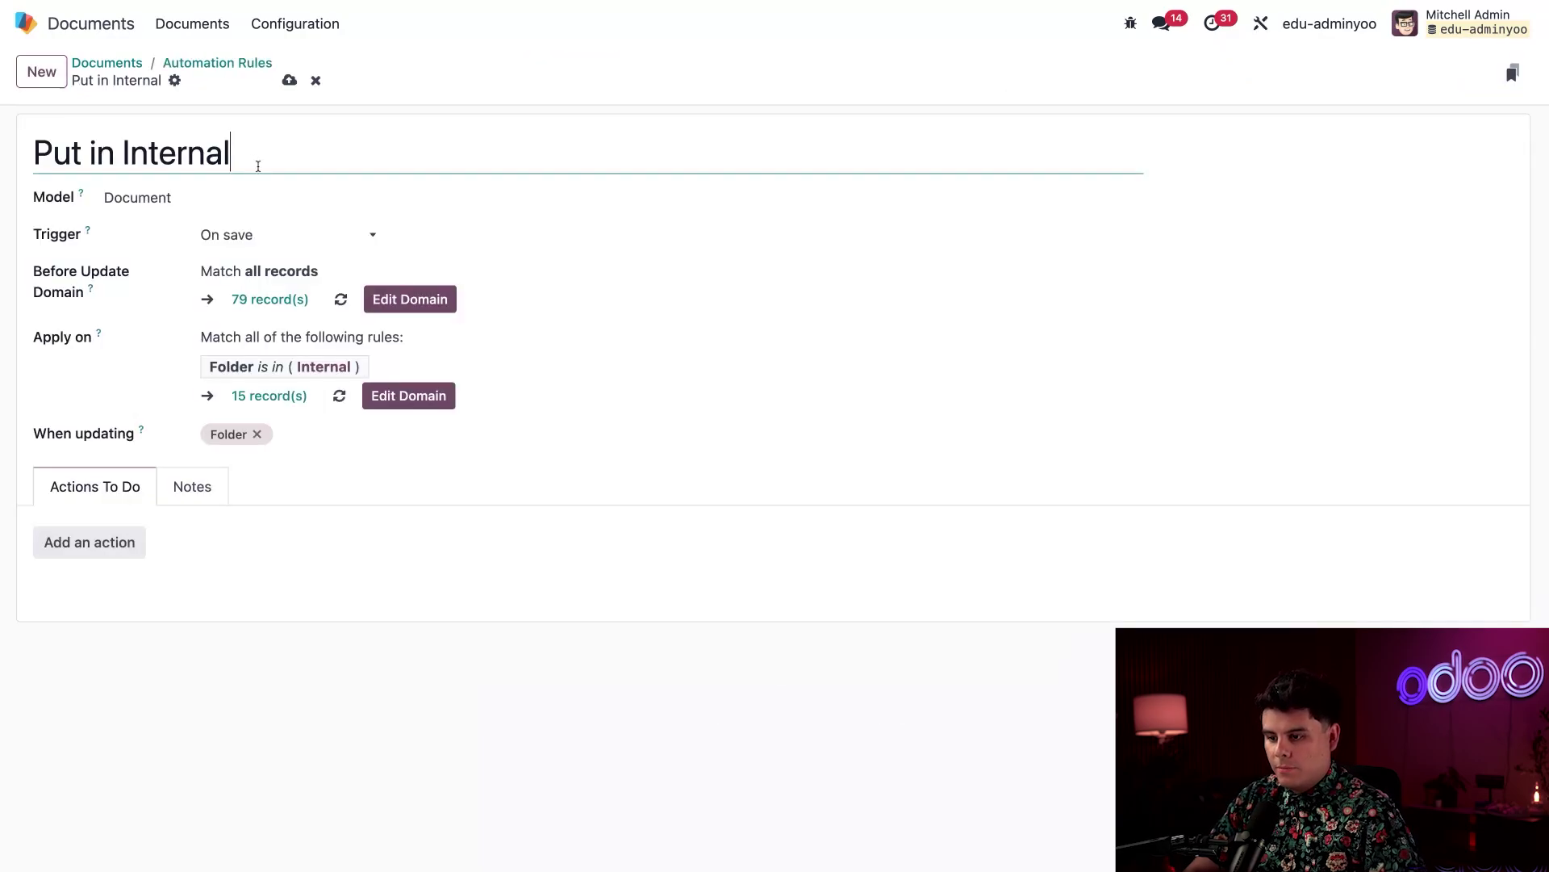
left_click(251, 153)
key("ctrl+a")
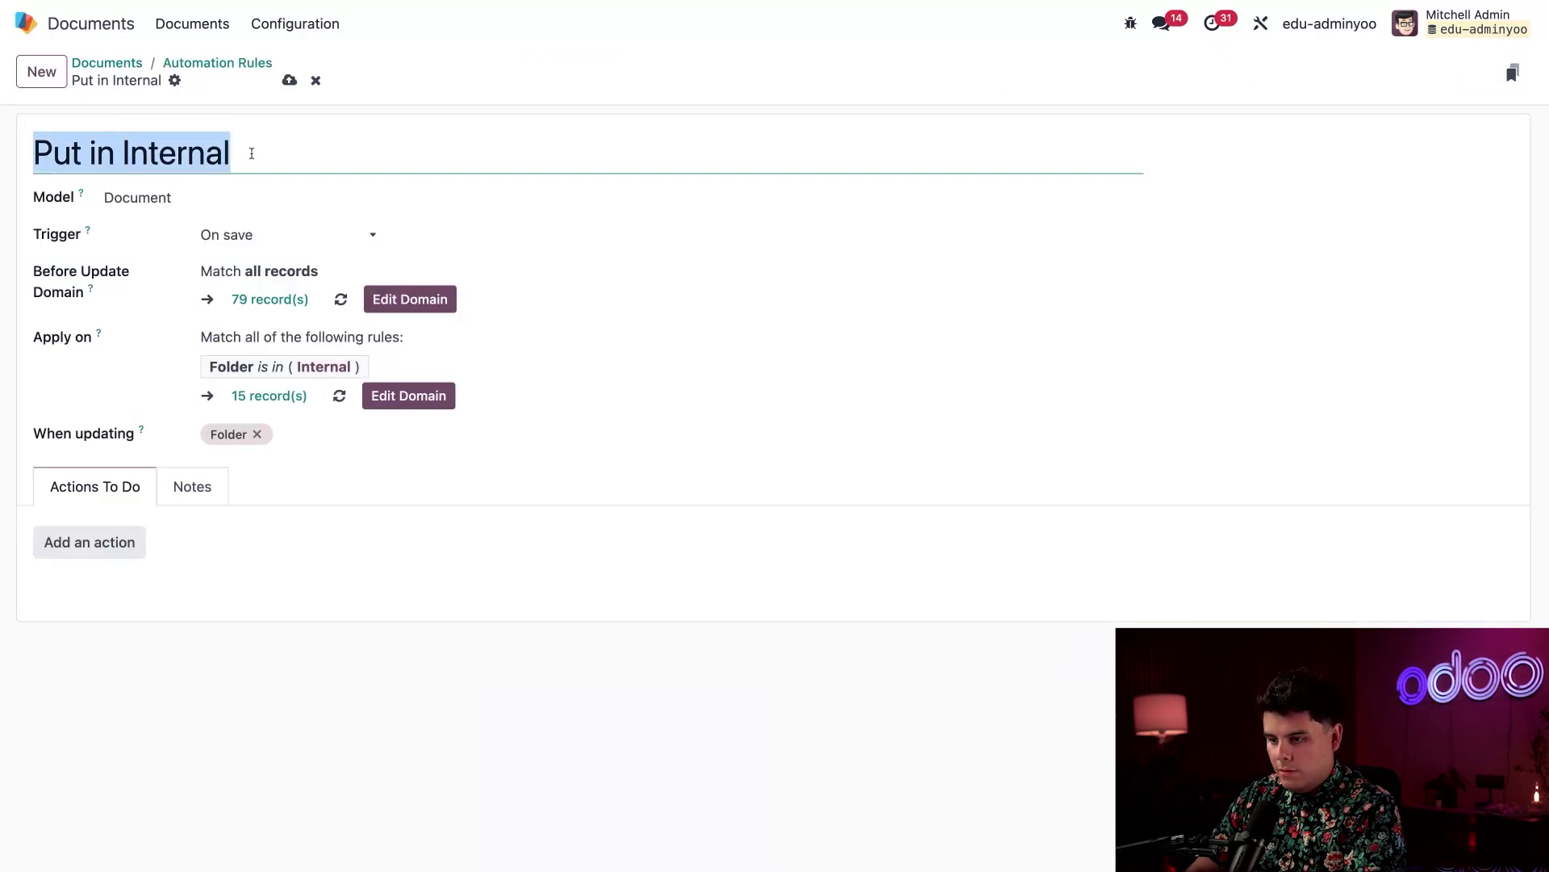
left_click(251, 153)
key("ctrl+shift+Left")
key("ctrl+shift+Left")
key("ctrl+shift+Left")
type("Custom Presentations Automation")
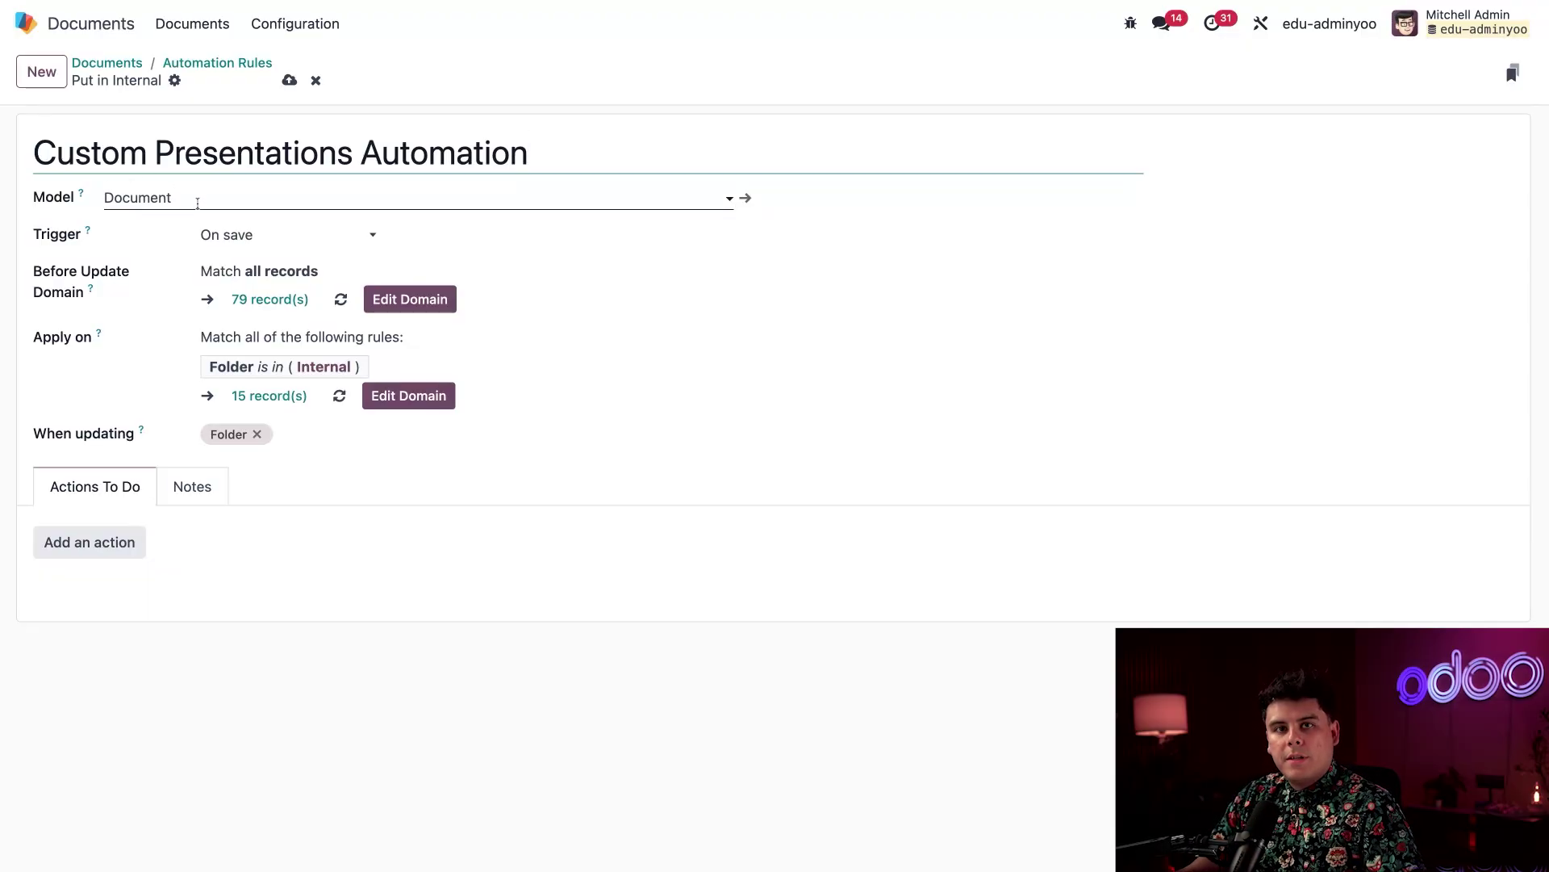
Set the rule to trigger when the Presentations tag is added
left_click(266, 239)
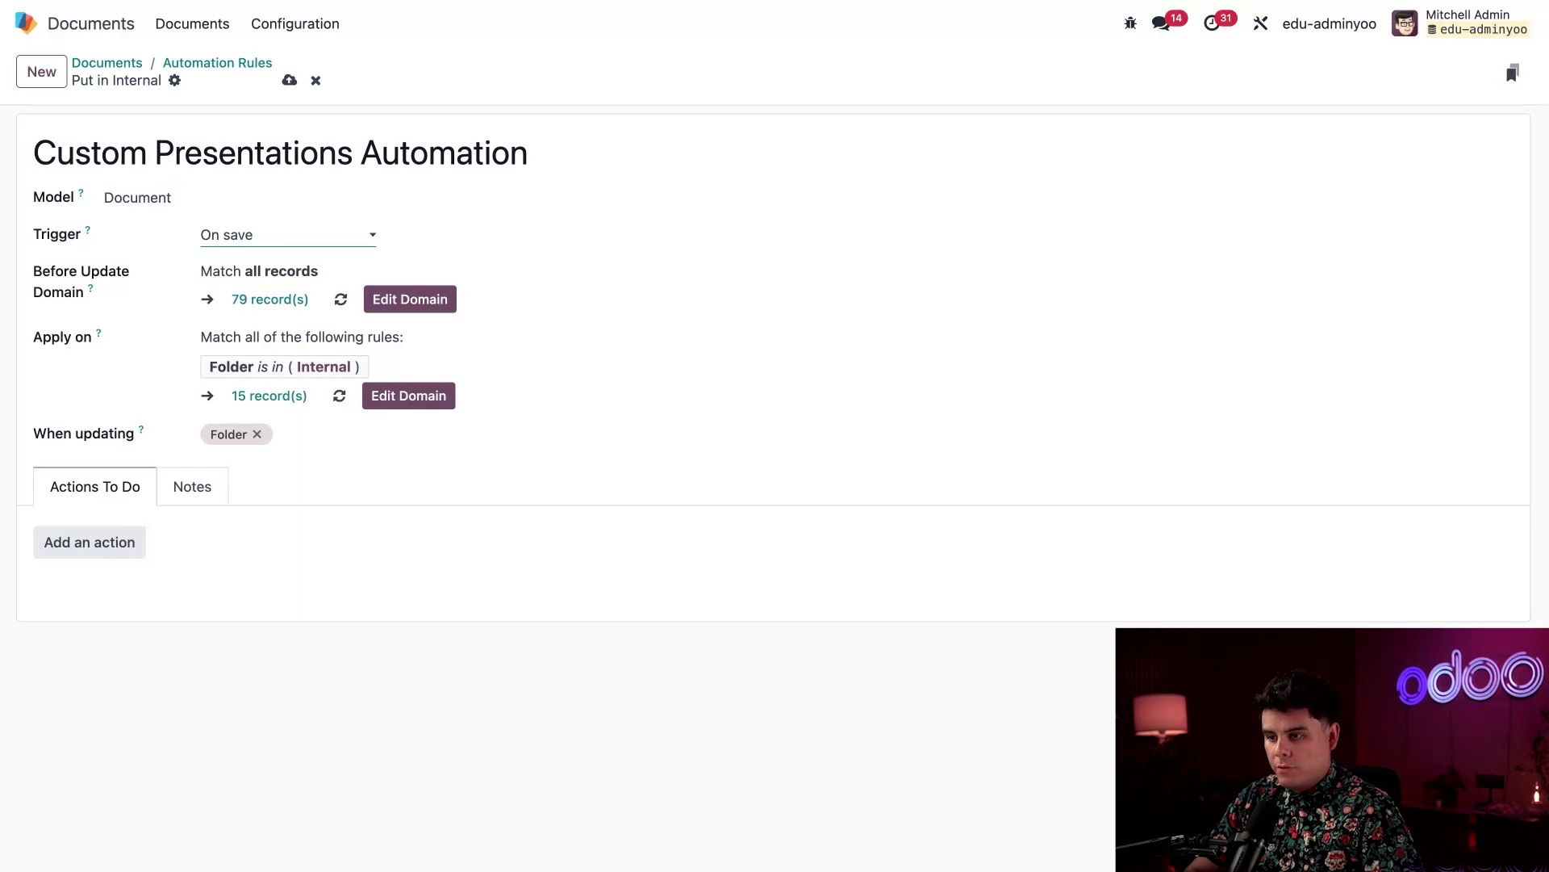
left_click(329, 242)
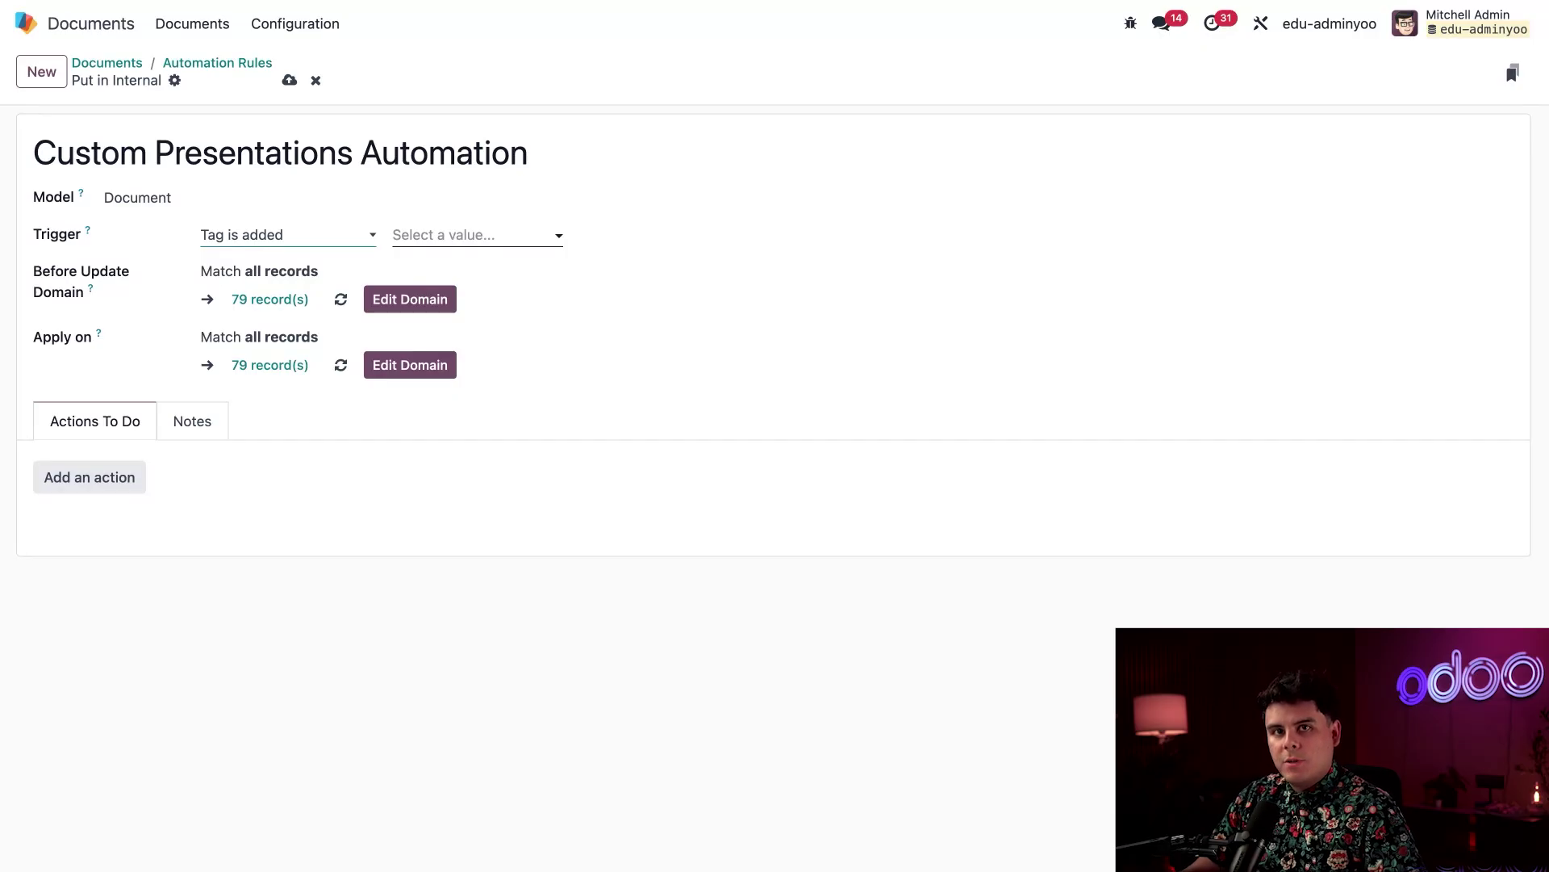
left_click(444, 234)
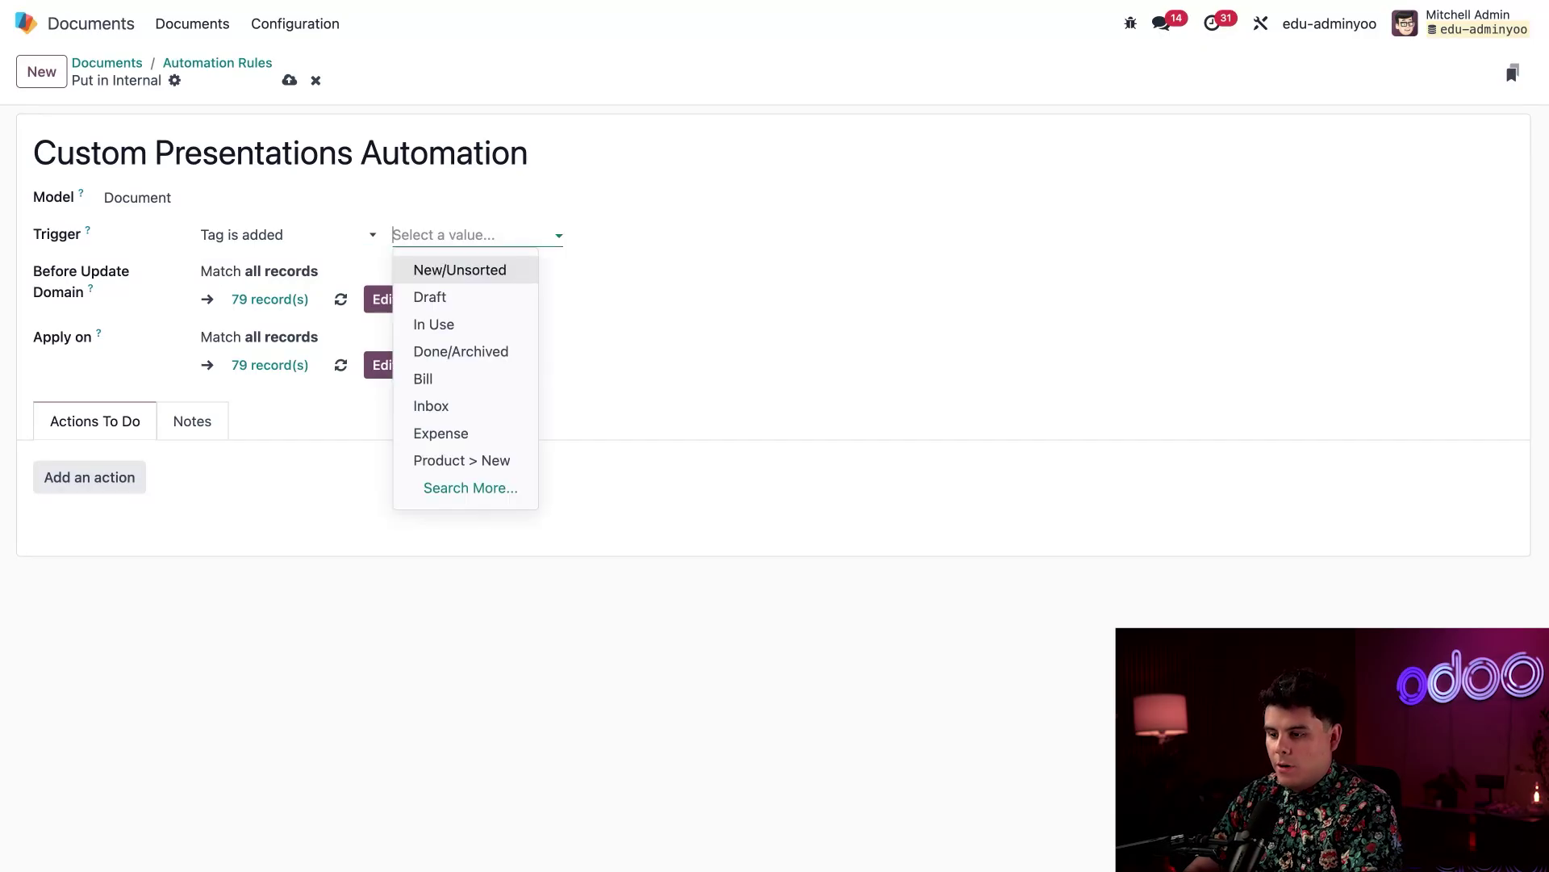
type("pre")
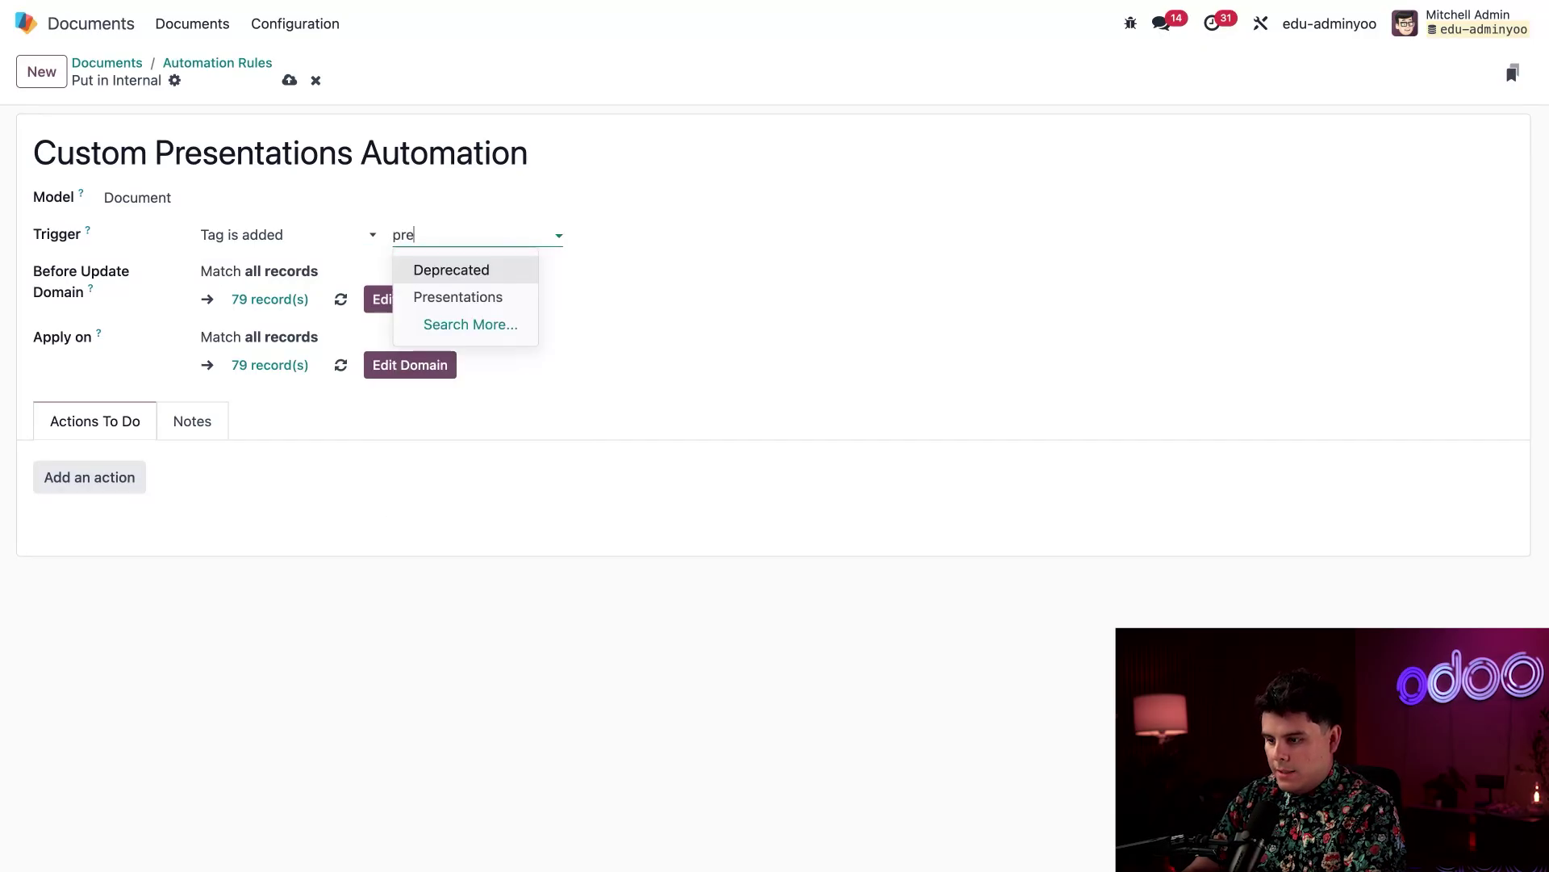
left_click(468, 298)
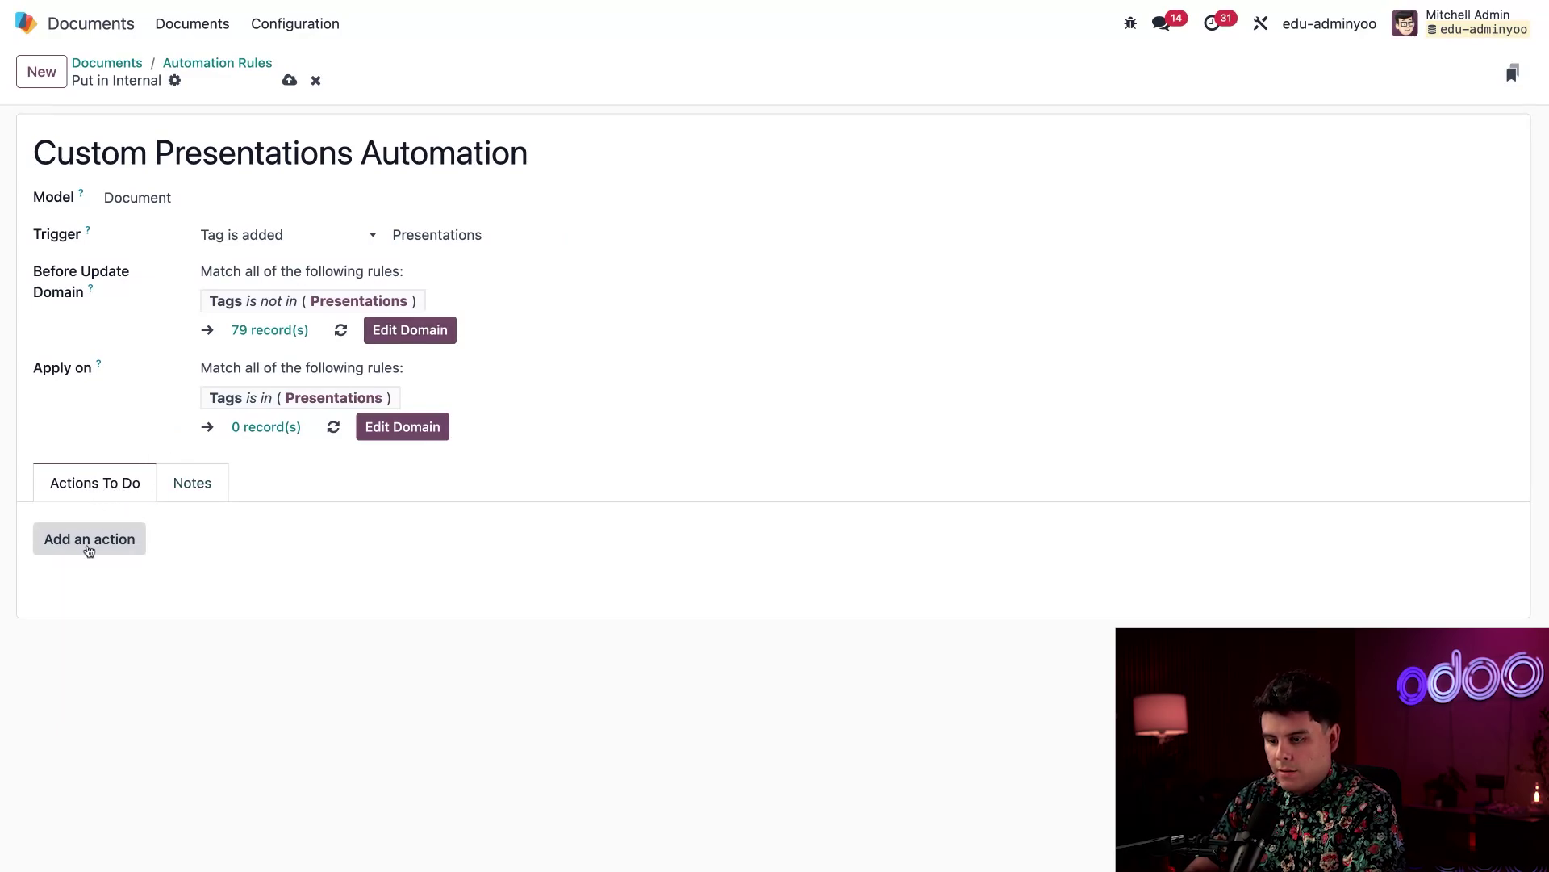
Add an action updating the Folder field to Marketing, saved with Save & New
left_click(89, 549)
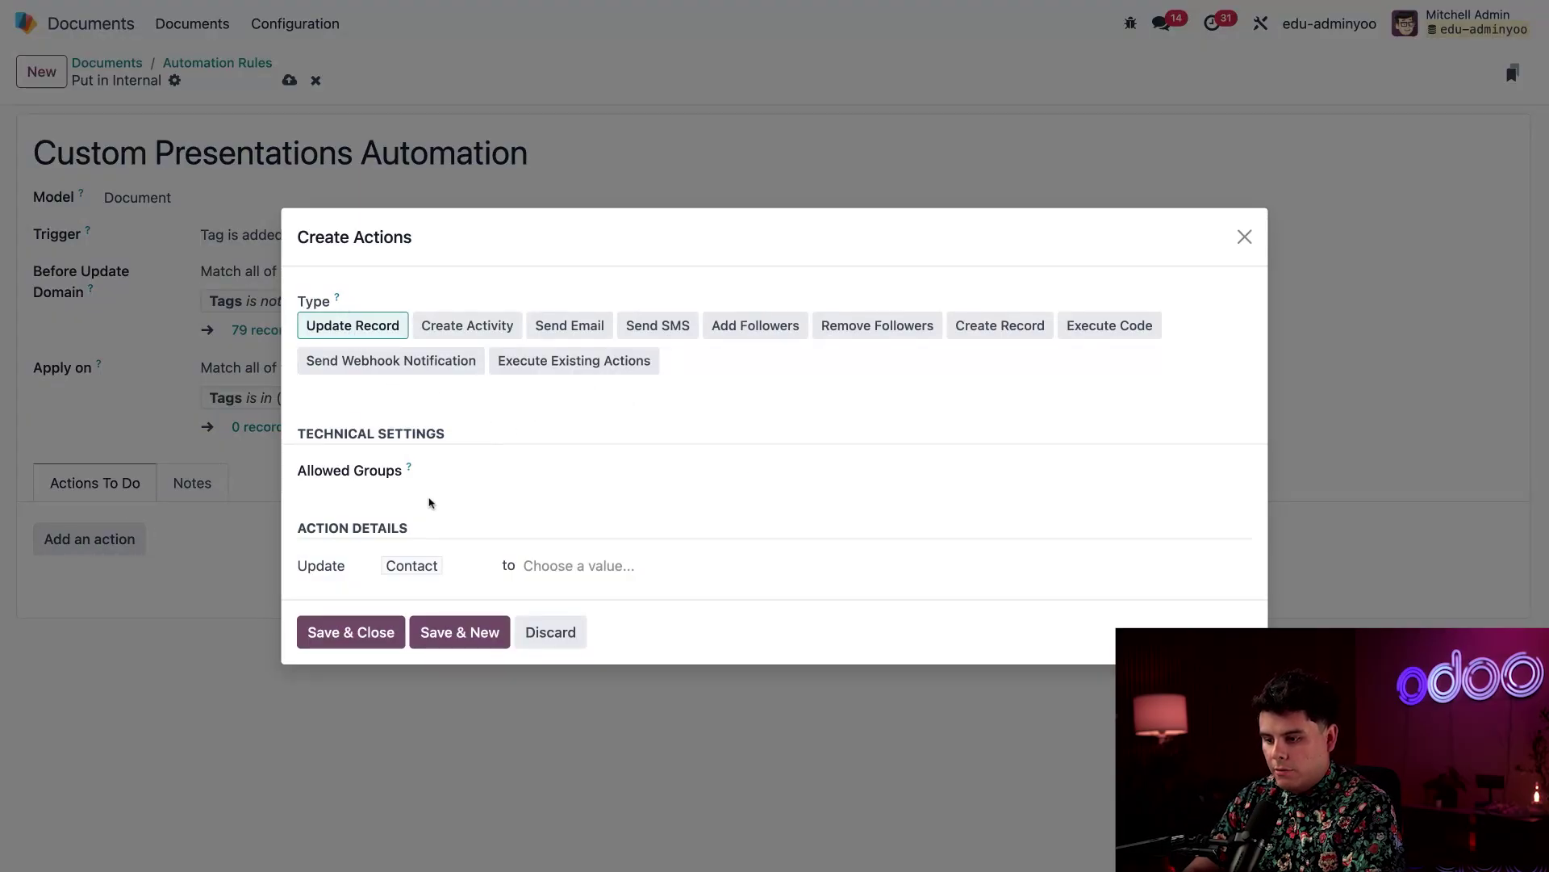
left_click(411, 568)
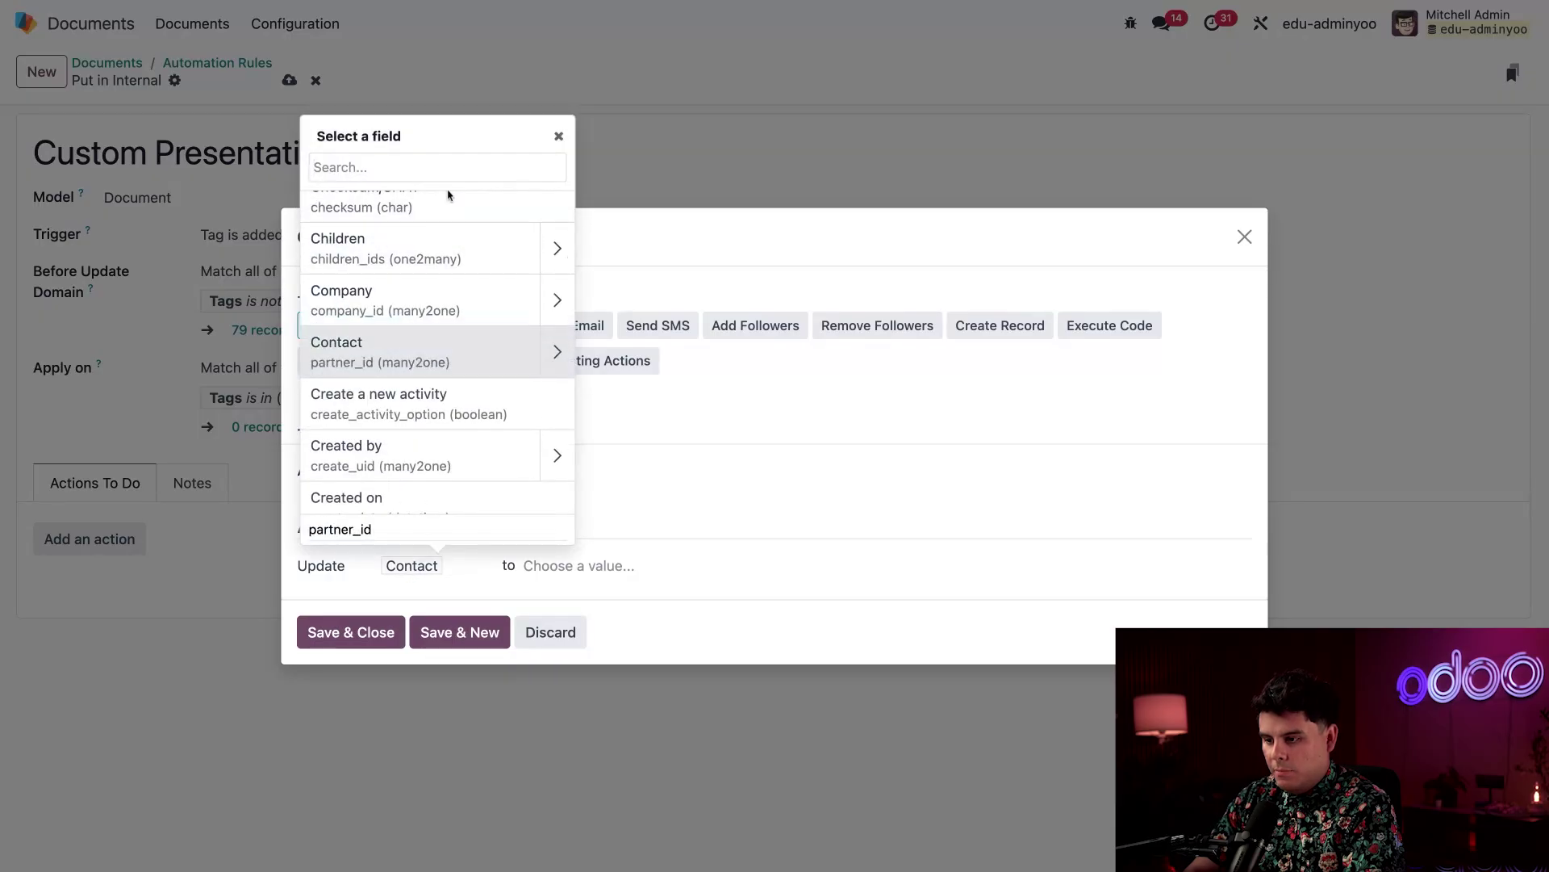
type("folder")
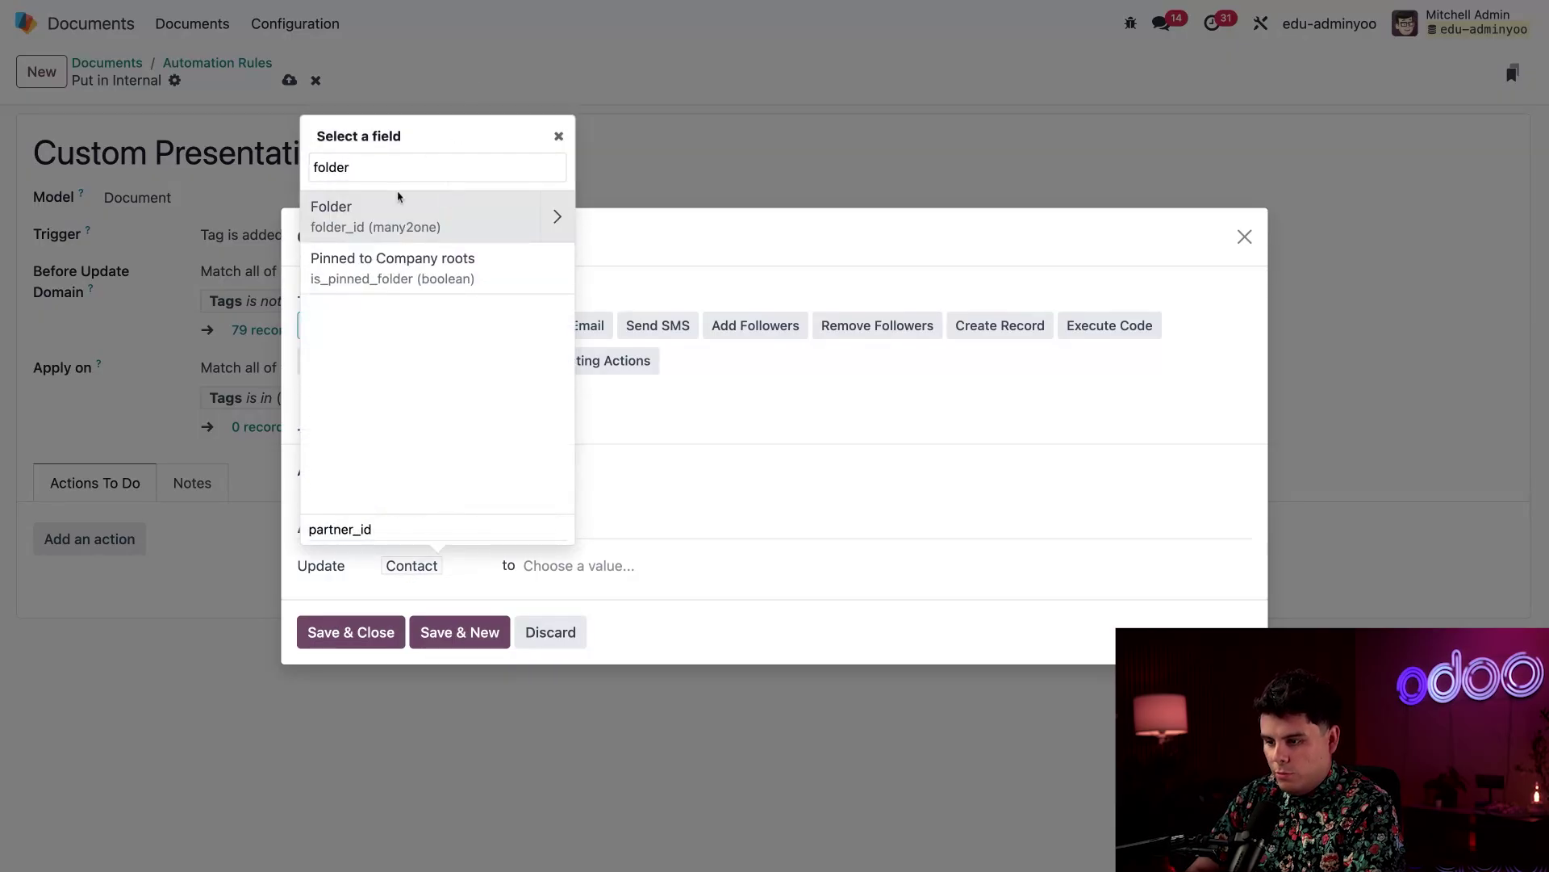
left_click(391, 217)
left_click(558, 564)
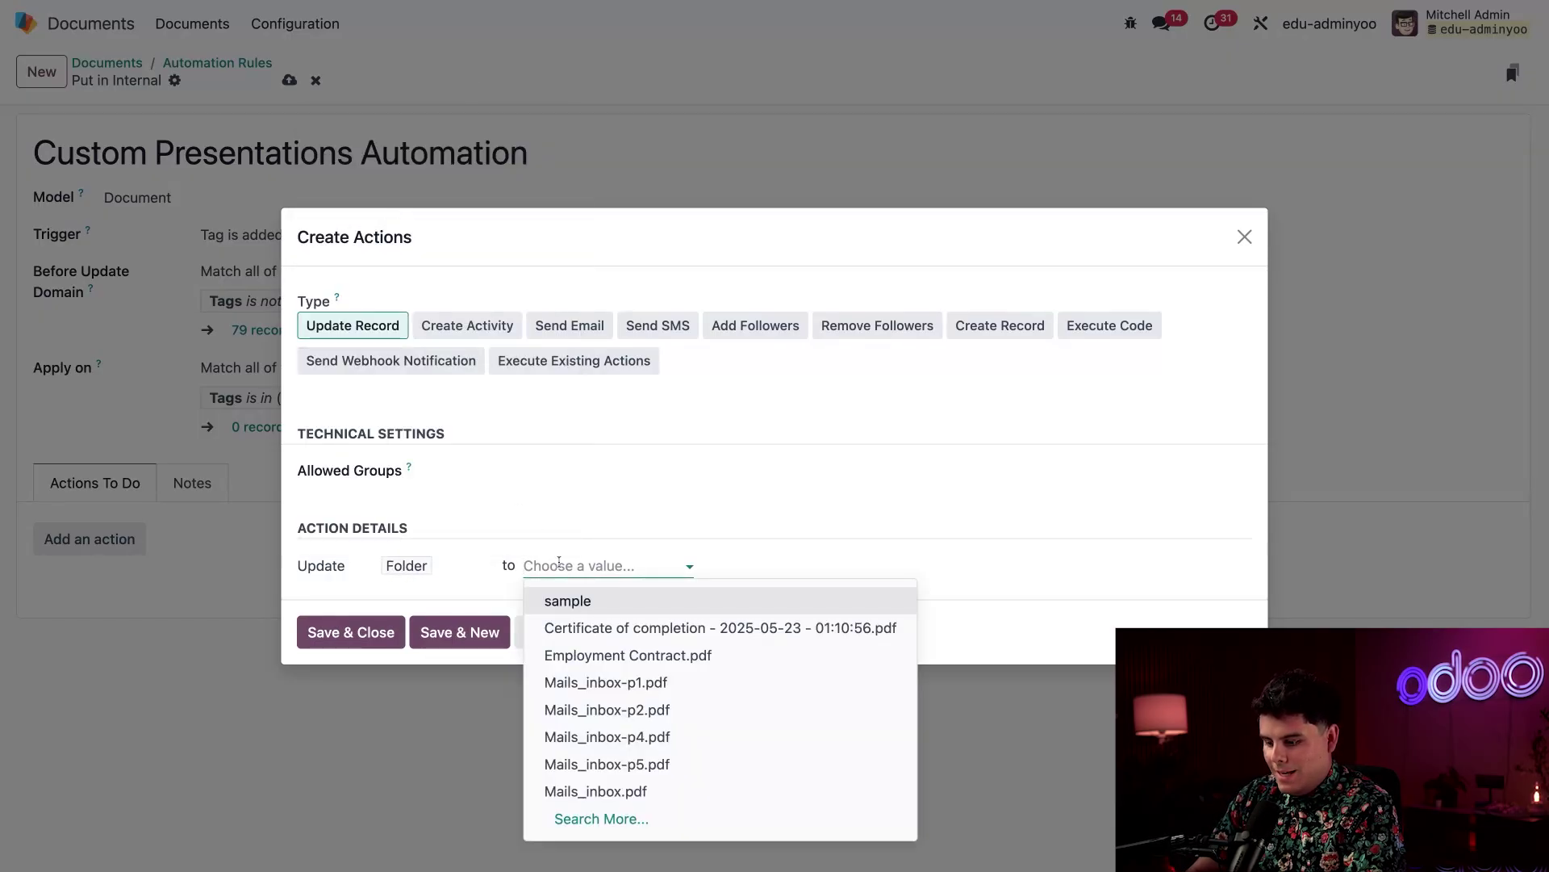
type("marketing")
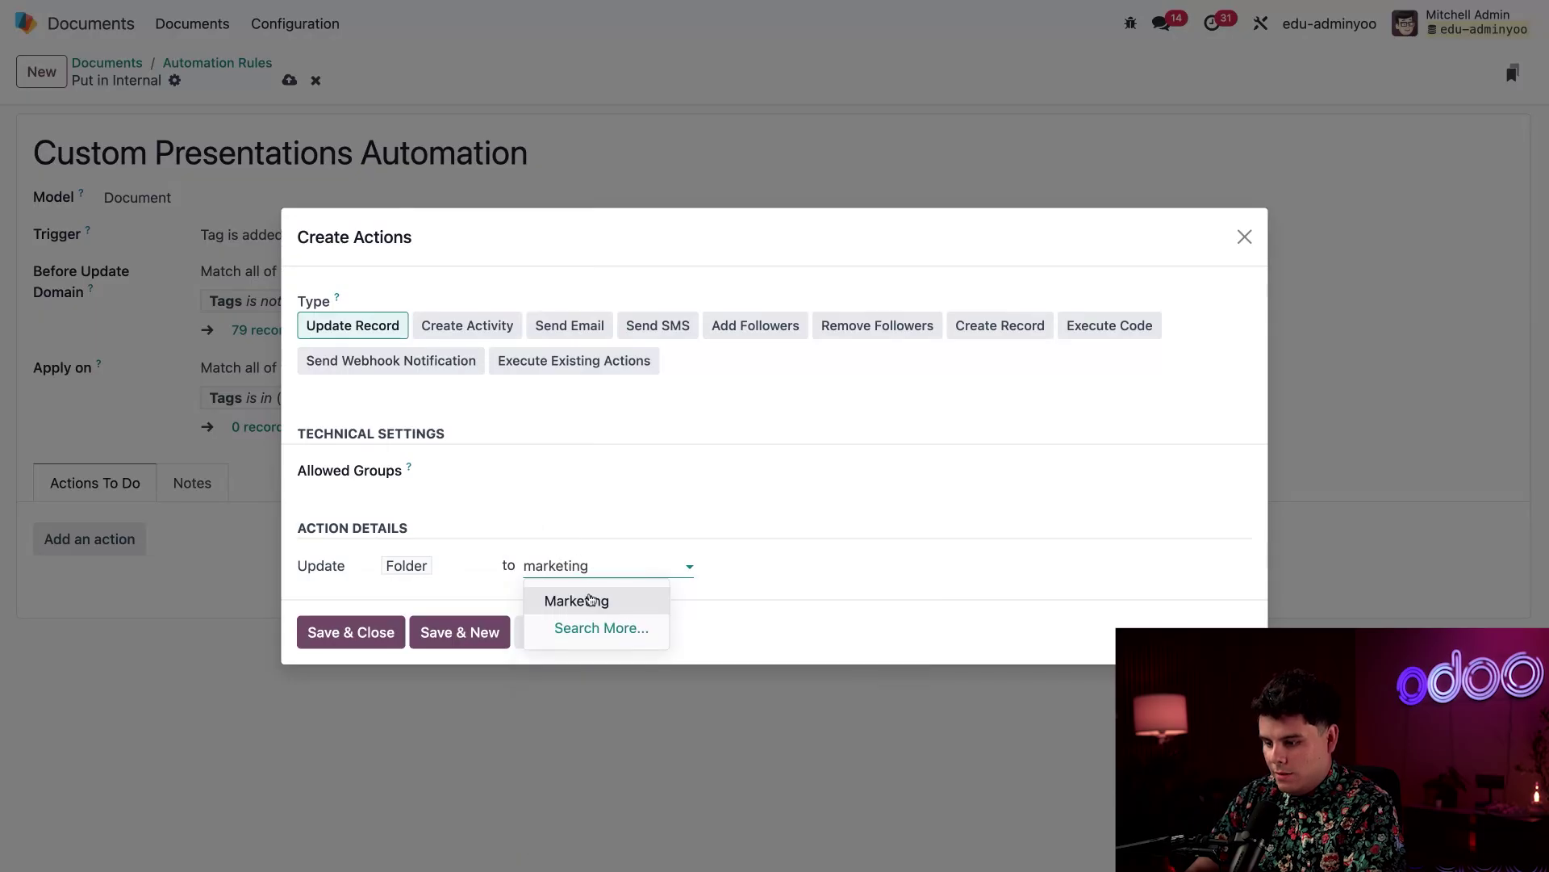
left_click(590, 600)
left_click(437, 634)
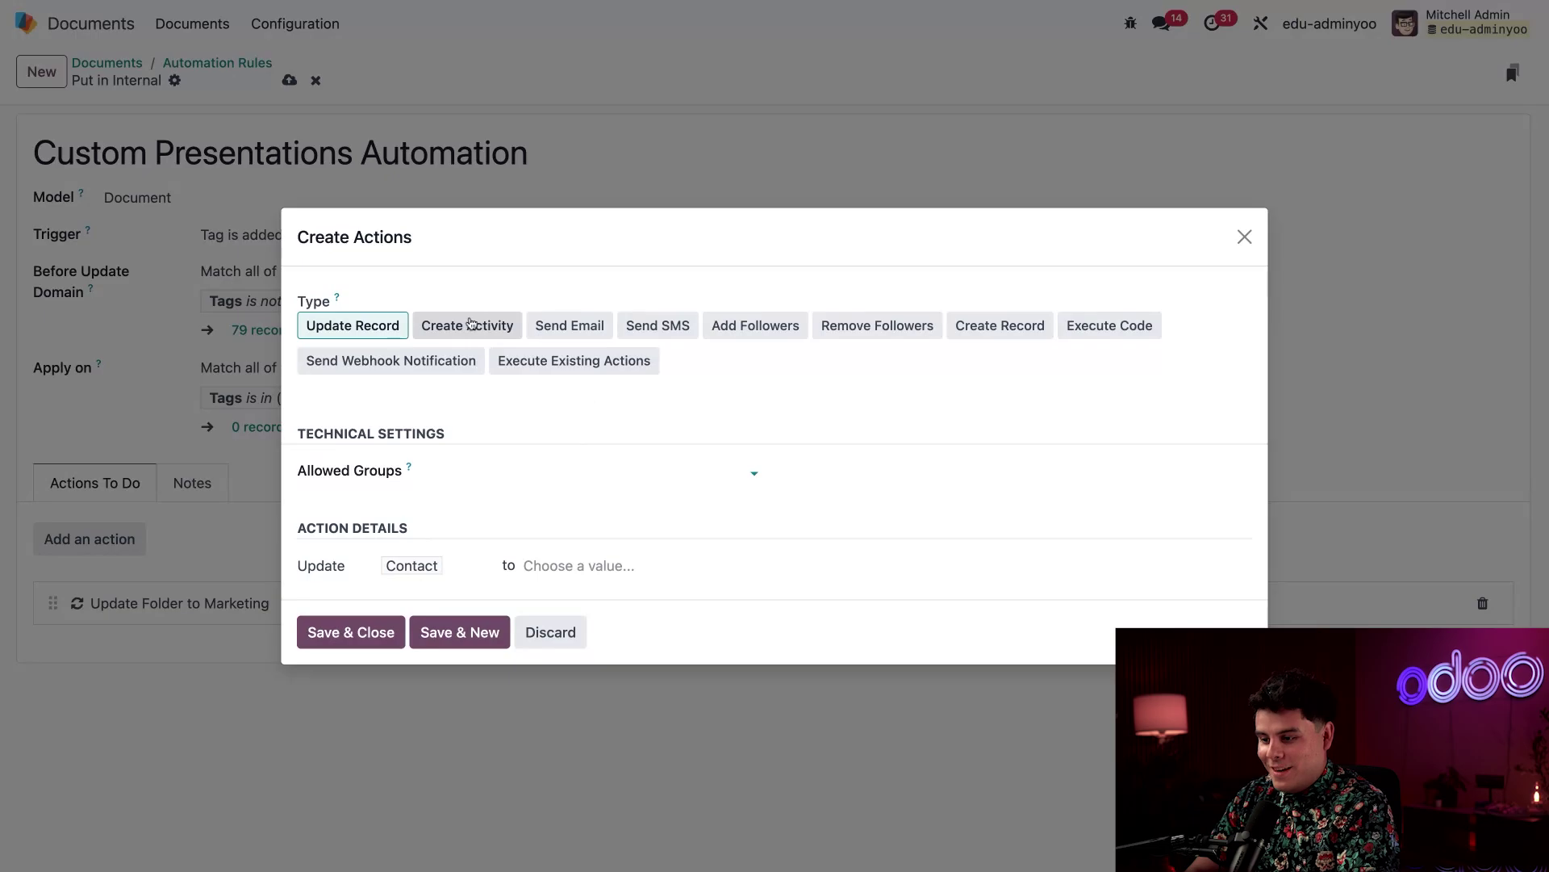
Make the new action create an Email activity titled 'Lets discuss'
left_click(472, 325)
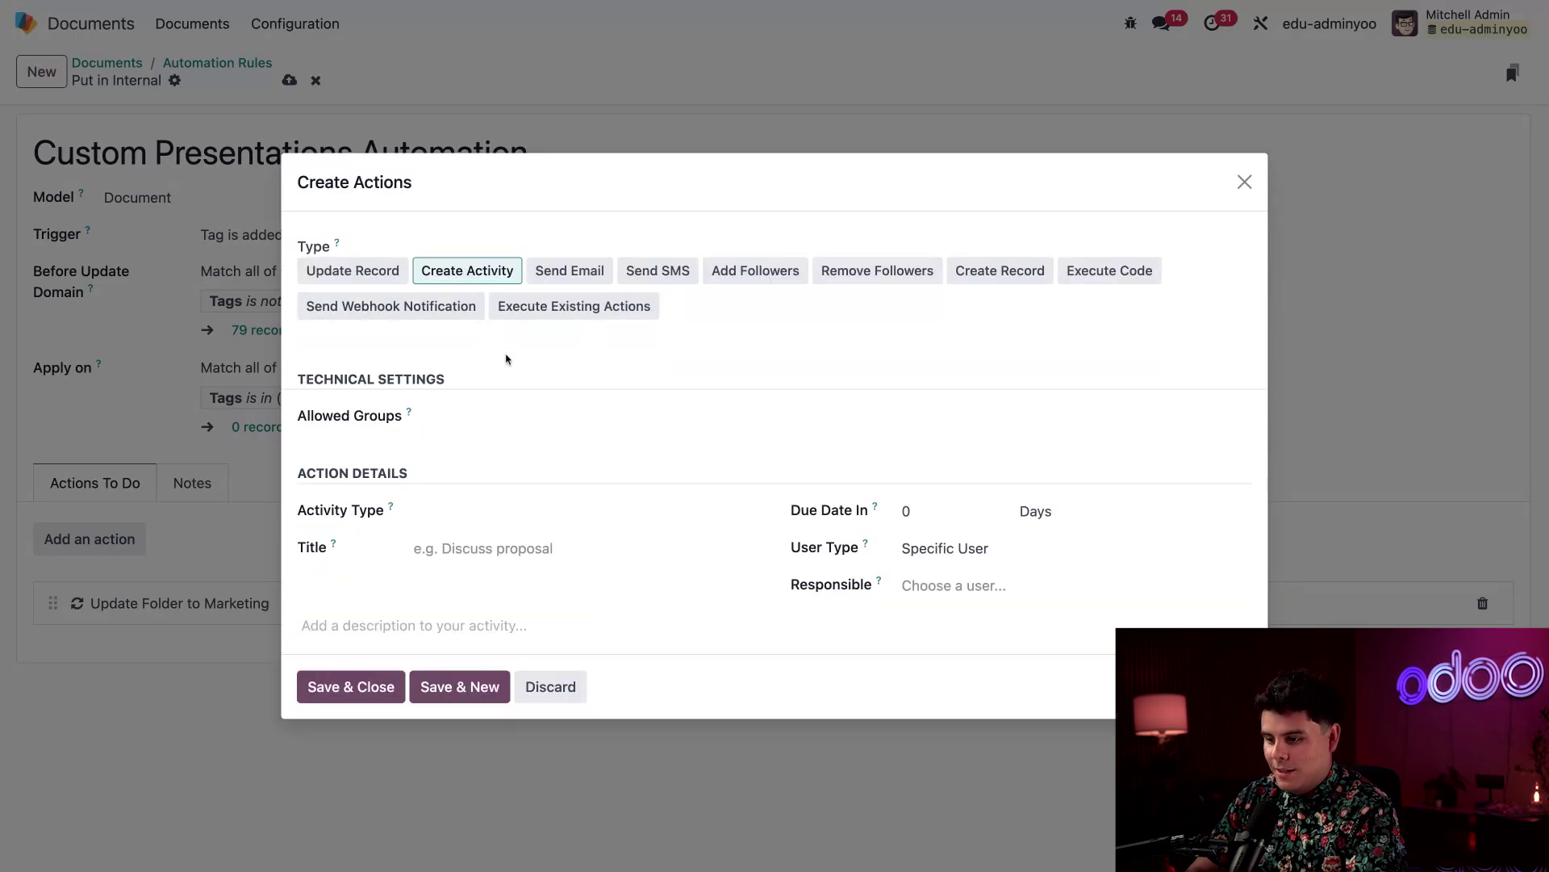
left_click(460, 521)
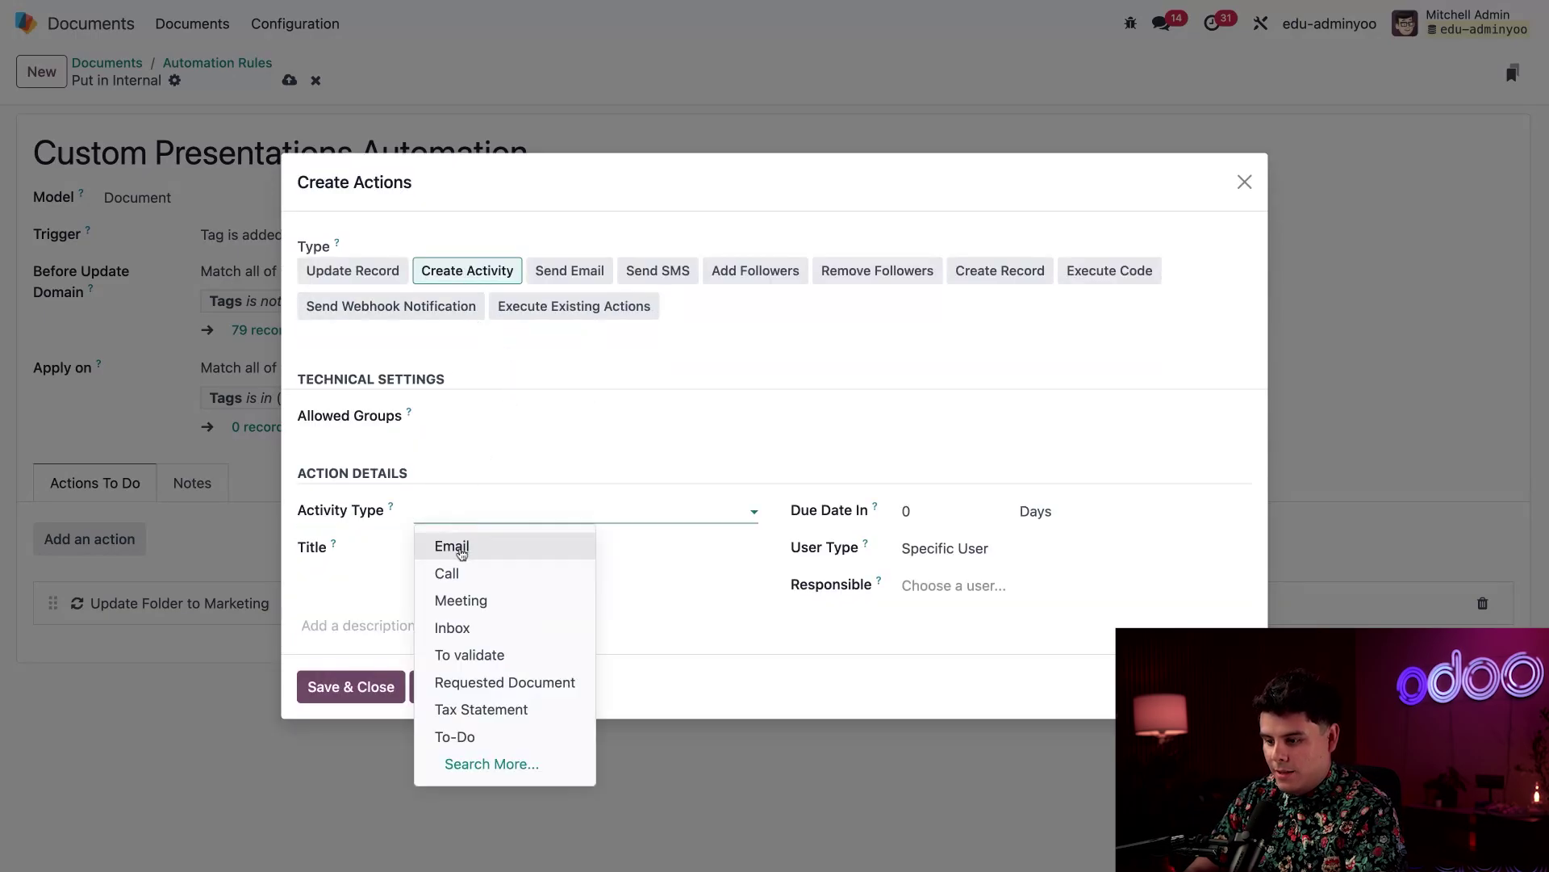
left_click(460, 547)
left_click(486, 551)
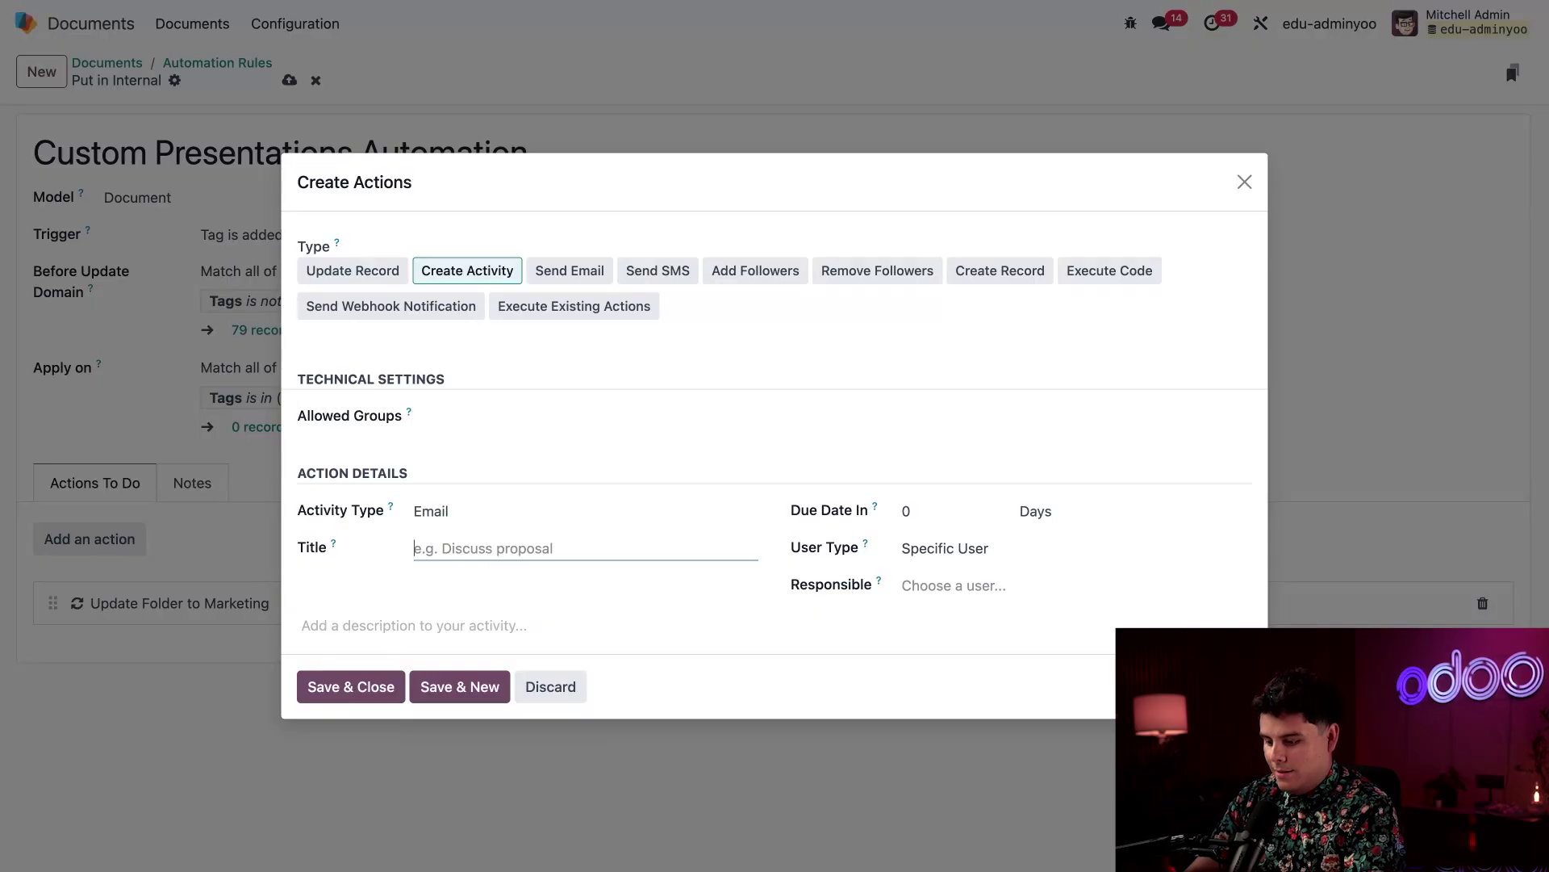
type("Lets discuss")
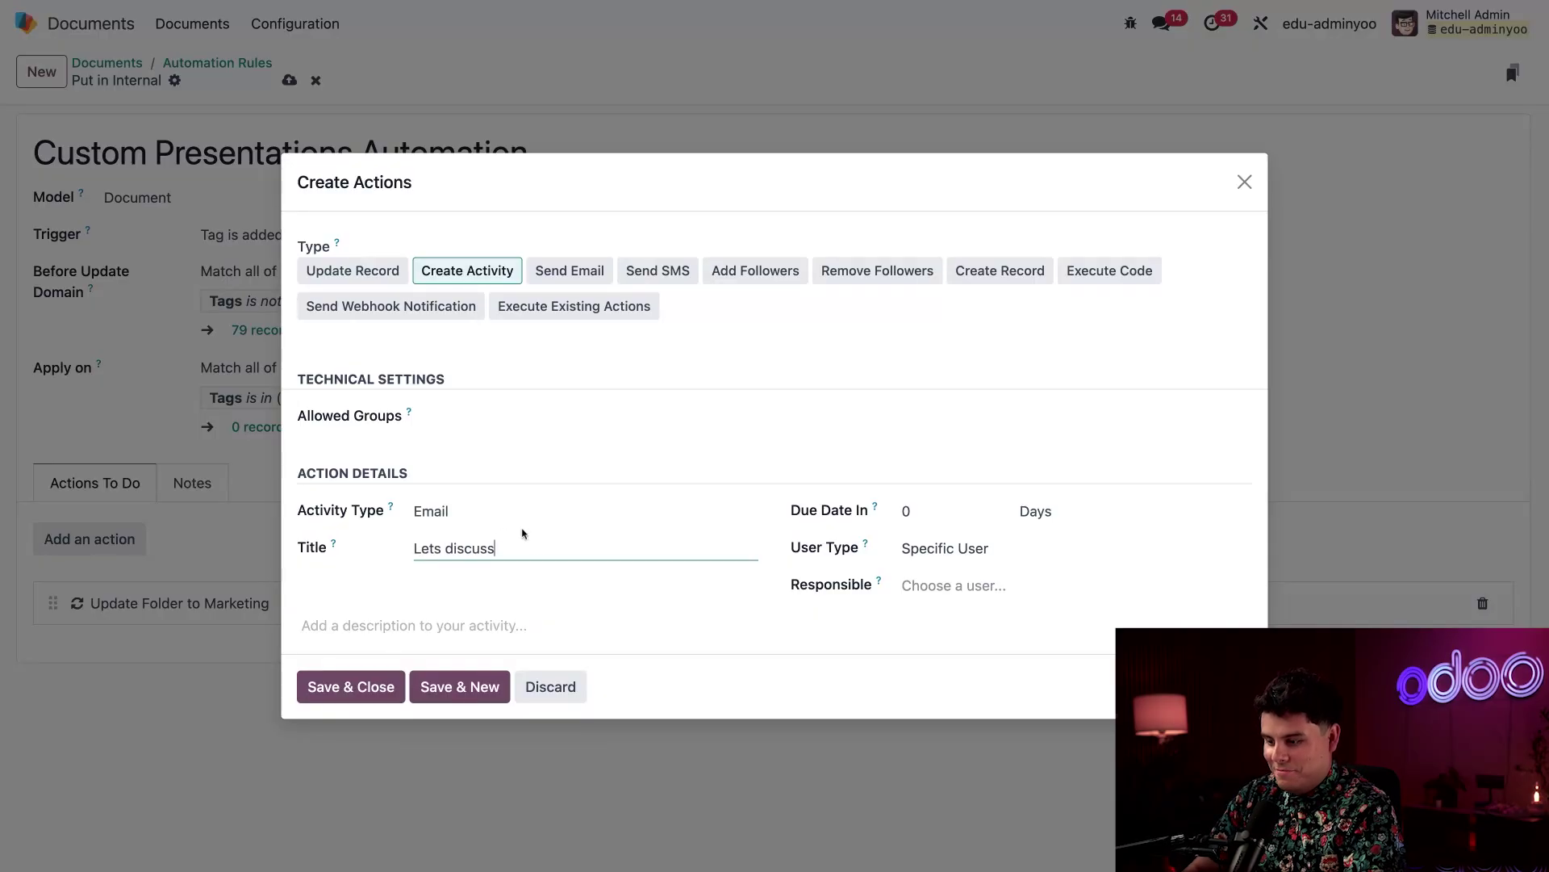
Assign a responsible user, save the activity action and the rule, and return to the rules list
left_click(941, 586)
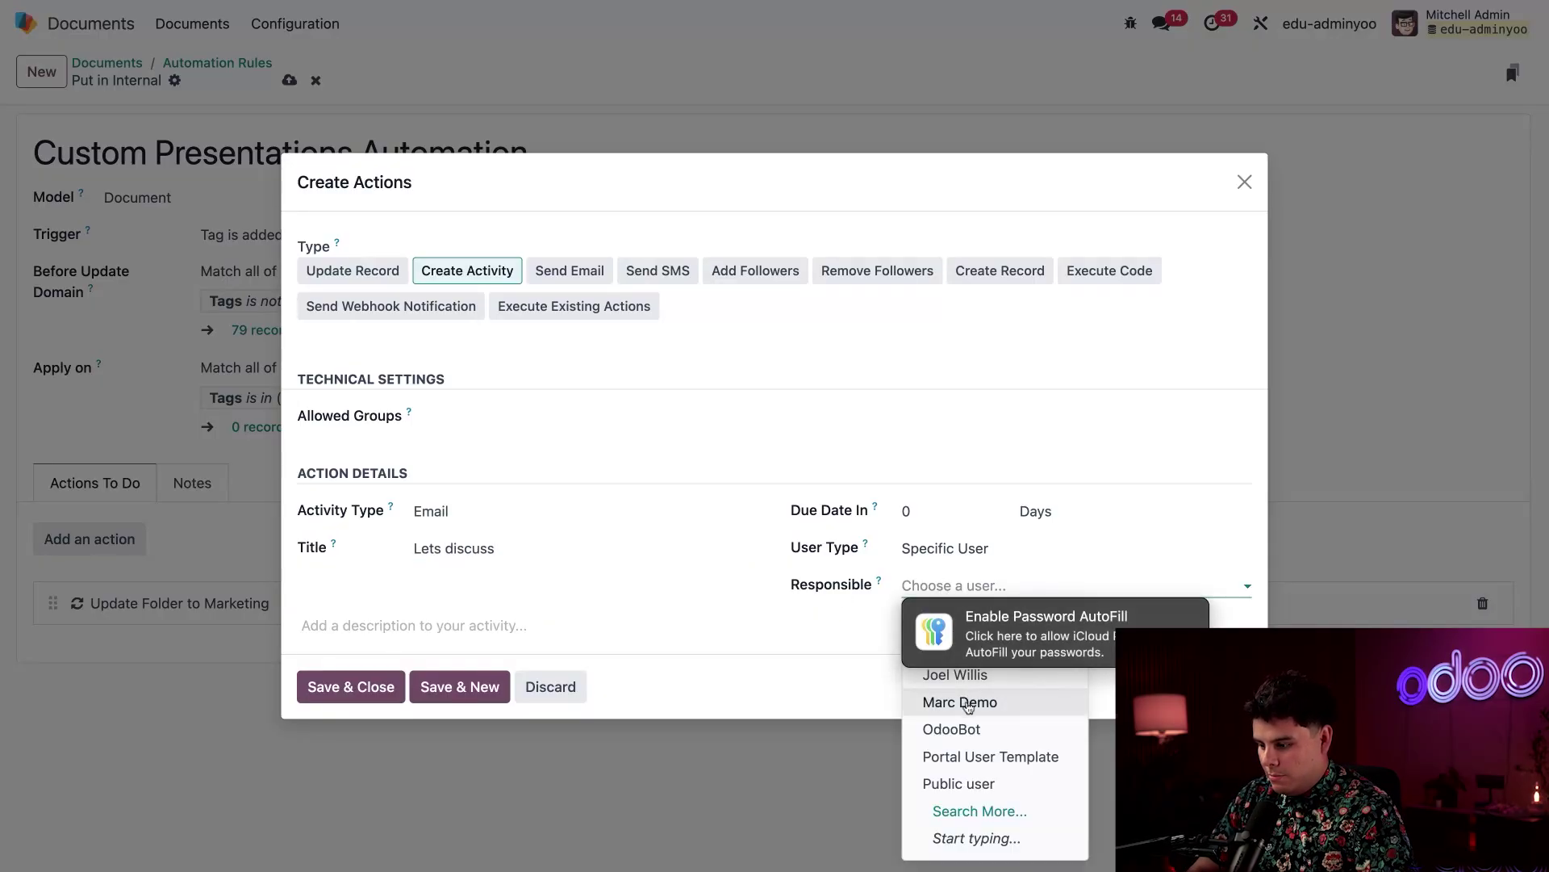
left_click(968, 704)
left_click(346, 686)
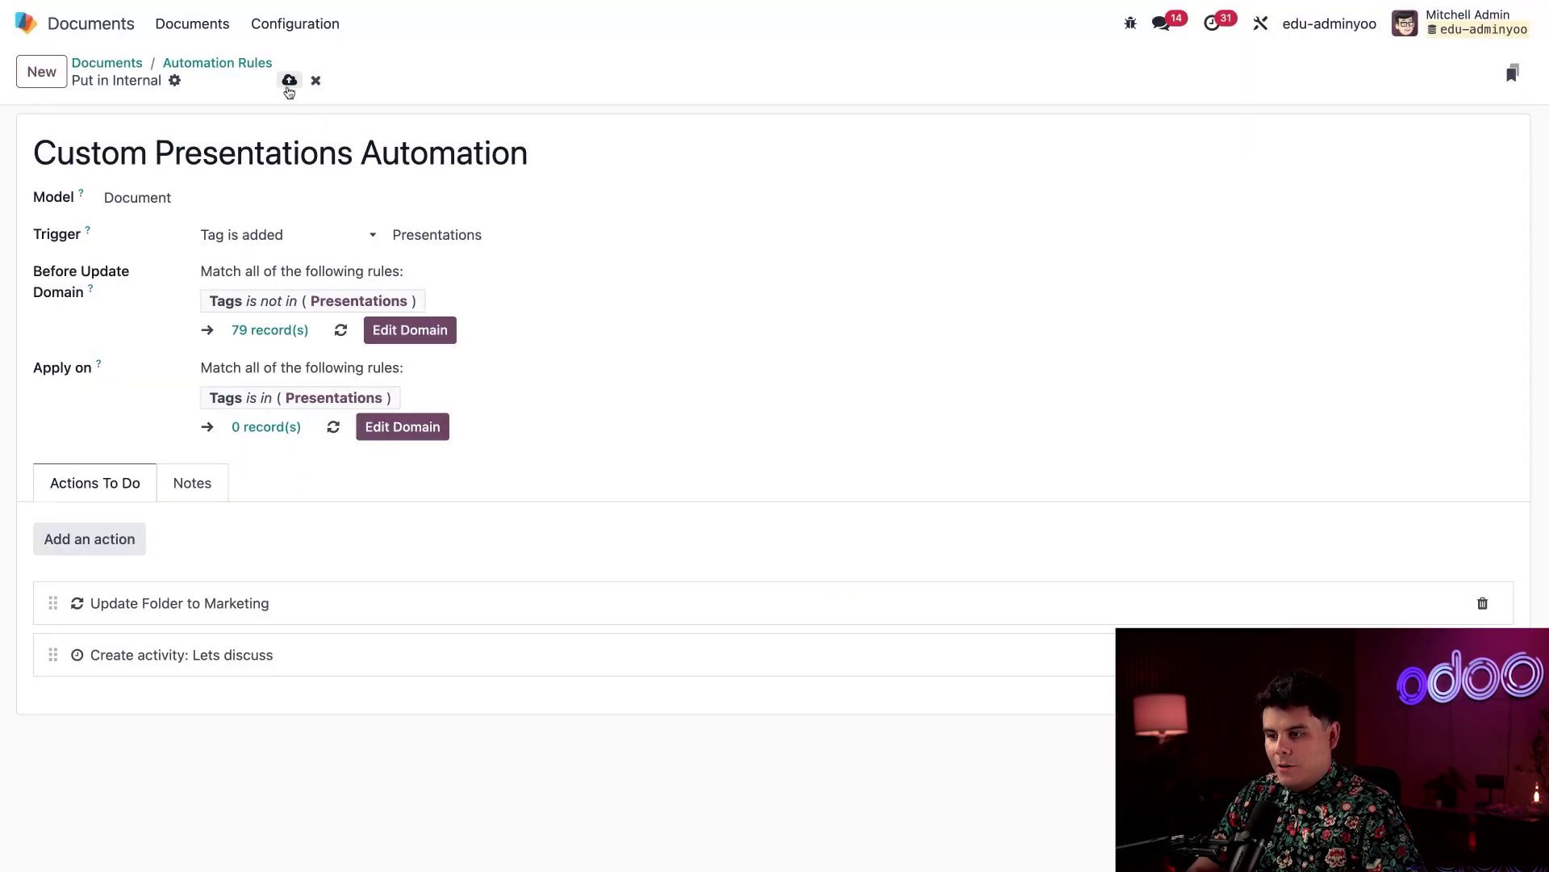
left_click(288, 84)
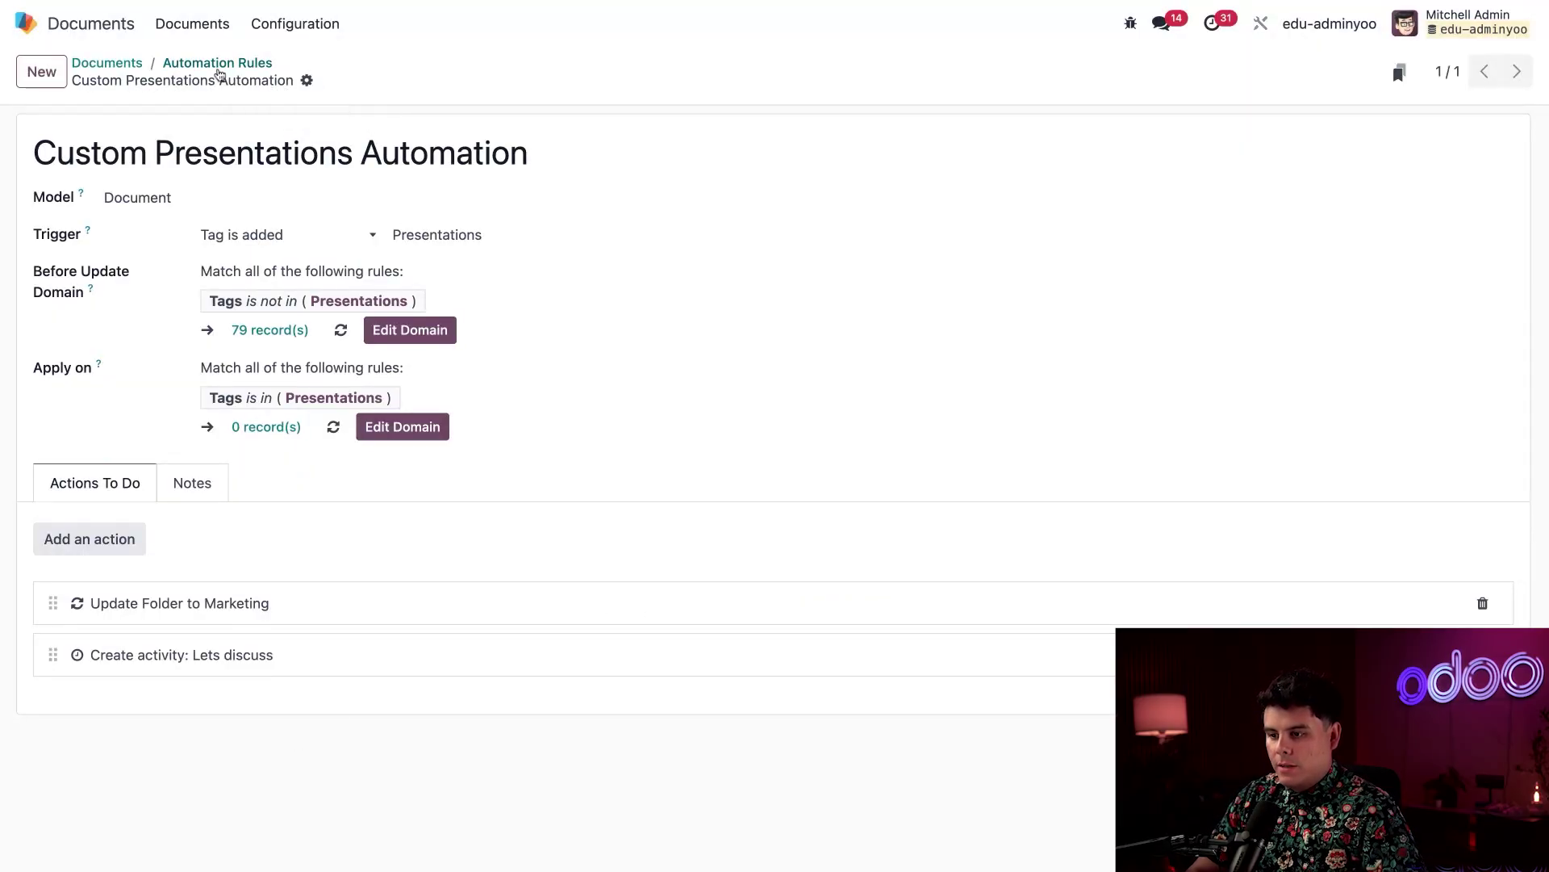
left_click(218, 64)
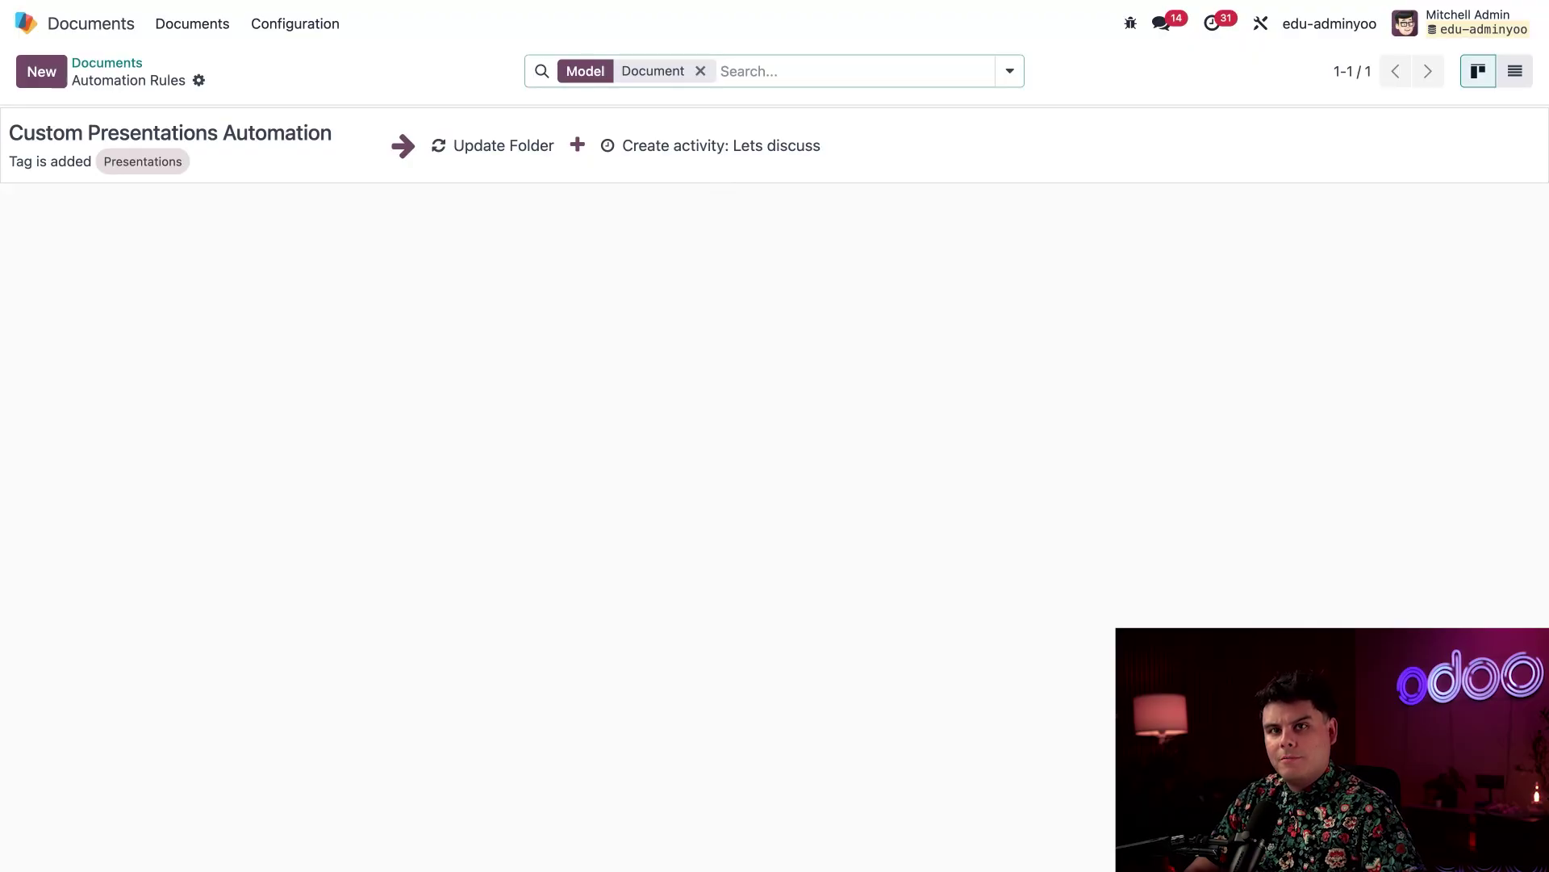
Add the Presentations tag to the Video: Odoo Documents file in its details panel
left_click(90, 64)
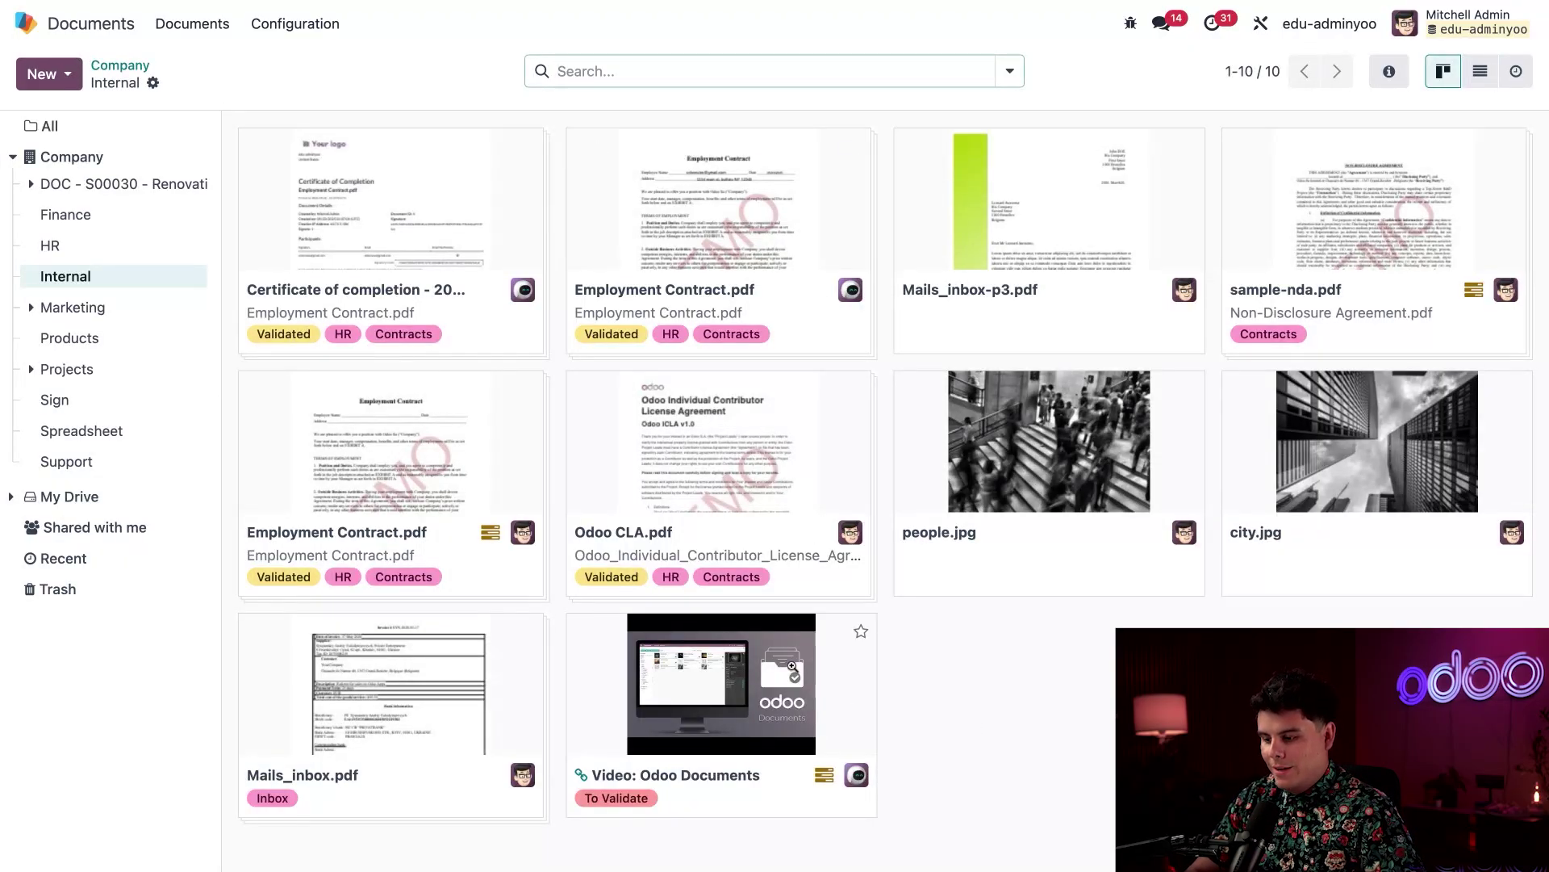
left_click(718, 685)
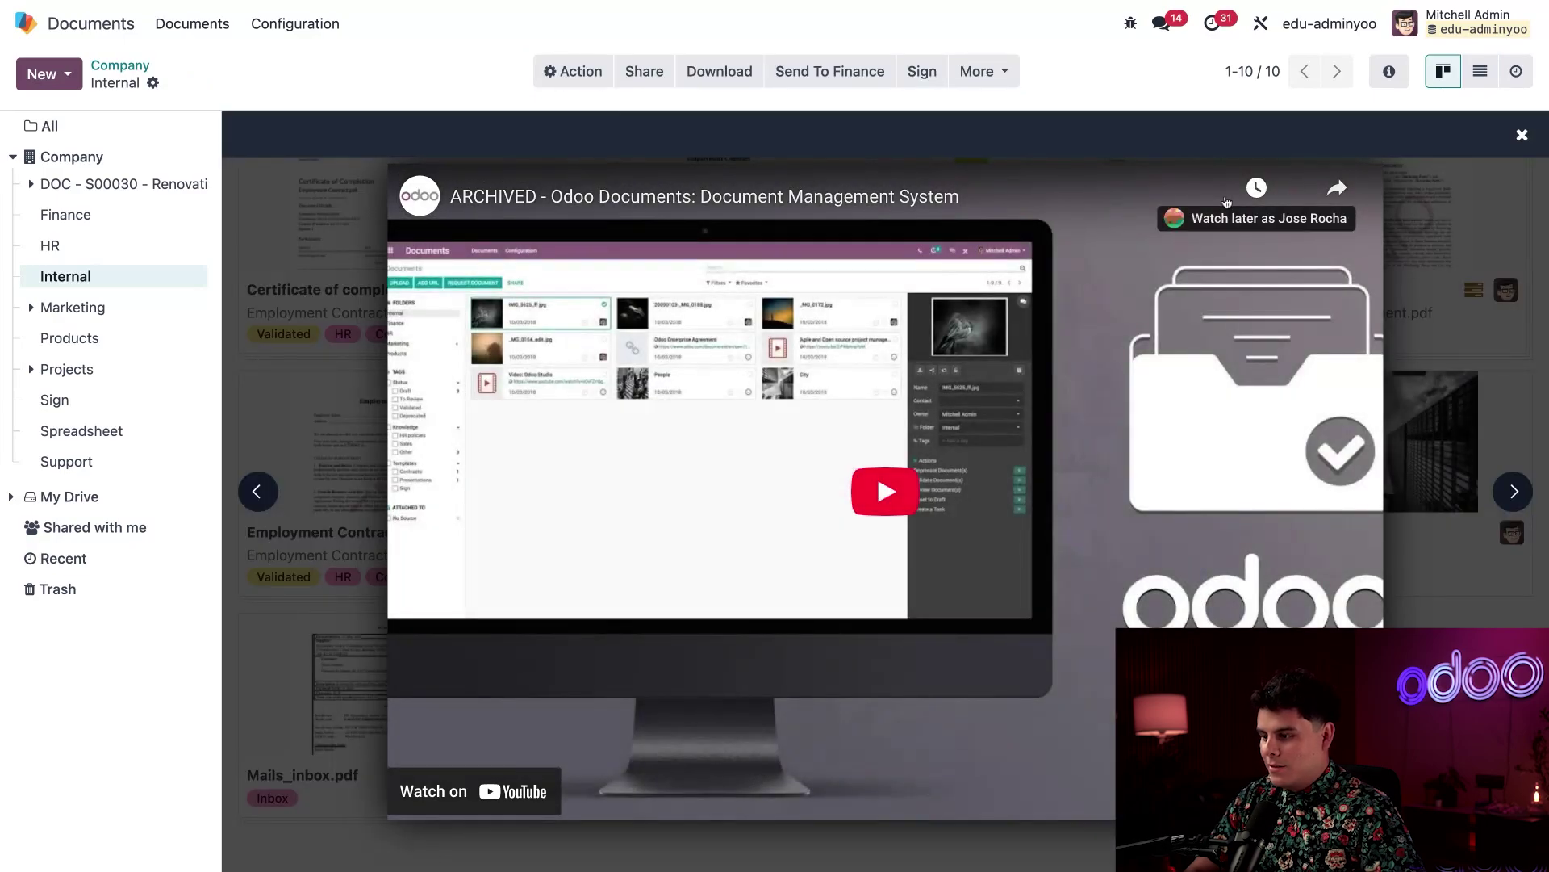
left_click(569, 71)
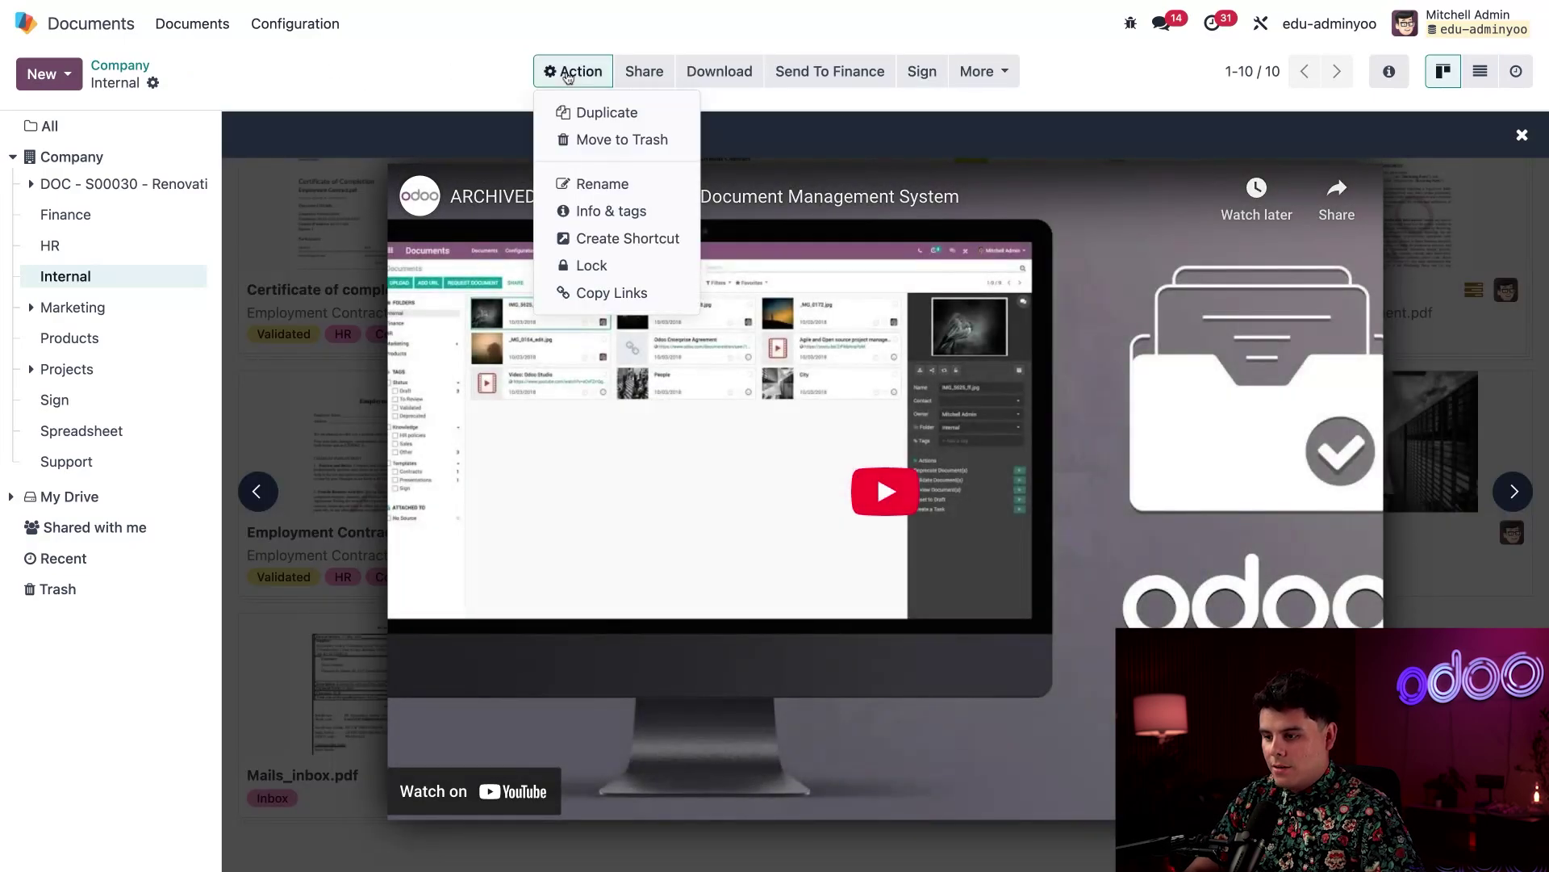
left_click(1101, 68)
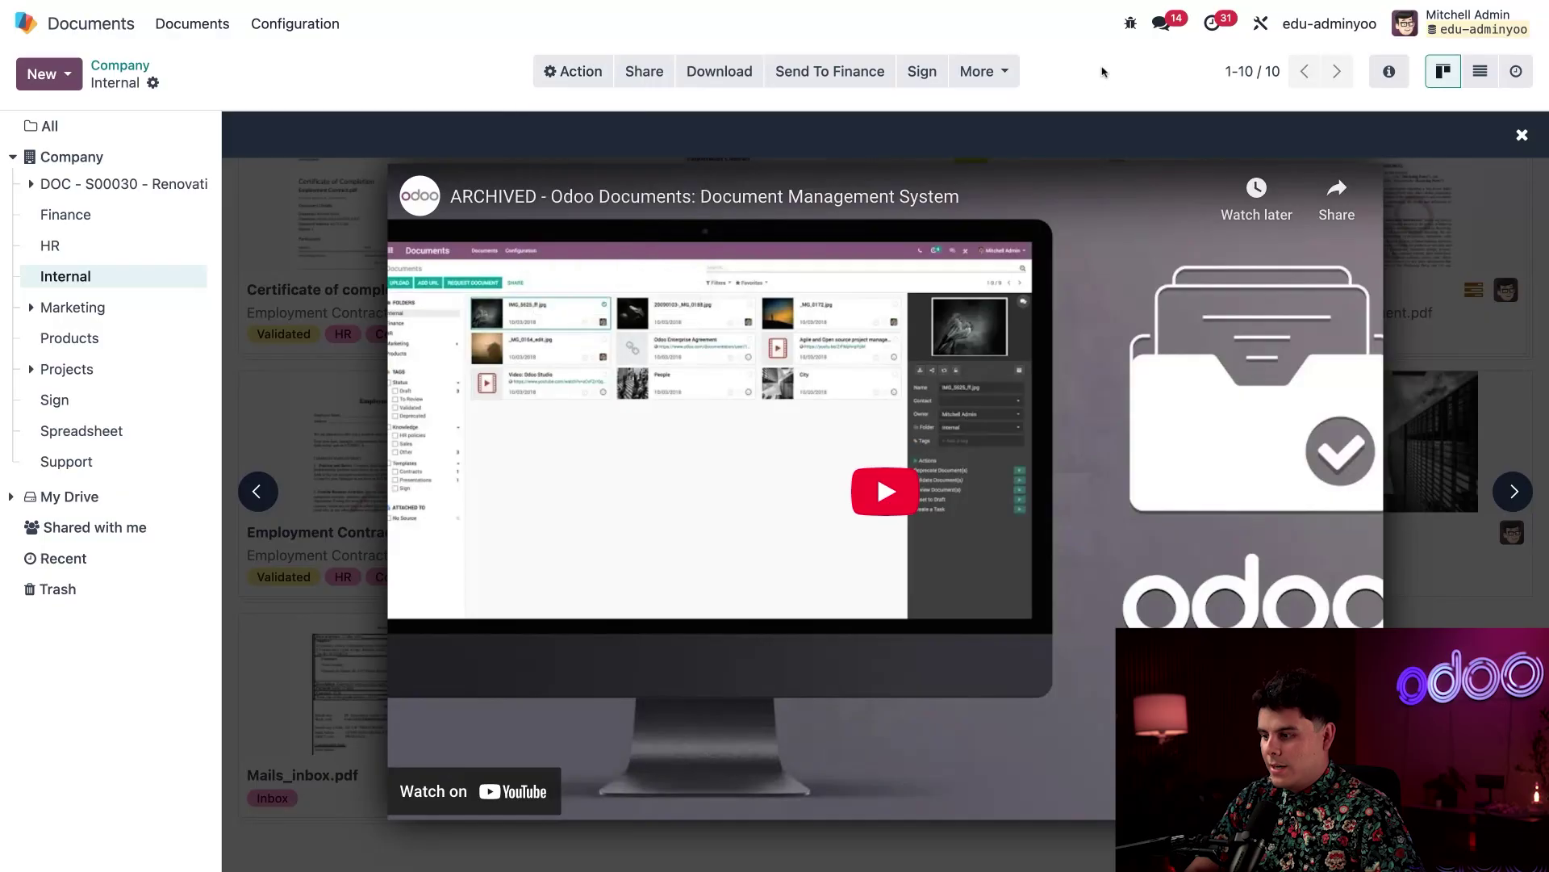
left_click(1390, 73)
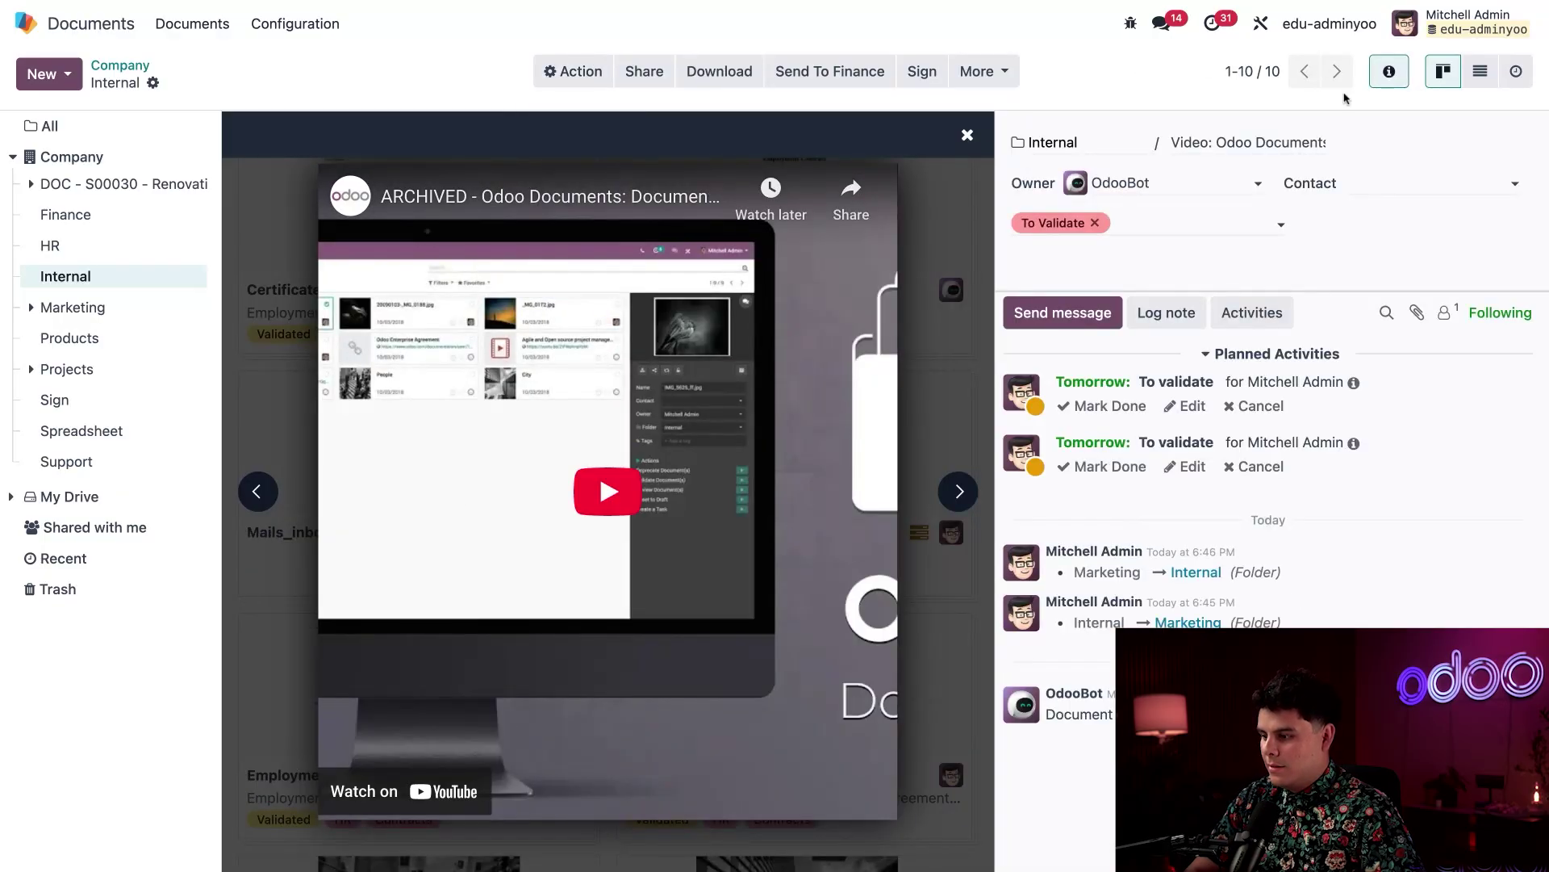
left_click(1152, 224)
type("prese")
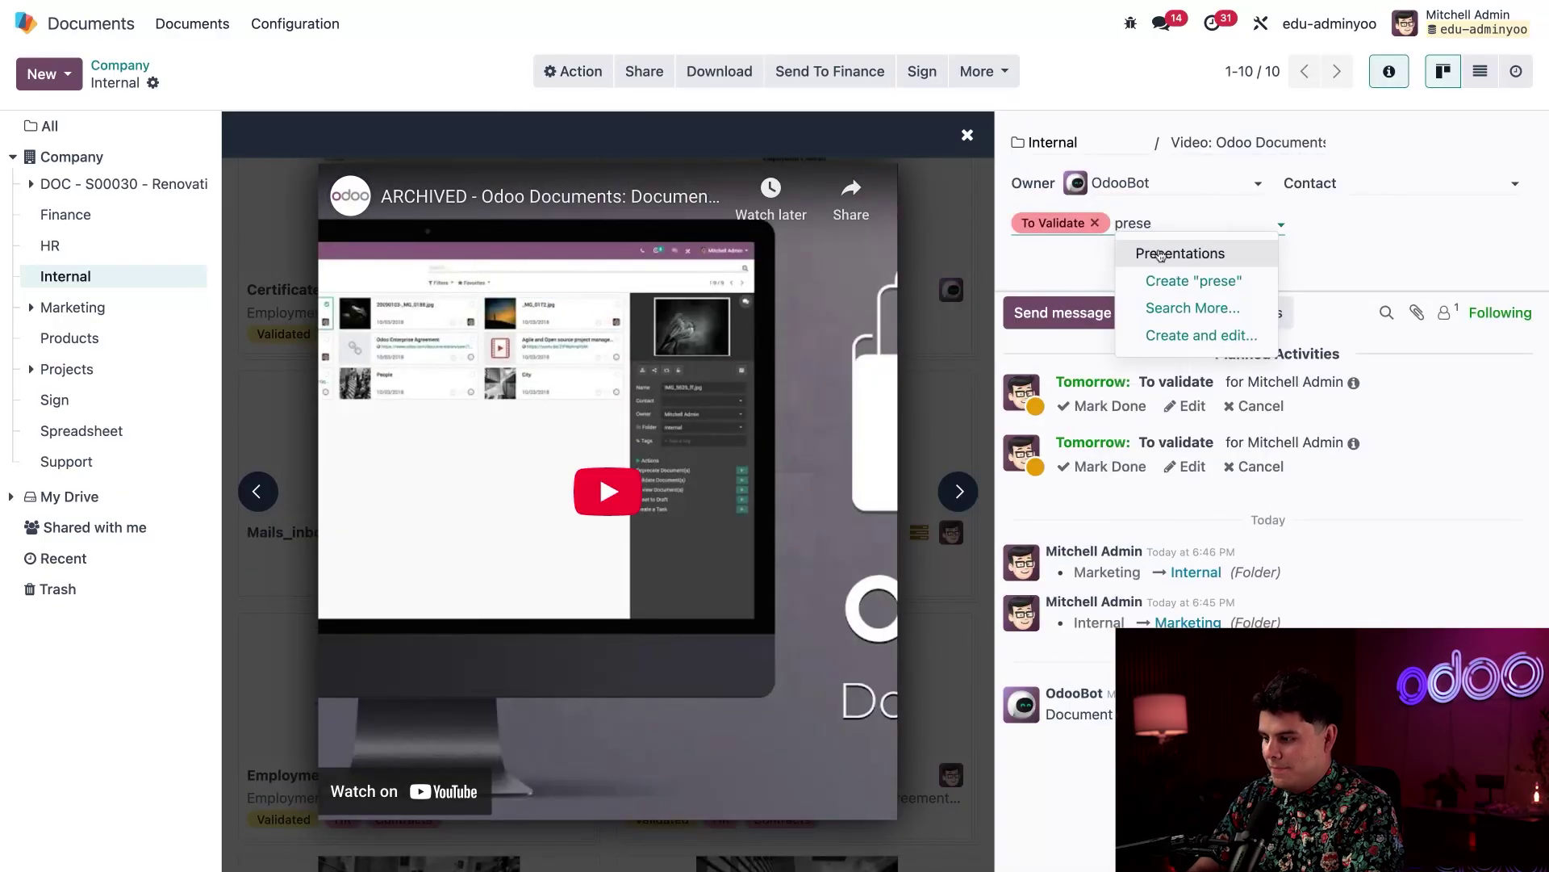
left_click(1162, 253)
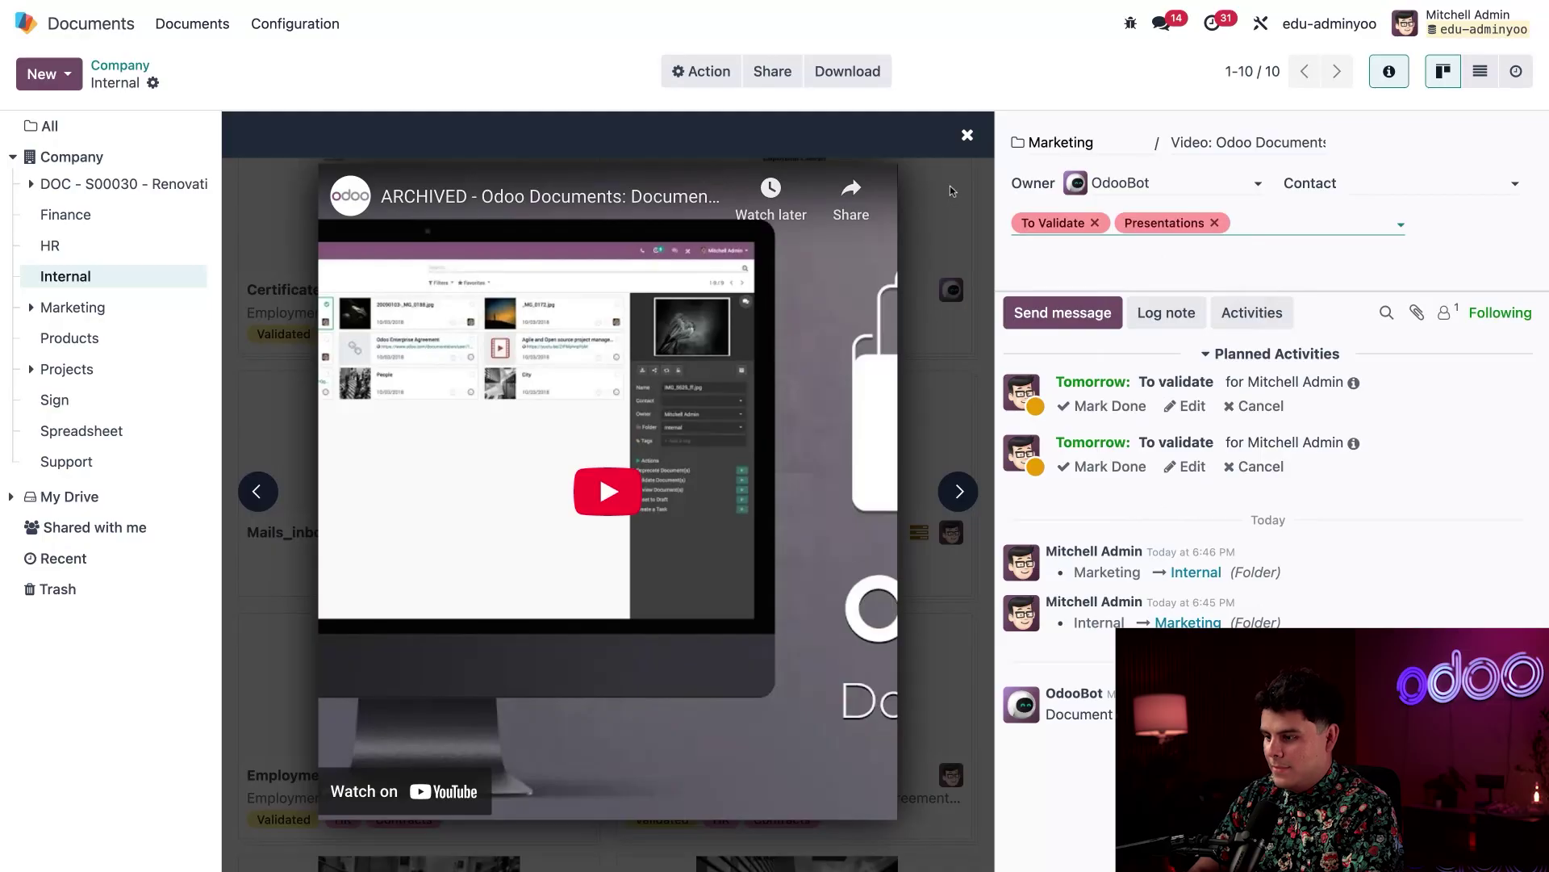
Reload, open the Marketing folder, and view the video's planned 'Lets discuss' email activity
left_click(967, 137)
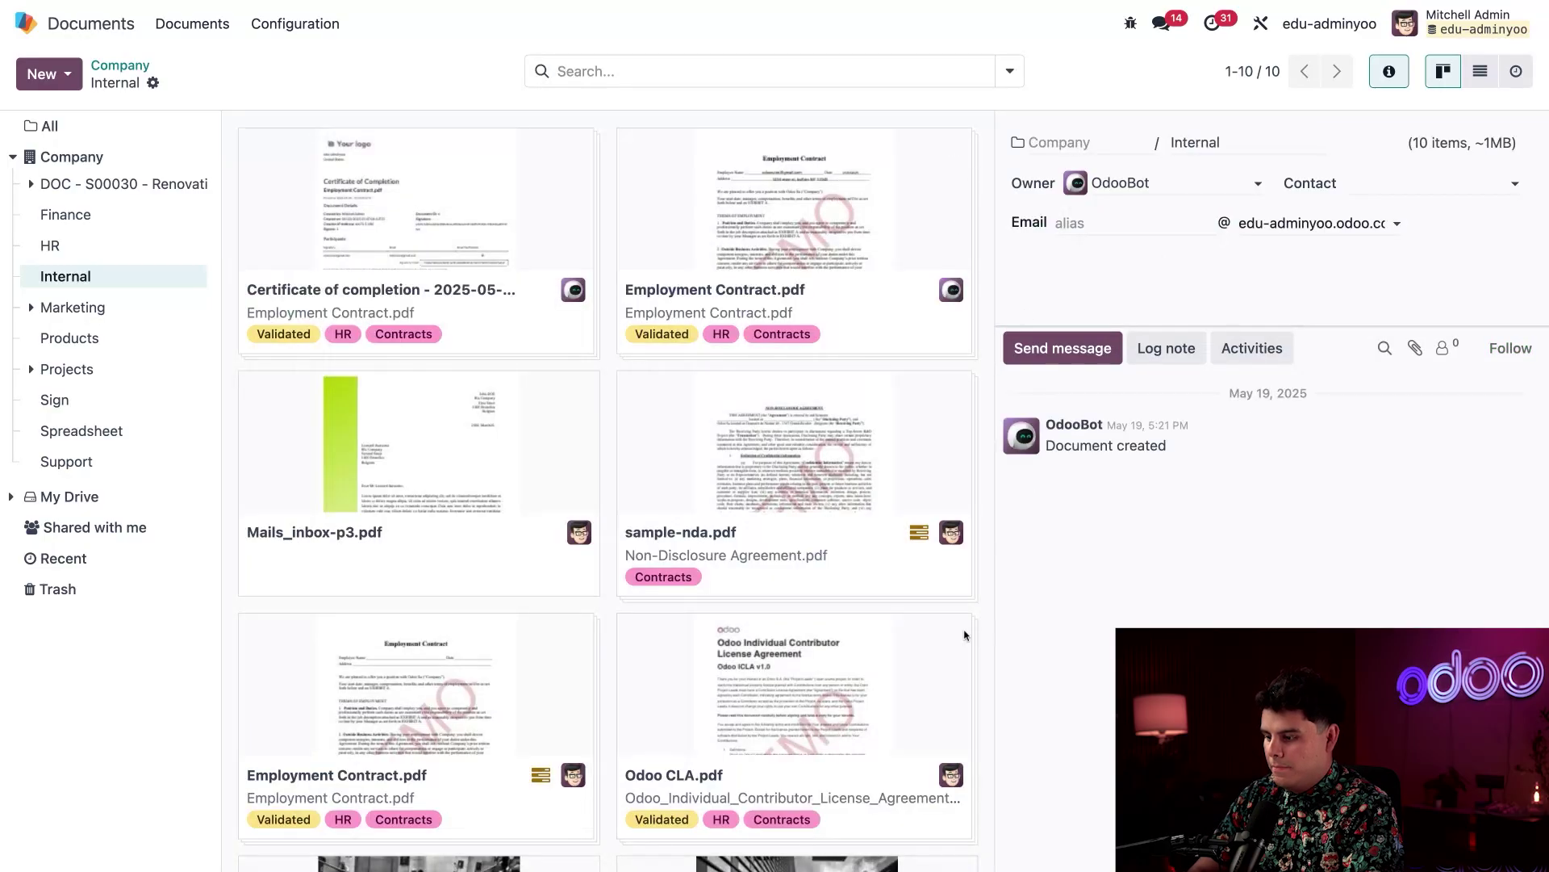
scroll(964, 637, "down", 5)
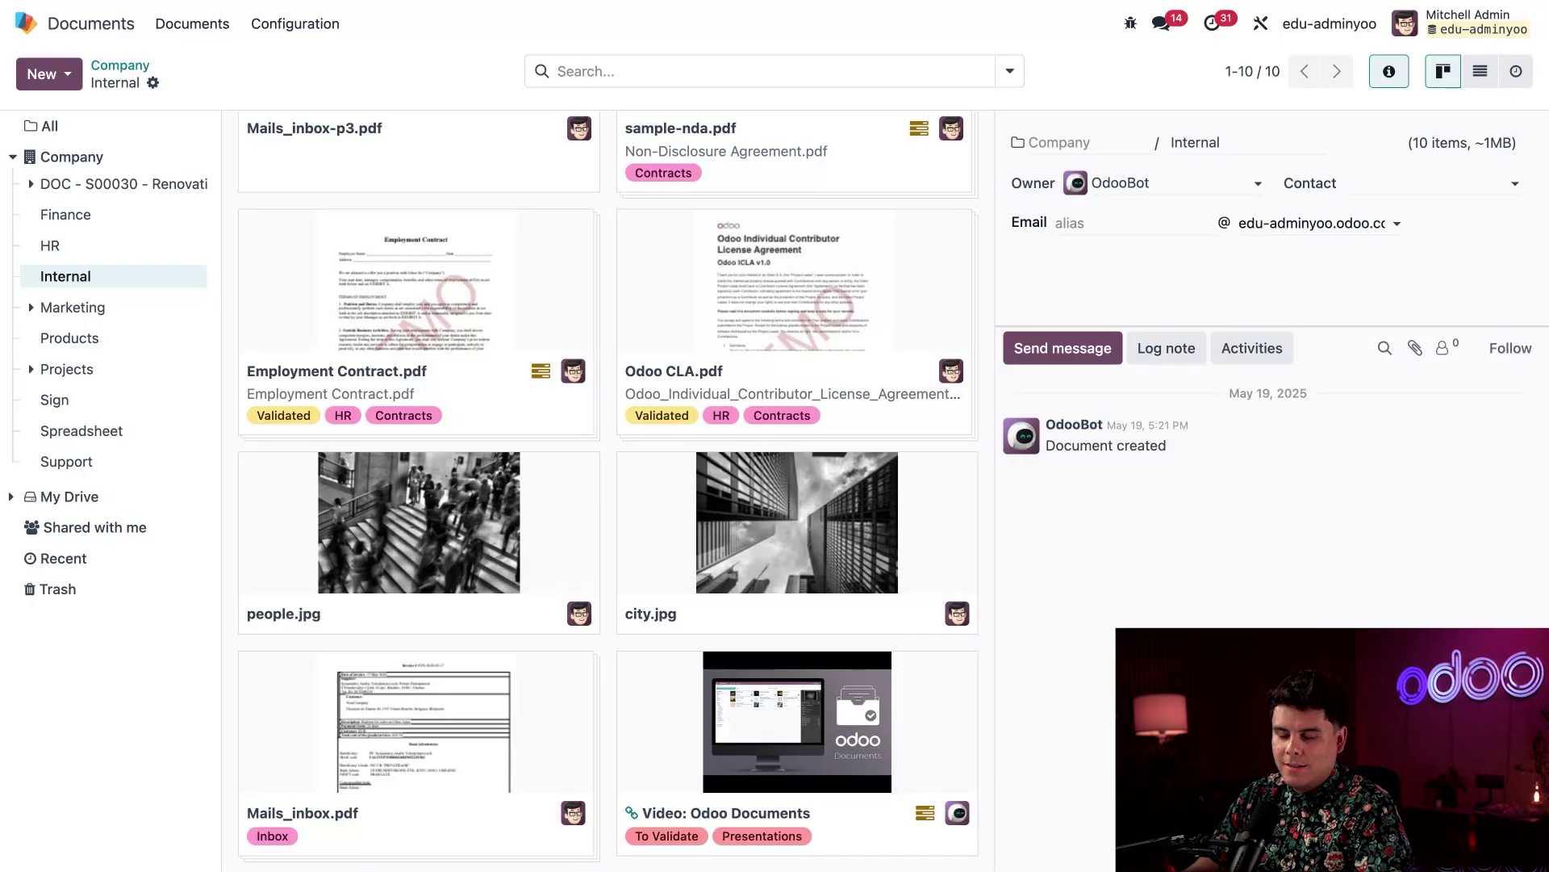
key("F5")
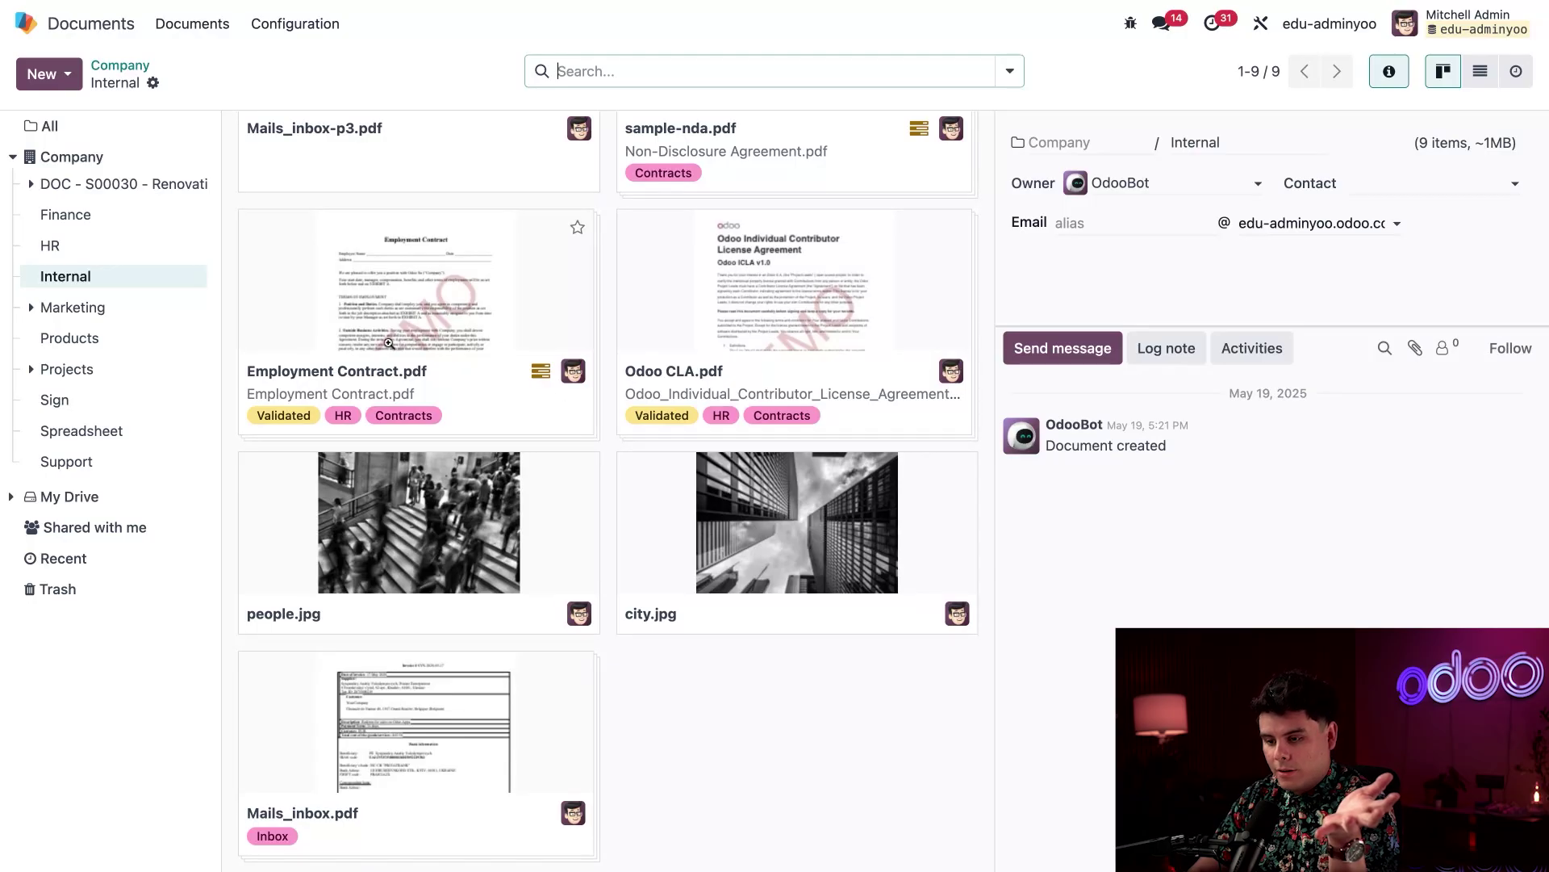
left_click(121, 313)
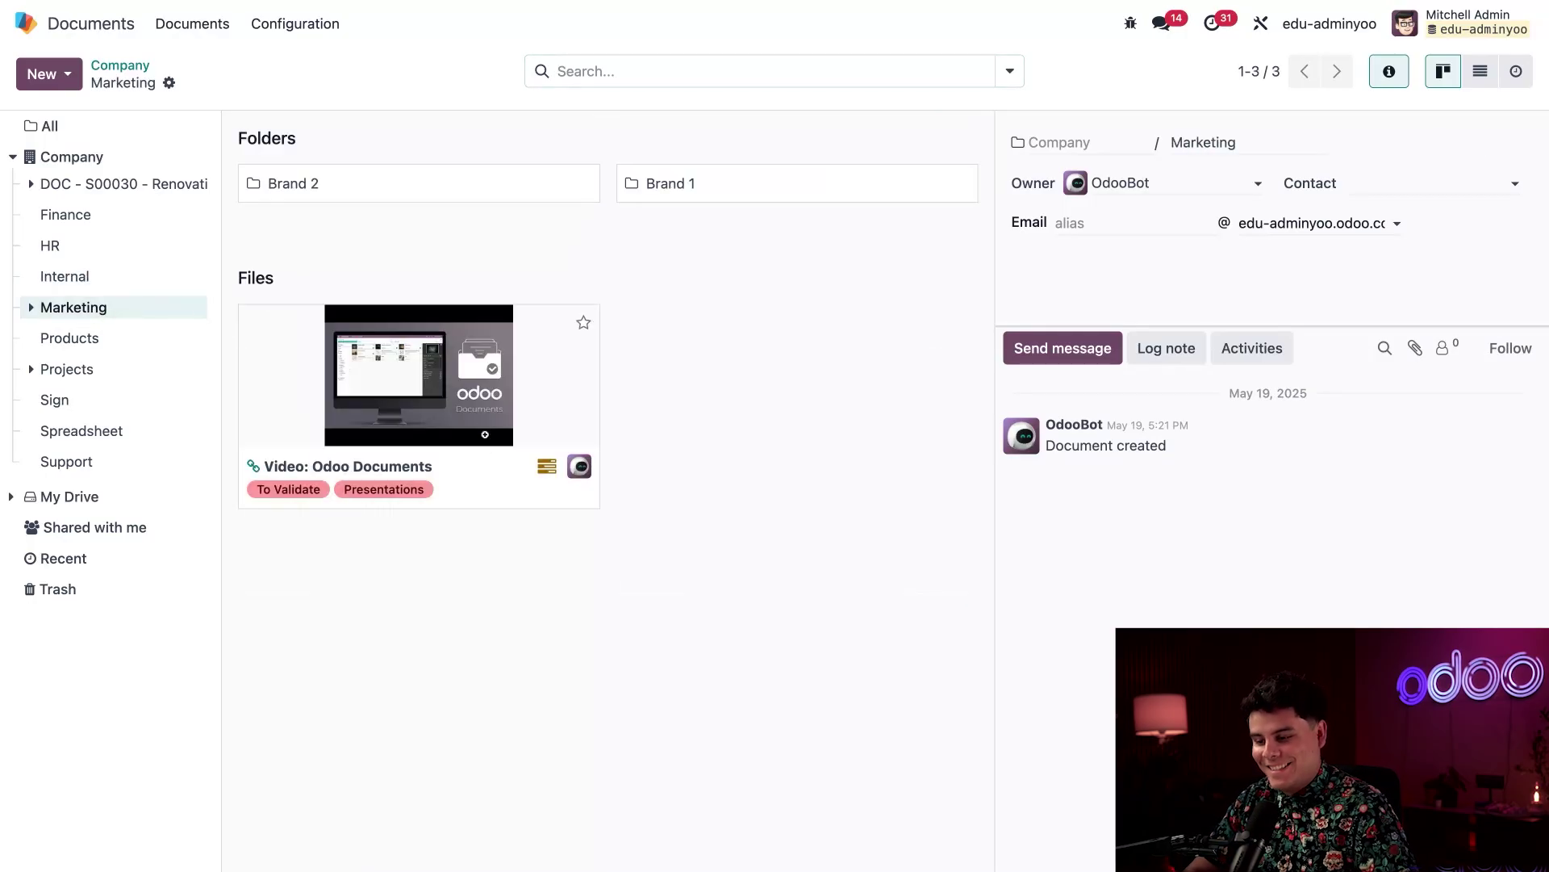
left_click(466, 488)
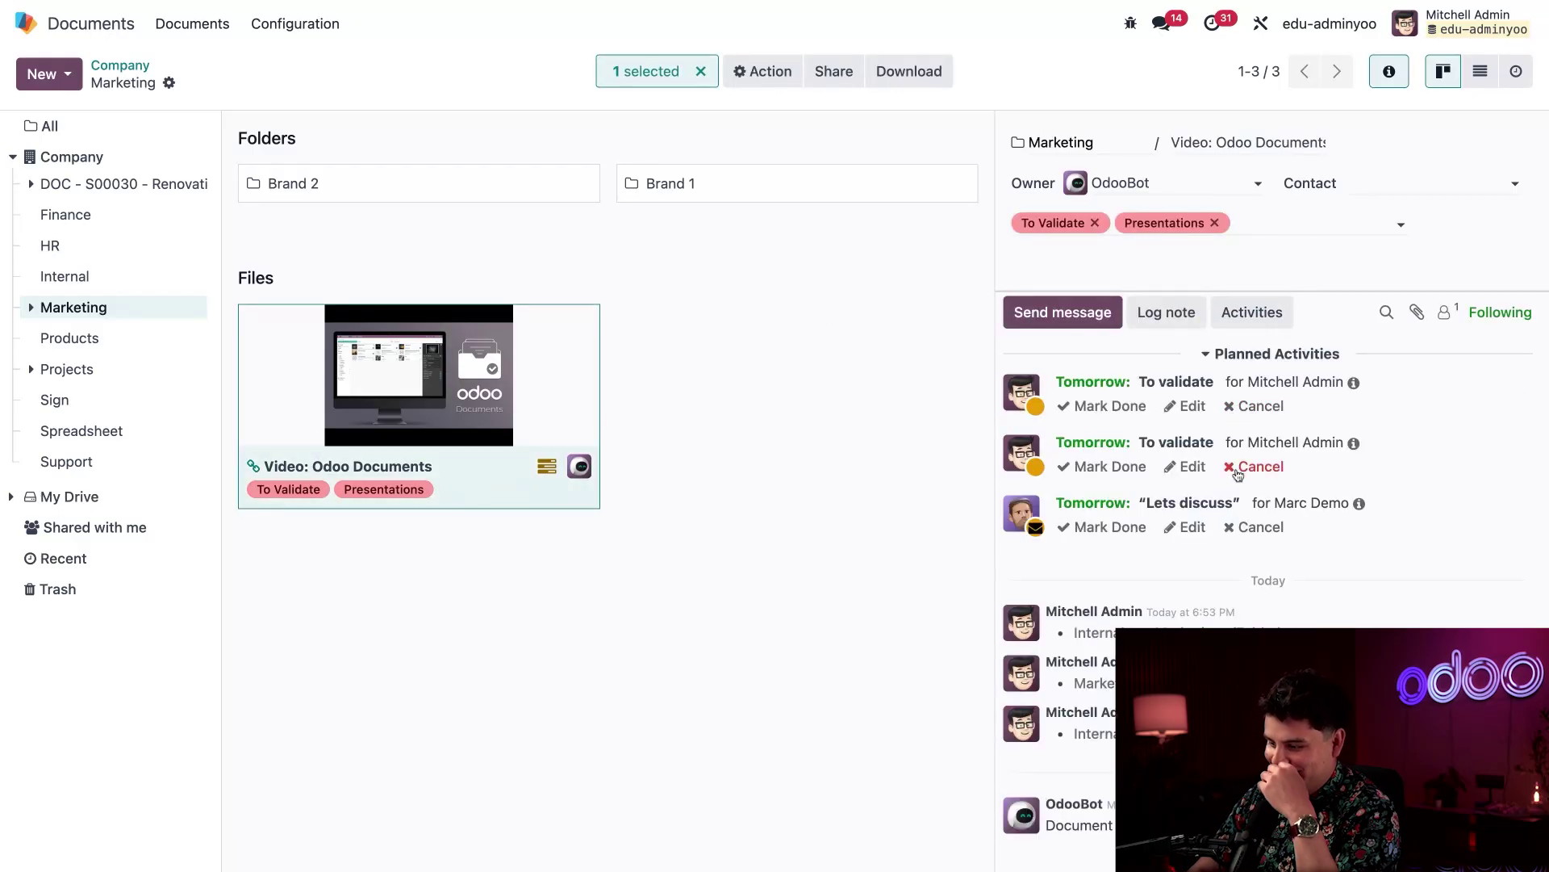